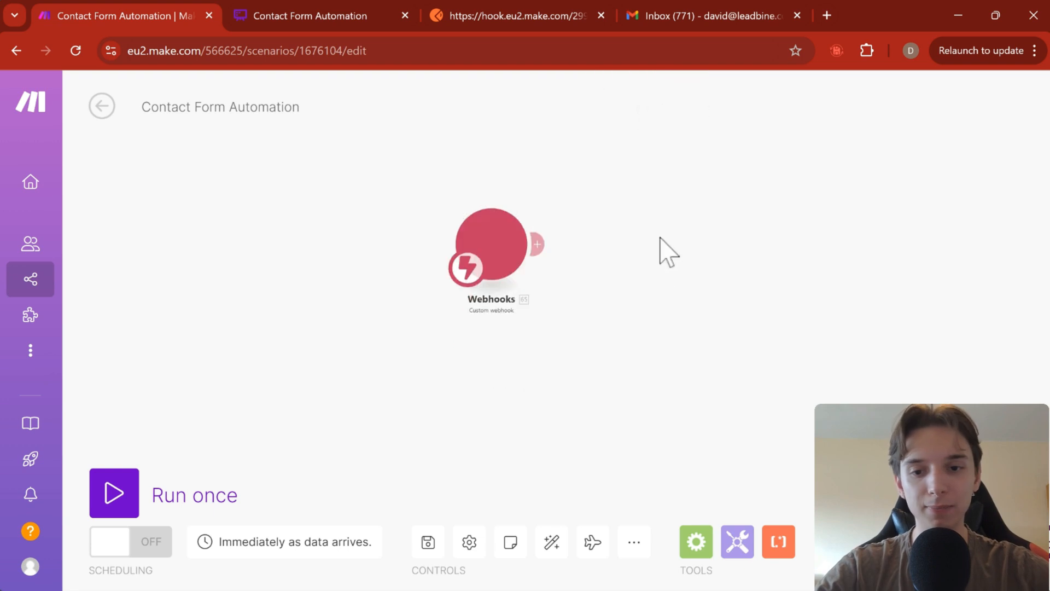
Switch to the Contact Form Automation flowchart in Whimsical and examine its opening stages, starting at contact form submission
{"action": "left_click", "coordinate": [315, 25]}
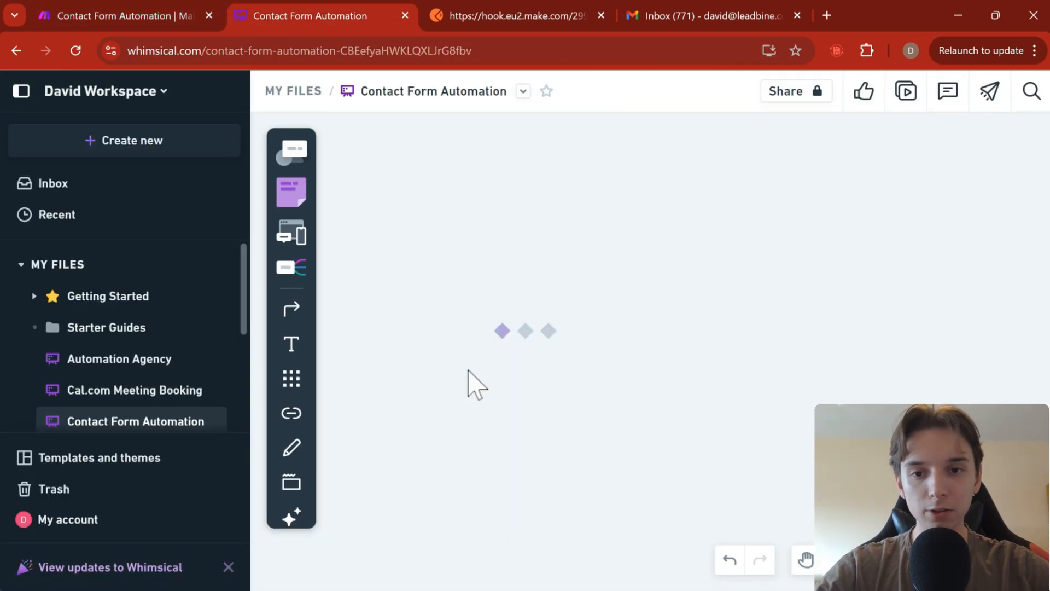
{"action": "left_click_drag", "start_coordinate": [599, 241], "coordinate": [509, 166]}
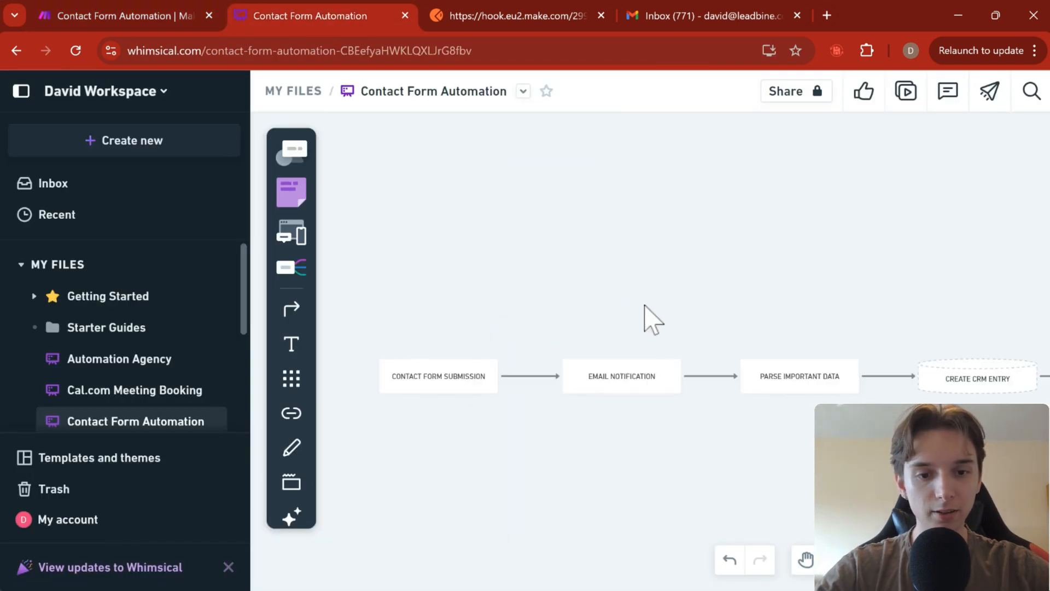
{"action": "scroll", "coordinate": [644, 305], "scroll_direction": "left", "scroll_amount": 2}
{"action": "scroll", "coordinate": [643, 306], "scroll_direction": "right", "scroll_amount": 4}
{"action": "scroll", "coordinate": [643, 305], "scroll_direction": "up", "scroll_amount": 1}
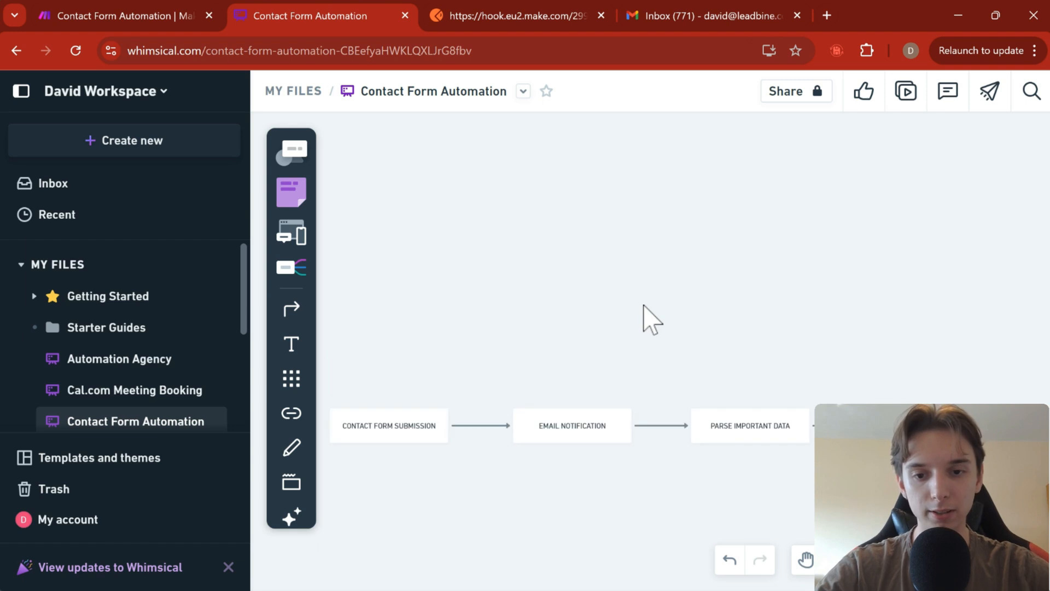
{"action": "scroll", "coordinate": [644, 306], "scroll_direction": "down", "scroll_amount": 2}
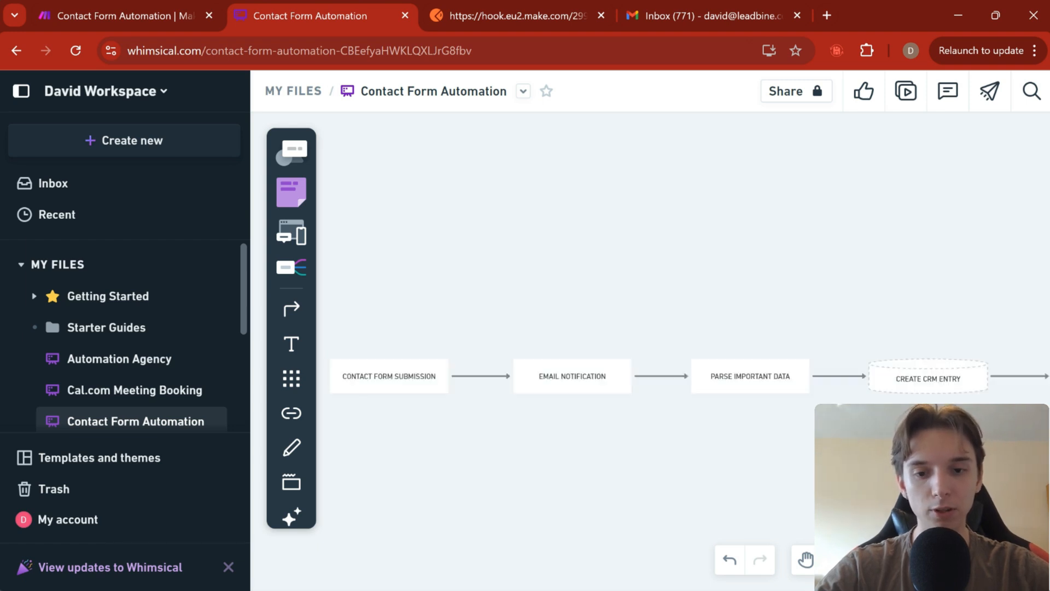
{"action": "scroll", "coordinate": [644, 305], "scroll_direction": "right", "scroll_amount": 2}
{"action": "scroll", "coordinate": [643, 305], "scroll_direction": "left", "scroll_amount": 3}
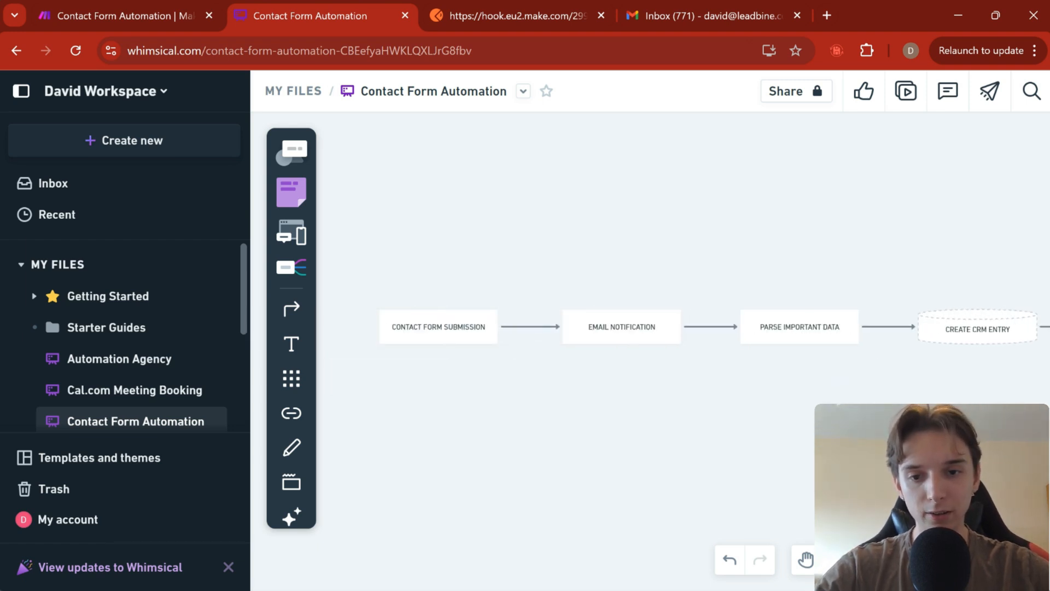
{"action": "scroll", "coordinate": [412, 347], "scroll_direction": "up", "scroll_amount": 2}
{"action": "scroll", "coordinate": [421, 335], "scroll_direction": "up", "scroll_amount": 1}
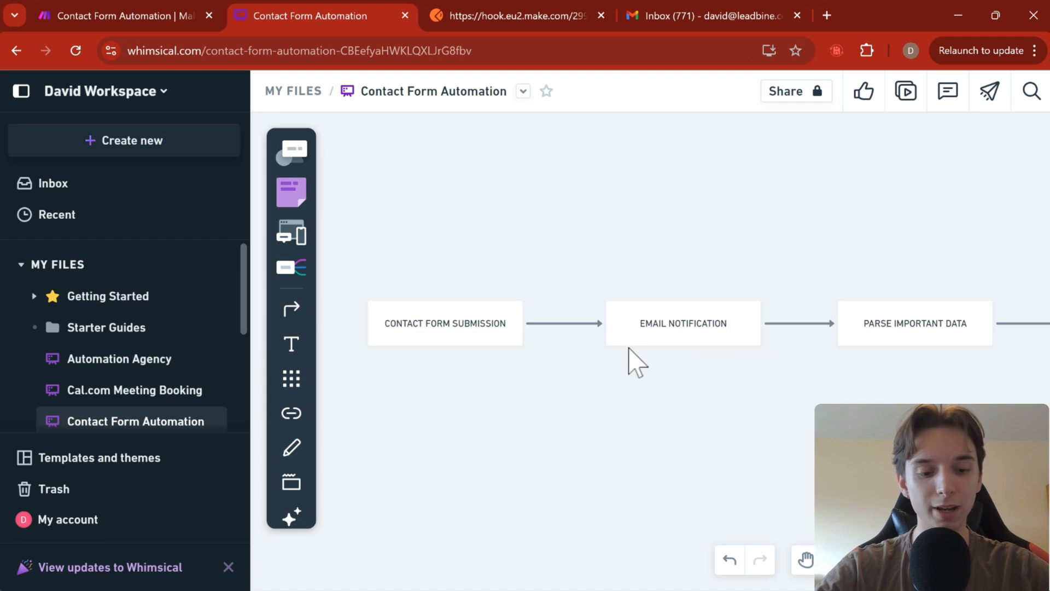
Follow the flowchart from email notification through data parsing, CRM entry, contacts and Slack notifications to the client confirmation email
{"action": "scroll", "coordinate": [636, 363], "scroll_direction": "right", "scroll_amount": 2}
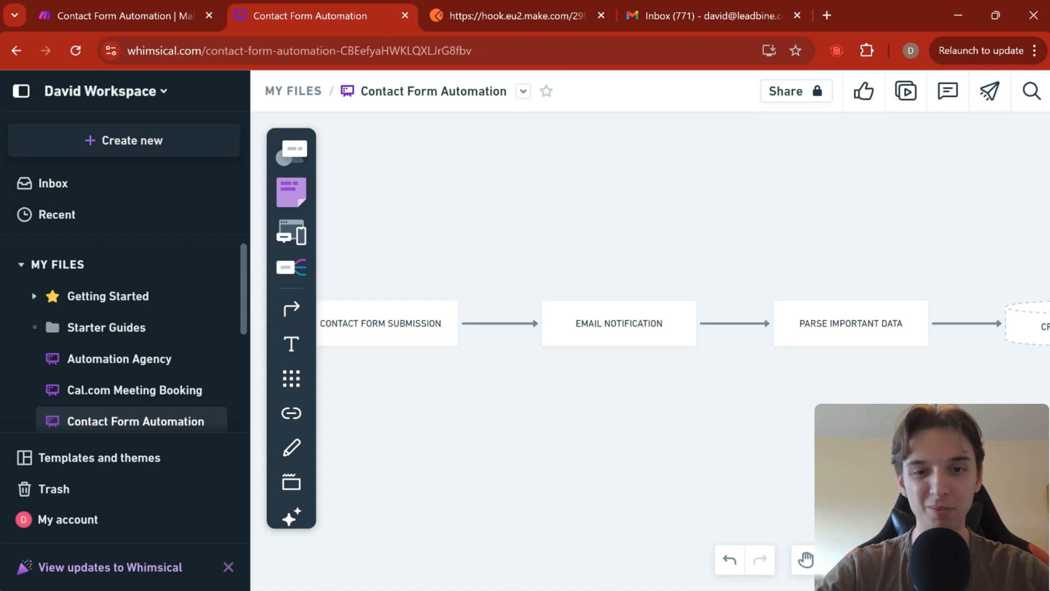
{"action": "scroll", "coordinate": [649, 323], "scroll_direction": "right", "scroll_amount": 1}
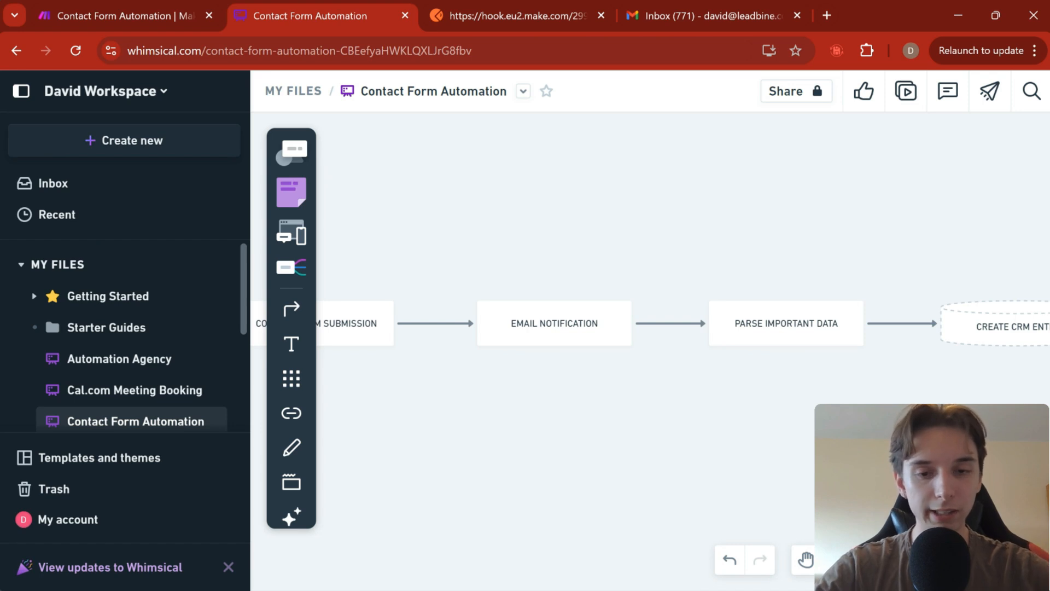
{"action": "scroll", "coordinate": [650, 324], "scroll_direction": "right", "scroll_amount": 2}
{"action": "scroll", "coordinate": [649, 323], "scroll_direction": "left", "scroll_amount": 2}
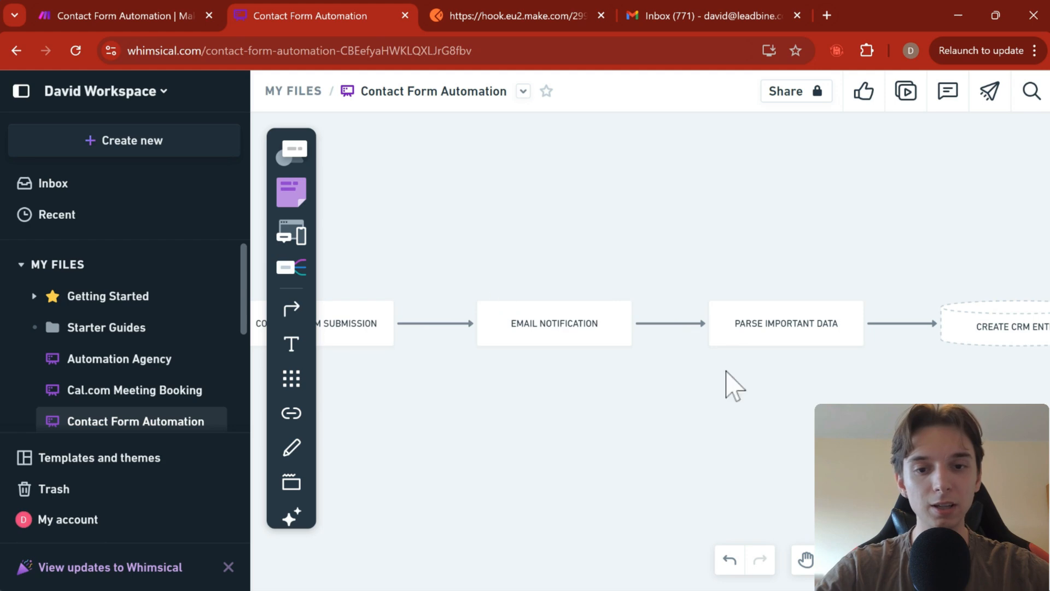
{"action": "scroll", "coordinate": [595, 323], "scroll_direction": "right", "scroll_amount": 2}
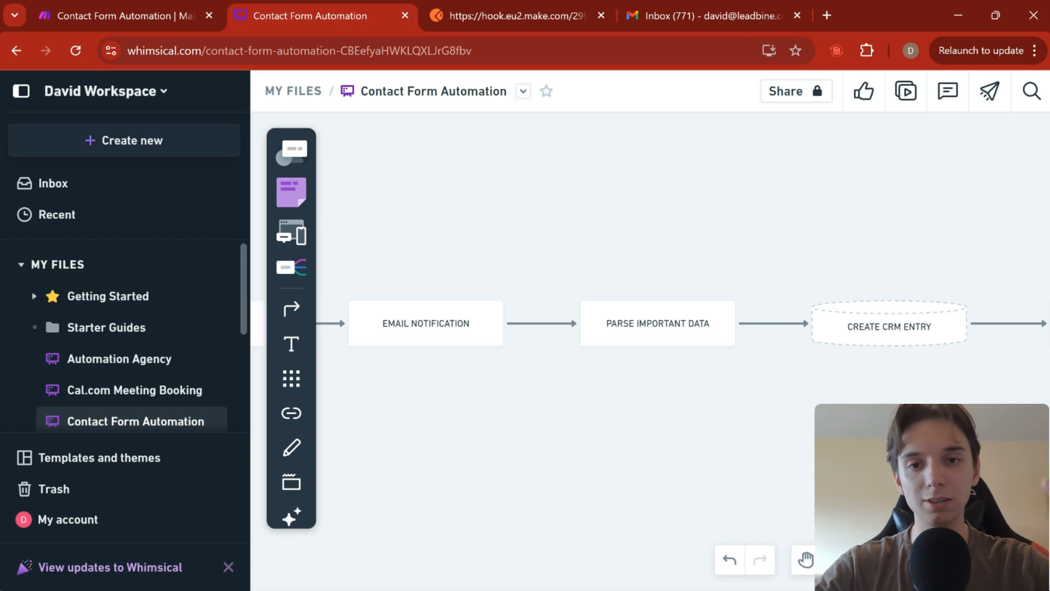
{"action": "scroll", "coordinate": [656, 322], "scroll_direction": "right", "scroll_amount": 1}
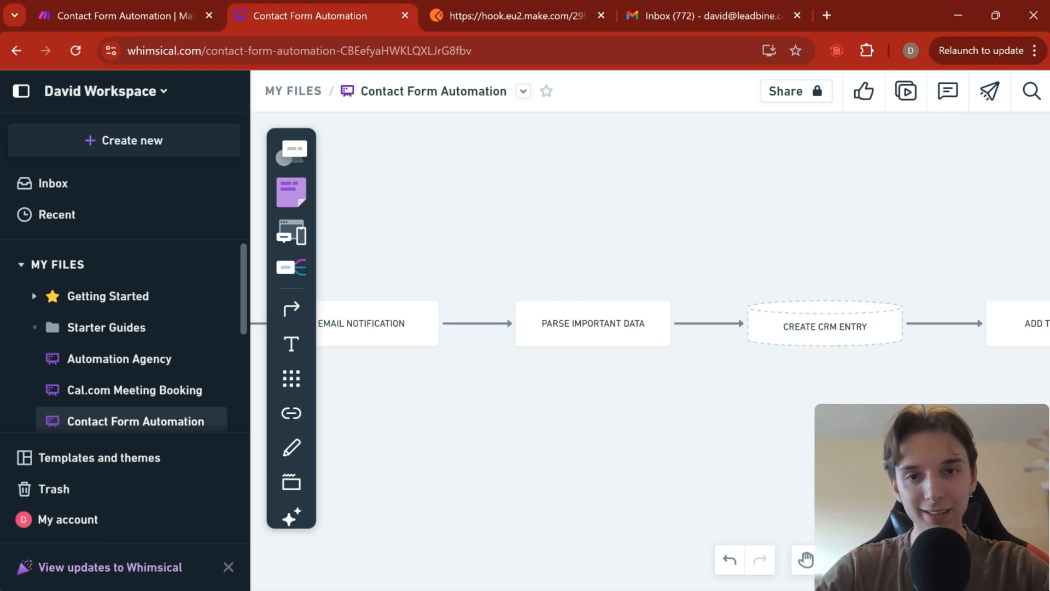
{"action": "scroll", "coordinate": [649, 350], "scroll_direction": "right", "scroll_amount": 4}
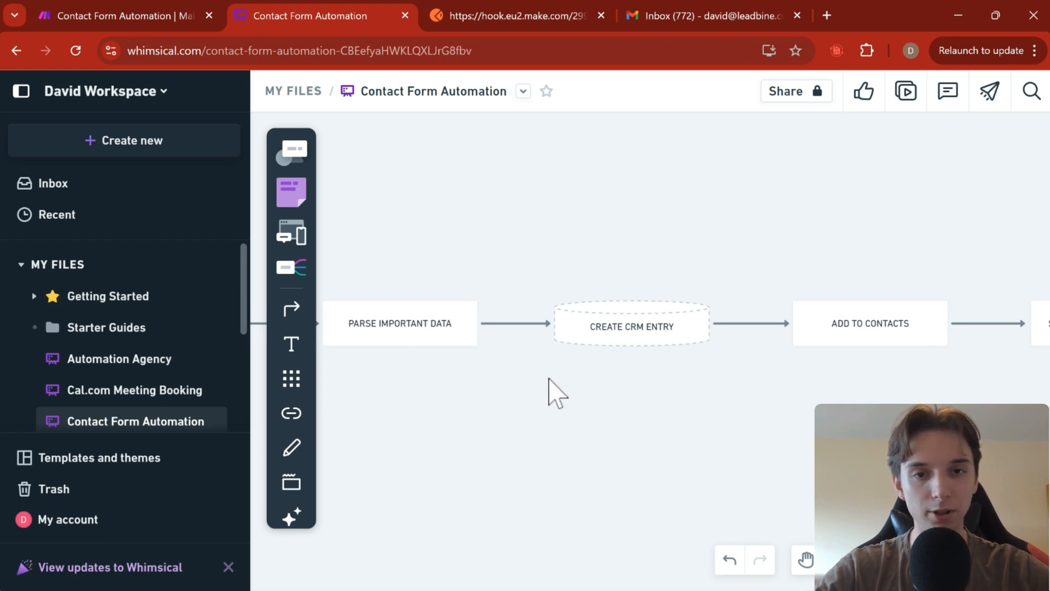
{"action": "scroll", "coordinate": [651, 322], "scroll_direction": "right", "scroll_amount": 5}
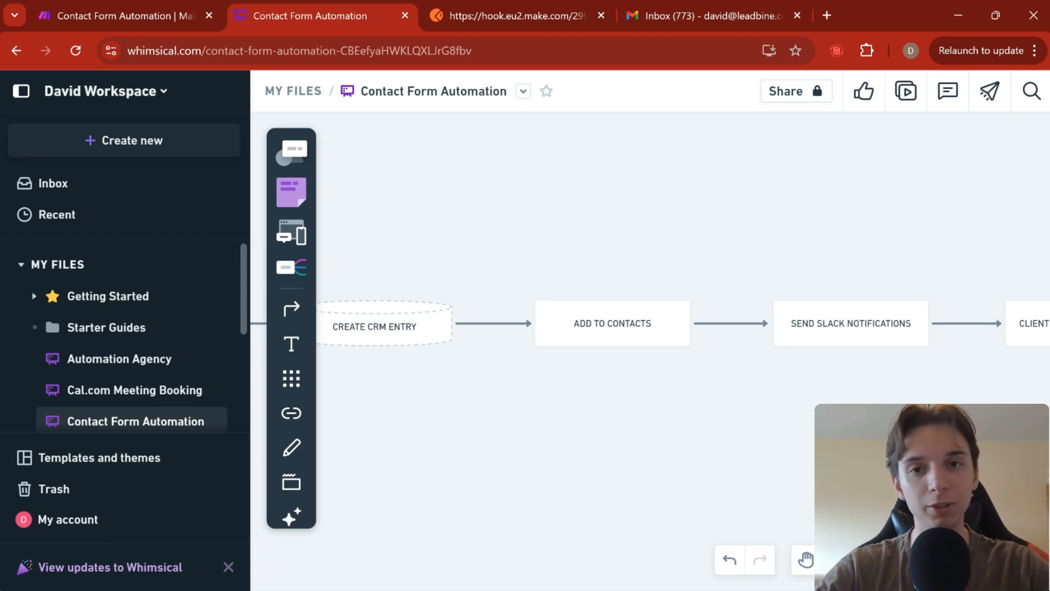
{"action": "scroll", "coordinate": [651, 322], "scroll_direction": "right", "scroll_amount": 2}
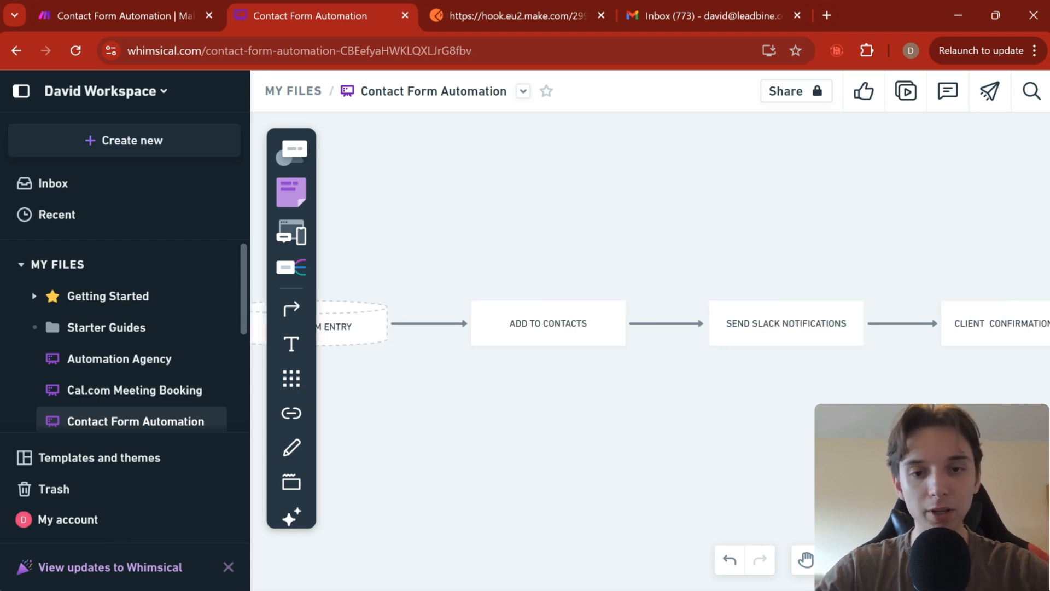
{"action": "scroll", "coordinate": [651, 323], "scroll_direction": "right", "scroll_amount": 8}
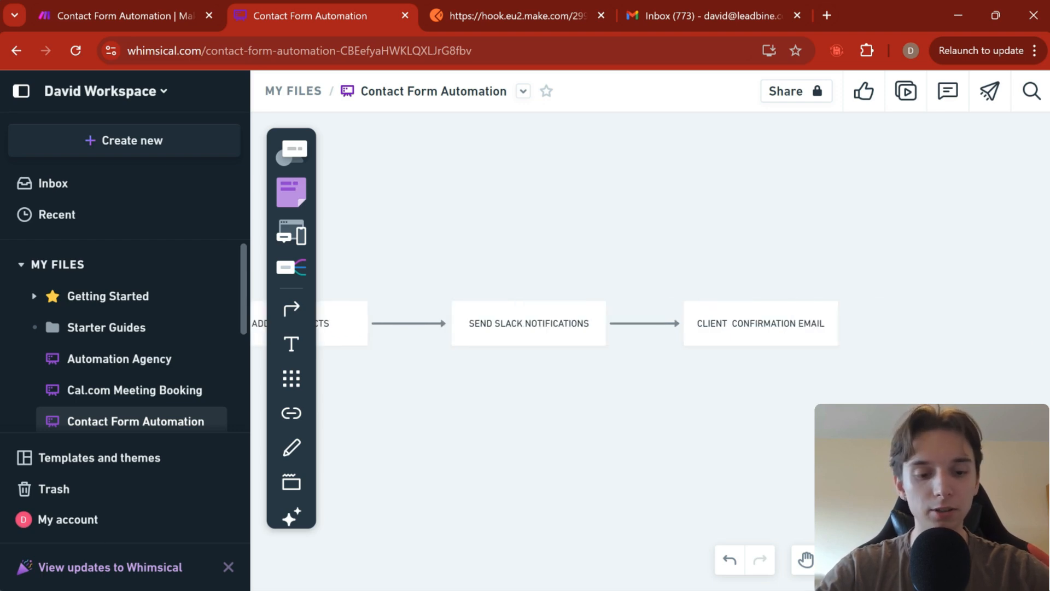
Review the flowchart's final stages and trace the flow back to the contact form submission box
{"action": "scroll", "coordinate": [651, 322], "scroll_direction": "left", "scroll_amount": 2}
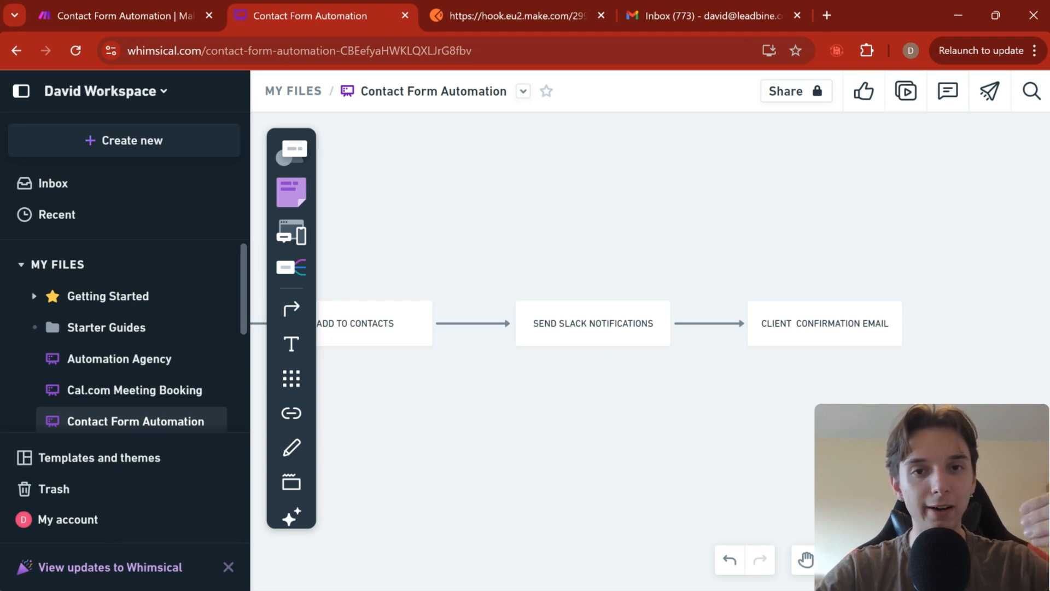
{"action": "scroll", "coordinate": [650, 323], "scroll_direction": "right", "scroll_amount": 1}
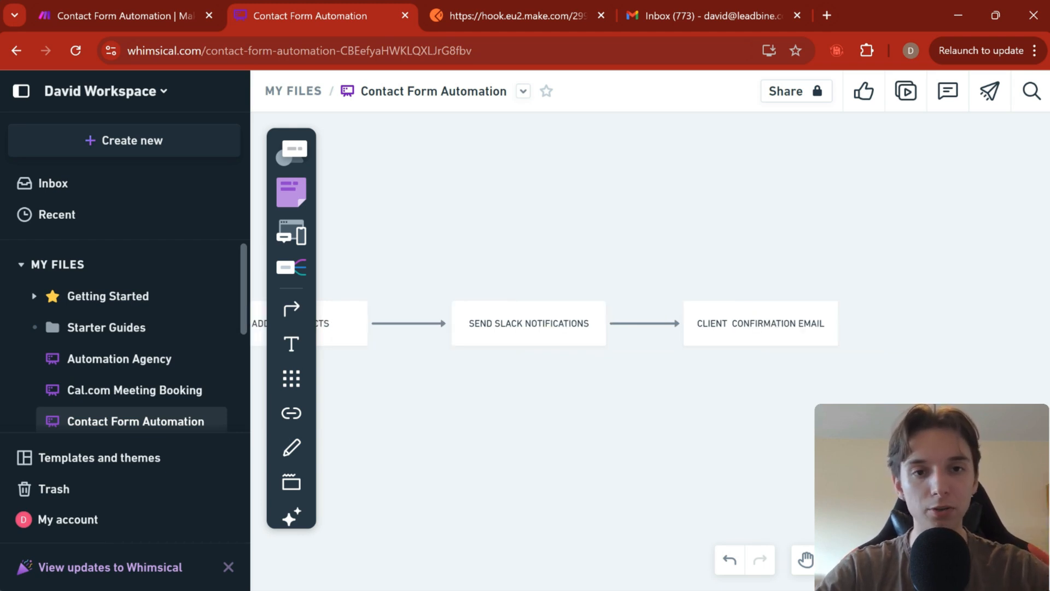
{"action": "scroll", "coordinate": [547, 323], "scroll_direction": "right", "scroll_amount": 2}
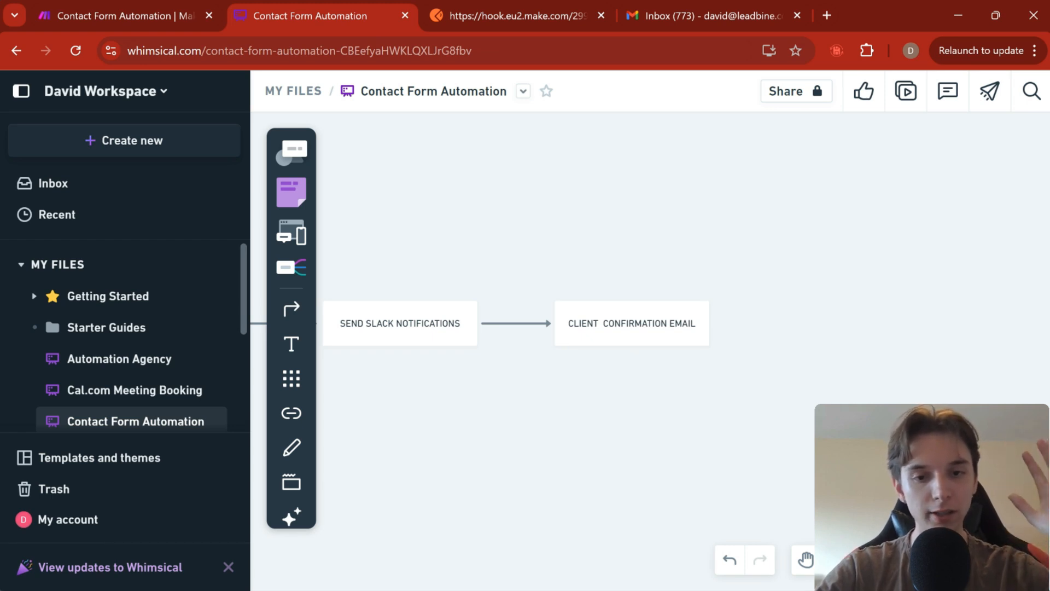
{"action": "scroll", "coordinate": [547, 322], "scroll_direction": "right", "scroll_amount": 2}
{"action": "scroll", "coordinate": [547, 322], "scroll_direction": "left", "scroll_amount": 4}
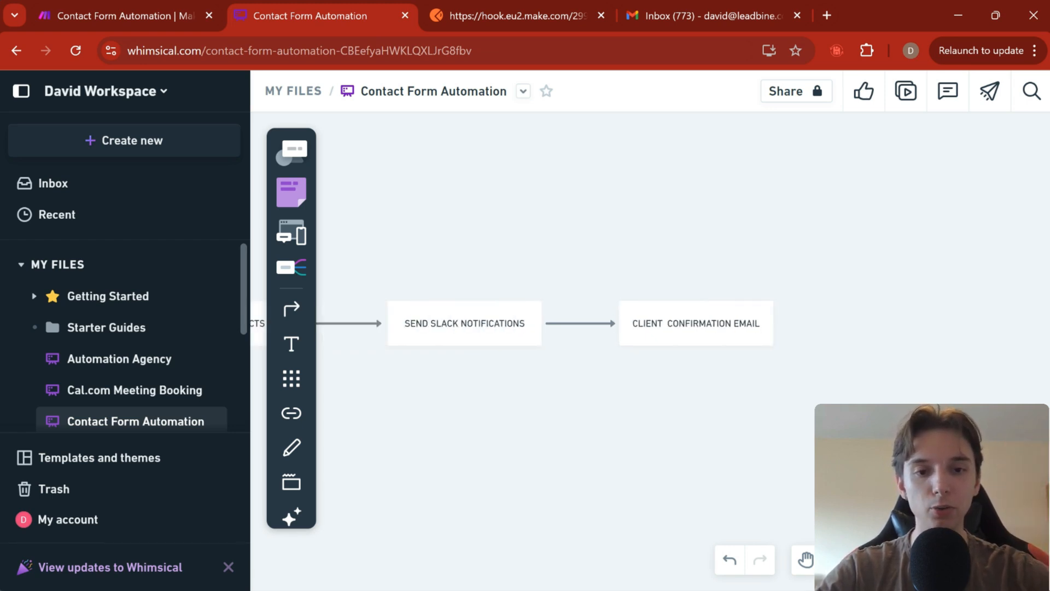
{"action": "scroll", "coordinate": [650, 323], "scroll_direction": "left", "scroll_amount": 10}
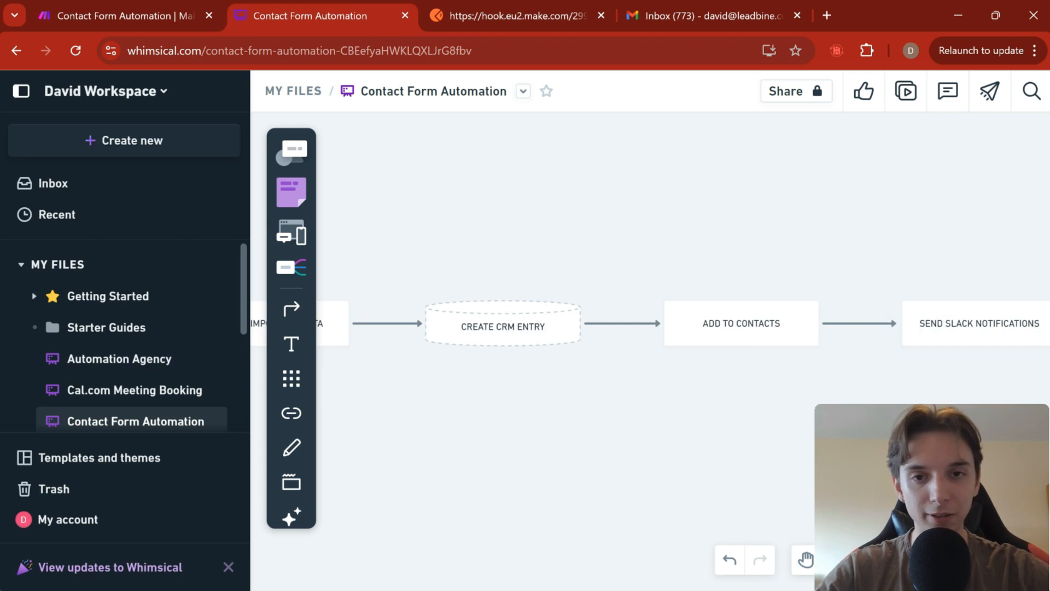
{"action": "scroll", "coordinate": [650, 323], "scroll_direction": "left", "scroll_amount": 5}
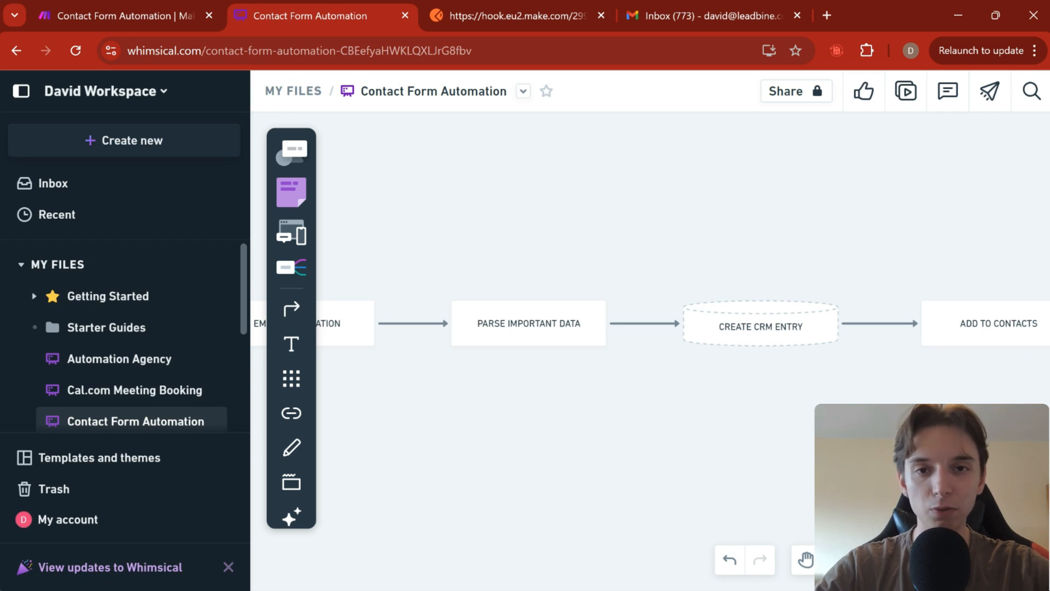
{"action": "scroll", "coordinate": [650, 278], "scroll_direction": "left", "scroll_amount": 9}
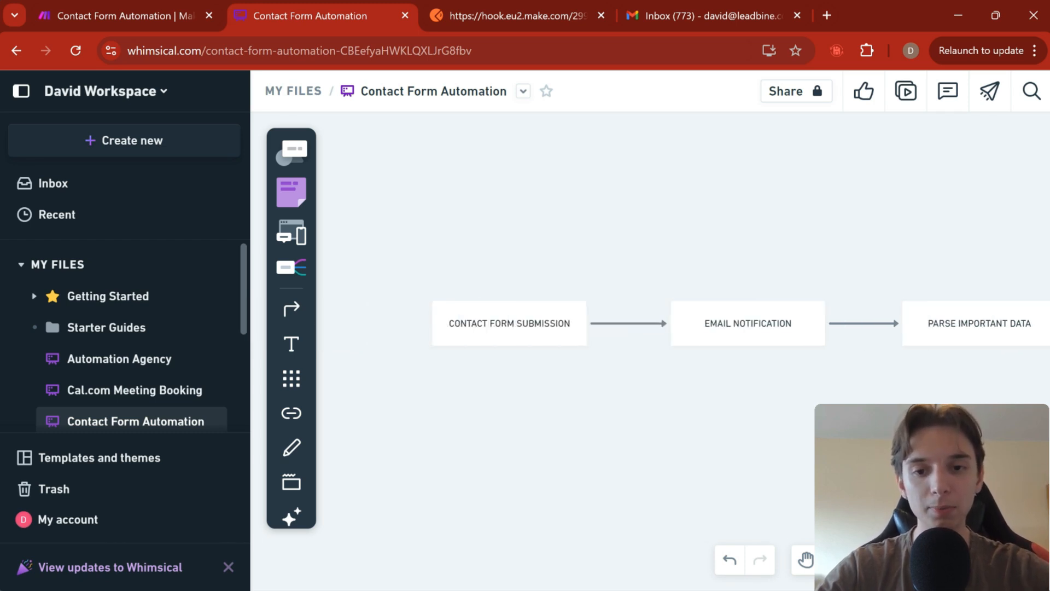
Switch to the Make scenario and arrange the Custom webhook module directly above the Custom mailhook module
{"action": "left_click", "coordinate": [49, 17]}
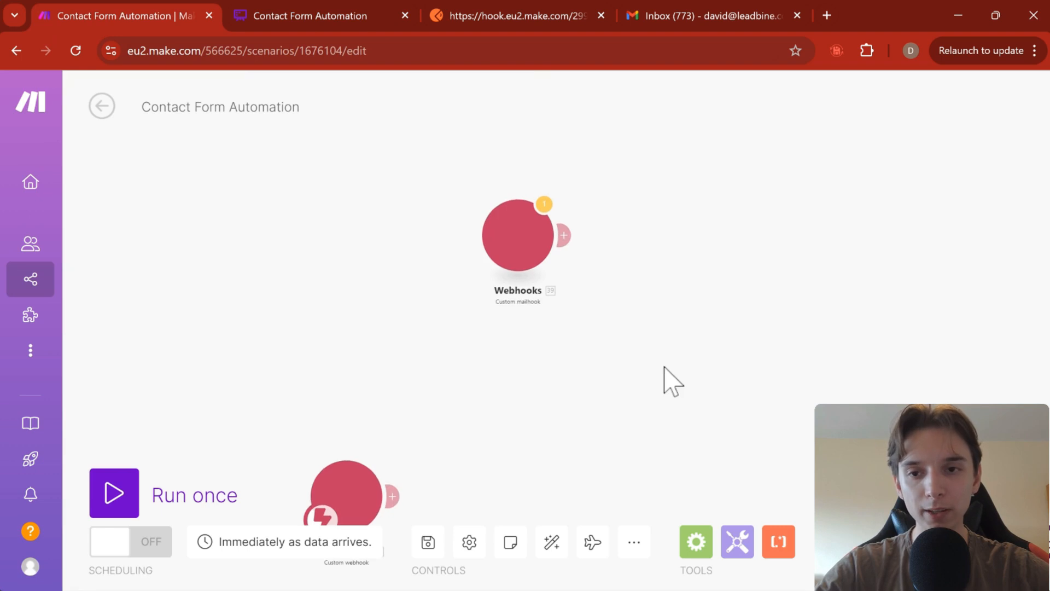
{"action": "left_click_drag", "start_coordinate": [814, 303], "coordinate": [721, 218]}
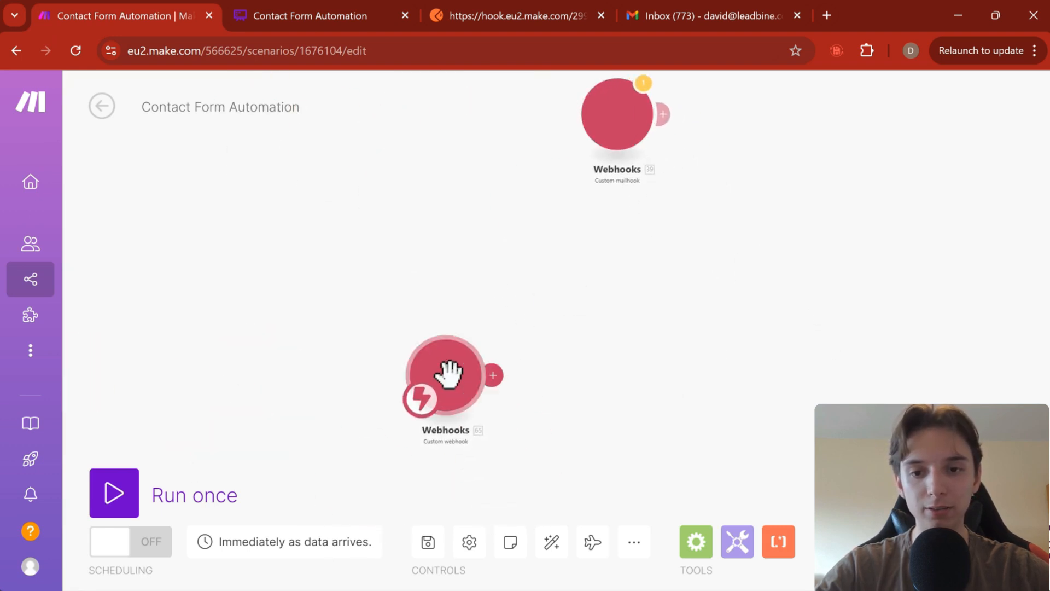
{"action": "left_click_drag", "start_coordinate": [445, 368], "coordinate": [477, 208]}
{"action": "left_click_drag", "start_coordinate": [616, 127], "coordinate": [477, 378]}
{"action": "left_click_drag", "start_coordinate": [602, 294], "coordinate": [625, 205]}
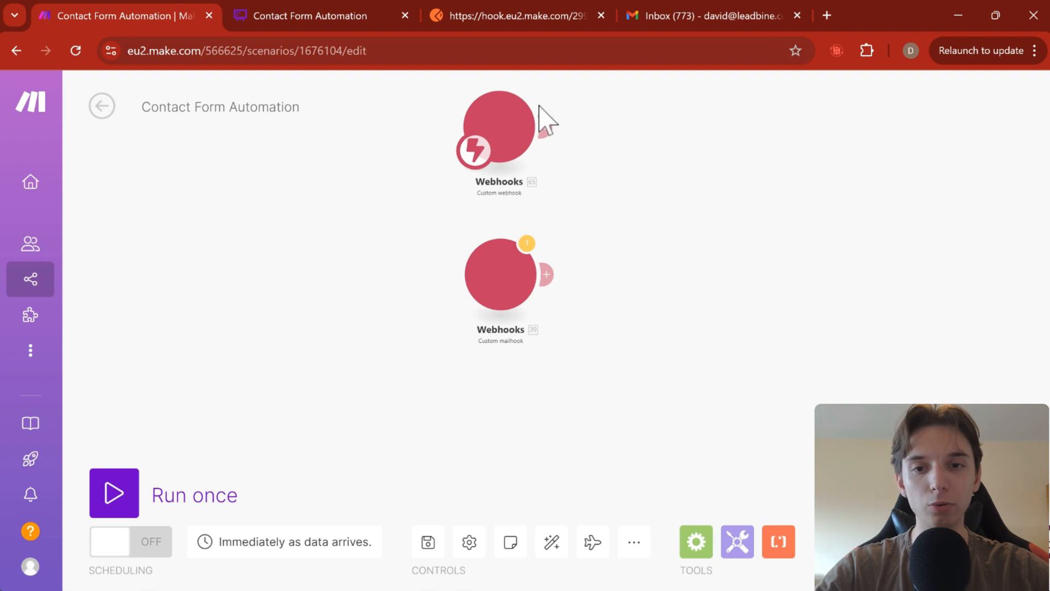
Move the Custom mailhook module away from the Custom webhook module, further down and to its left
{"action": "scroll", "coordinate": [693, 263], "scroll_direction": "down", "scroll_amount": 2}
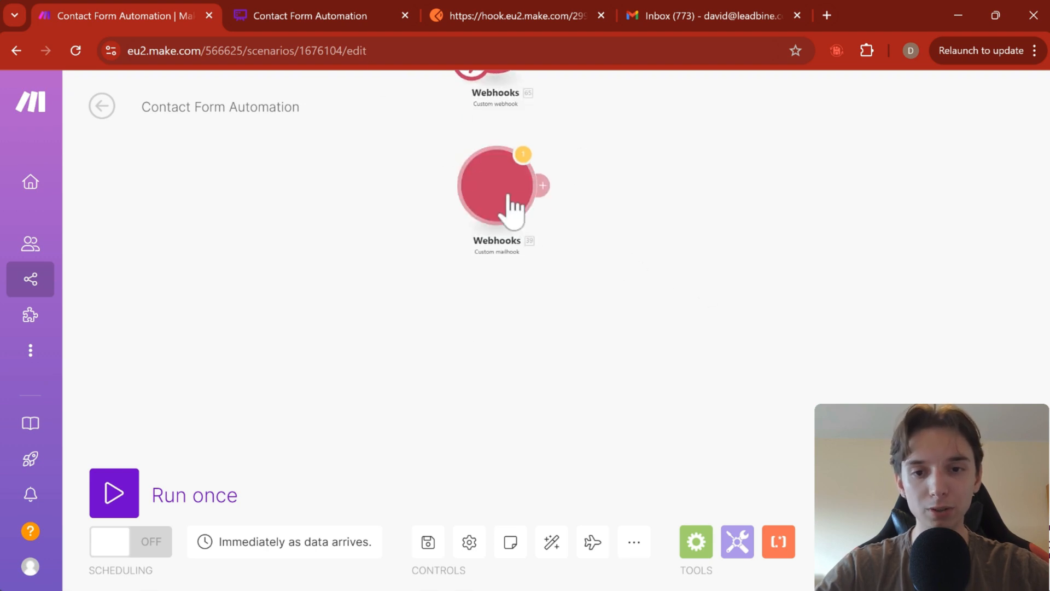
{"action": "left_click_drag", "start_coordinate": [509, 199], "coordinate": [373, 288]}
{"action": "left_click_drag", "start_coordinate": [270, 287], "coordinate": [363, 270]}
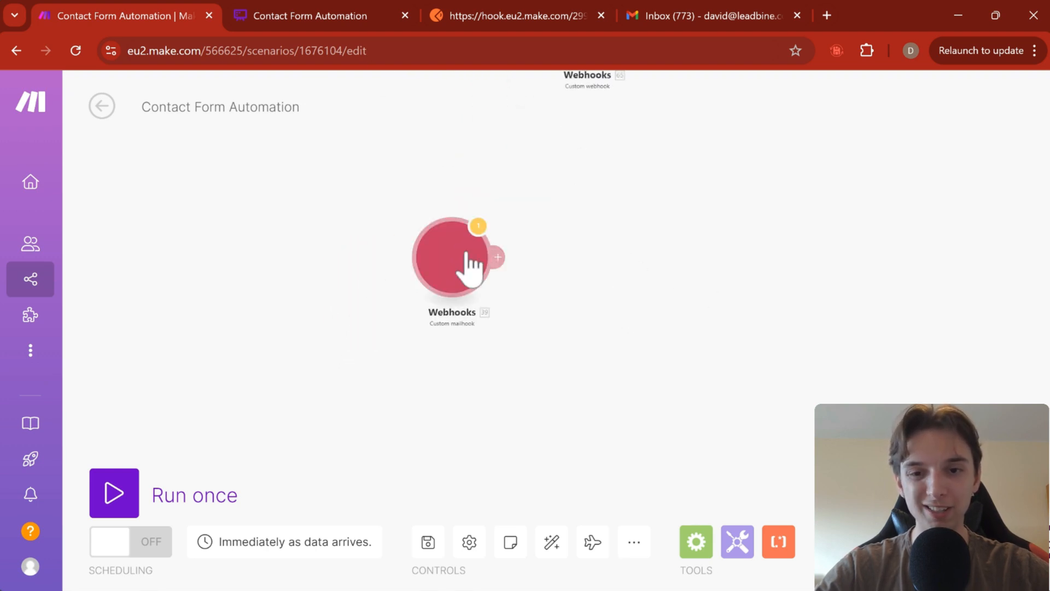
{"action": "scroll", "coordinate": [463, 278], "scroll_direction": "up", "scroll_amount": 1}
{"action": "scroll", "coordinate": [463, 278], "scroll_direction": "up", "scroll_amount": 1}
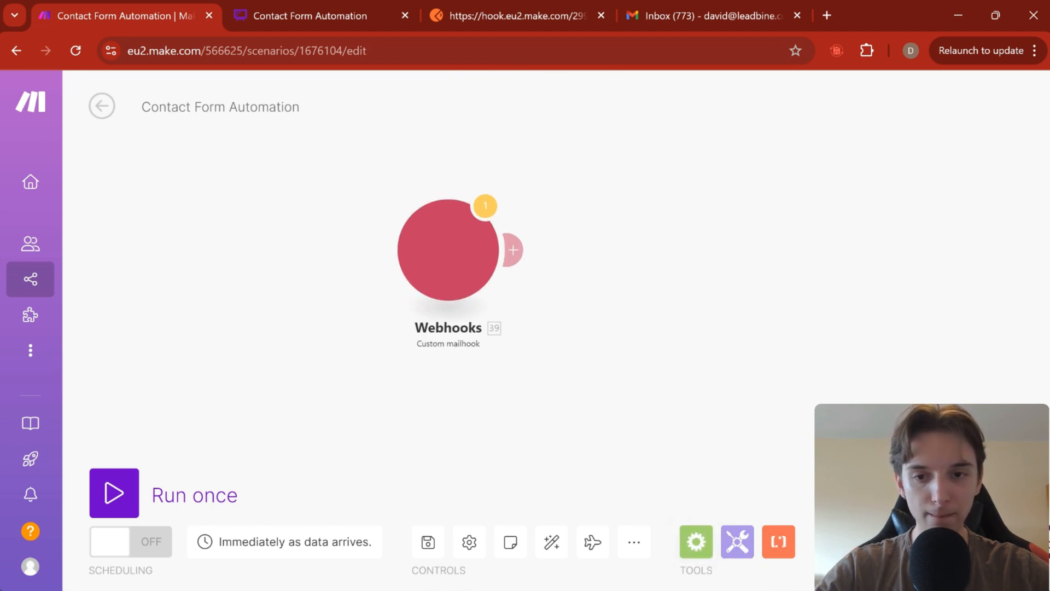
Inspect the Custom mailhook module's settings, including the available mailhooks and the selected mailhook's address, and close them
{"action": "left_click", "coordinate": [512, 250]}
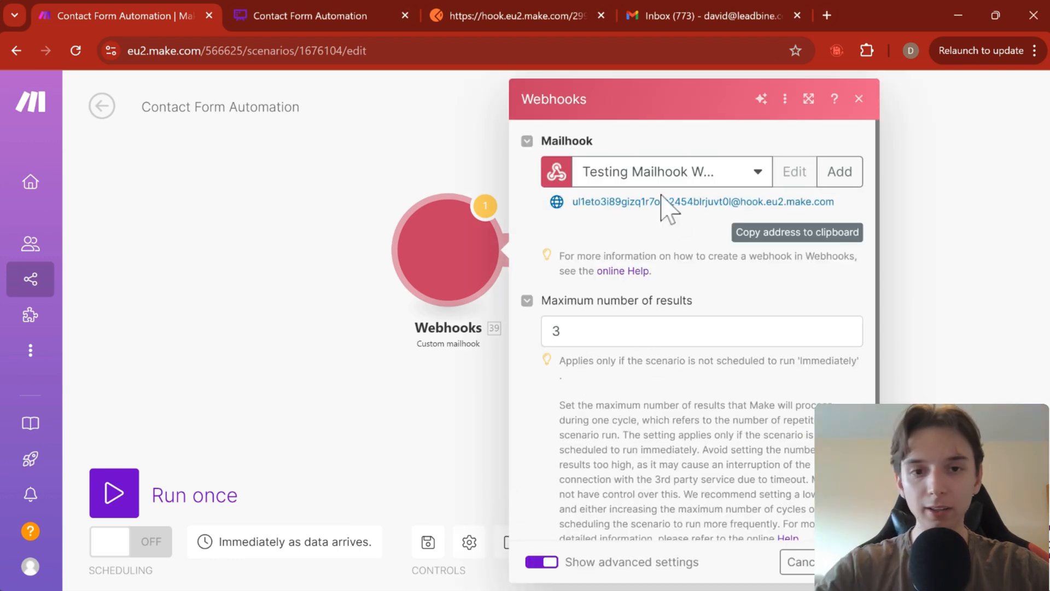
{"action": "left_click", "coordinate": [678, 181]}
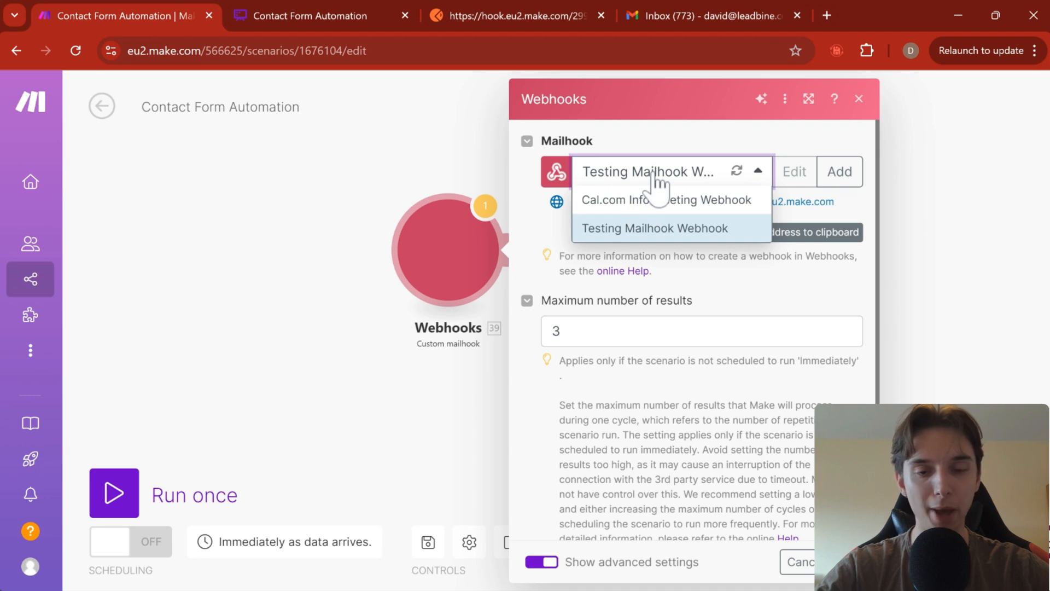
{"action": "left_click", "coordinate": [655, 172]}
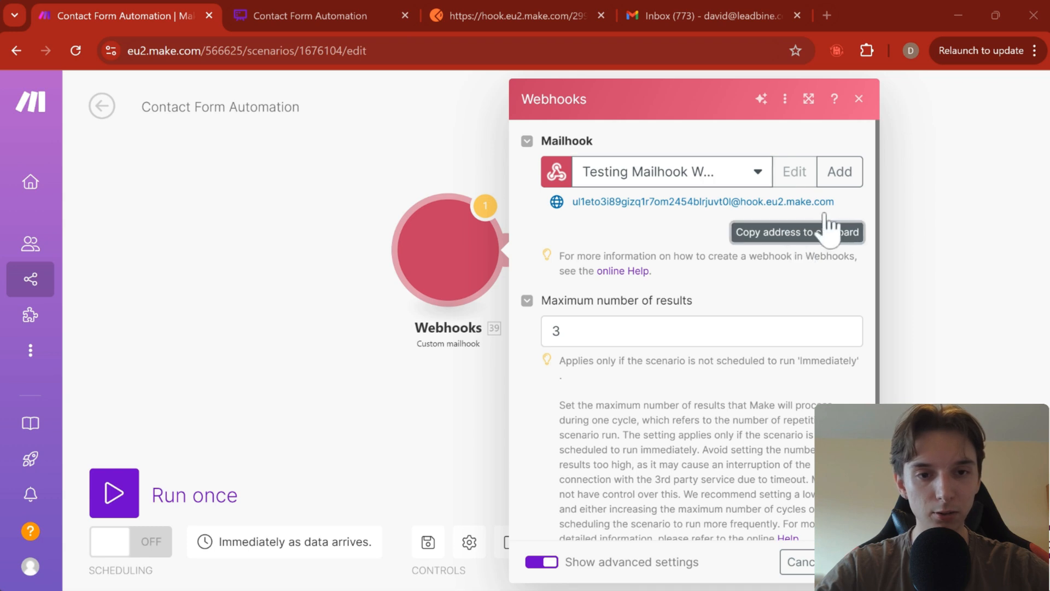
{"action": "left_click", "coordinate": [708, 216]}
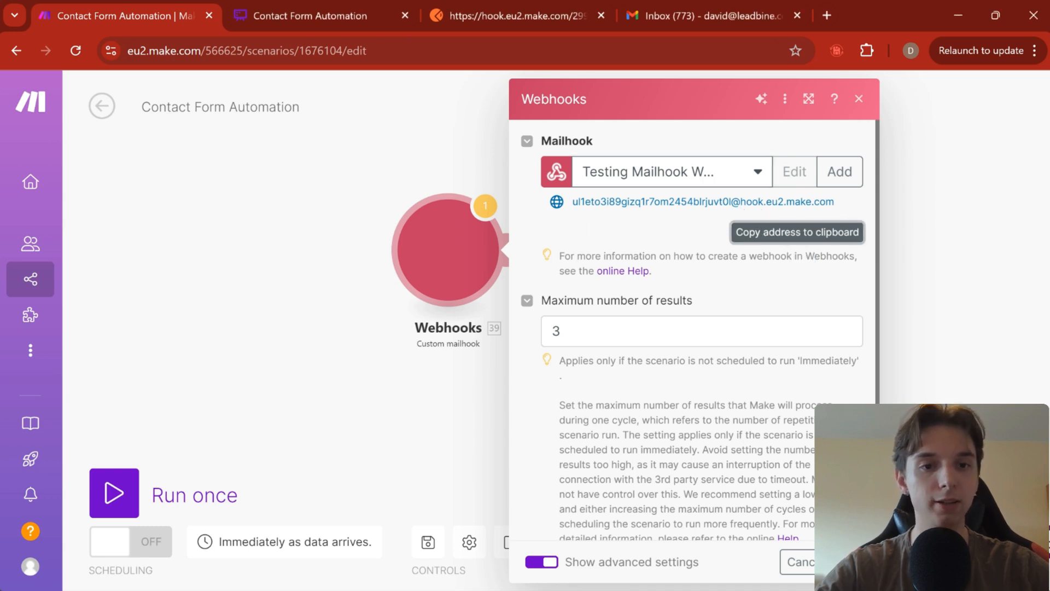
{"action": "double_click", "coordinate": [774, 205]}
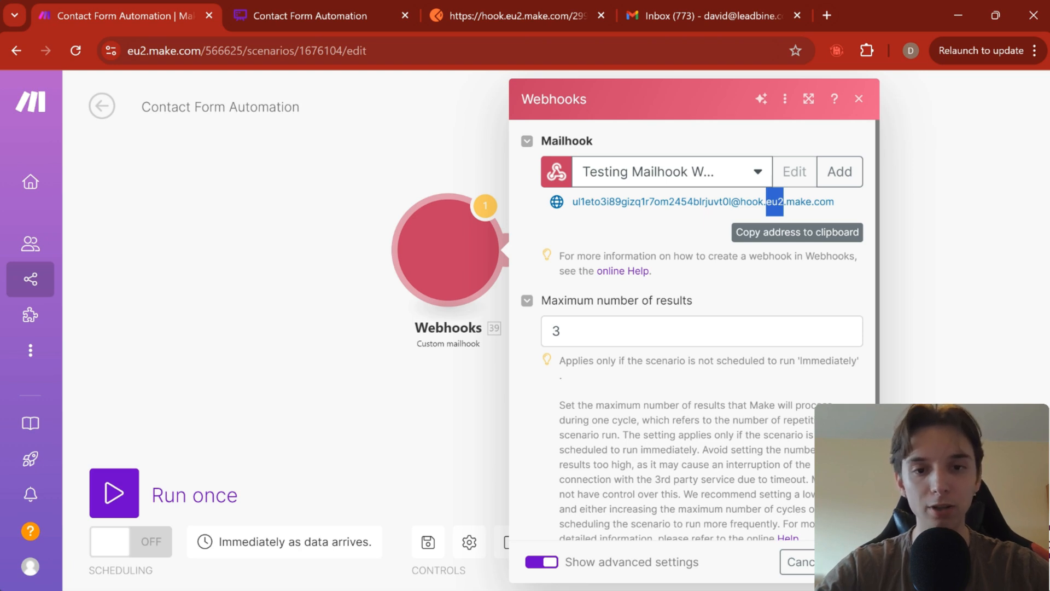
{"action": "left_click", "coordinate": [710, 289]}
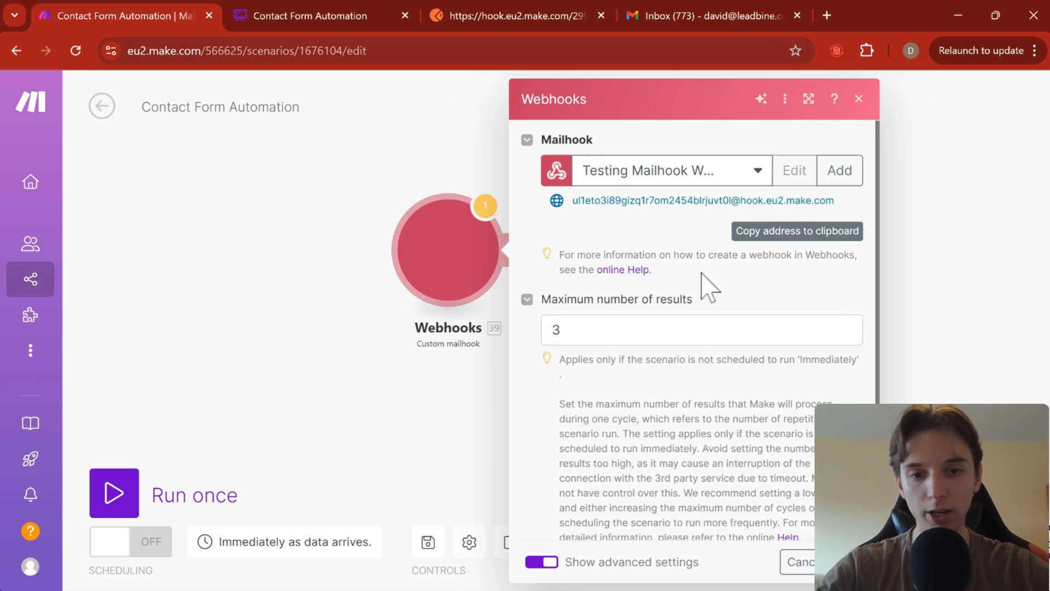
{"action": "scroll", "coordinate": [710, 288], "scroll_direction": "down", "scroll_amount": 1}
{"action": "left_click", "coordinate": [455, 404]}
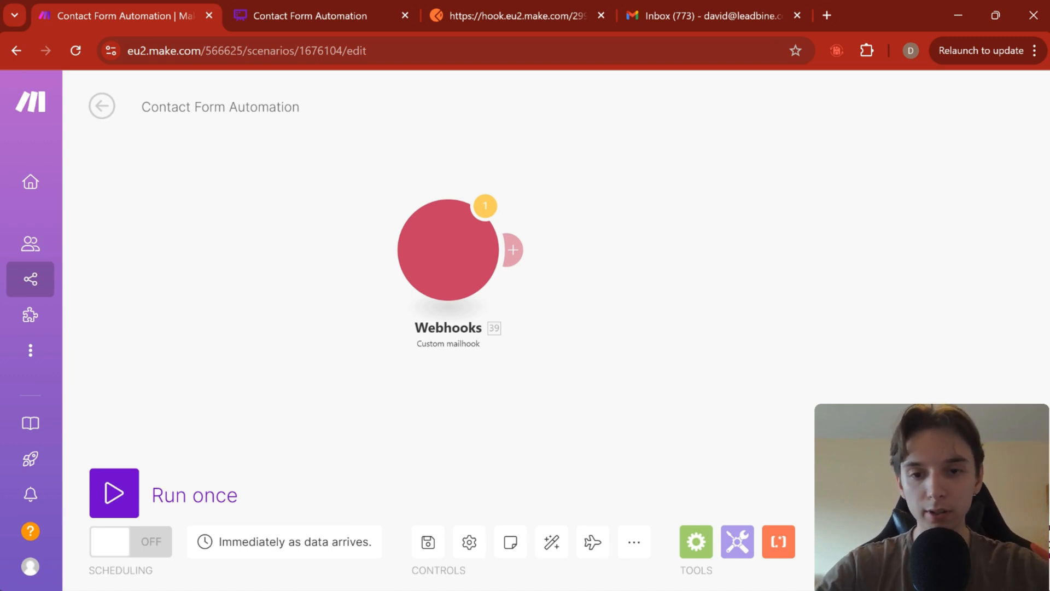
Reopen the Custom mailhook module to check the selected mailhook's address, and close it without changes
{"action": "left_click_drag", "start_coordinate": [767, 283], "coordinate": [700, 284]}
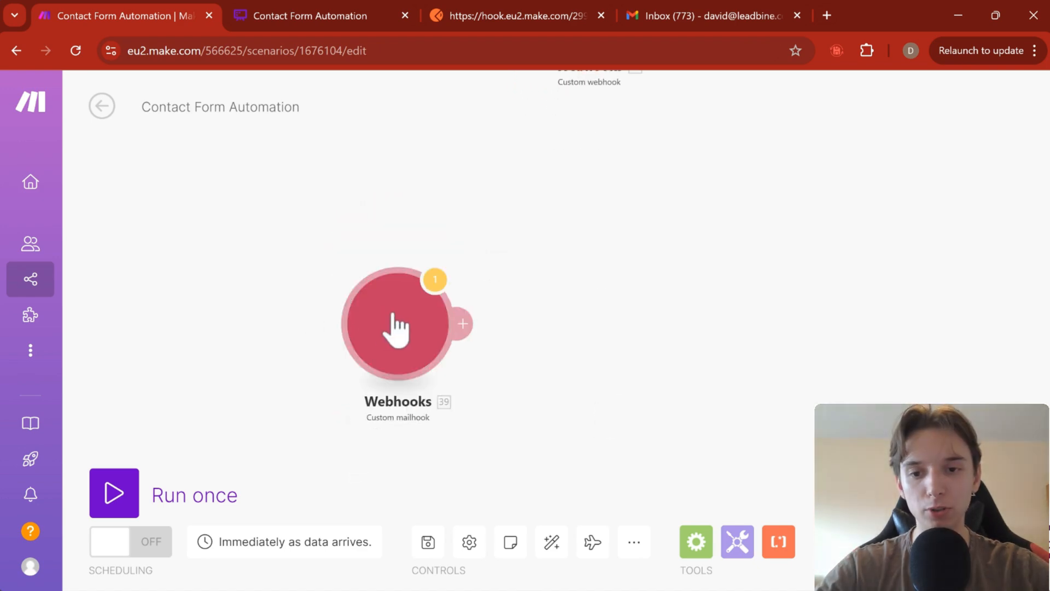
{"action": "left_click", "coordinate": [395, 328]}
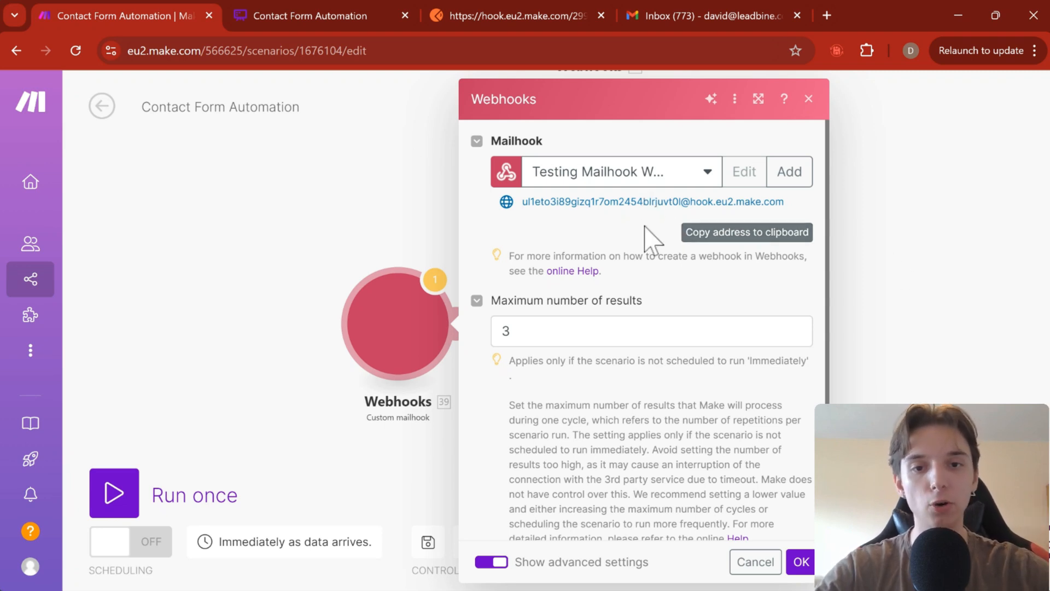
{"action": "left_click", "coordinate": [360, 226]}
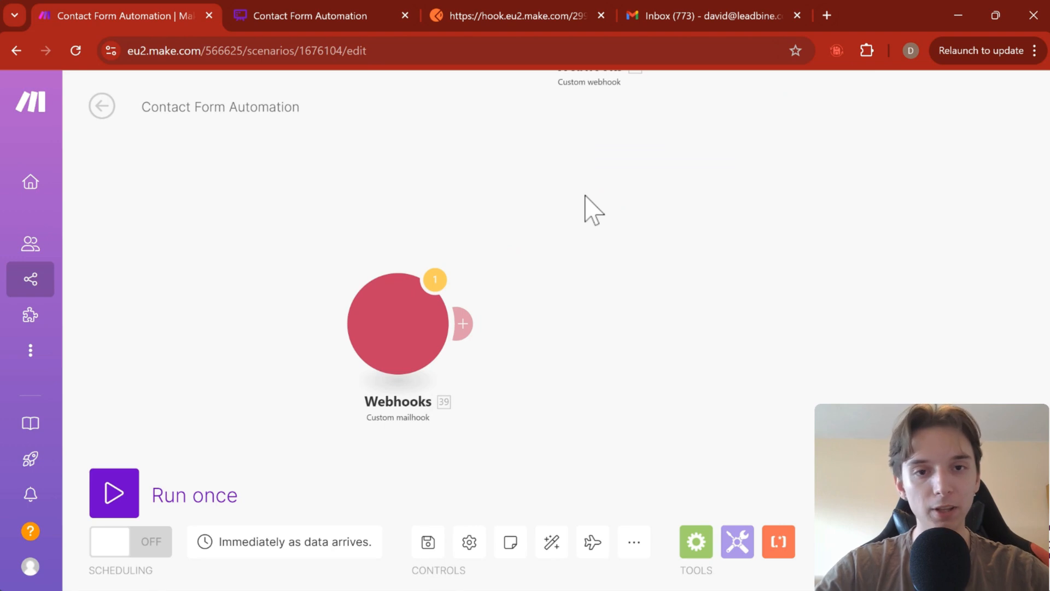
Switch to Gmail and open the Filters and Blocked Addresses settings
{"action": "left_click", "coordinate": [708, 15]}
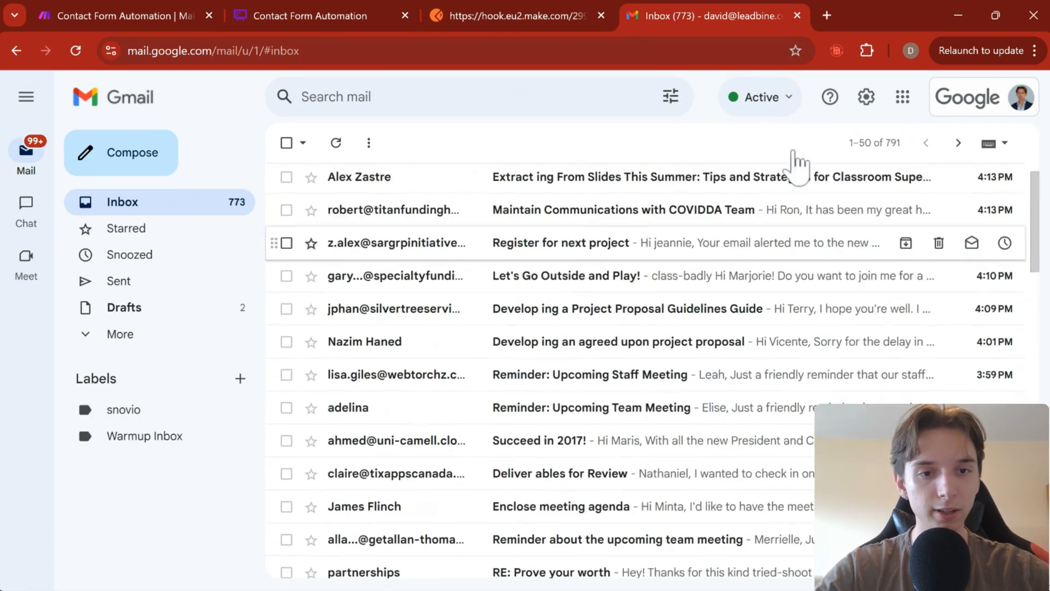
{"action": "left_click", "coordinate": [866, 95]}
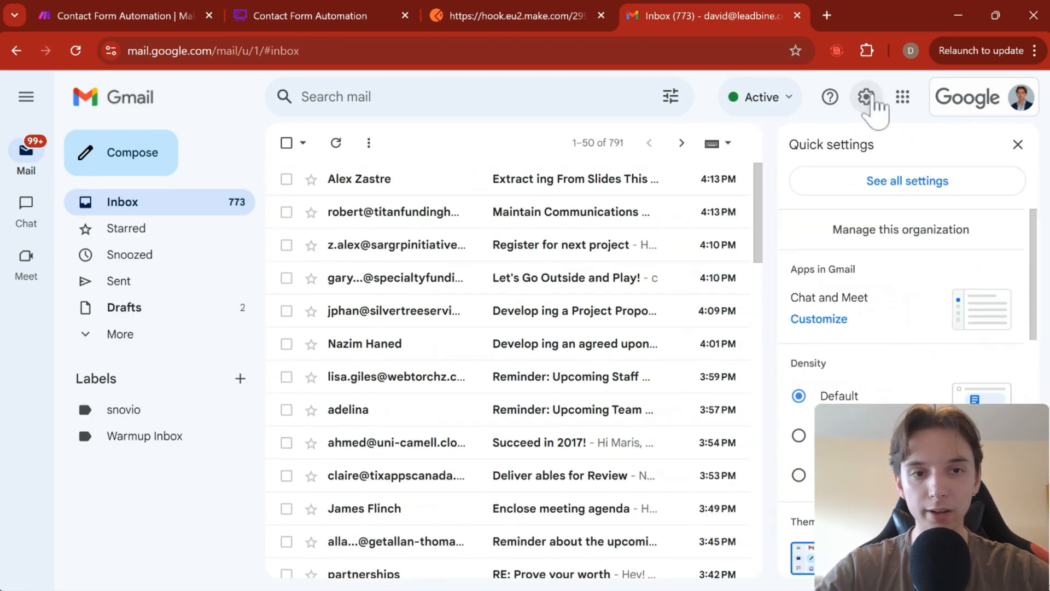
{"action": "left_click", "coordinate": [942, 188]}
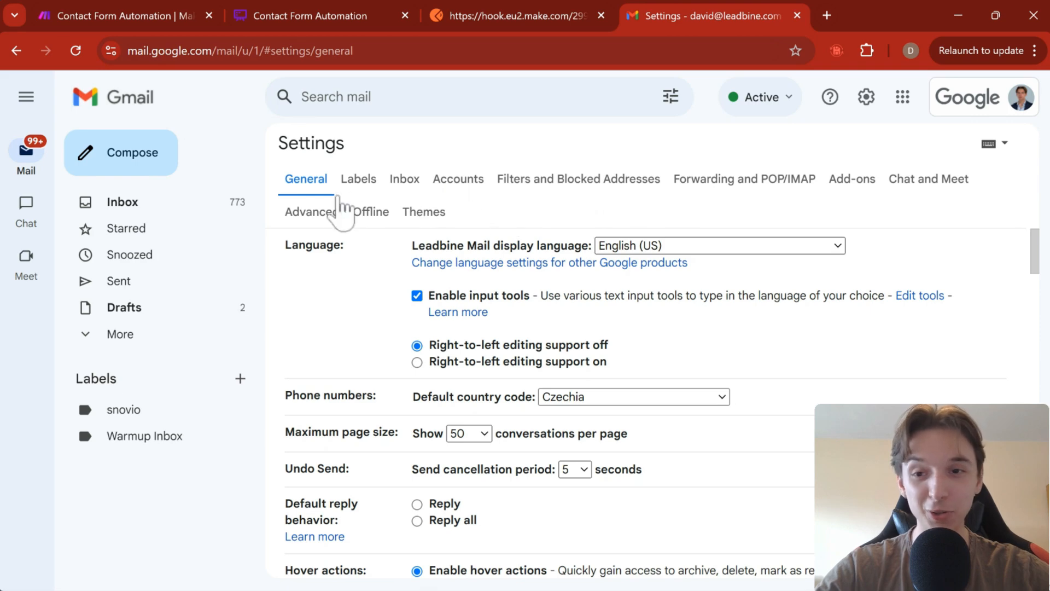
{"action": "left_click", "coordinate": [546, 183]}
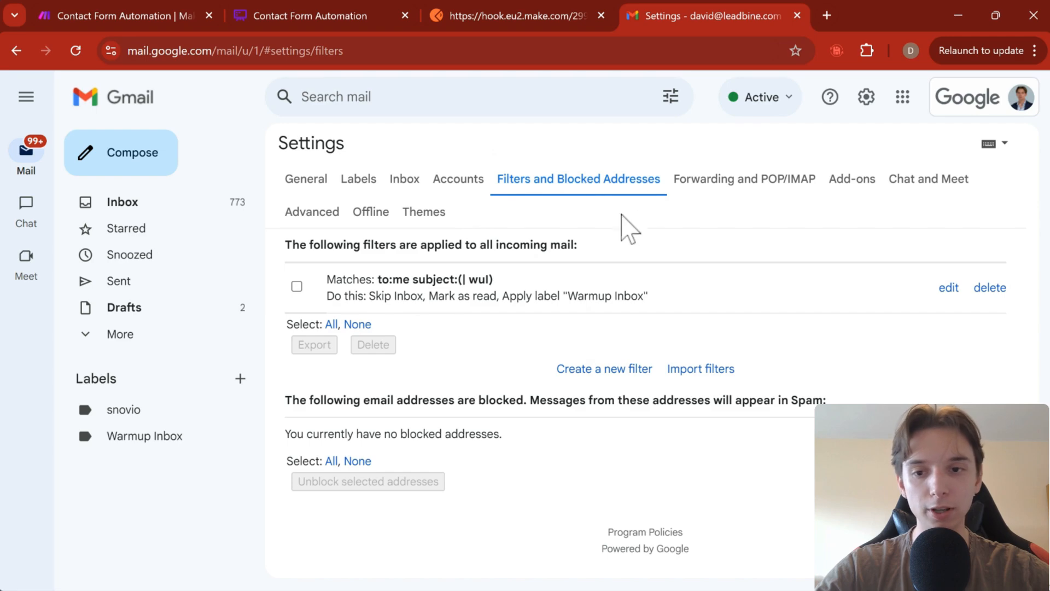
{"action": "left_click", "coordinate": [610, 369]}
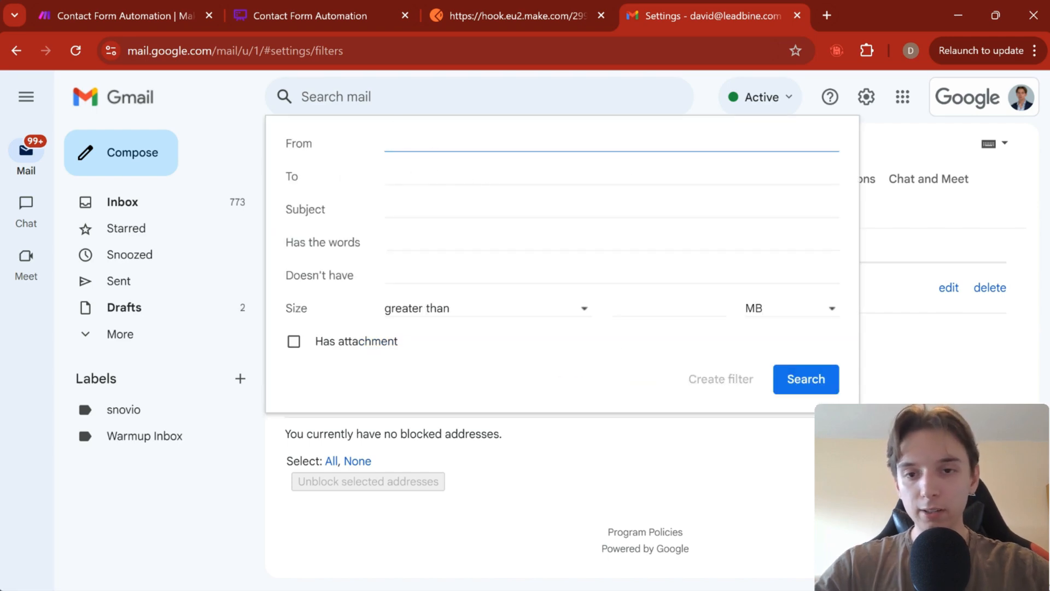
{"action": "left_click", "coordinate": [466, 164]}
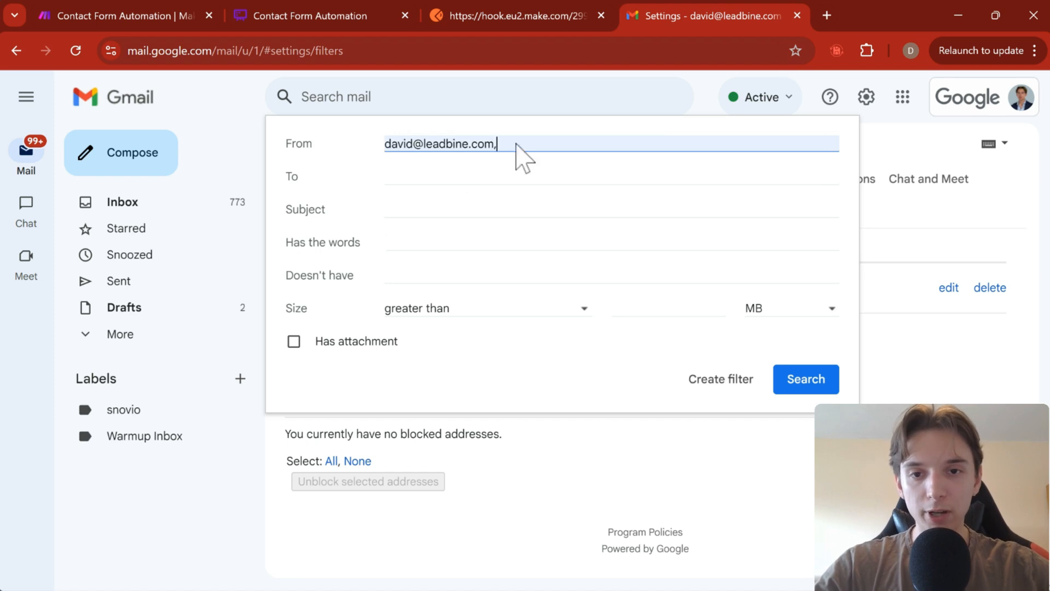
{"action": "key", "text": "BackSpace"}
{"action": "type", "text": ","}
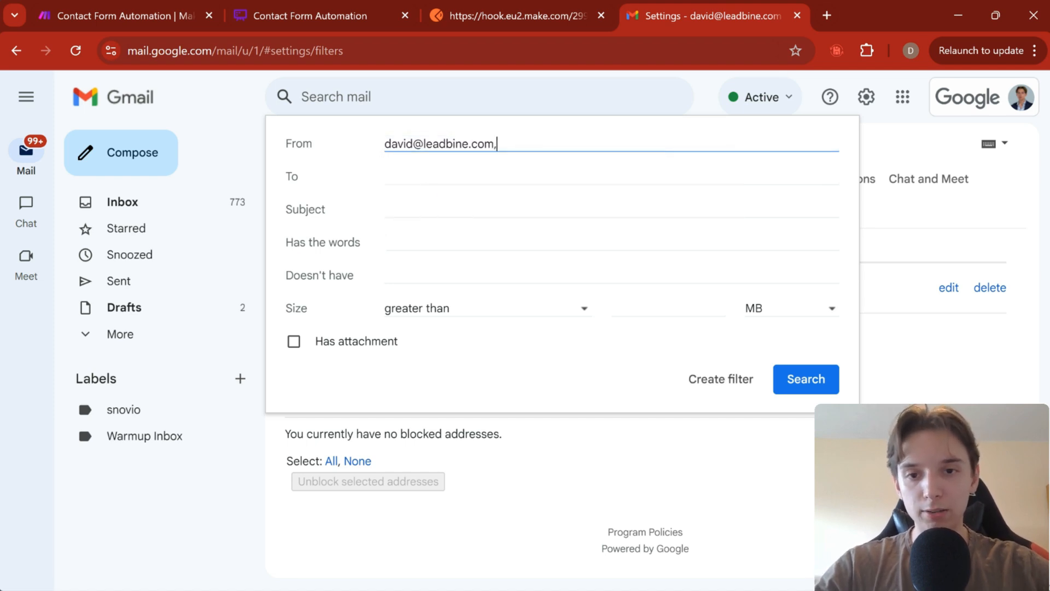
{"action": "left_click", "coordinate": [386, 210]}
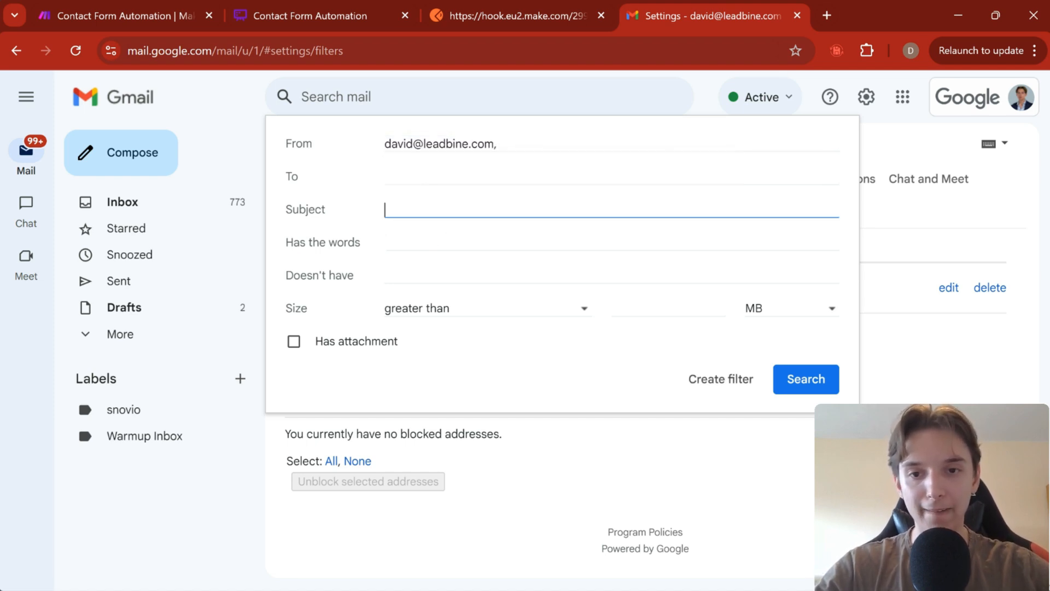
{"action": "left_click", "coordinate": [710, 104]}
Define a new mail filter with the sender's email address and the subject "Booking Confirmed", and continue to its actions
{"action": "left_click", "coordinate": [595, 369]}
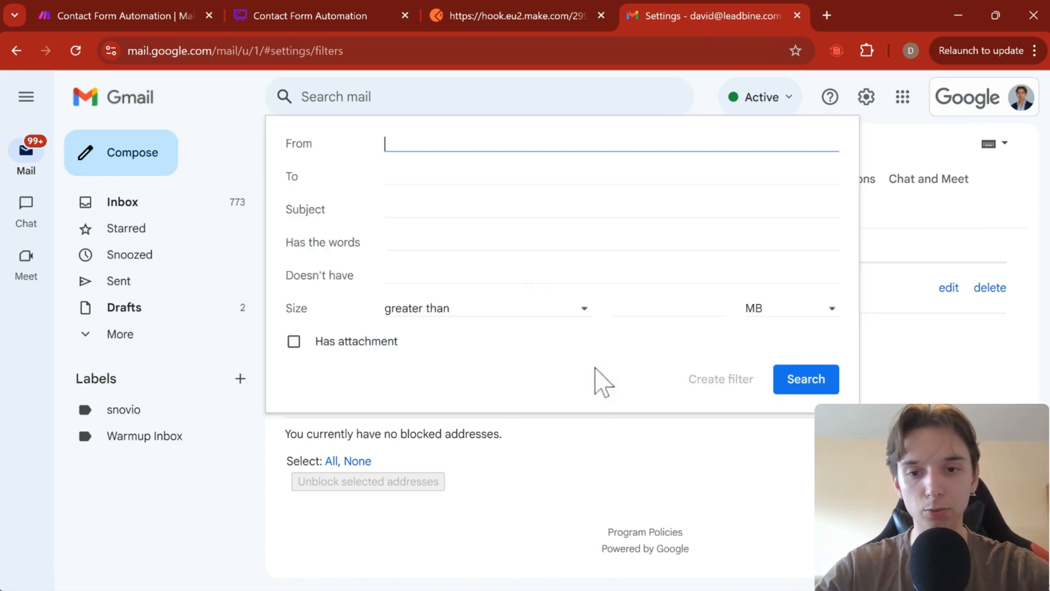
{"action": "type", "text": "david"}
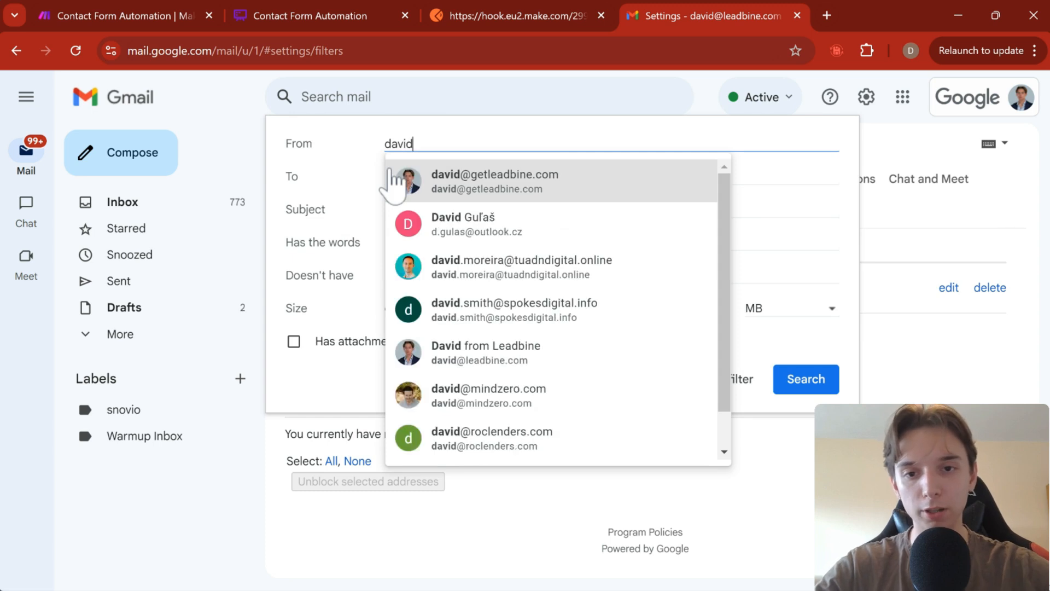
{"action": "left_click", "coordinate": [434, 183]}
{"action": "key", "text": "Tab"}
{"action": "key", "text": "Tab"}
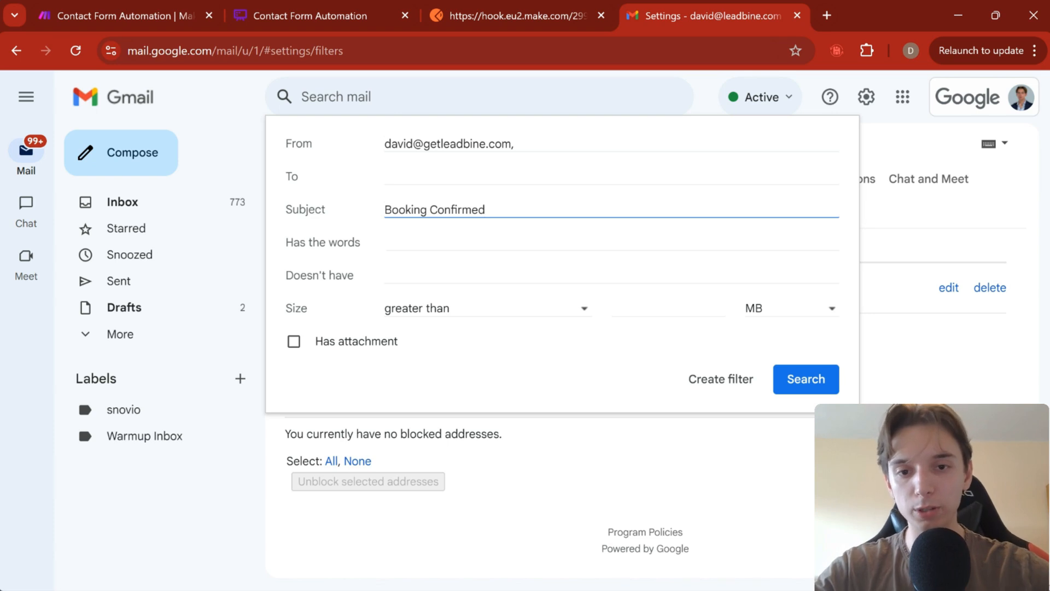
{"action": "left_click", "coordinate": [720, 382]}
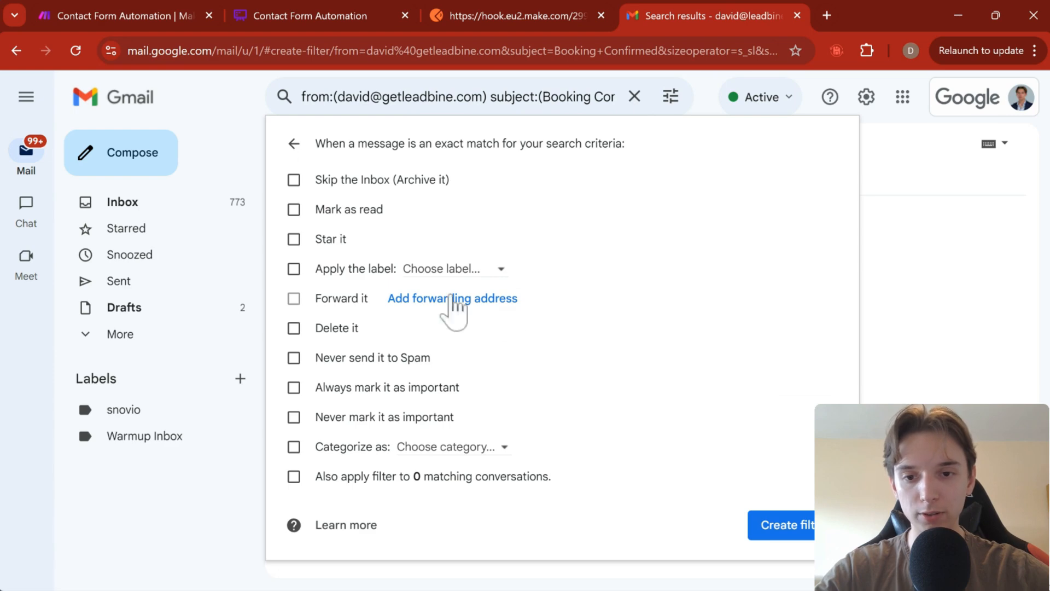
Go from the filter actions to adding a forwarding address and examine the Forwarding and POP/IMAP settings
{"action": "left_click", "coordinate": [407, 306]}
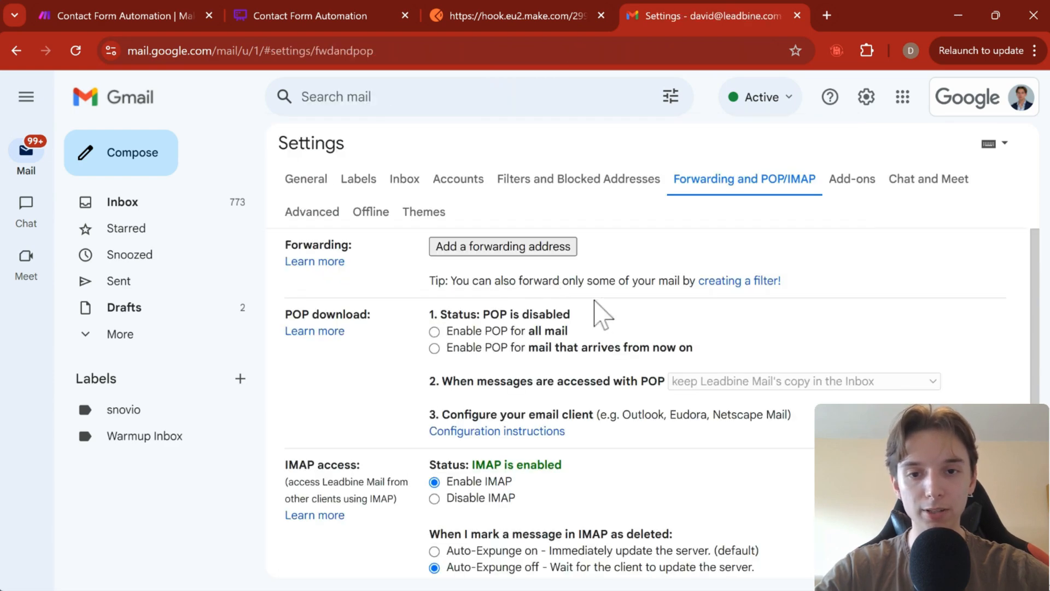
{"action": "scroll", "coordinate": [490, 301], "scroll_direction": "down", "scroll_amount": 5}
{"action": "scroll", "coordinate": [601, 301], "scroll_direction": "up", "scroll_amount": 4}
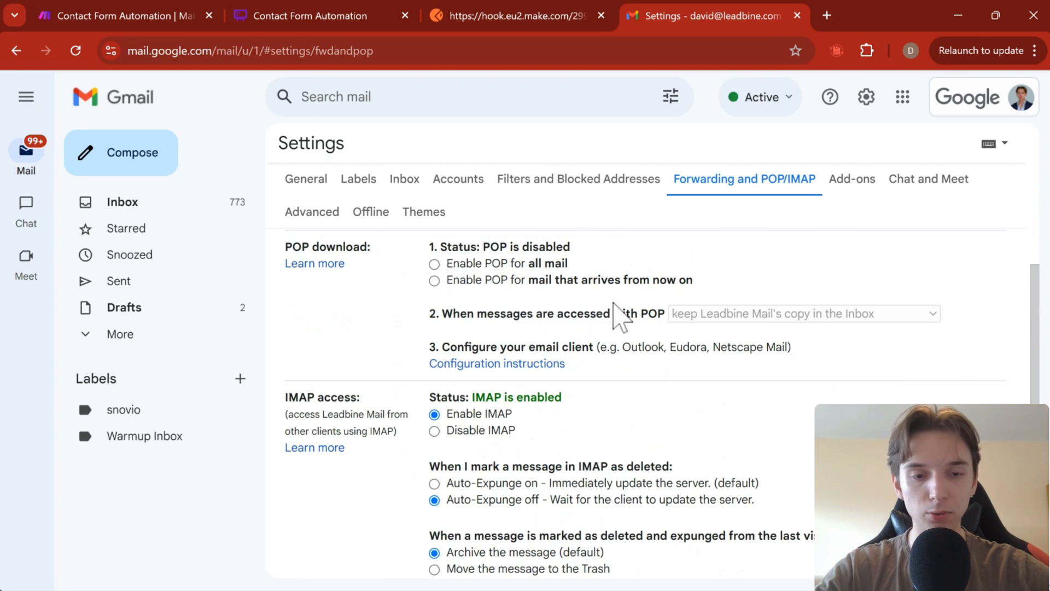
{"action": "scroll", "coordinate": [584, 322], "scroll_direction": "up", "scroll_amount": 2}
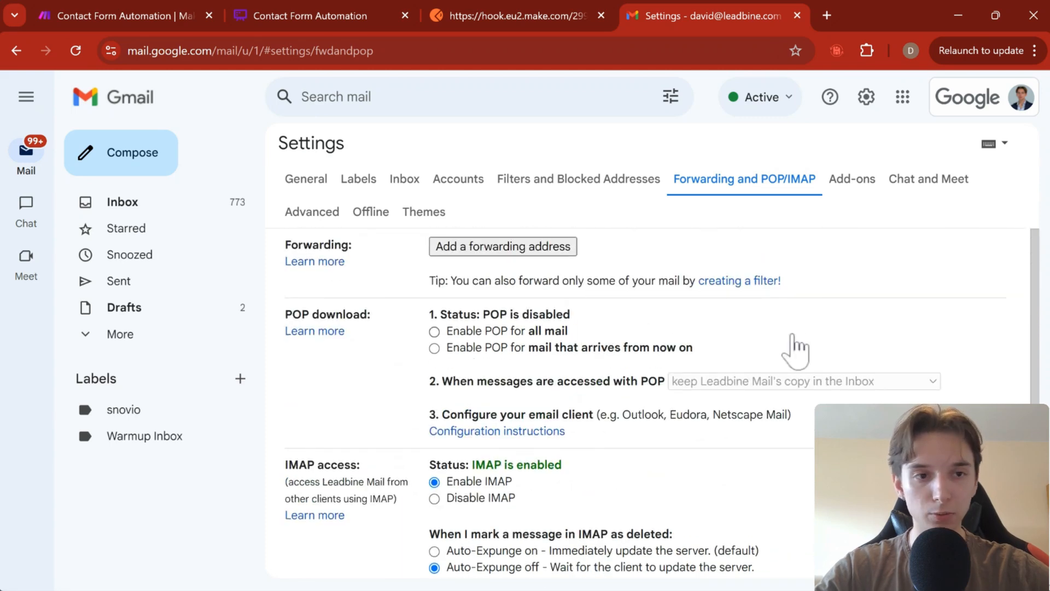
{"action": "scroll", "coordinate": [547, 404], "scroll_direction": "down", "scroll_amount": 2}
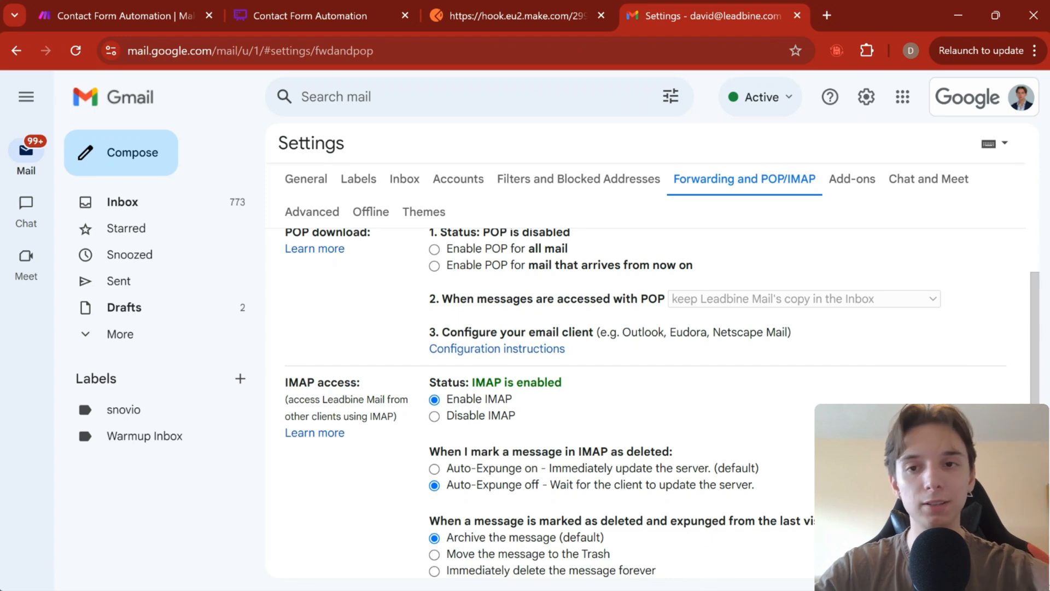
Switch to the Make scenario and reassign the scenario's trigger from the Custom webhook module to the Custom mailhook module
{"action": "left_click", "coordinate": [148, 17]}
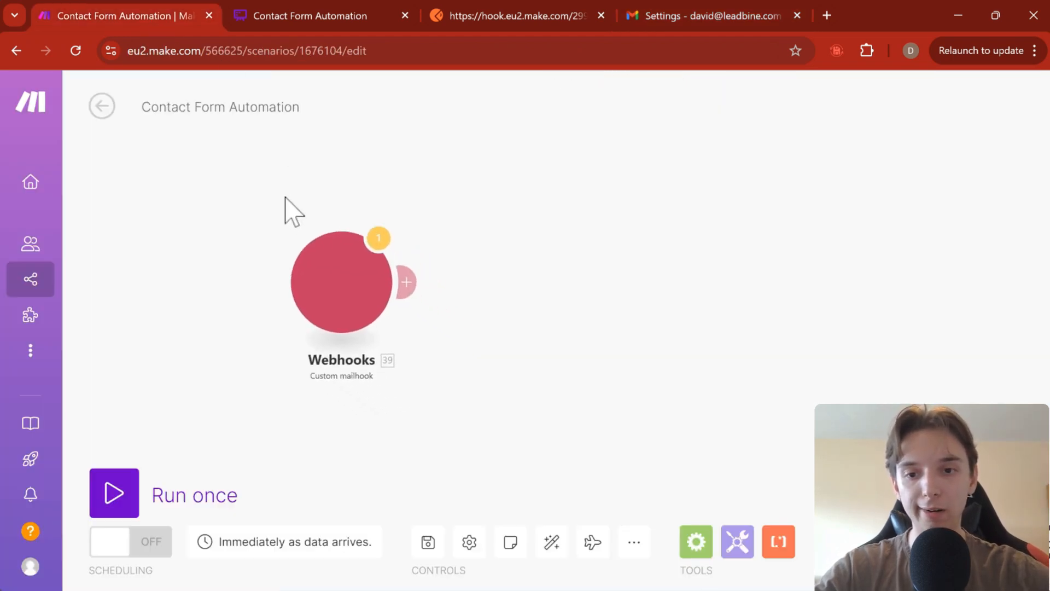
{"action": "left_click_drag", "start_coordinate": [457, 187], "coordinate": [208, 405]}
{"action": "left_click_drag", "start_coordinate": [527, 146], "coordinate": [577, 333]}
{"action": "left_click_drag", "start_coordinate": [434, 477], "coordinate": [452, 450]}
{"action": "left_click_drag", "start_coordinate": [538, 279], "coordinate": [566, 149]}
{"action": "left_click_drag", "start_coordinate": [549, 90], "coordinate": [365, 443]}
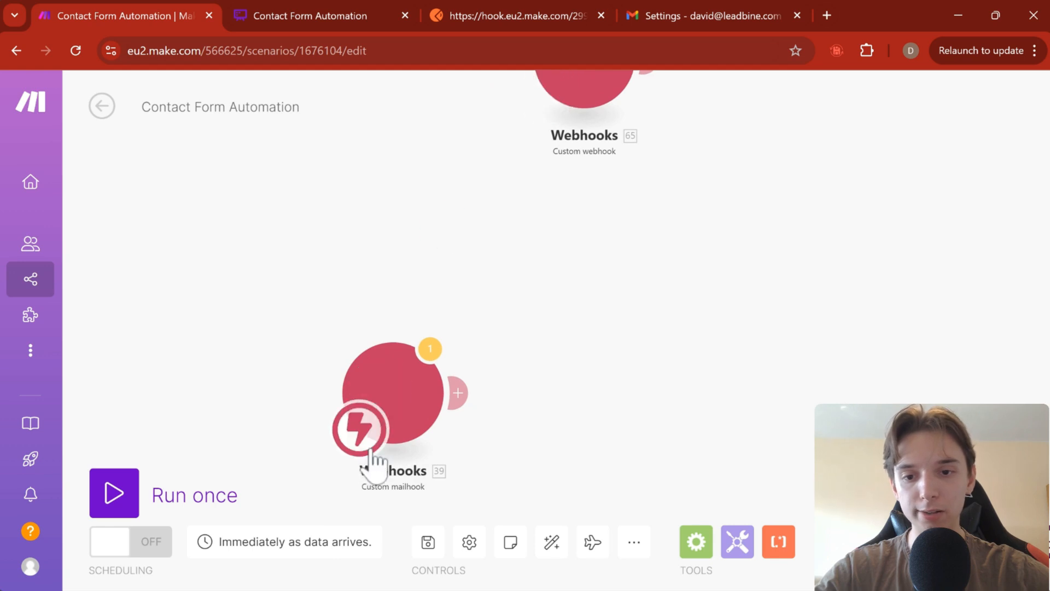
Dismiss the schedule setting and reassign the scenario's trigger to the Custom webhook module
{"action": "left_click", "coordinate": [465, 342]}
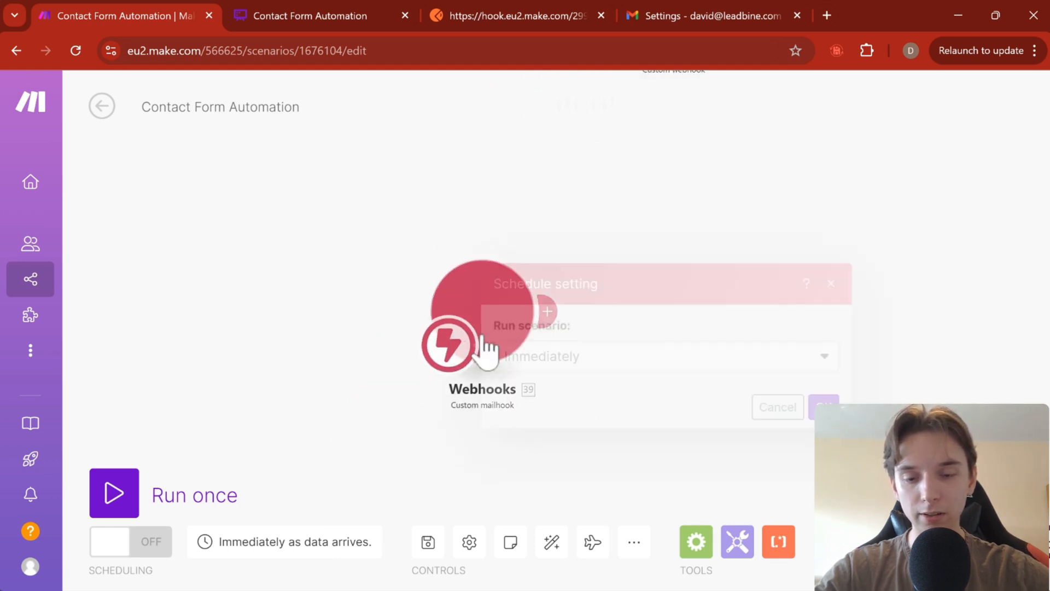
{"action": "left_click", "coordinate": [636, 228]}
{"action": "left_click_drag", "start_coordinate": [635, 229], "coordinate": [516, 398]}
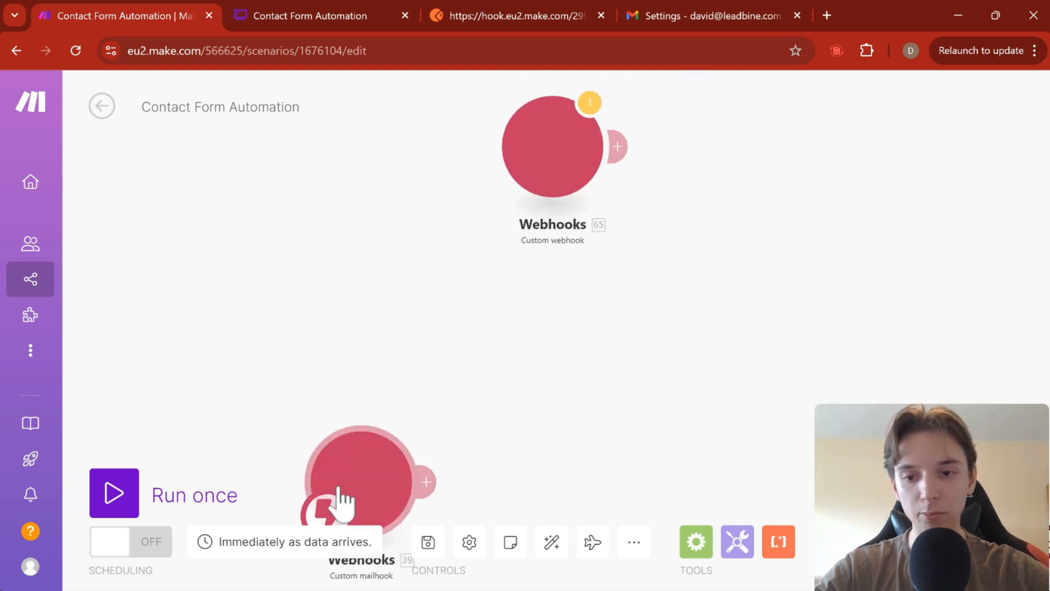
{"action": "left_click_drag", "start_coordinate": [340, 503], "coordinate": [566, 150]}
{"action": "left_click_drag", "start_coordinate": [620, 306], "coordinate": [443, 427]}
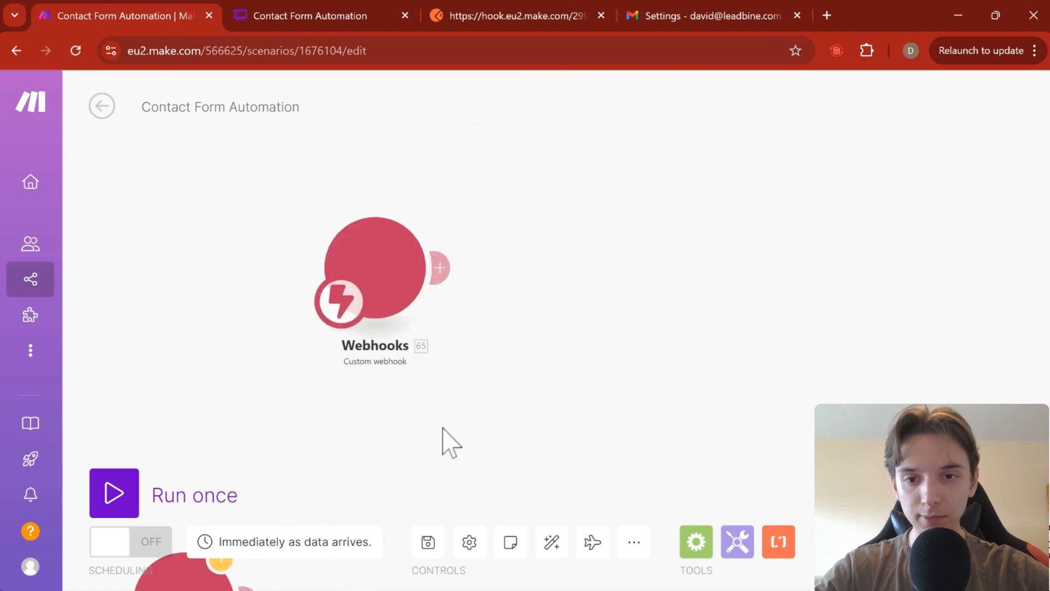
{"action": "scroll", "coordinate": [447, 316], "scroll_direction": "up", "scroll_amount": 2}
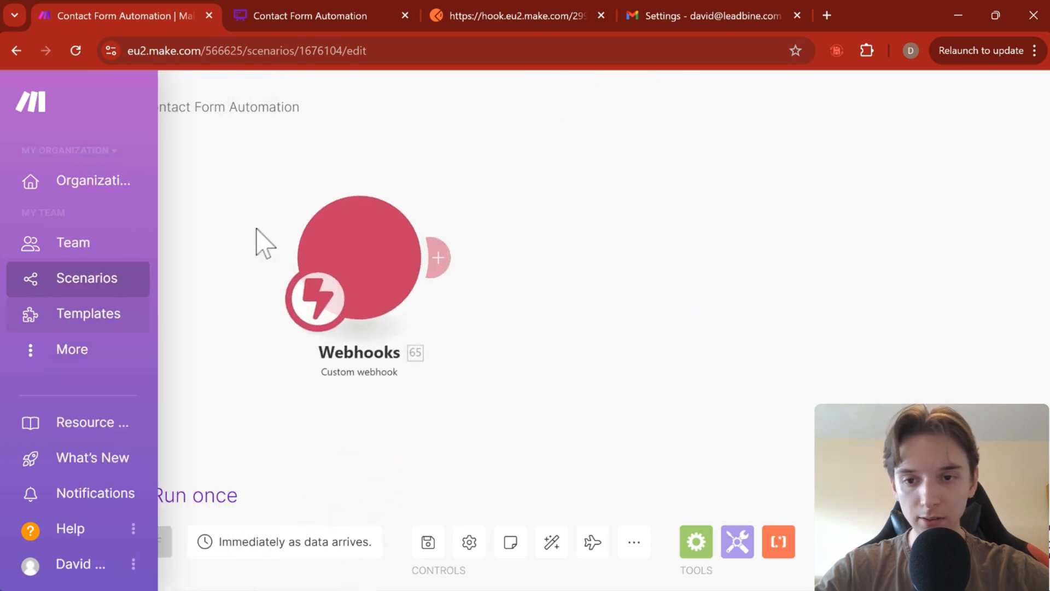
{"action": "left_click_drag", "start_coordinate": [265, 241], "coordinate": [340, 246]}
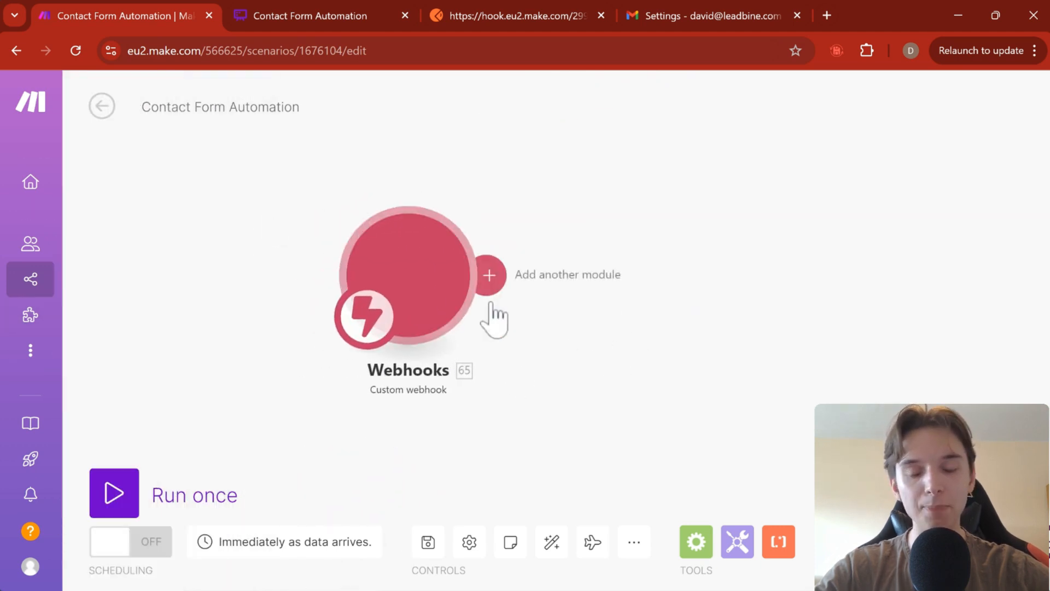
{"action": "scroll", "coordinate": [541, 271], "scroll_direction": "down", "scroll_amount": 1}
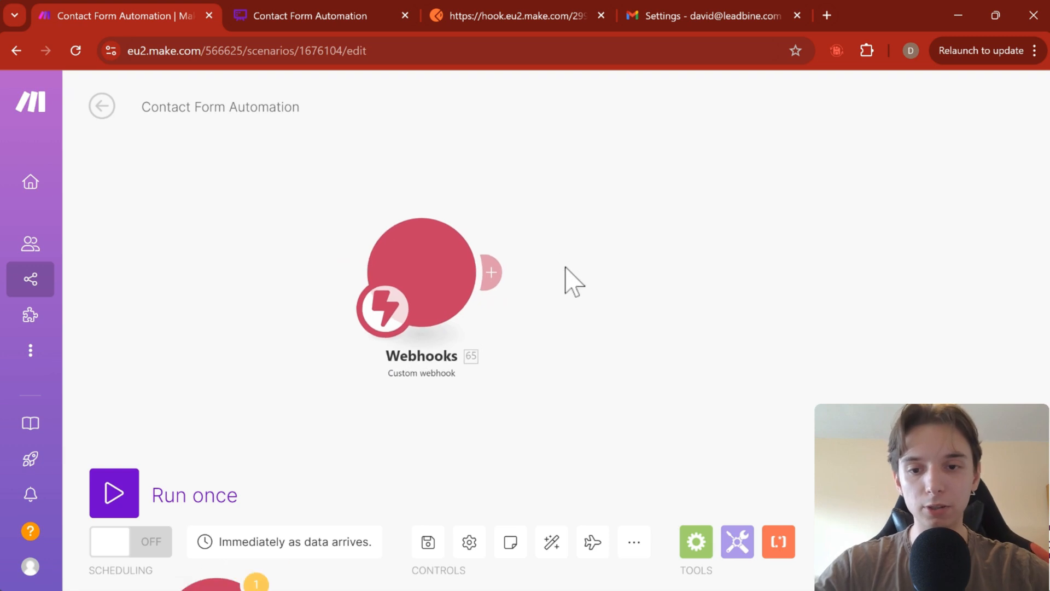
{"action": "left_click_drag", "start_coordinate": [565, 276], "coordinate": [534, 347]}
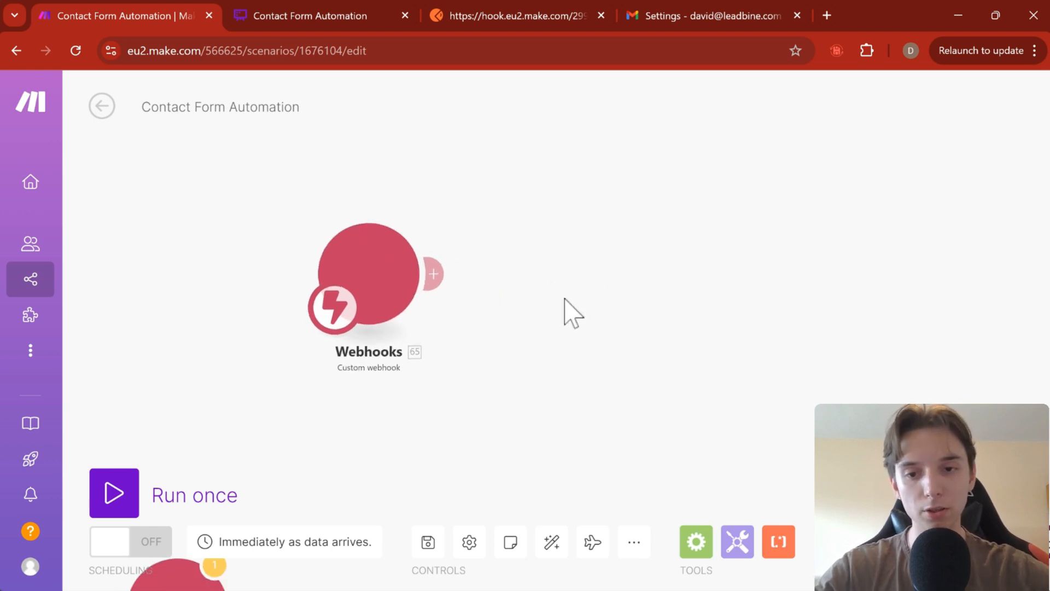
{"action": "left_click_drag", "start_coordinate": [568, 272], "coordinate": [658, 297]}
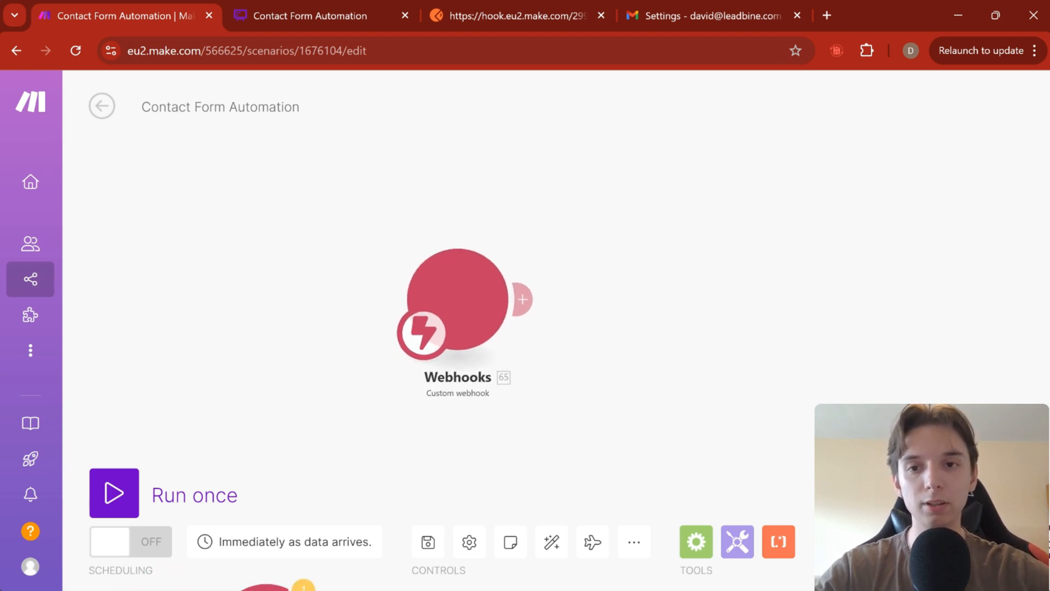
Check the Whimsical flowchart, return to the Make scenario, and run it once to listen for webhook data
{"action": "left_click", "coordinate": [310, 17]}
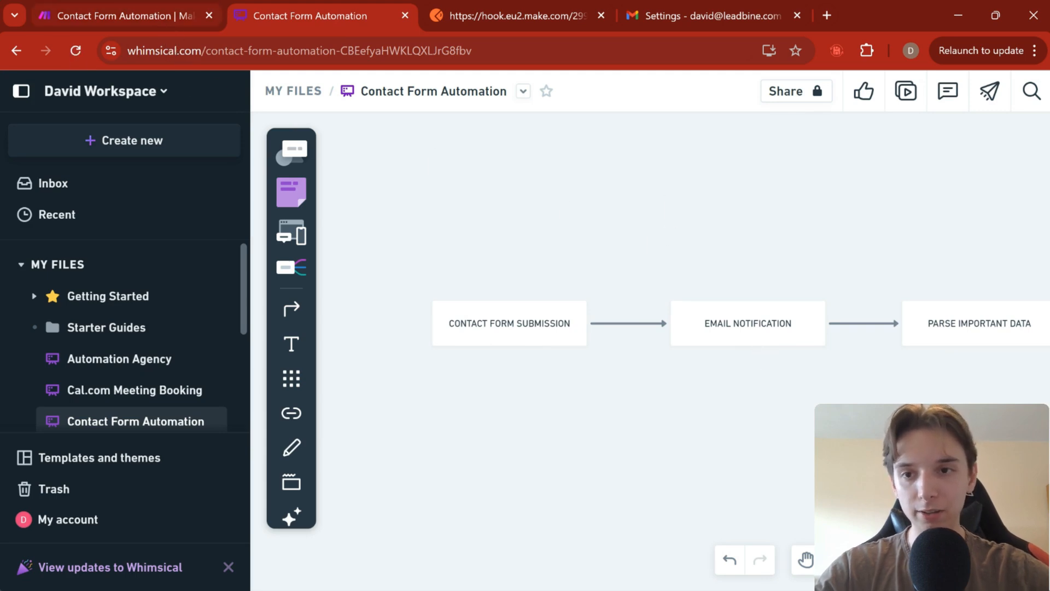
{"action": "left_click", "coordinate": [149, 25]}
{"action": "left_click_drag", "start_coordinate": [553, 250], "coordinate": [511, 207]}
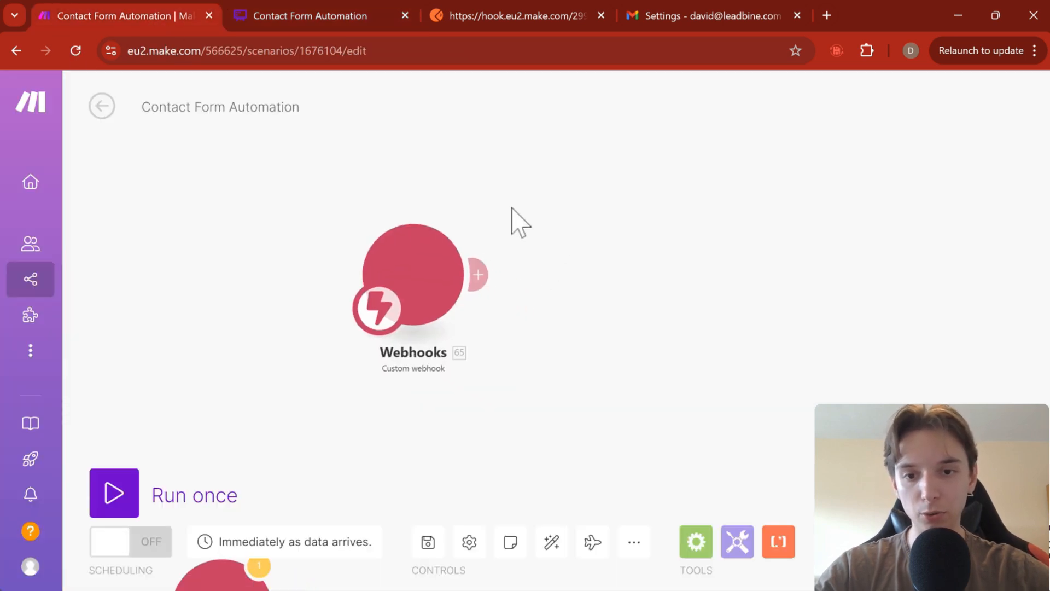
{"action": "left_click", "coordinate": [146, 497]}
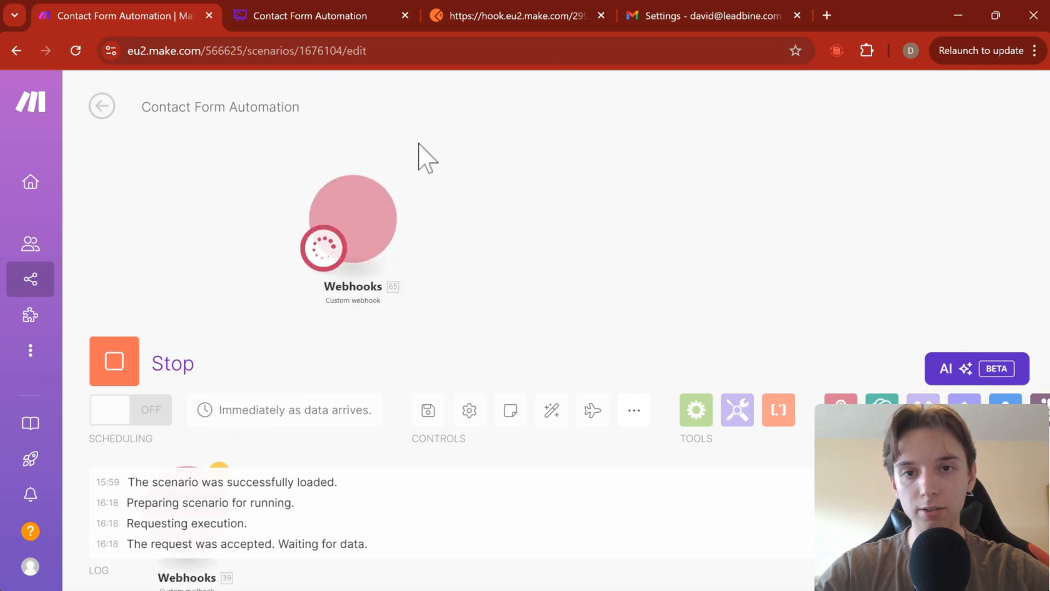
Switch to Postman, place its browser tab beside the Make tab, and bring up the subject and text fields in the request body
{"action": "left_click_drag", "start_coordinate": [504, 17], "coordinate": [328, 14]}
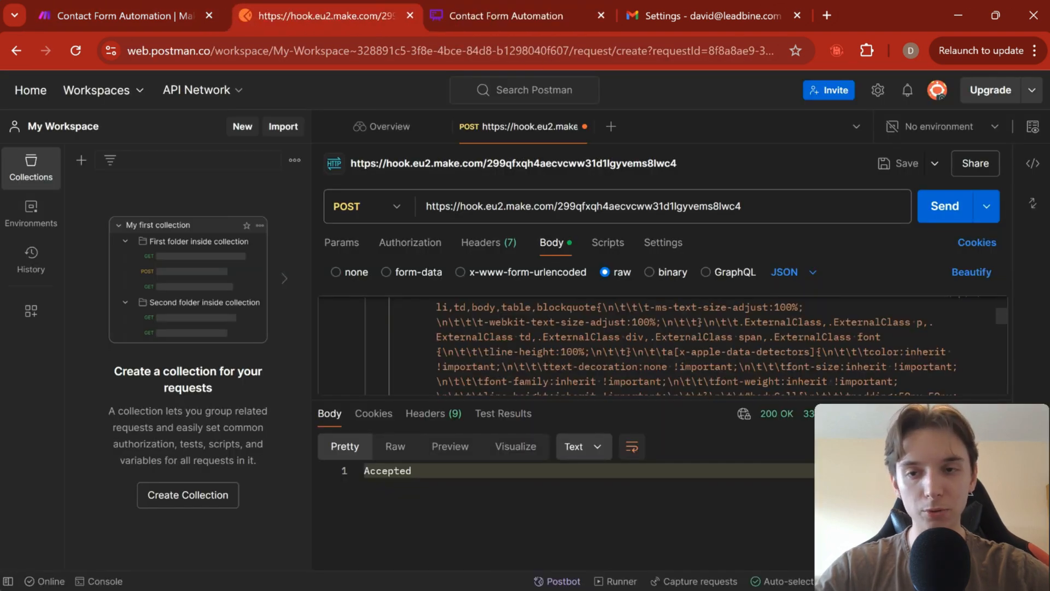
{"action": "scroll", "coordinate": [541, 334], "scroll_direction": "up", "scroll_amount": 3}
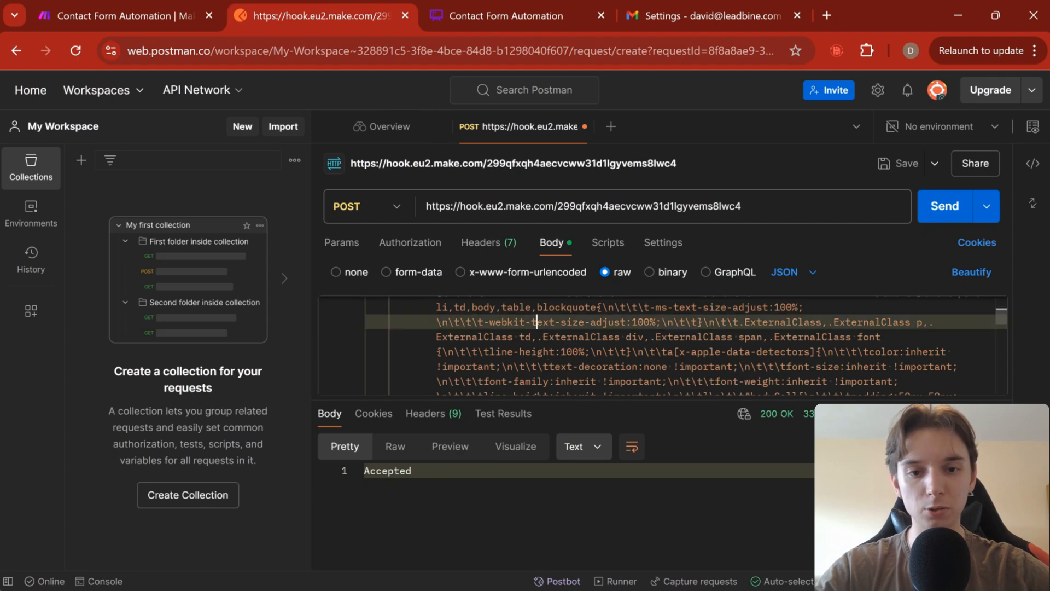
{"action": "scroll", "coordinate": [706, 345], "scroll_direction": "up", "scroll_amount": 5}
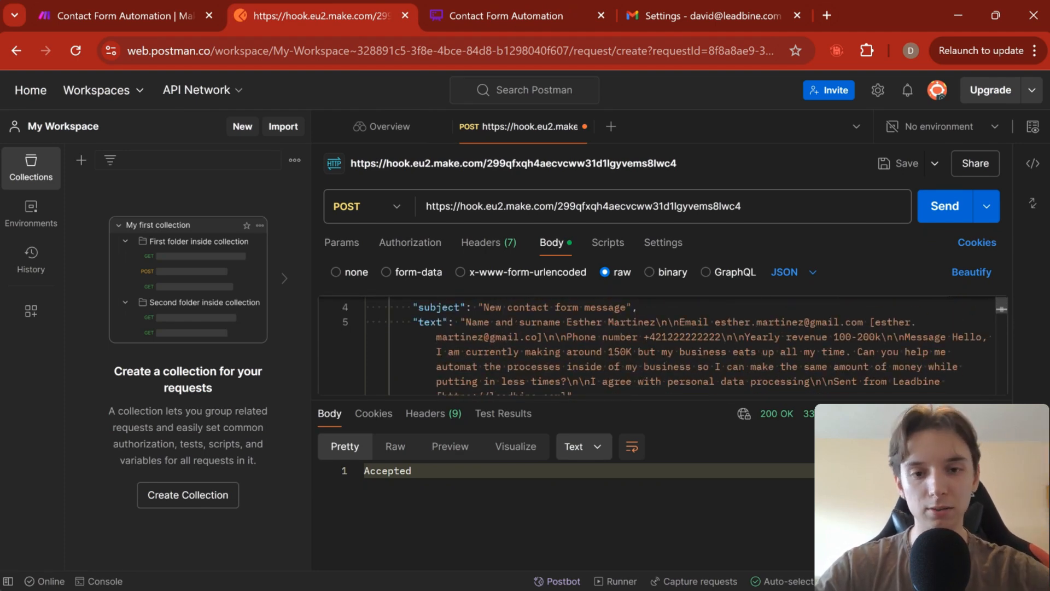
Send the POST request from Postman, switch to the Make scenario, and expand the text field in the webhook's output bundle
{"action": "left_click", "coordinate": [946, 207]}
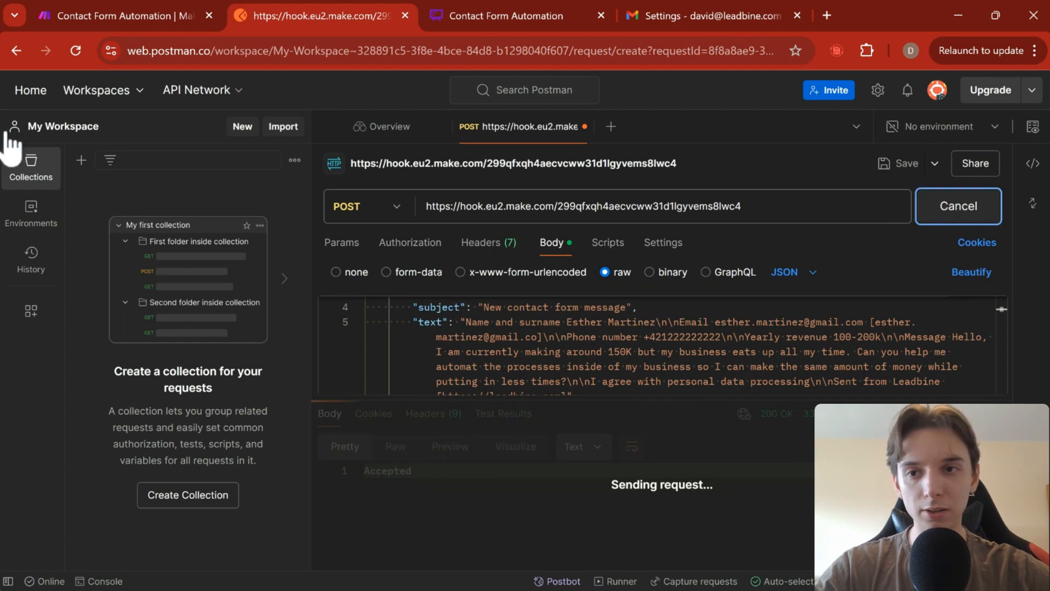
{"action": "left_click", "coordinate": [128, 16]}
{"action": "left_click_drag", "start_coordinate": [515, 263], "coordinate": [546, 300]}
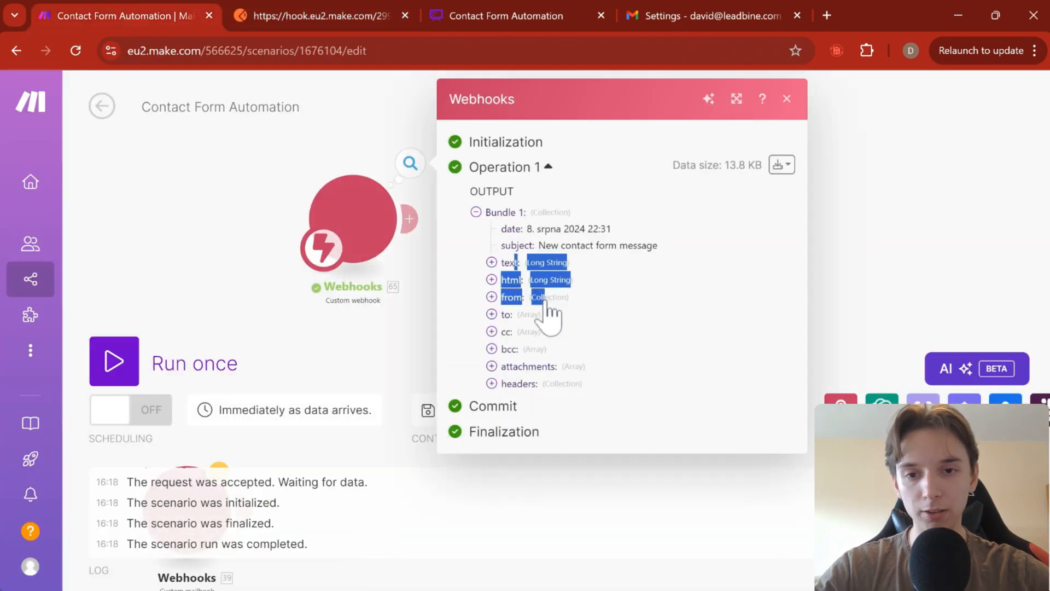
{"action": "left_click", "coordinate": [515, 262]}
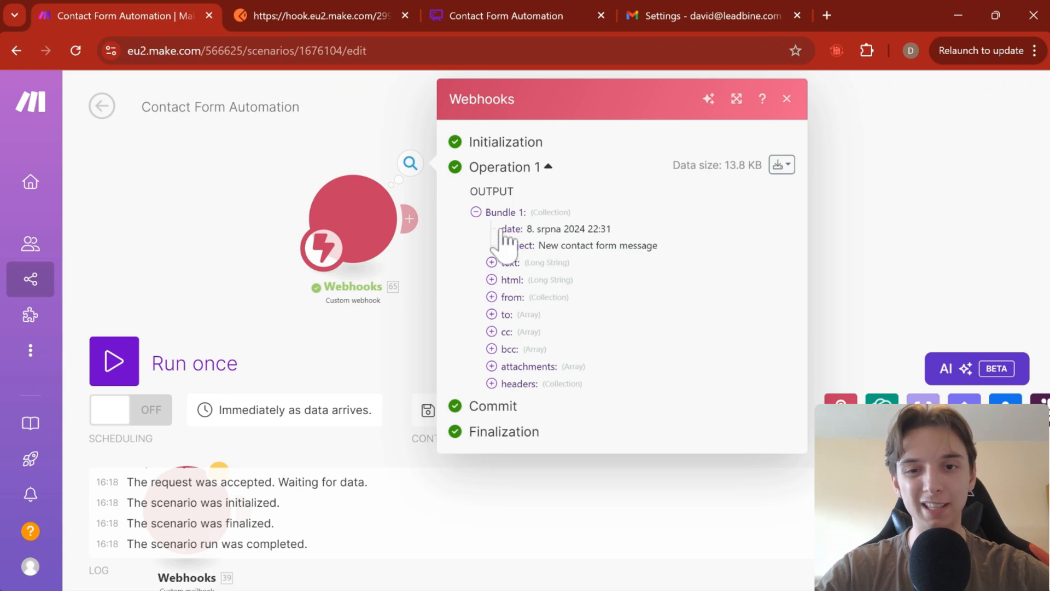
{"action": "left_click", "coordinate": [492, 262]}
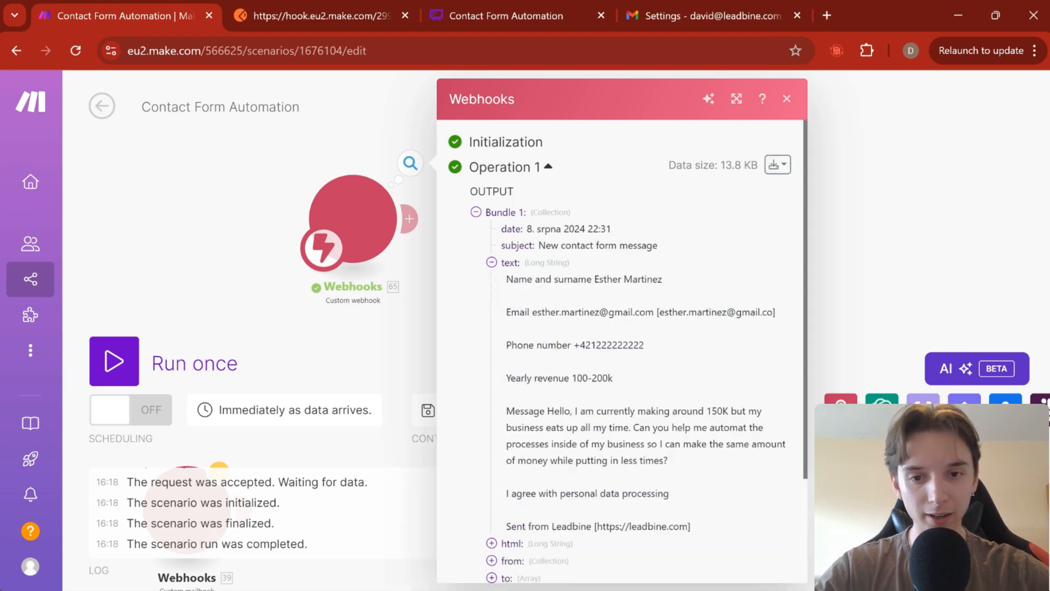
Examine the contact's name, email, phone number, yearly revenue and message in the webhook's received text, and close the output view
{"action": "scroll", "coordinate": [602, 287], "scroll_direction": "down", "scroll_amount": 2}
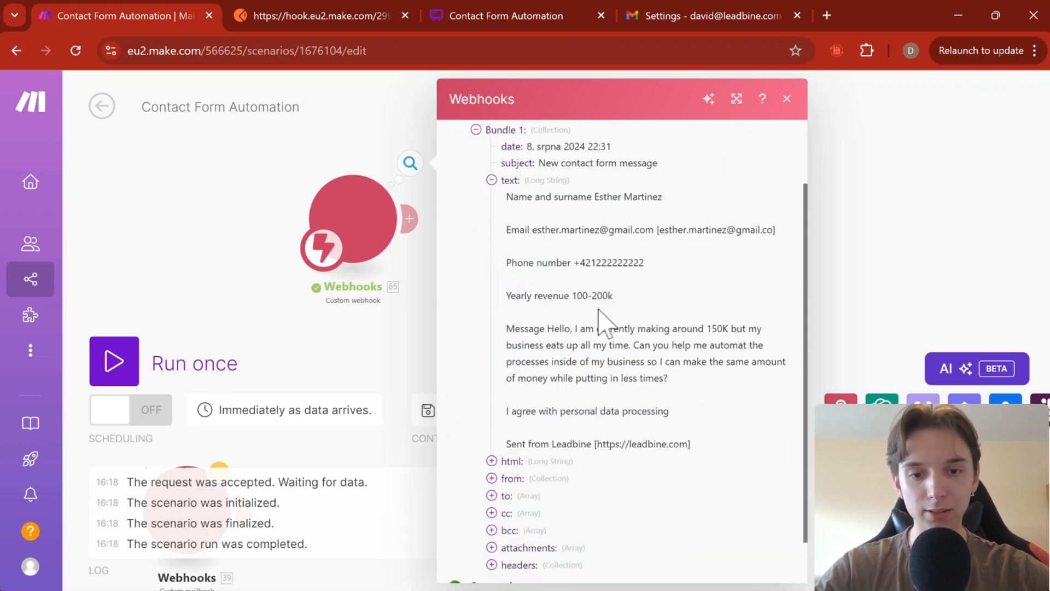
{"action": "scroll", "coordinate": [599, 310], "scroll_direction": "up", "scroll_amount": 2}
{"action": "scroll", "coordinate": [500, 202], "scroll_direction": "down", "scroll_amount": 2}
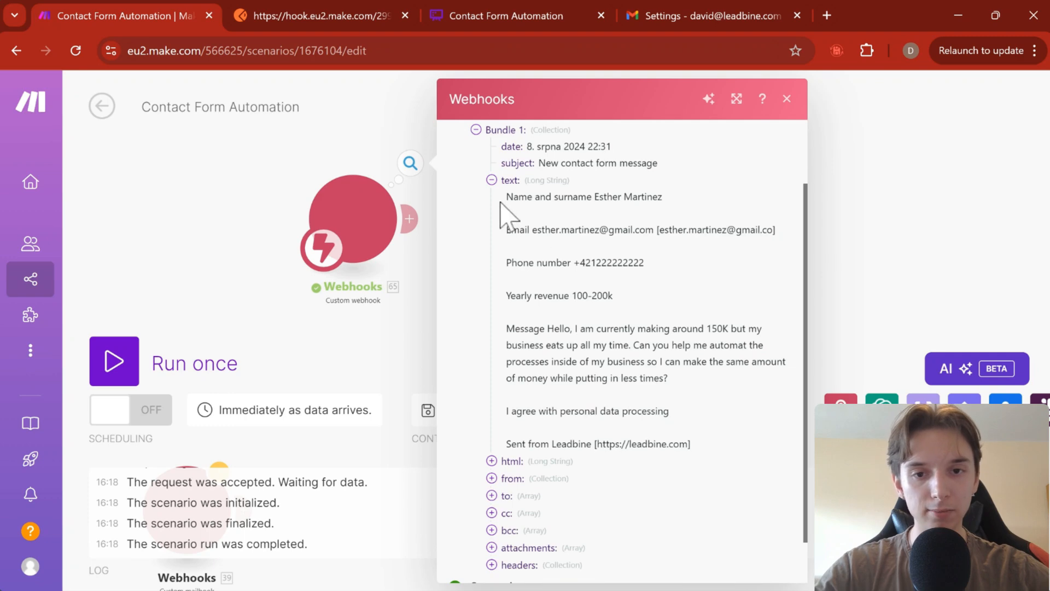
{"action": "left_click_drag", "start_coordinate": [504, 198], "coordinate": [706, 444]}
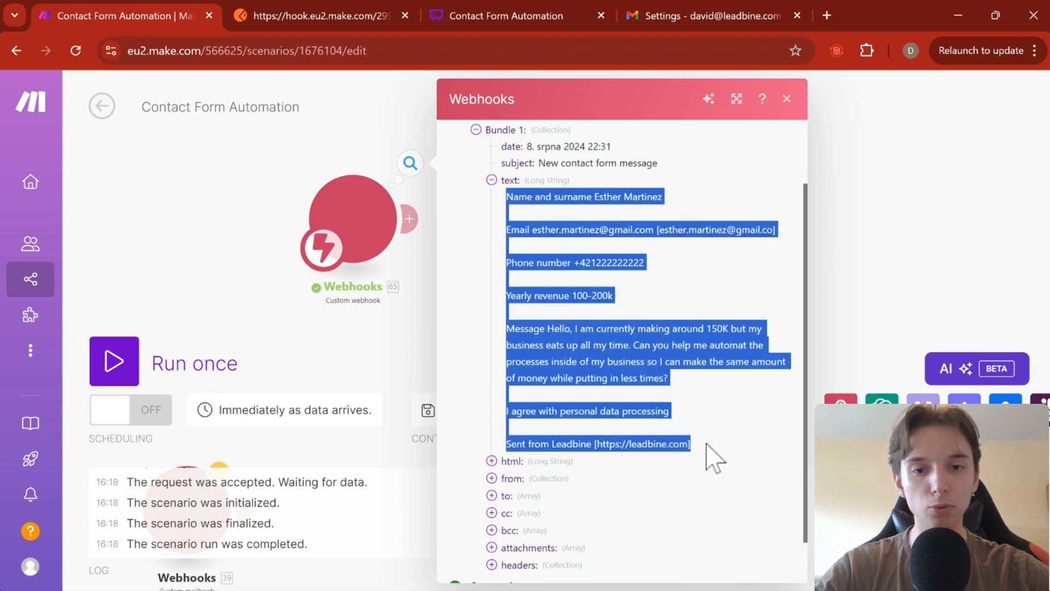
{"action": "left_click", "coordinate": [653, 331]}
{"action": "left_click_drag", "start_coordinate": [505, 198], "coordinate": [703, 459]}
{"action": "left_click", "coordinate": [704, 459]}
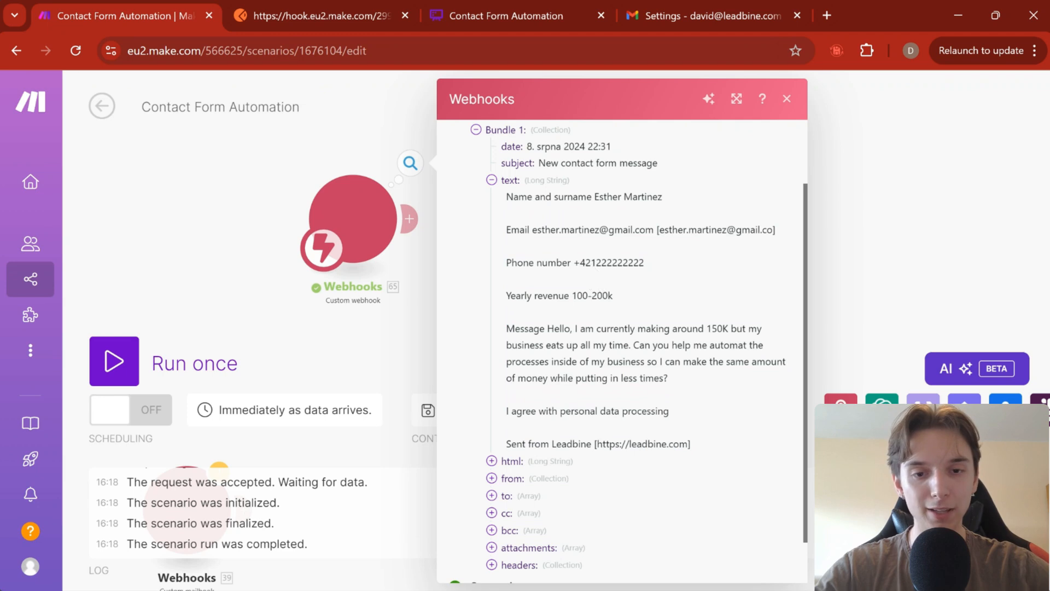
{"action": "left_click_drag", "start_coordinate": [579, 264], "coordinate": [638, 264]}
{"action": "left_click", "coordinate": [670, 263]}
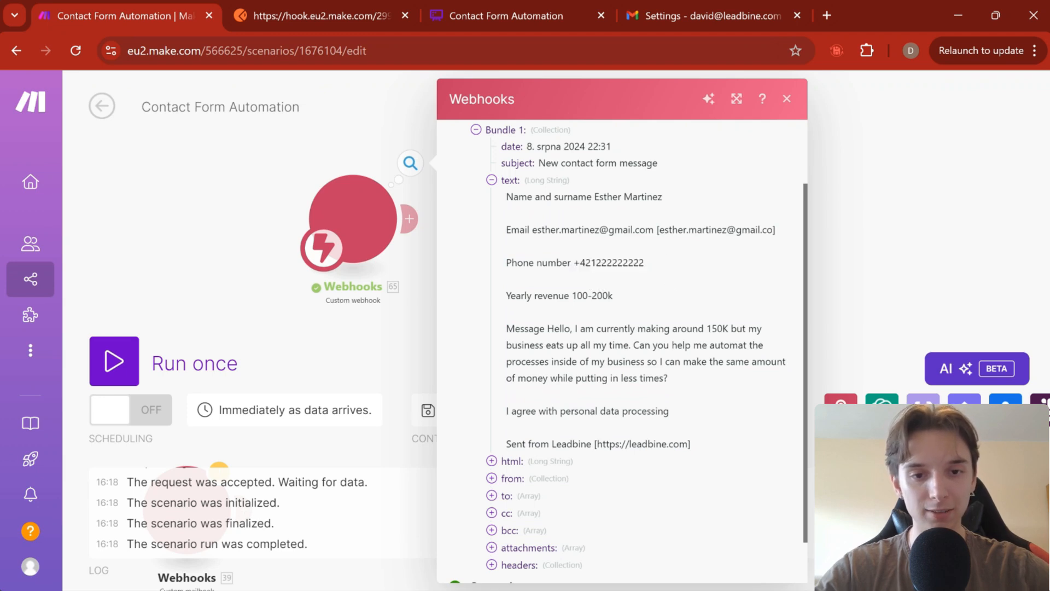
{"action": "left_click_drag", "start_coordinate": [654, 230], "coordinate": [544, 230]}
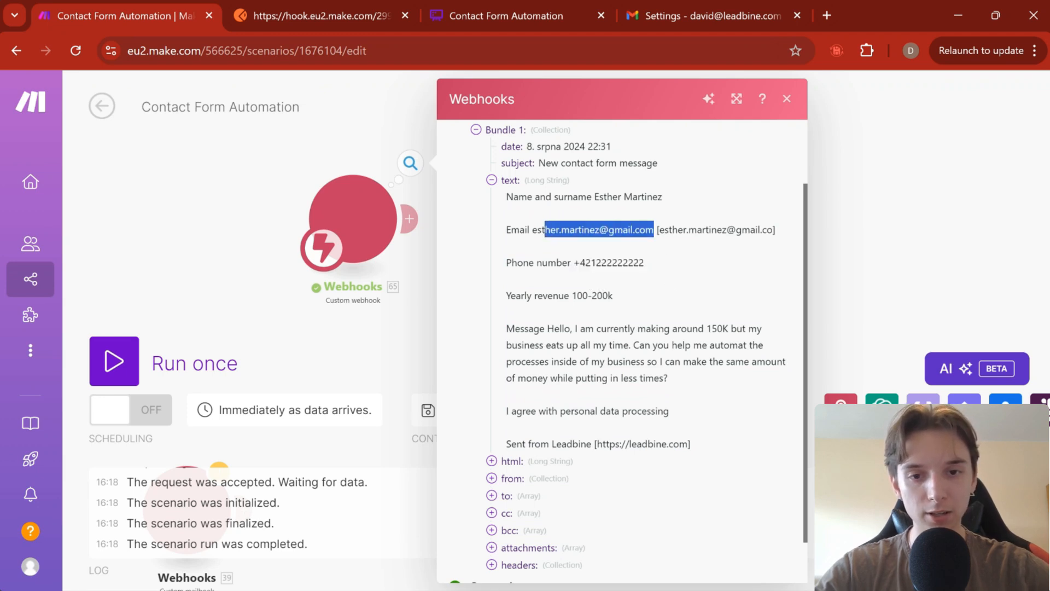
{"action": "left_click_drag", "start_coordinate": [662, 196], "coordinate": [599, 197]}
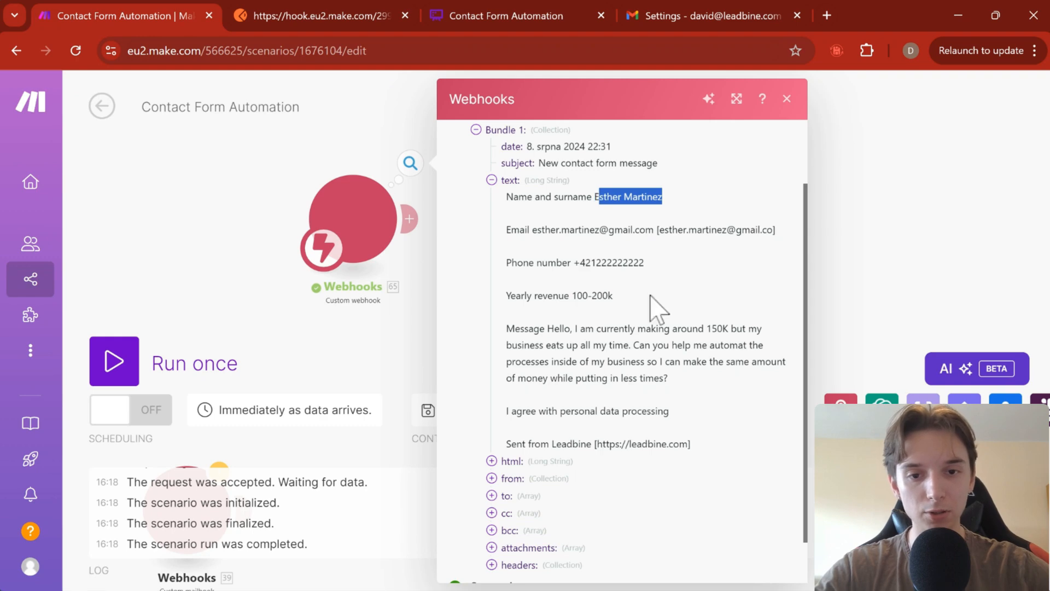
{"action": "left_click_drag", "start_coordinate": [613, 296], "coordinate": [597, 295]}
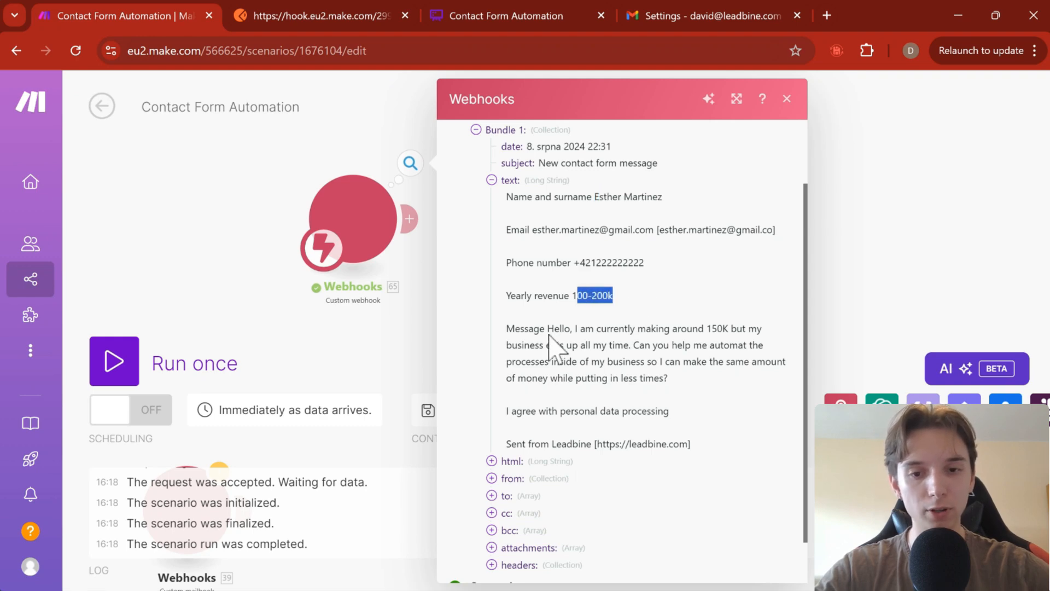
{"action": "left_click_drag", "start_coordinate": [549, 333], "coordinate": [665, 380]}
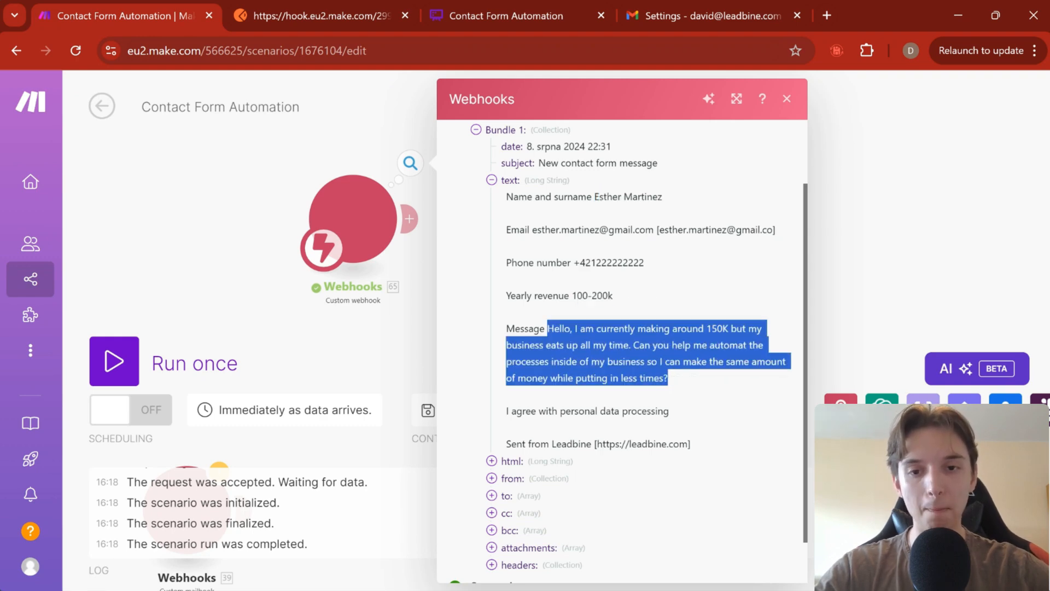
{"action": "left_click", "coordinate": [421, 350]}
Add a Text parser Match pattern module and place it after the Custom webhook module
{"action": "left_click_drag", "start_coordinate": [604, 286], "coordinate": [544, 309]}
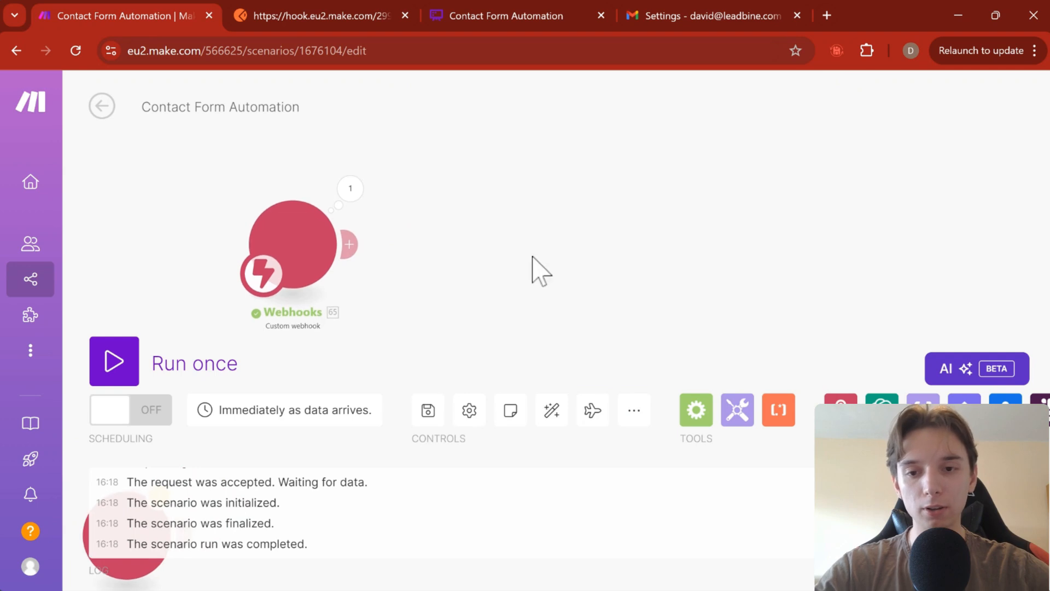
{"action": "left_click_drag", "start_coordinate": [536, 270], "coordinate": [611, 259]}
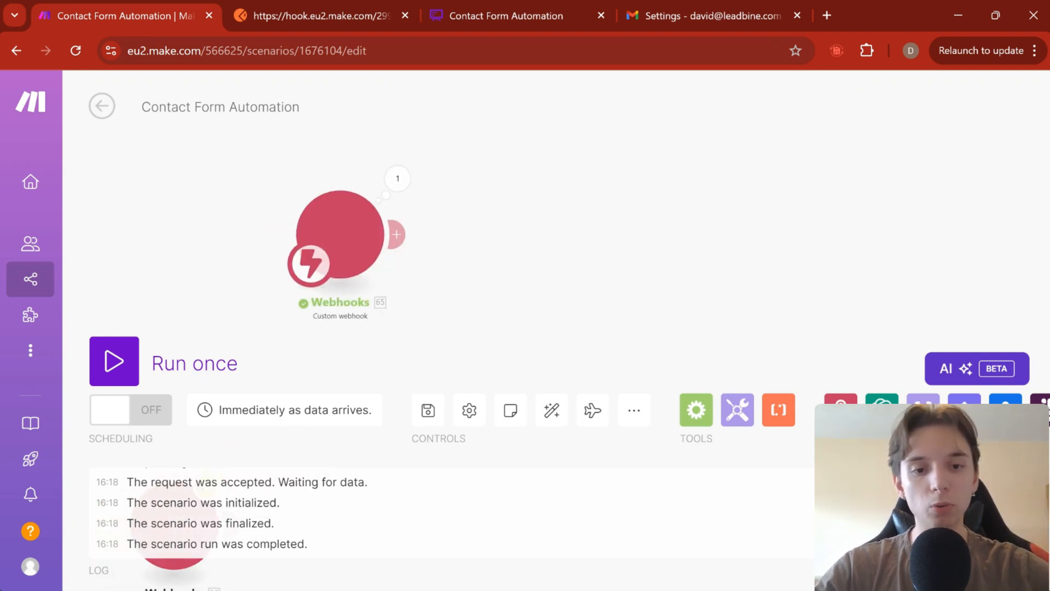
{"action": "left_click", "coordinate": [782, 421]}
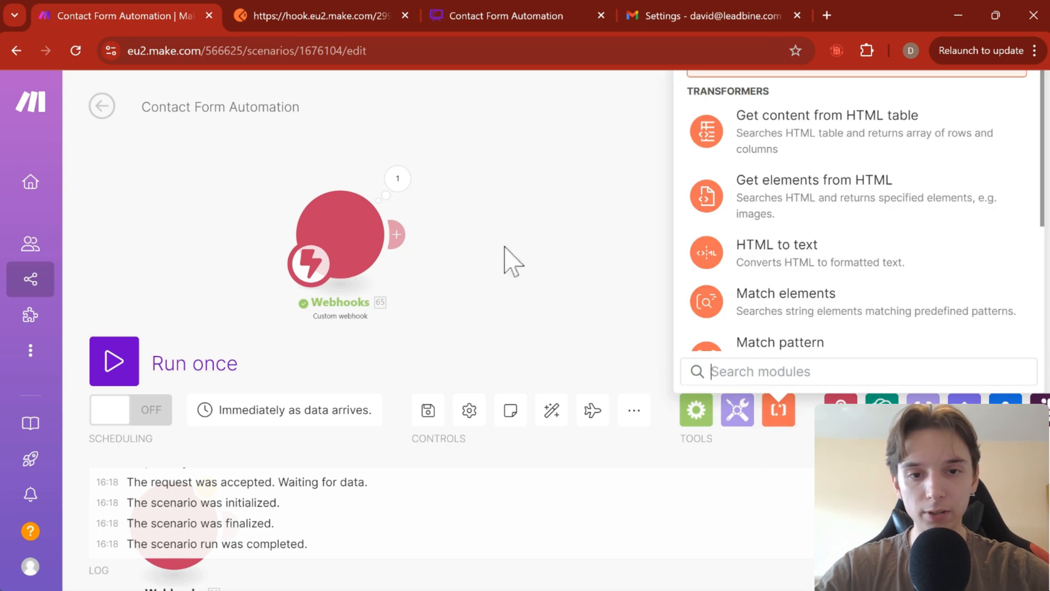
{"action": "scroll", "coordinate": [811, 257], "scroll_direction": "down", "scroll_amount": 3}
{"action": "scroll", "coordinate": [816, 264], "scroll_direction": "up", "scroll_amount": 3}
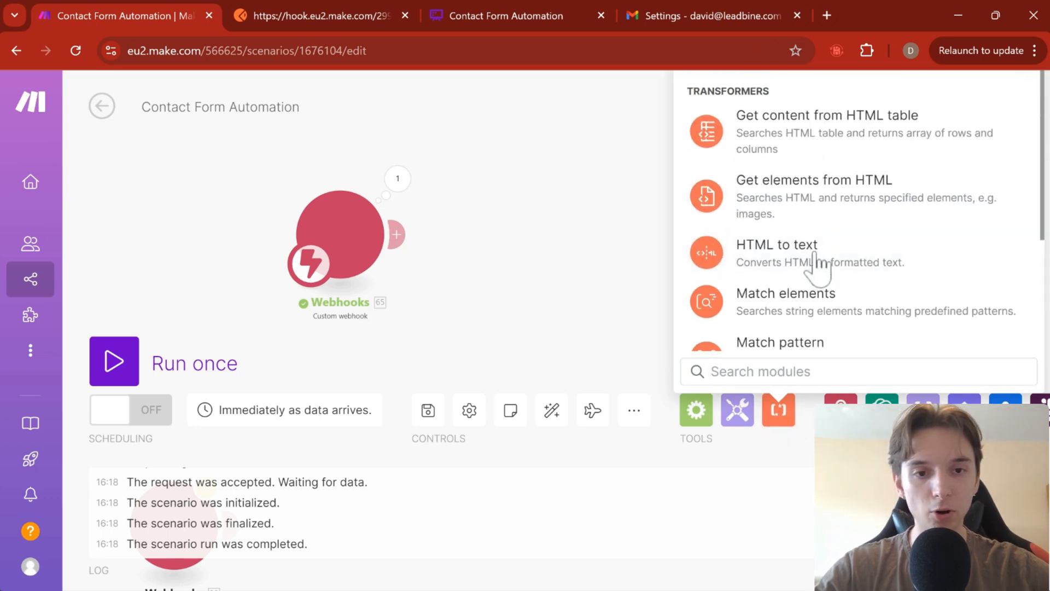
{"action": "scroll", "coordinate": [809, 254], "scroll_direction": "down", "scroll_amount": 3}
{"action": "type", "text": "pars"}
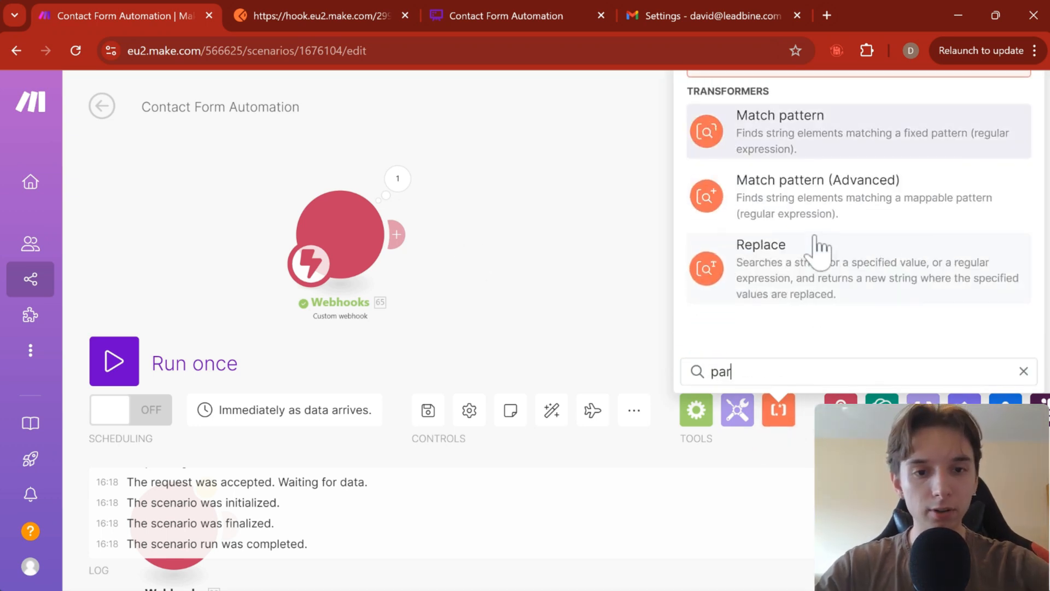
{"action": "key", "text": "BackSpace"}
{"action": "key", "text": "BackSpace"}
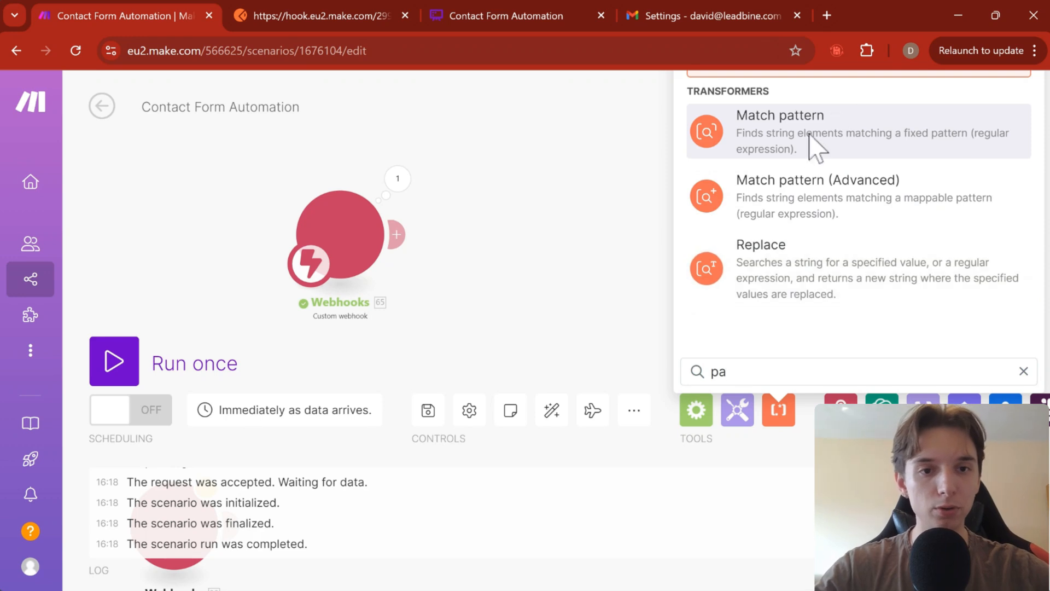
{"action": "left_click", "coordinate": [815, 148]}
{"action": "left_click_drag", "start_coordinate": [825, 110], "coordinate": [534, 234]}
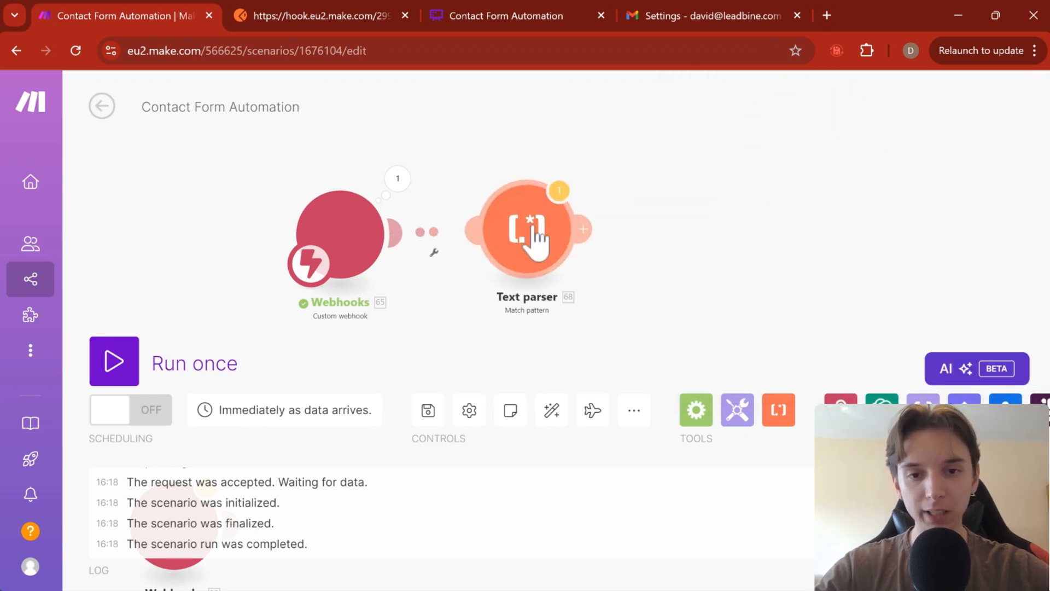
Review the Text parser module's pattern and text settings, close them, and delete the module from the scenario
{"action": "left_click", "coordinate": [538, 233]}
{"action": "left_click", "coordinate": [697, 174]}
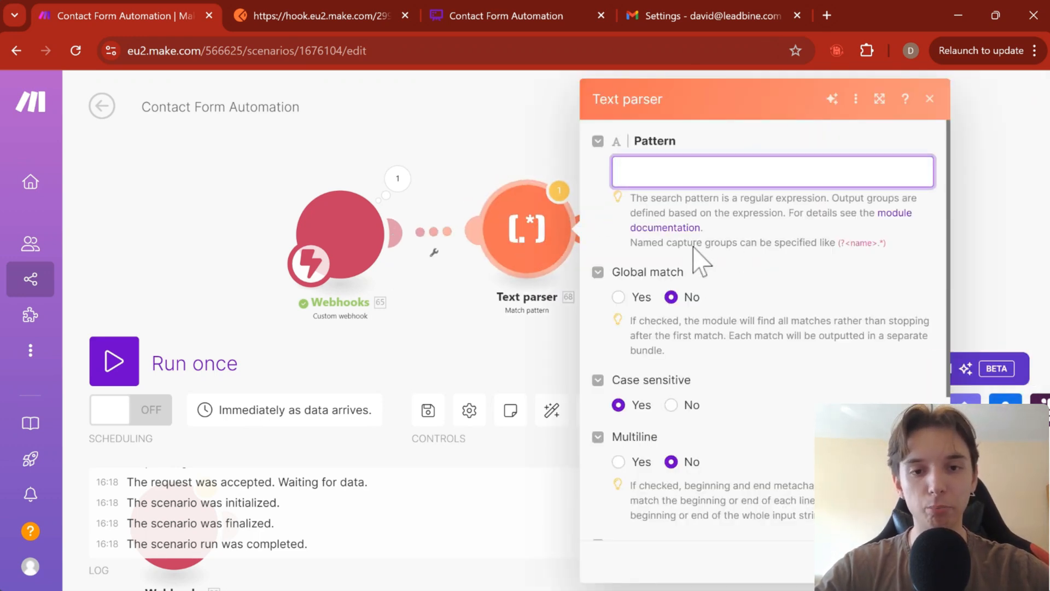
{"action": "scroll", "coordinate": [689, 298], "scroll_direction": "down", "scroll_amount": 4}
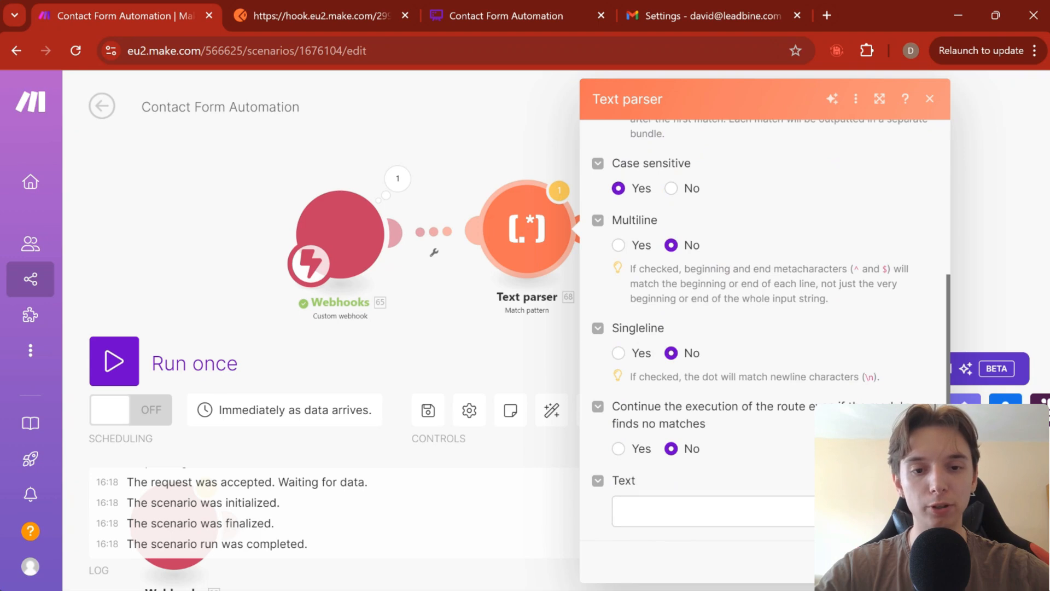
{"action": "left_click", "coordinate": [930, 99]}
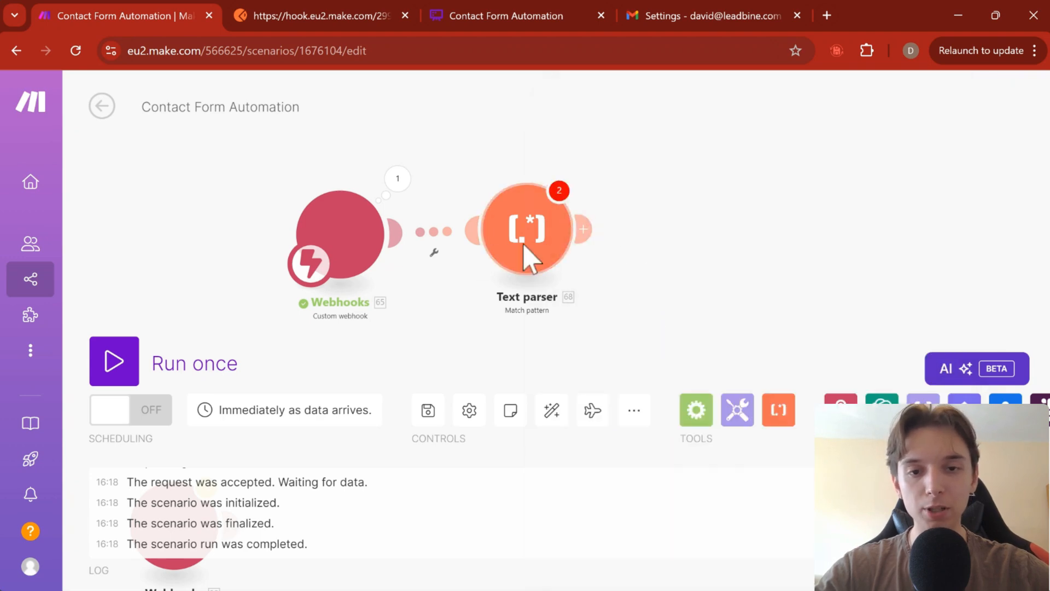
{"action": "right_click", "coordinate": [530, 257]}
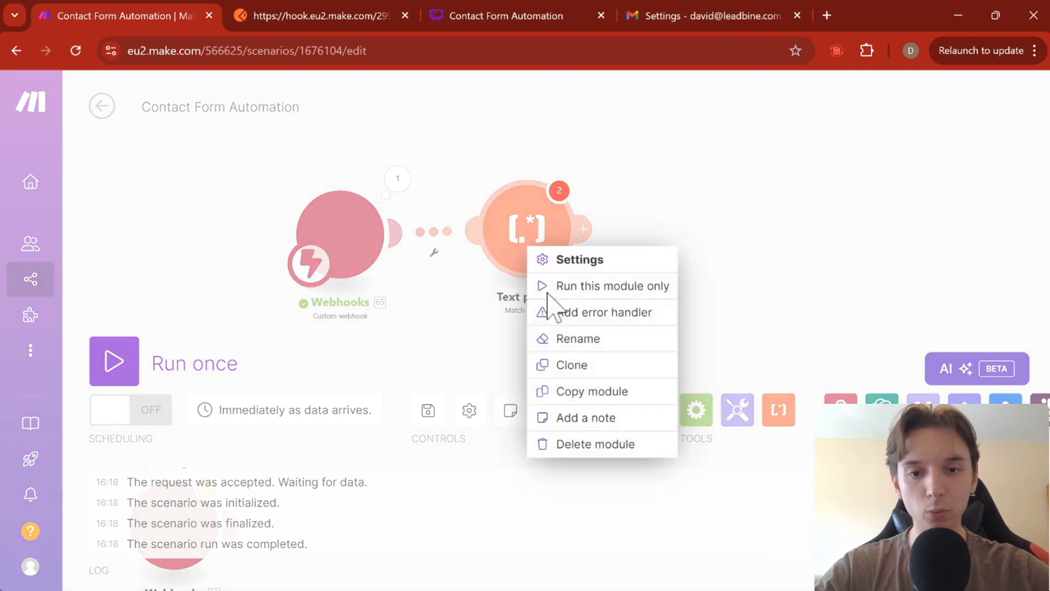
{"action": "left_click", "coordinate": [580, 445]}
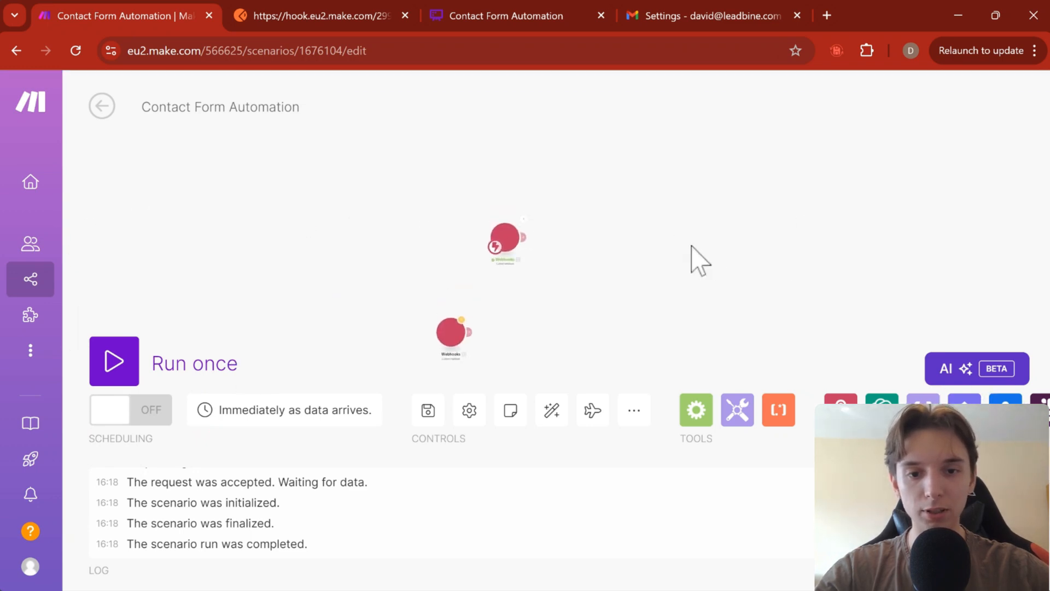
Add an OpenAI Create a Completion (Prompt) (GPT-3, GPT-3.5, GPT-4) module after the Custom webhook module
{"action": "right_click", "coordinate": [418, 235]}
{"action": "left_click", "coordinate": [486, 247]}
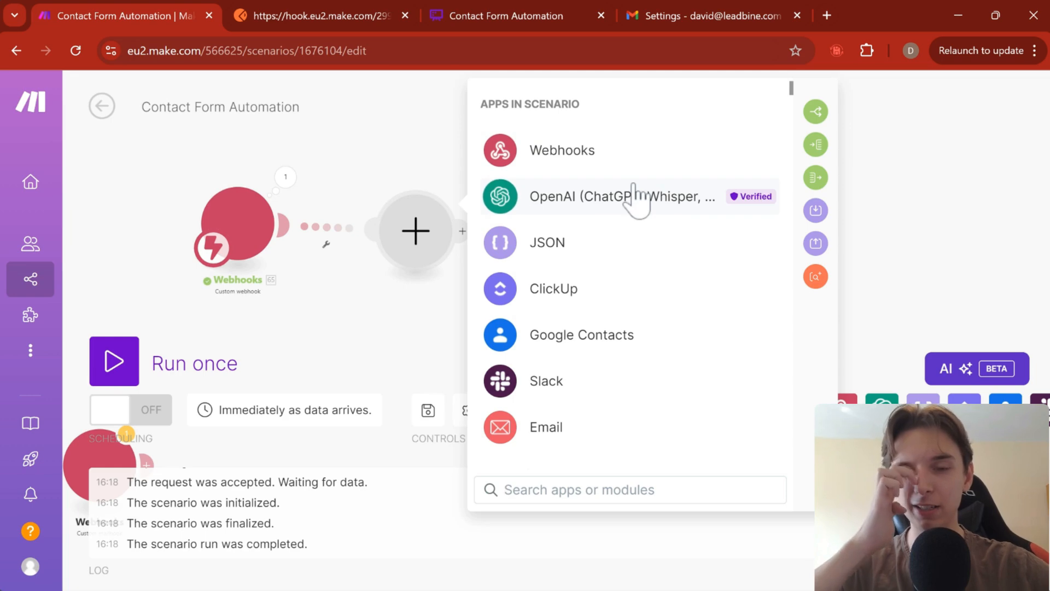
{"action": "left_click", "coordinate": [635, 195]}
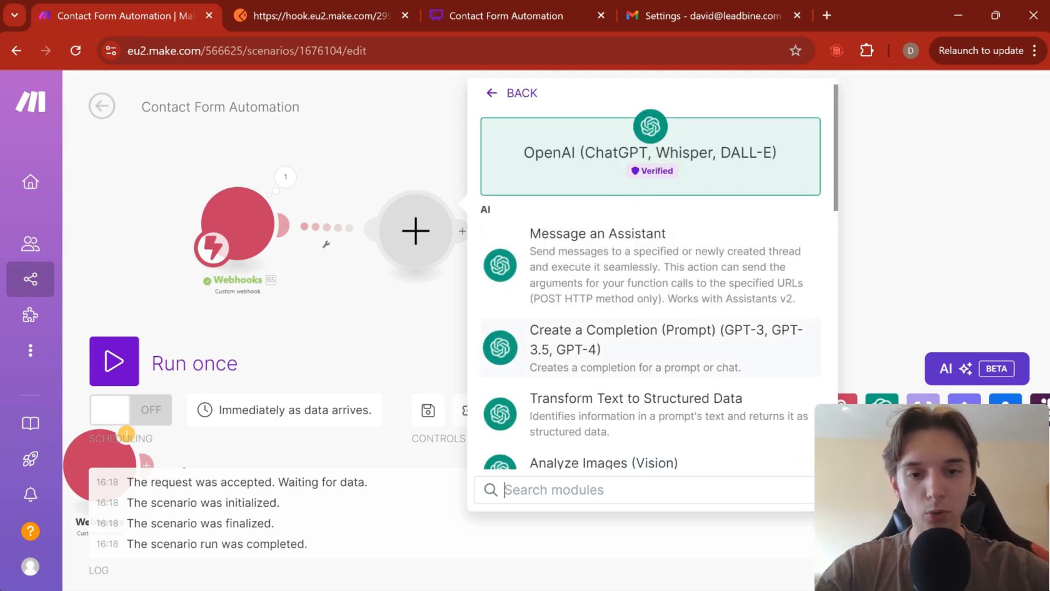
{"action": "left_click", "coordinate": [586, 362]}
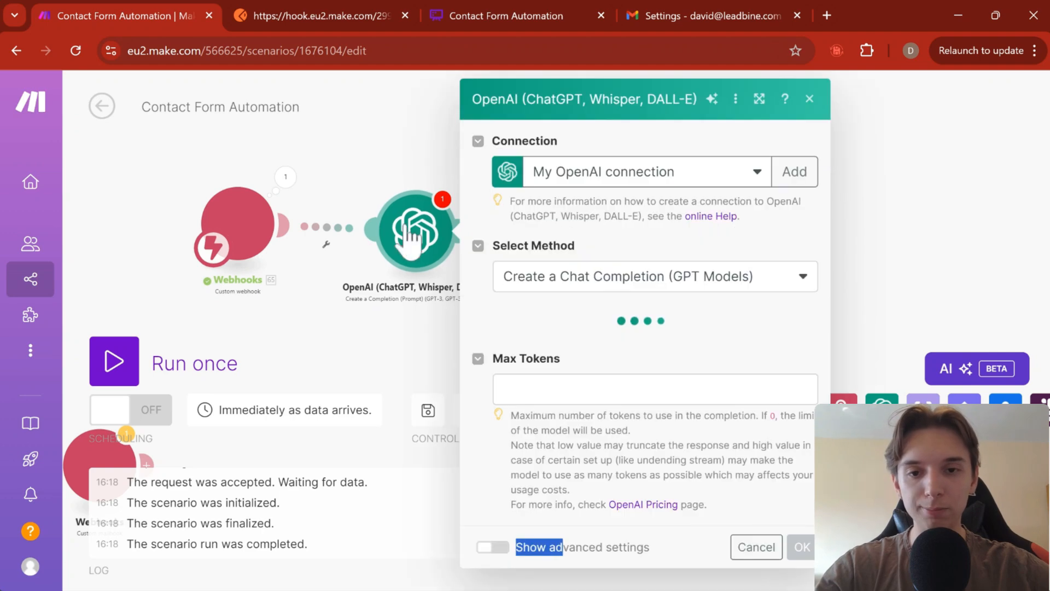
Check the OpenAI module's connection and method choices, keeping My OpenAI connection and Create a Chat Completion (GPT Models)
{"action": "left_click", "coordinate": [634, 180]}
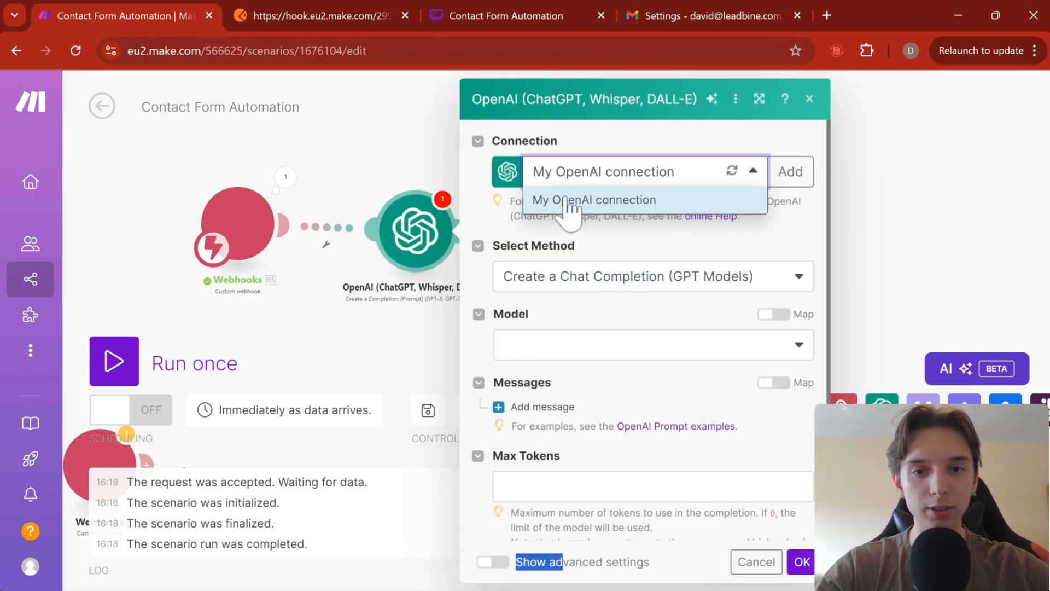
{"action": "left_click", "coordinate": [648, 183]}
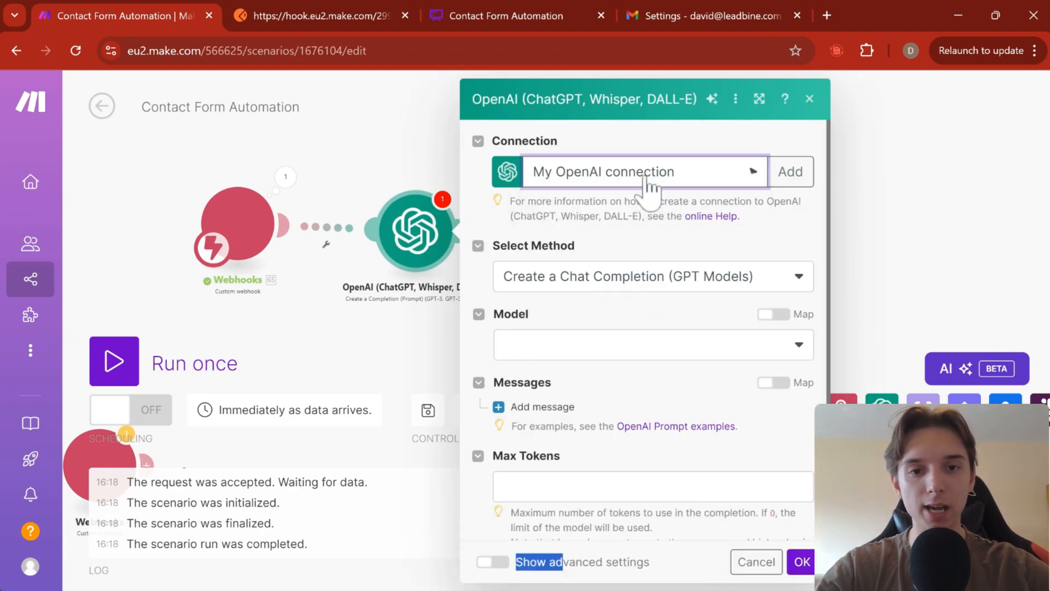
{"action": "scroll", "coordinate": [614, 257], "scroll_direction": "down", "scroll_amount": 2}
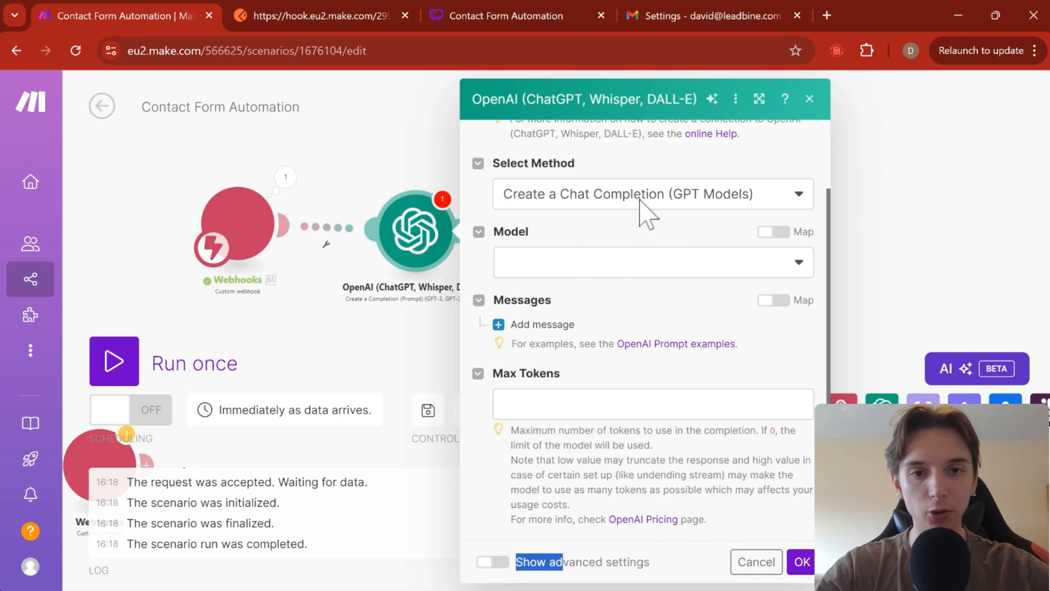
{"action": "scroll", "coordinate": [634, 257], "scroll_direction": "up", "scroll_amount": 2}
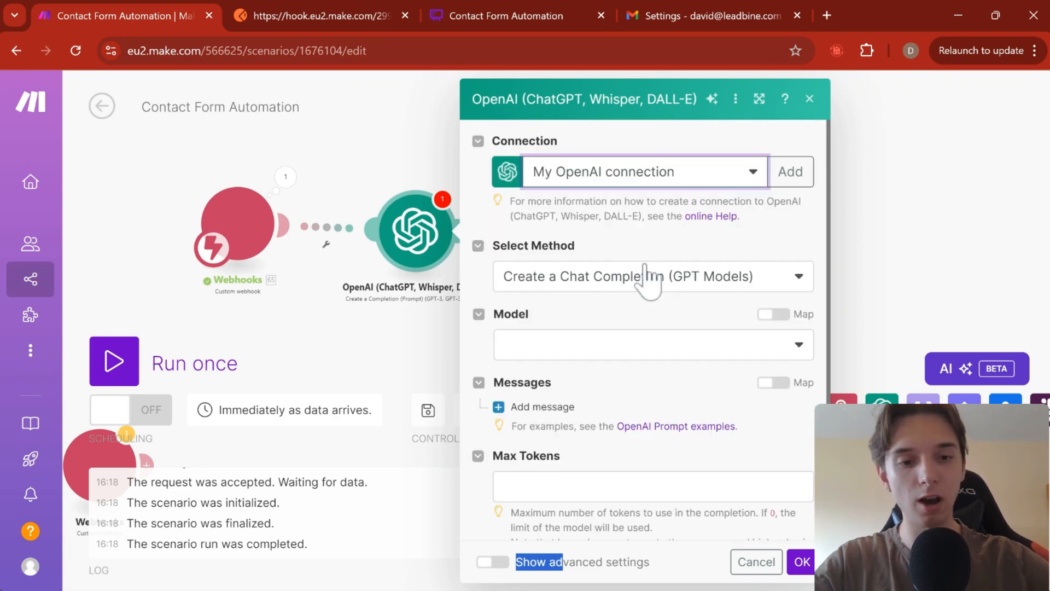
{"action": "scroll", "coordinate": [656, 276], "scroll_direction": "down", "scroll_amount": 2}
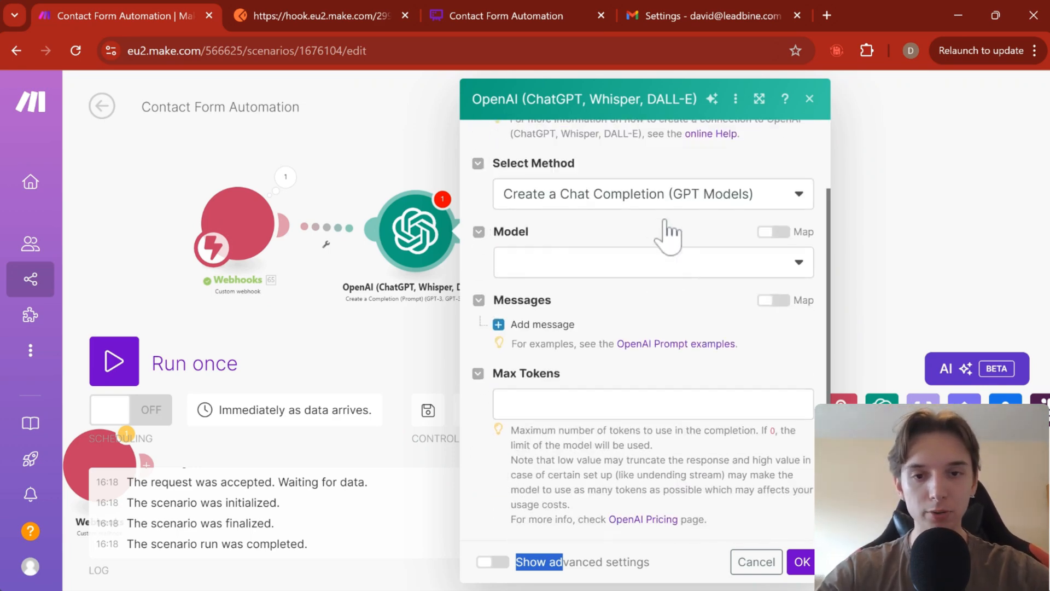
{"action": "left_click", "coordinate": [661, 200]}
{"action": "left_click", "coordinate": [661, 221]}
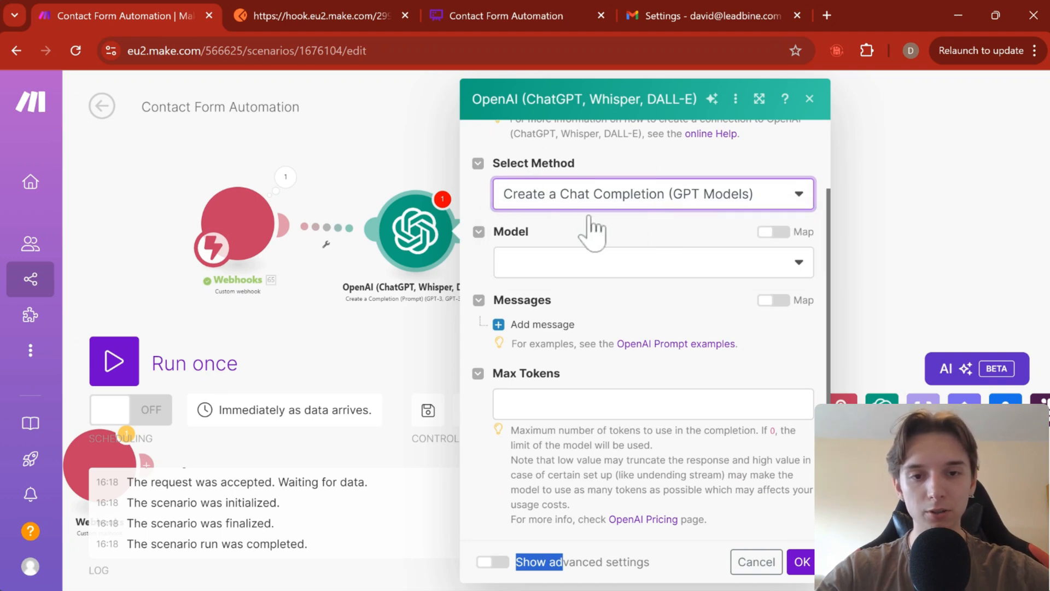
Set the OpenAI module's model to gpt-4 from the GPT-4 group, and compare it with the other available models
{"action": "left_click", "coordinate": [673, 261]}
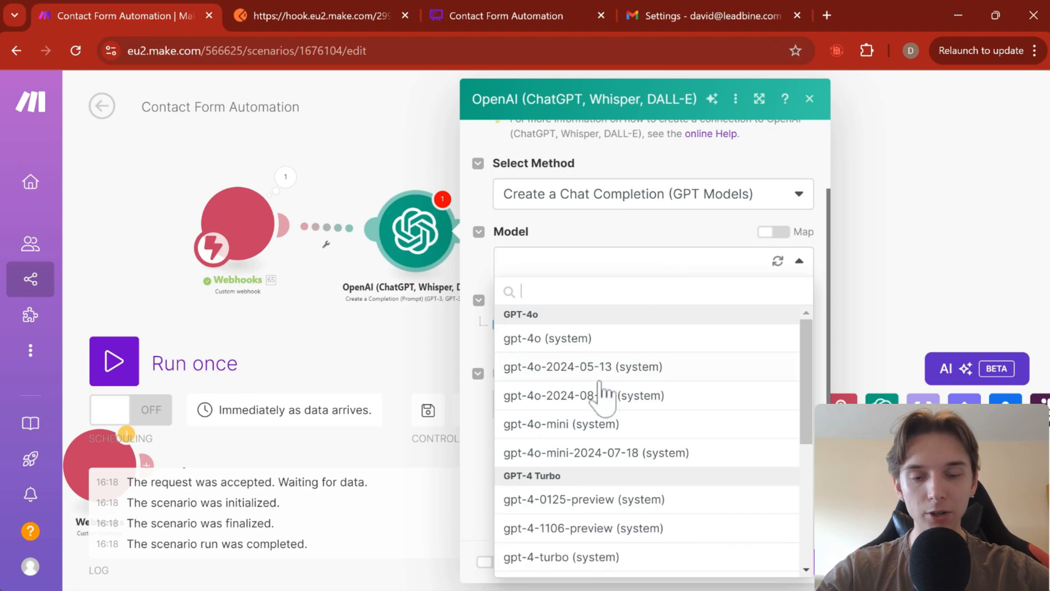
{"action": "scroll", "coordinate": [602, 391], "scroll_direction": "down", "scroll_amount": 2}
{"action": "scroll", "coordinate": [579, 435], "scroll_direction": "down", "scroll_amount": 2}
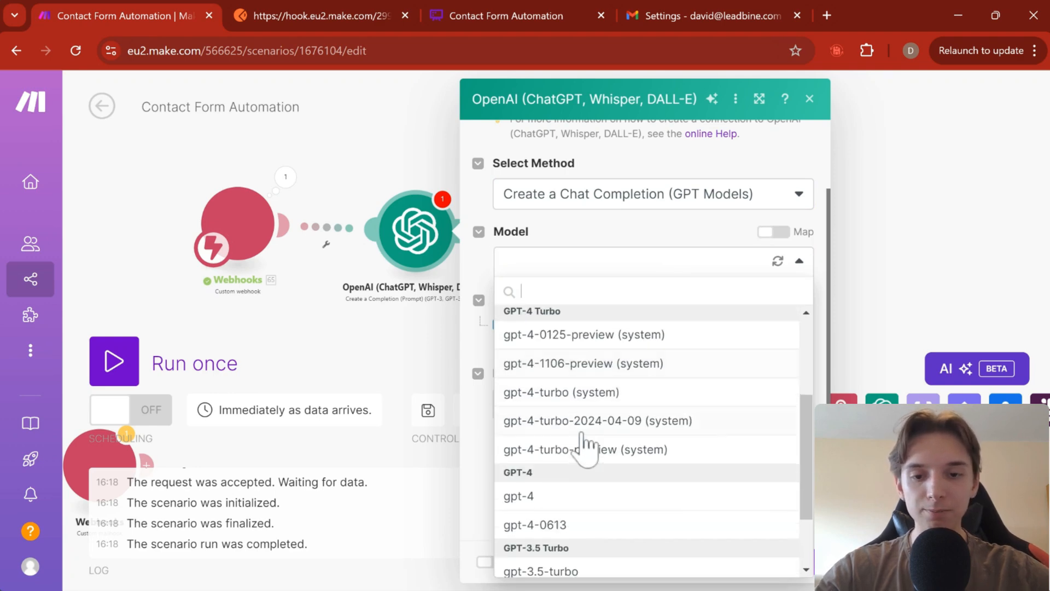
{"action": "scroll", "coordinate": [586, 444], "scroll_direction": "down", "scroll_amount": 1}
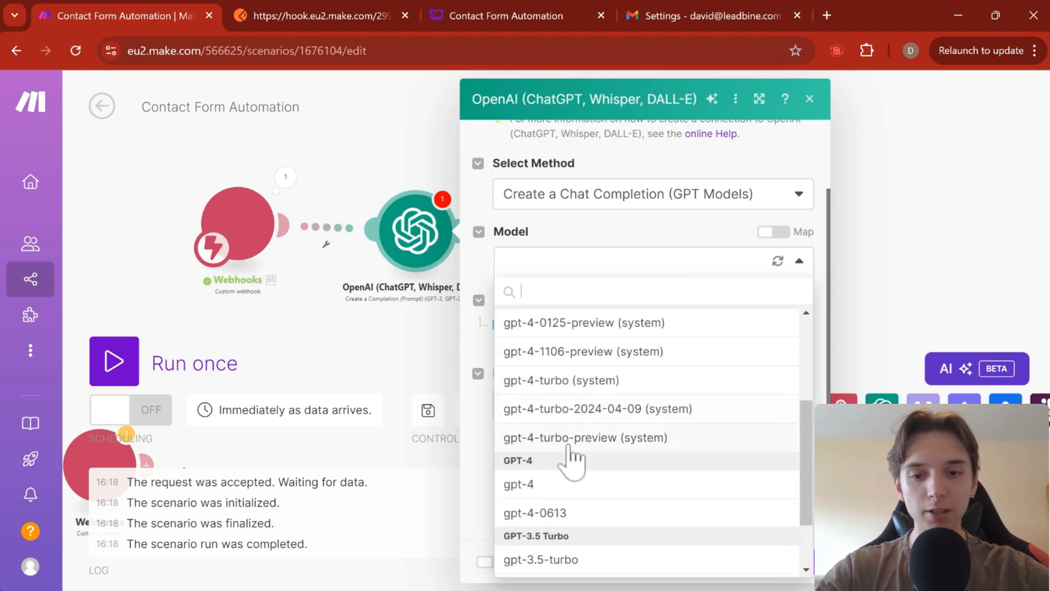
{"action": "left_click", "coordinate": [544, 486]}
{"action": "left_click", "coordinate": [602, 268]}
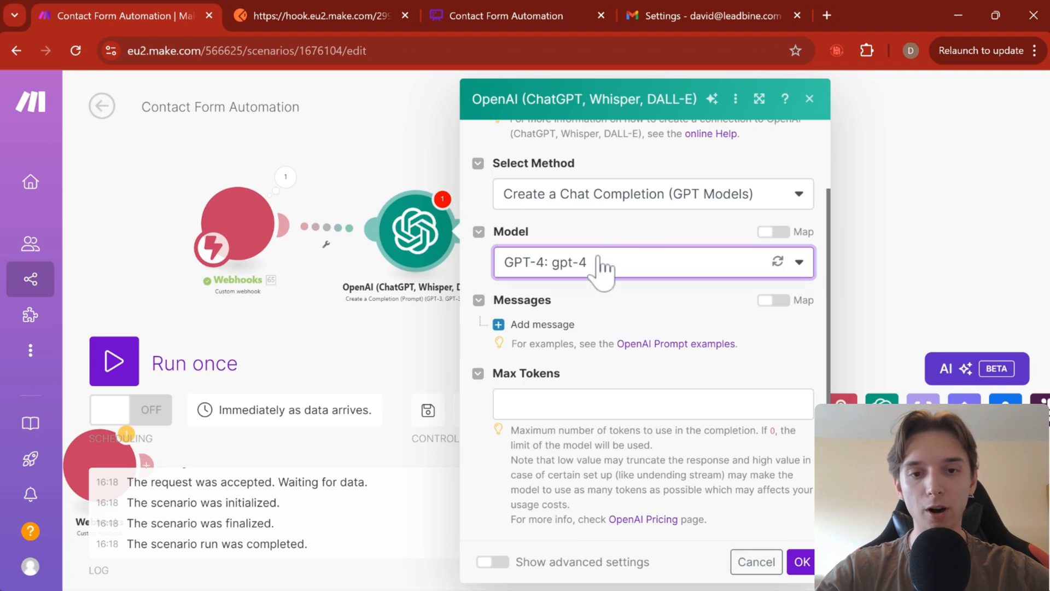
{"action": "scroll", "coordinate": [604, 382], "scroll_direction": "up", "scroll_amount": 3}
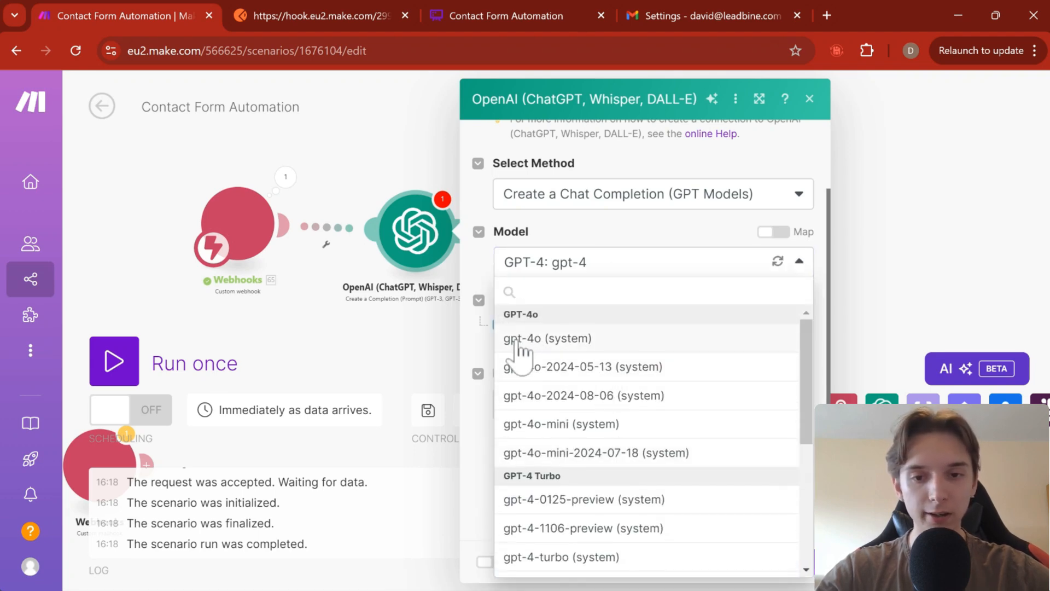
{"action": "left_click", "coordinate": [634, 257]}
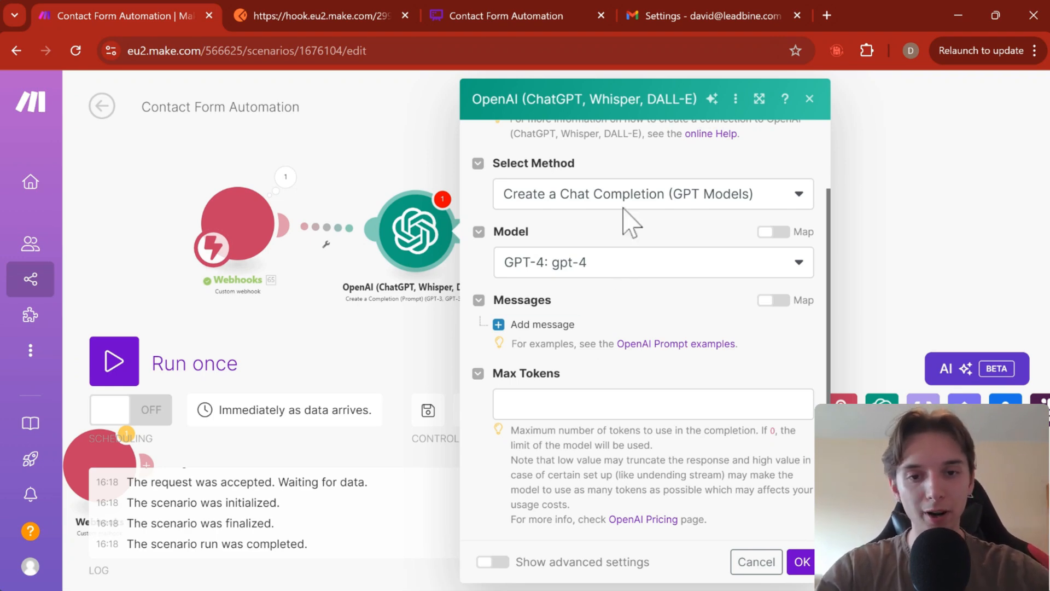
{"action": "left_click", "coordinate": [611, 262]}
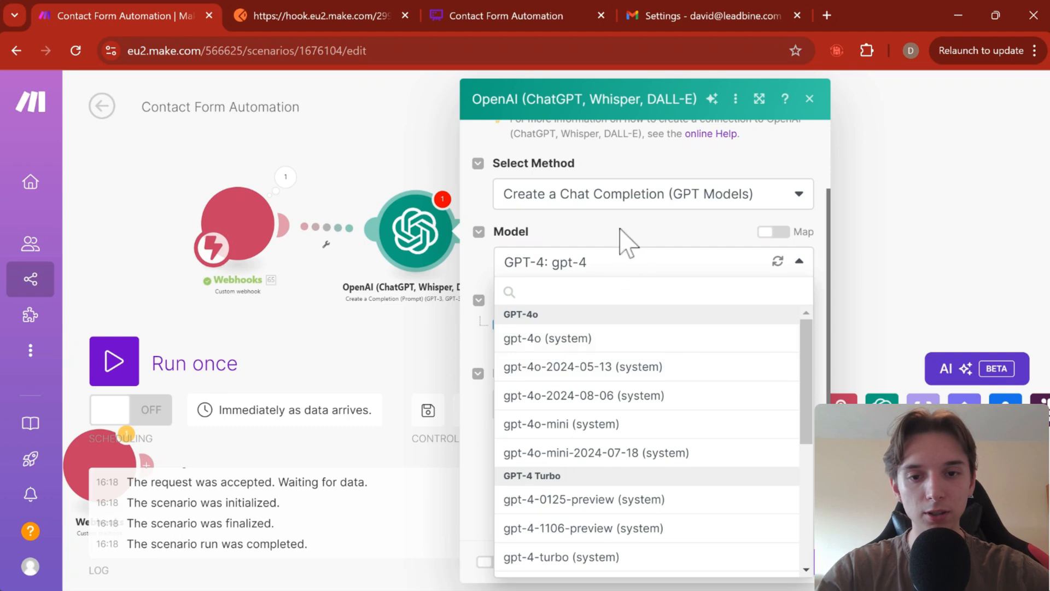
{"action": "left_click", "coordinate": [617, 264]}
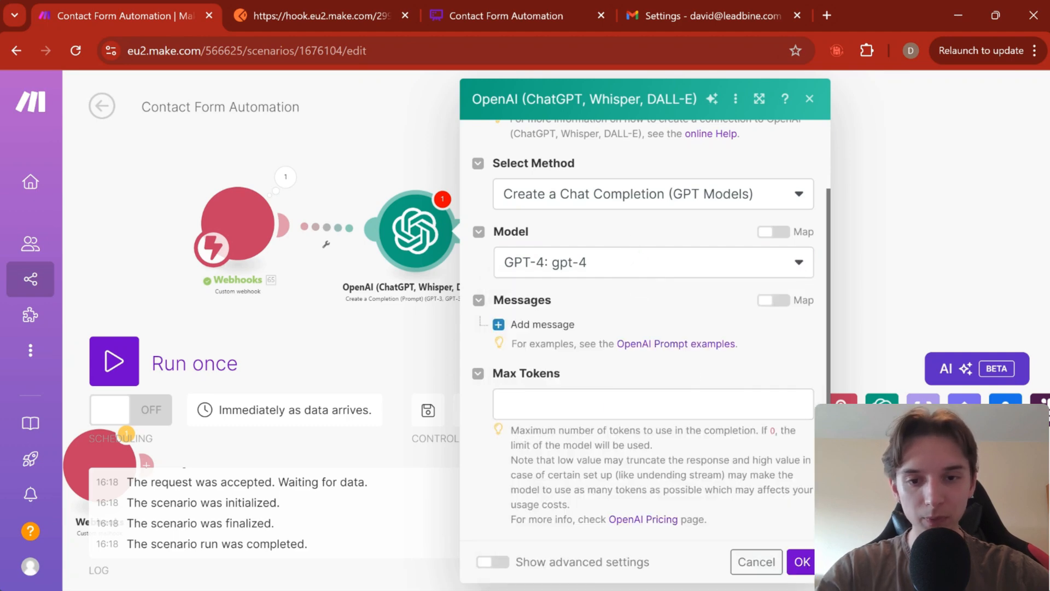
Set Max Tokens to 150 and add a first message with the System role
{"action": "left_click", "coordinate": [613, 404]}
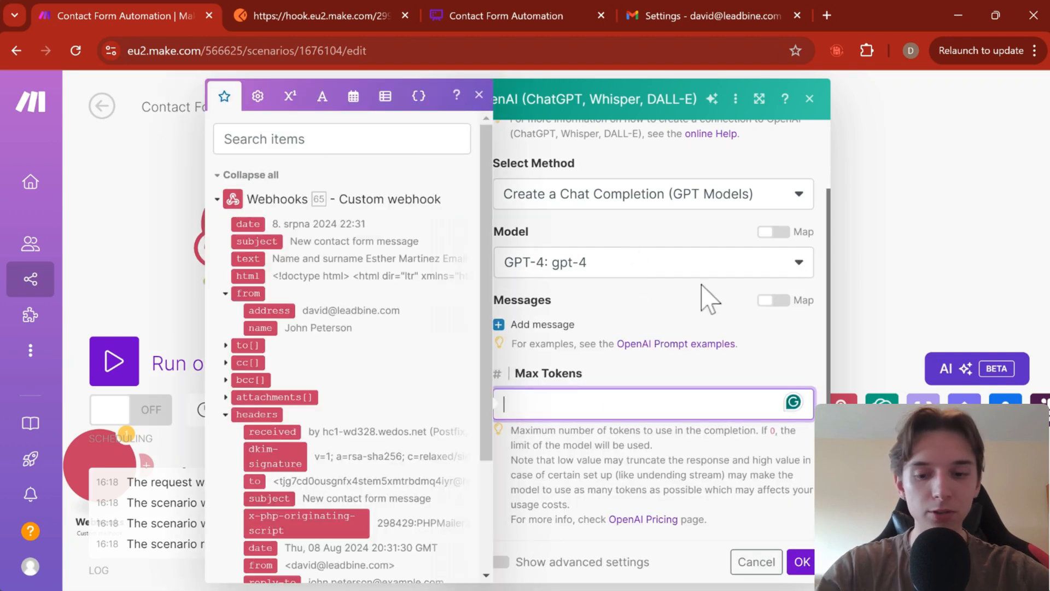
{"action": "left_click", "coordinate": [784, 357]}
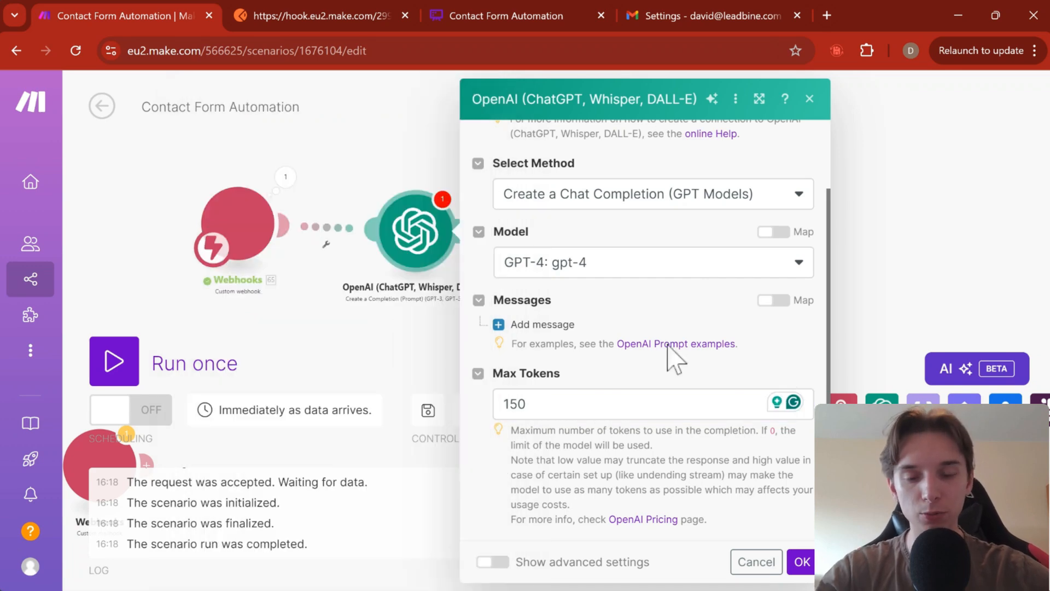
{"action": "left_click", "coordinate": [566, 325]}
{"action": "scroll", "coordinate": [591, 339], "scroll_direction": "down", "scroll_amount": 2}
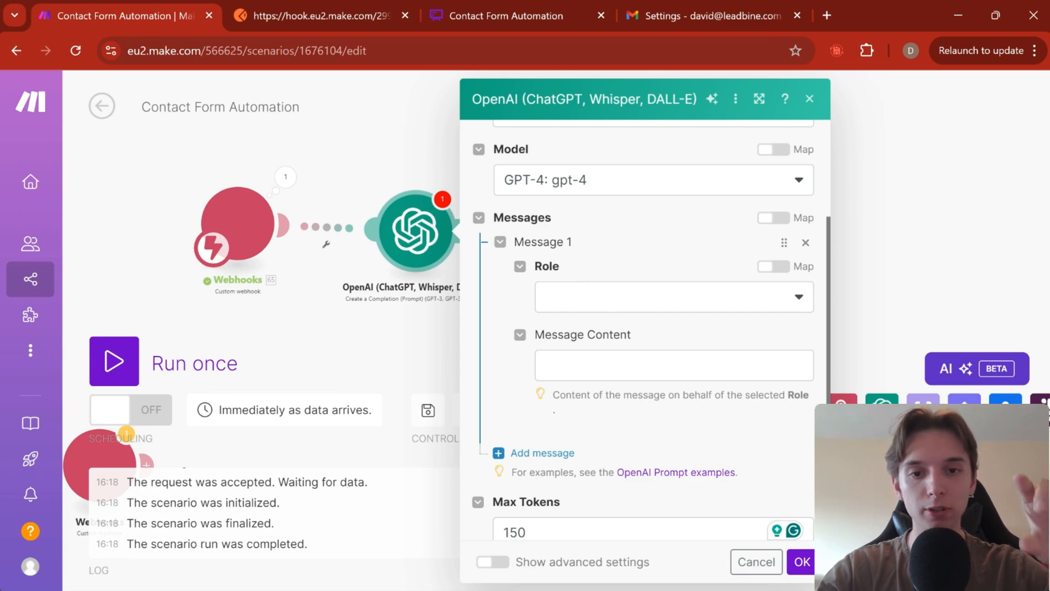
{"action": "left_click", "coordinate": [593, 306]}
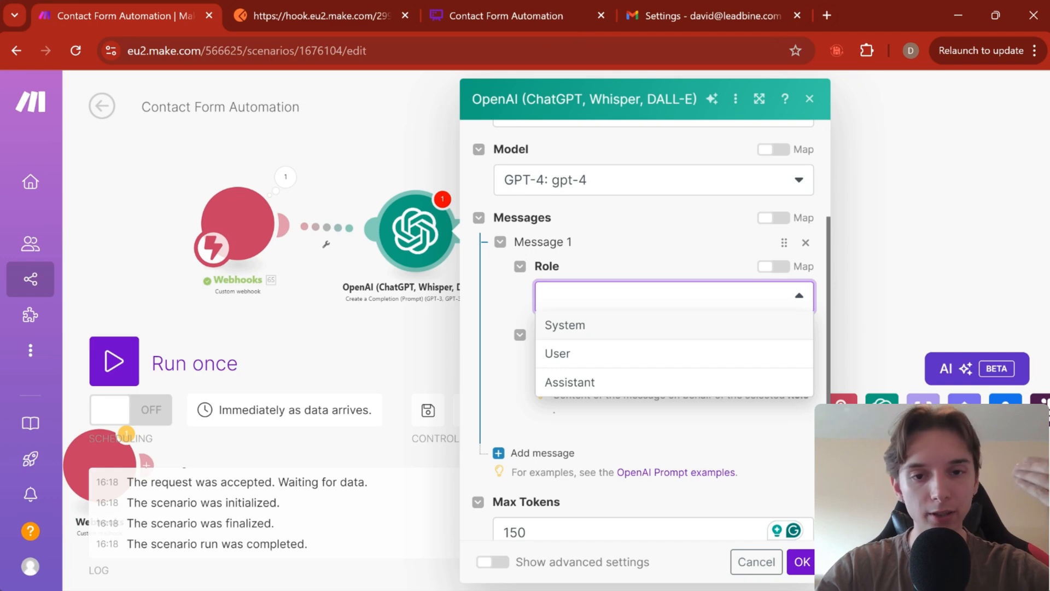
{"action": "left_click", "coordinate": [596, 329]}
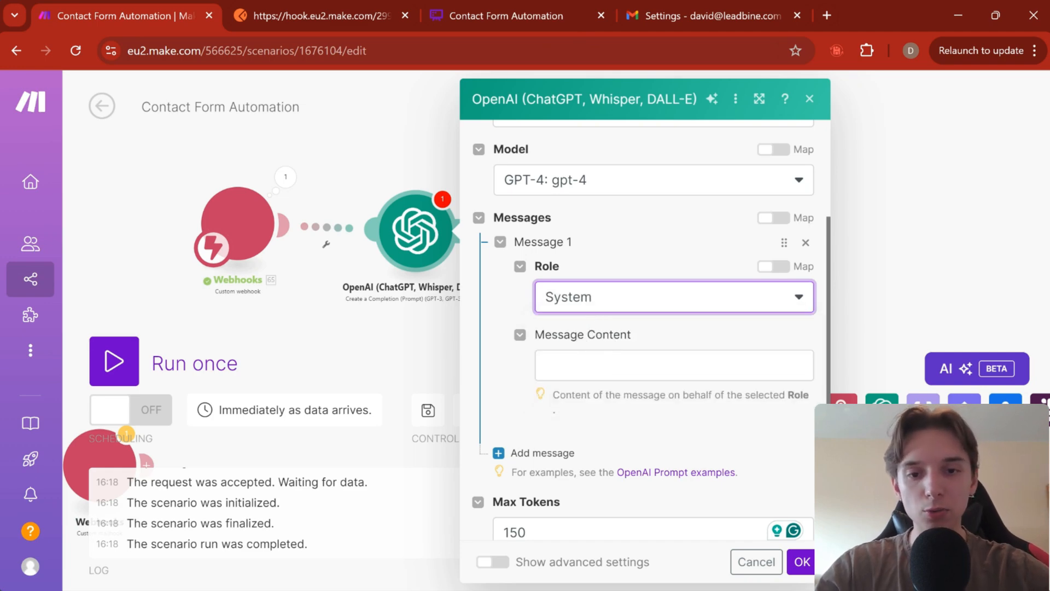
Begin the System message's content with "You are a text parser. You get the data hidden in a plain text and you are"
{"action": "left_click", "coordinate": [629, 365]}
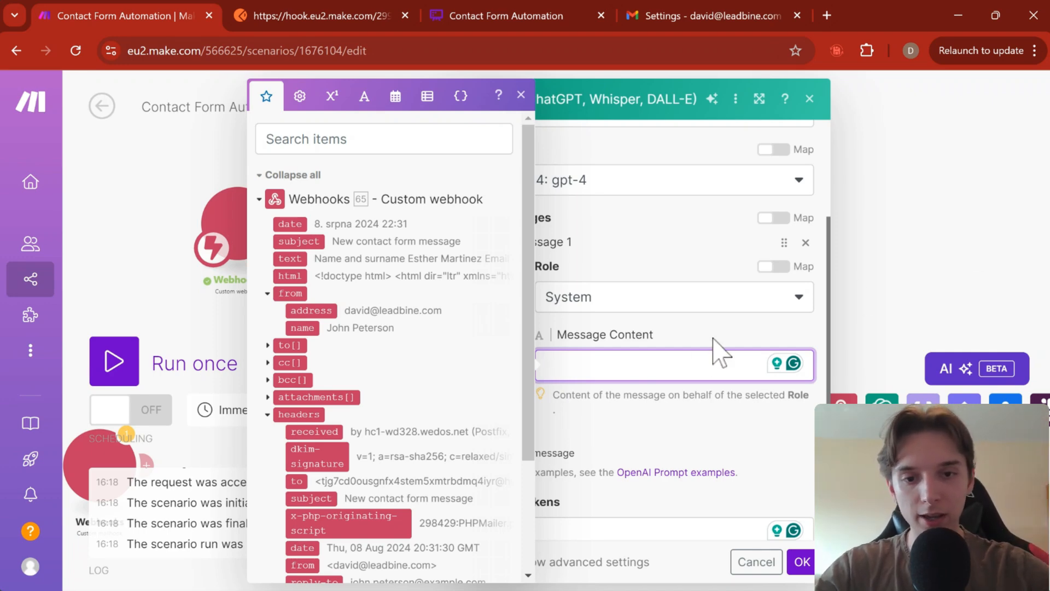
{"action": "left_click", "coordinate": [656, 398]}
{"action": "left_click", "coordinate": [654, 372]}
{"action": "scroll", "coordinate": [656, 367], "scroll_direction": "down", "scroll_amount": 2}
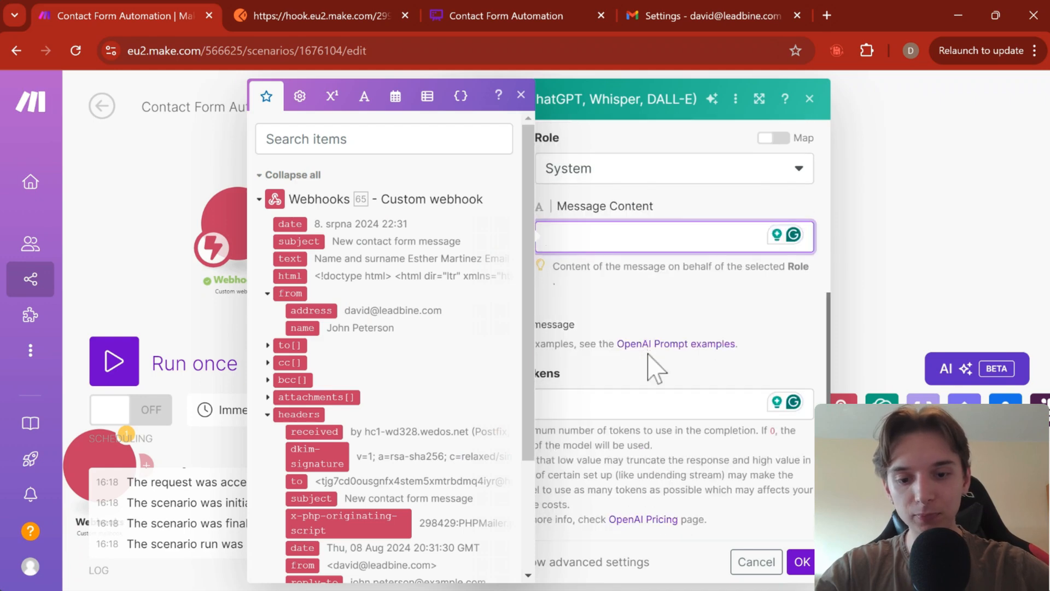
{"action": "type", "text": "Yo"}
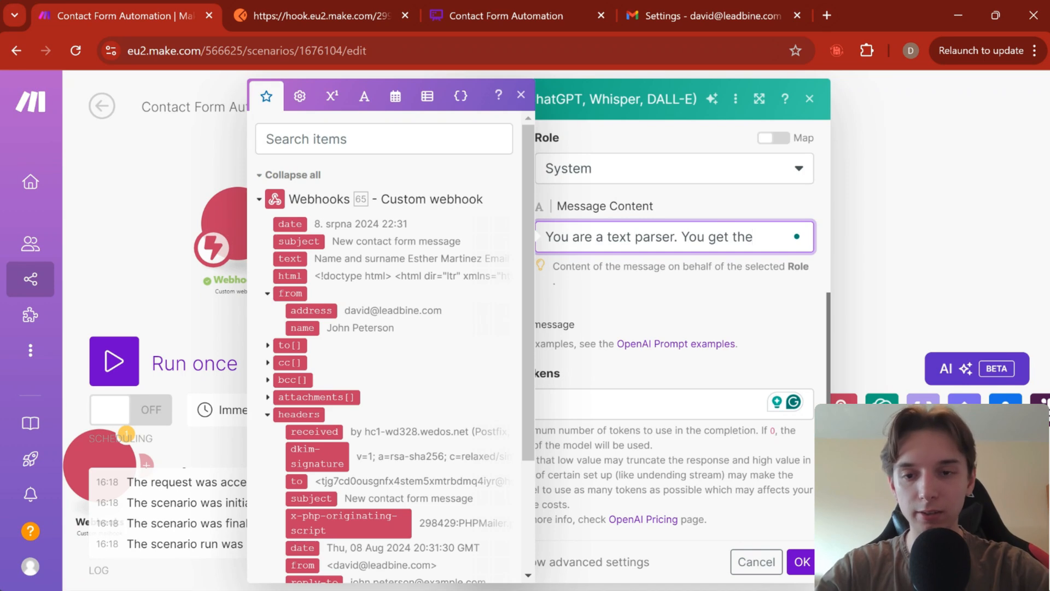
{"action": "type", "text": "data v"}
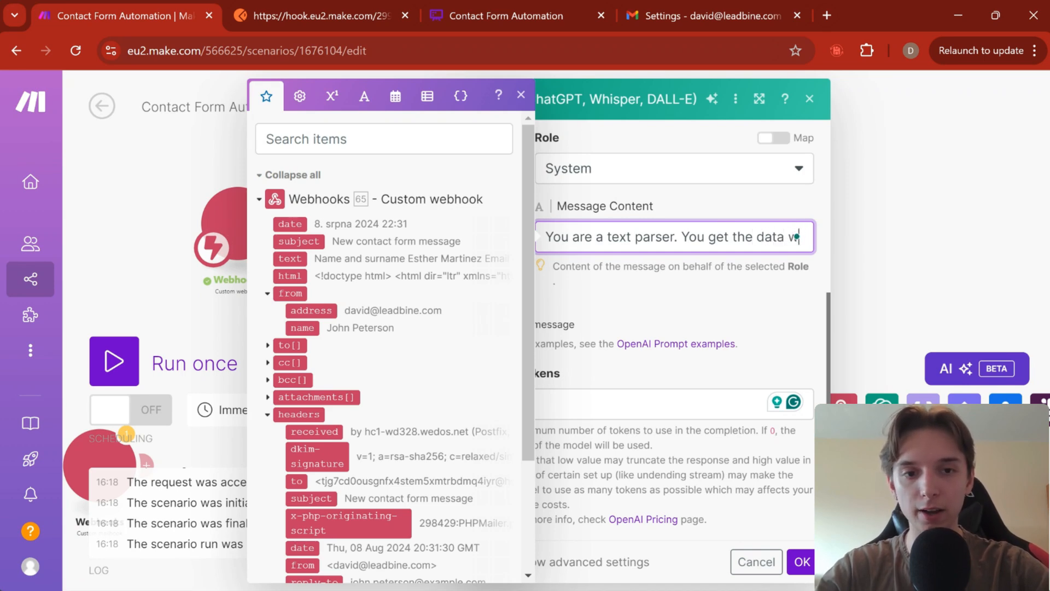
{"action": "type", "text": "writ"}
{"action": "key", "text": "BackSpace"}
{"action": "key", "text": "BackSpace"}
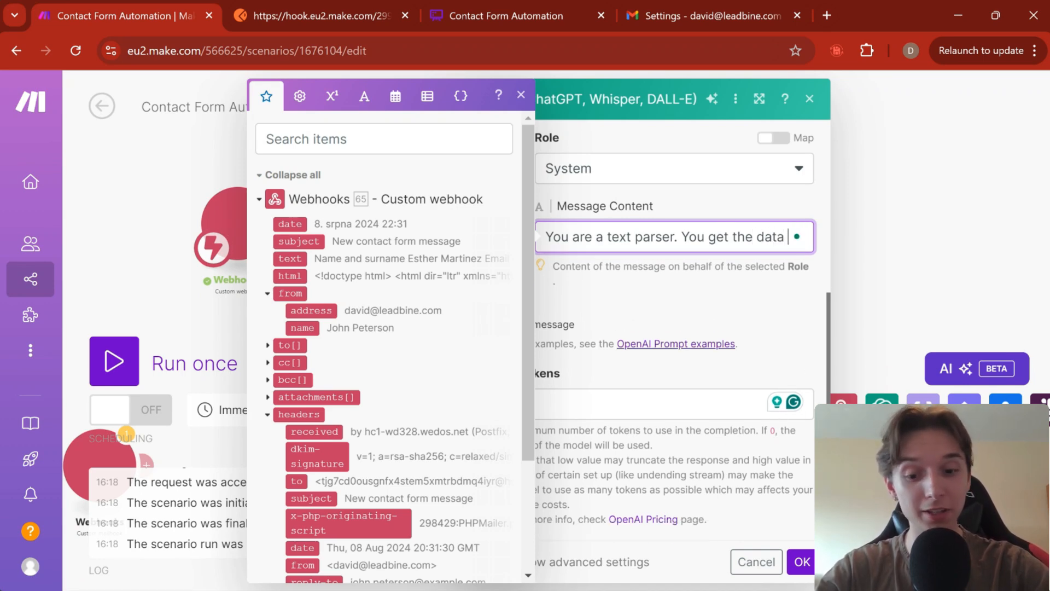
{"action": "type", "text": "hid"}
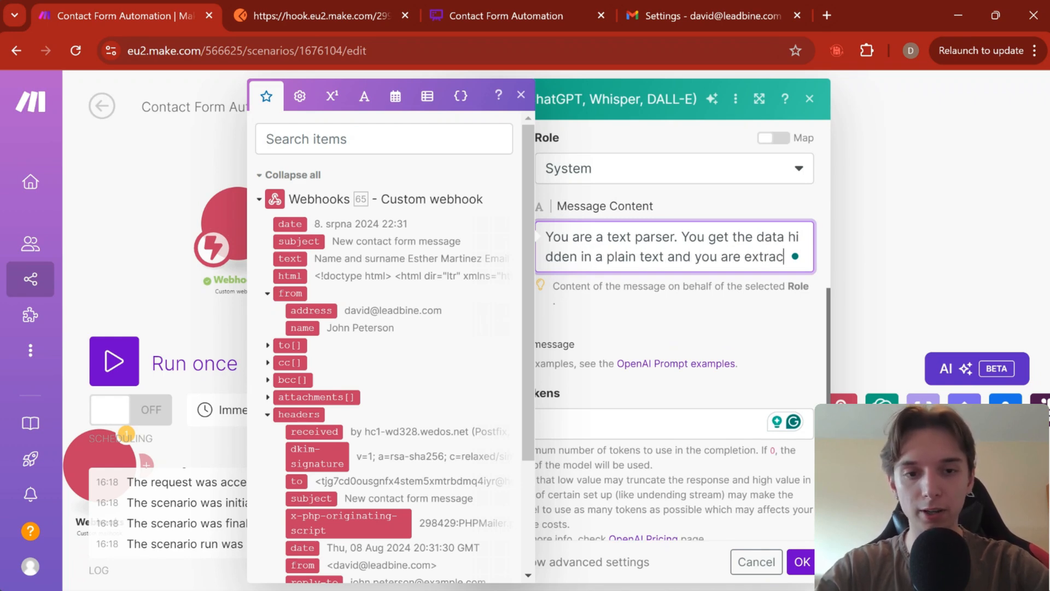
Complete the System message's content with "extracting First and last name, email, phone number, yearly revenue and message."
{"action": "type", "text": "ting First and"}
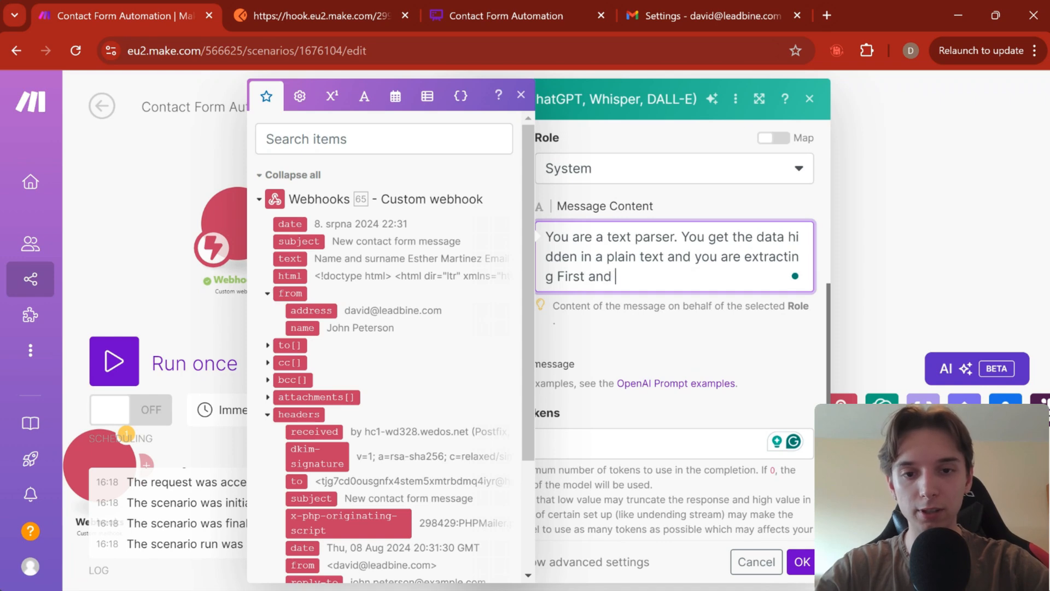
{"action": "type", "text": " last name, emai"}
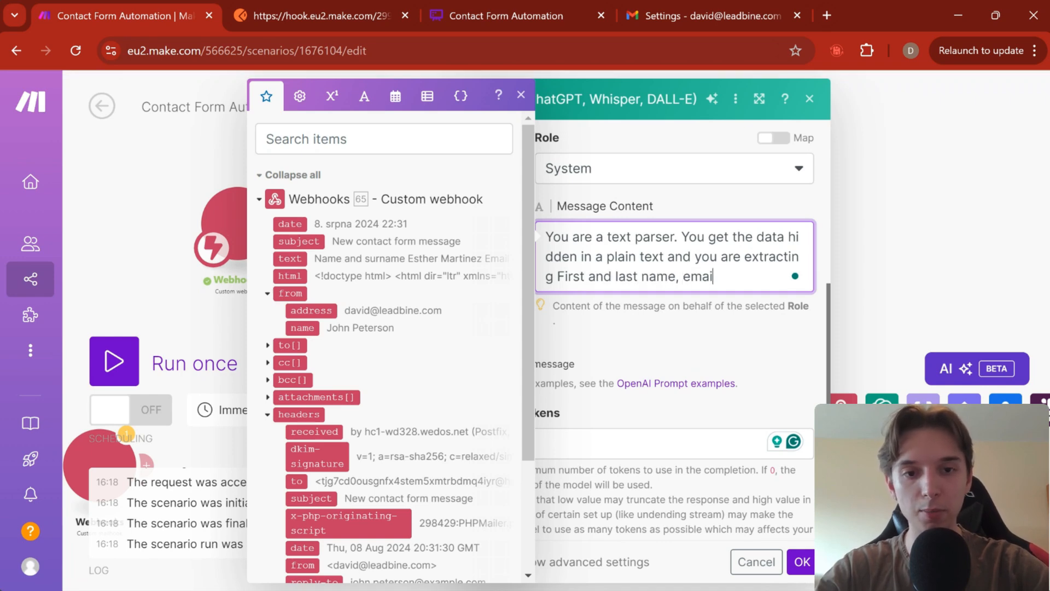
{"action": "type", "text": "l, phone num"}
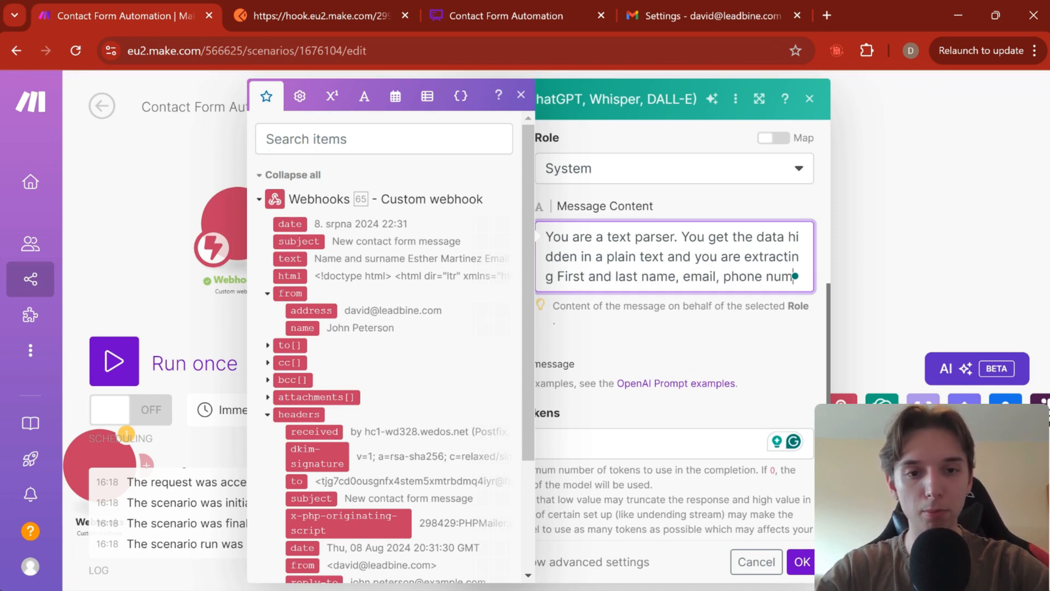
{"action": "type", "text": "ber, yearly revenue and message."}
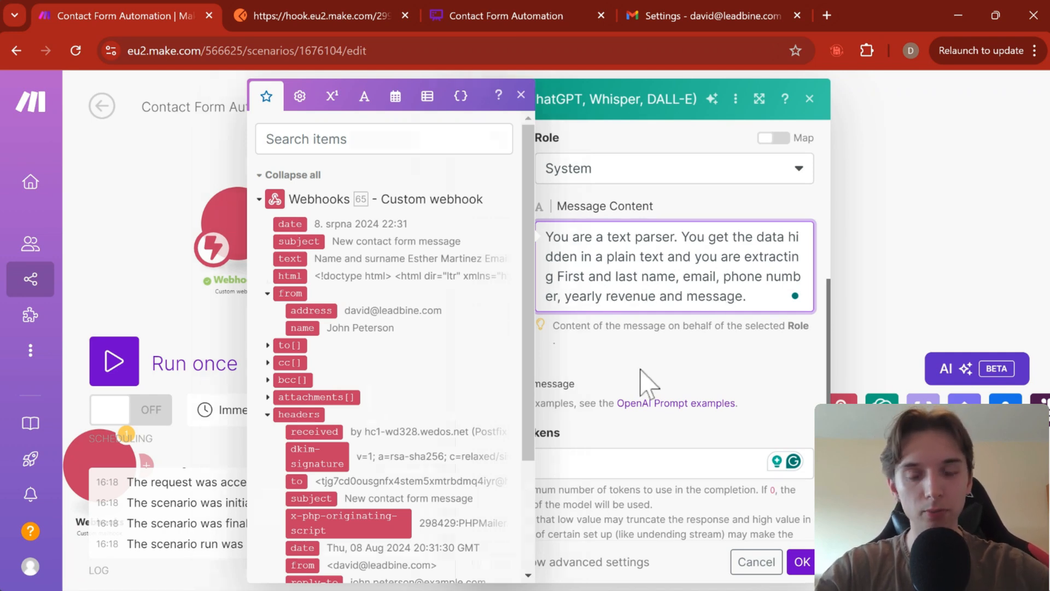
{"action": "left_click", "coordinate": [646, 383]}
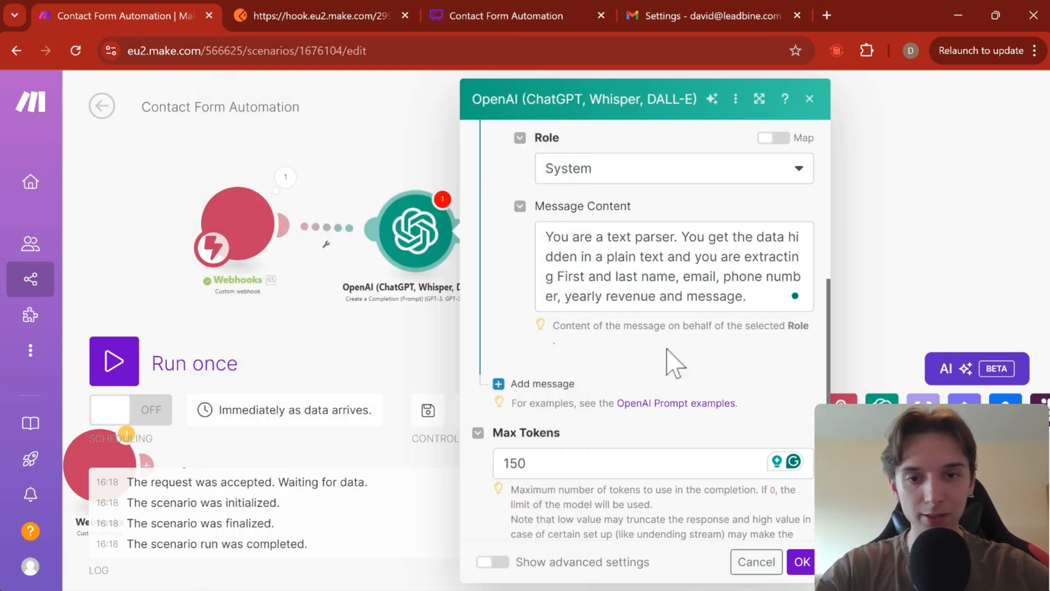
Add a second message after the System message and view its role options
{"action": "scroll", "coordinate": [677, 359], "scroll_direction": "up", "scroll_amount": 2}
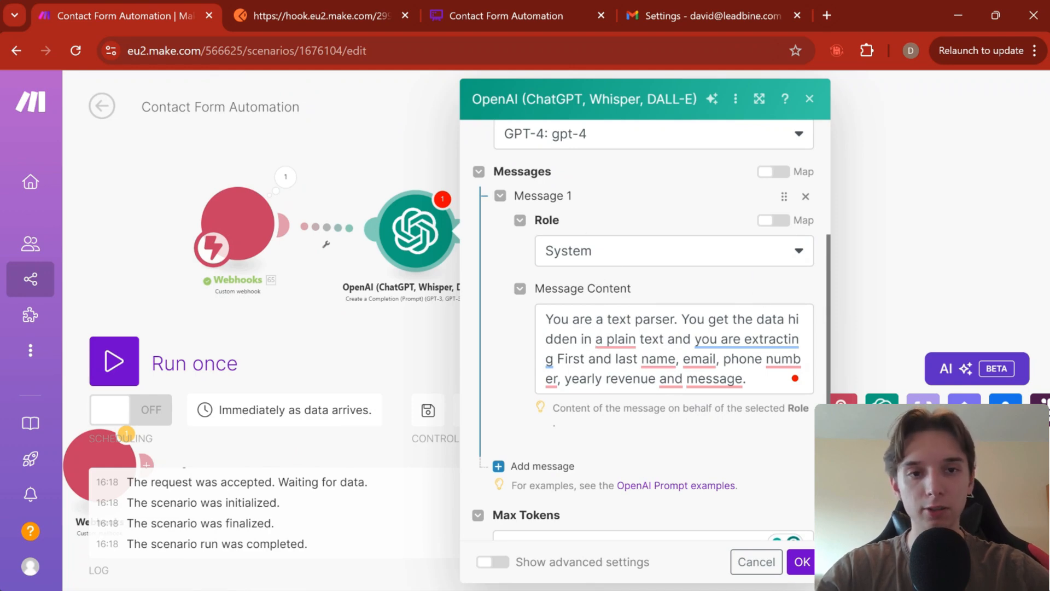
{"action": "scroll", "coordinate": [569, 235], "scroll_direction": "down", "scroll_amount": 2}
{"action": "scroll", "coordinate": [586, 246], "scroll_direction": "up", "scroll_amount": 2}
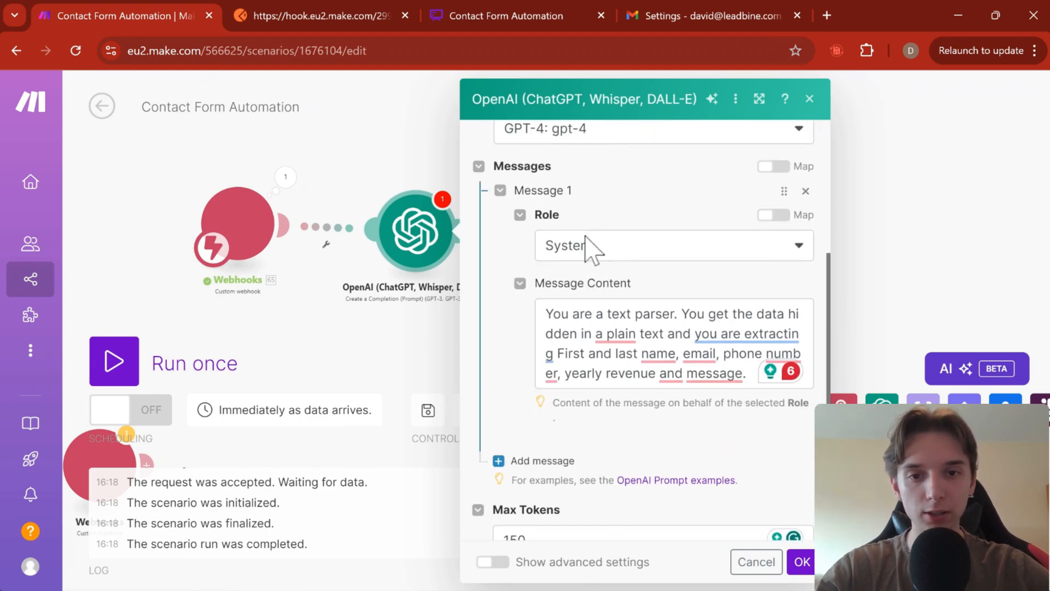
{"action": "scroll", "coordinate": [578, 281], "scroll_direction": "down", "scroll_amount": 1}
{"action": "left_click", "coordinate": [547, 383]}
{"action": "scroll", "coordinate": [640, 284], "scroll_direction": "down", "scroll_amount": 3}
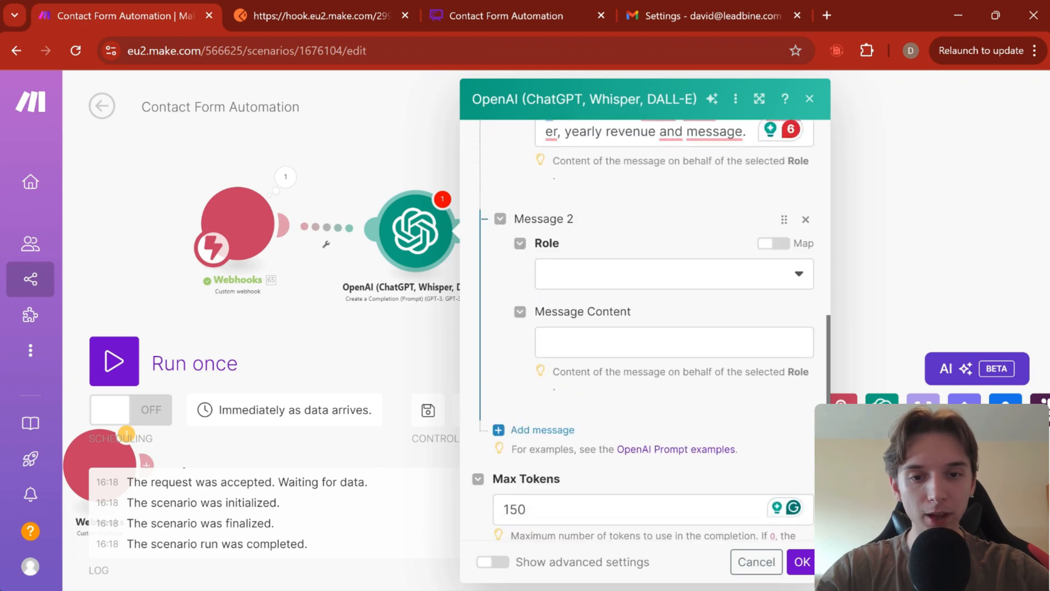
{"action": "left_click", "coordinate": [645, 273]}
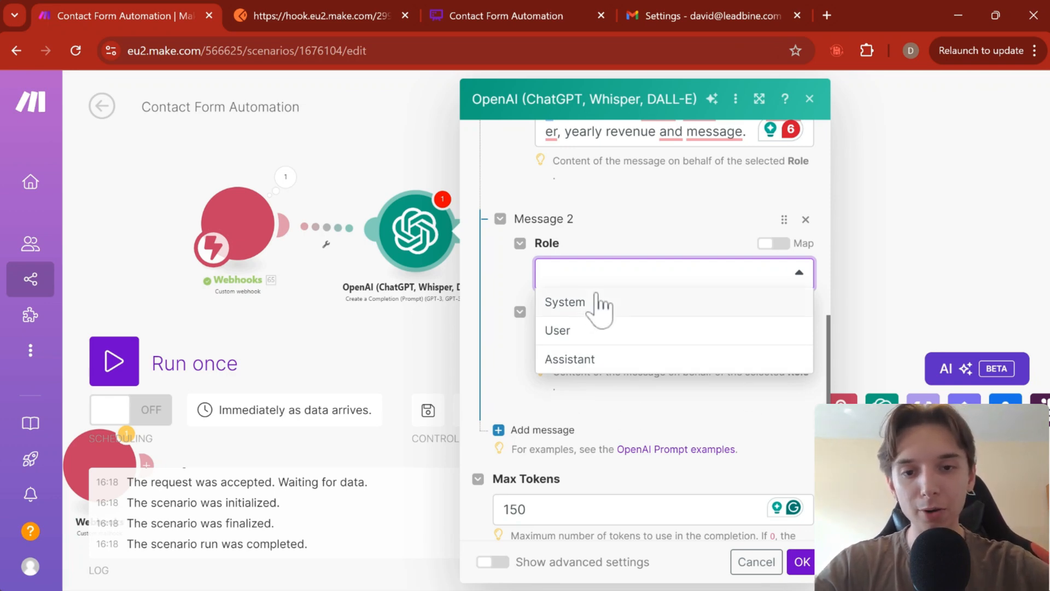
{"action": "left_click", "coordinate": [635, 234]}
{"action": "scroll", "coordinate": [663, 234], "scroll_direction": "down", "scroll_amount": 3}
{"action": "scroll", "coordinate": [713, 273], "scroll_direction": "up", "scroll_amount": 6}
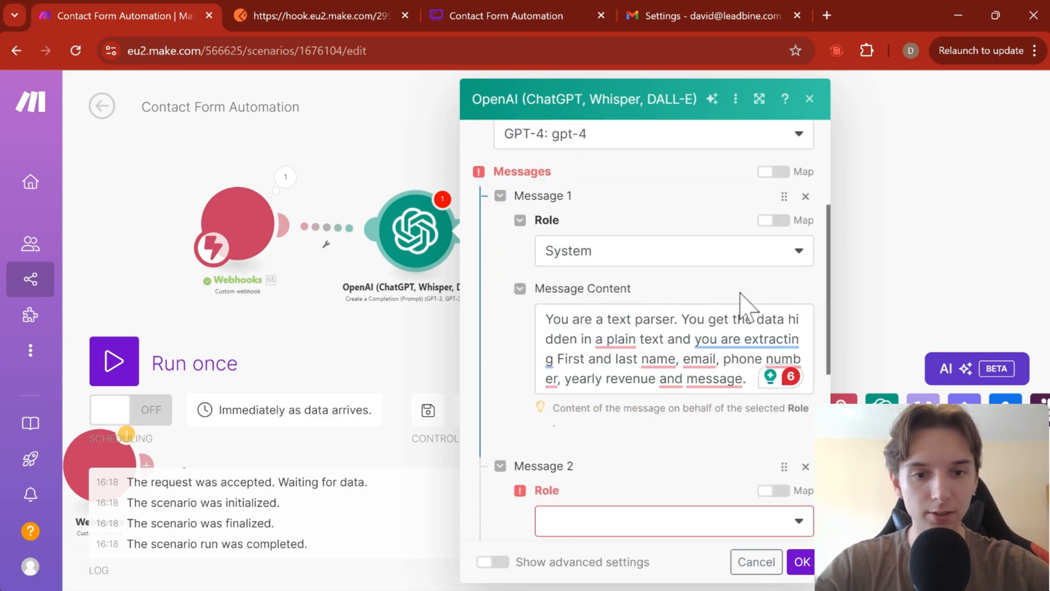
Append the sentence "You will export the data in json." to the System message's content
{"action": "left_click", "coordinate": [748, 379]}
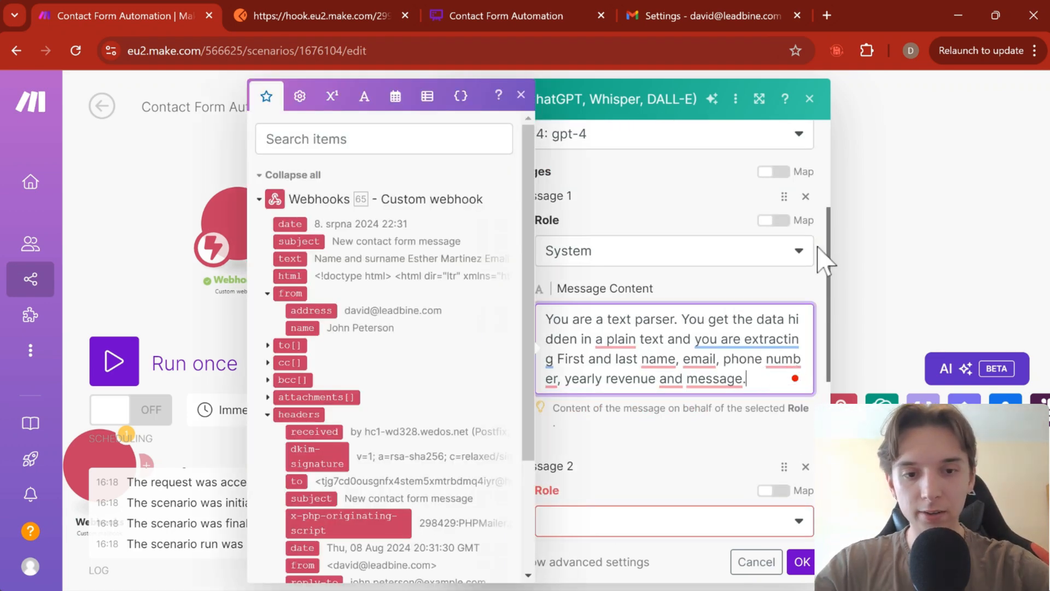
{"action": "type", "text": "You will export the data in json"}
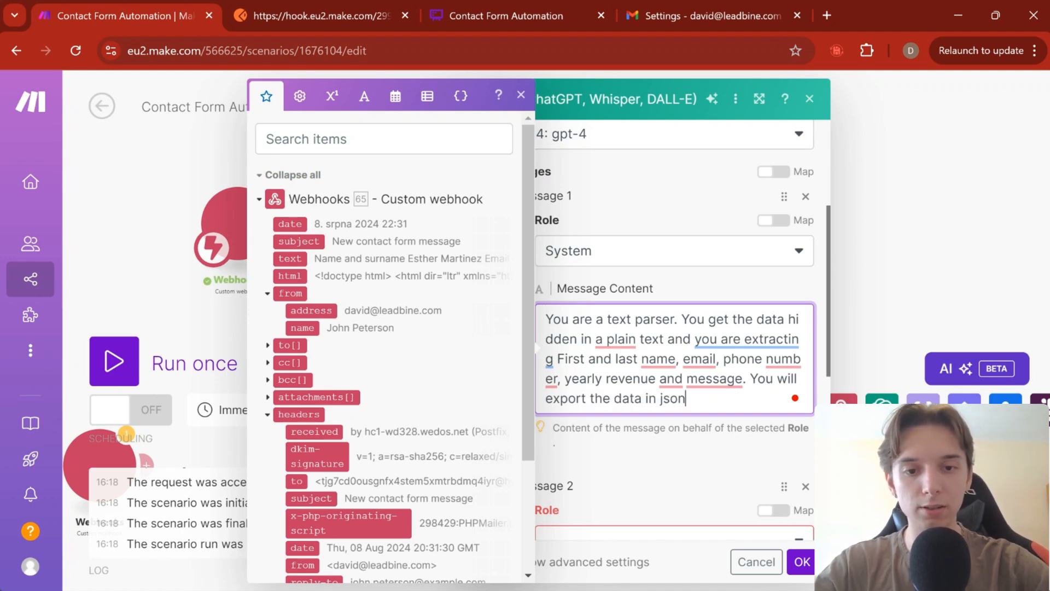
{"action": "type", "text": "."}
{"action": "left_click", "coordinate": [696, 481]}
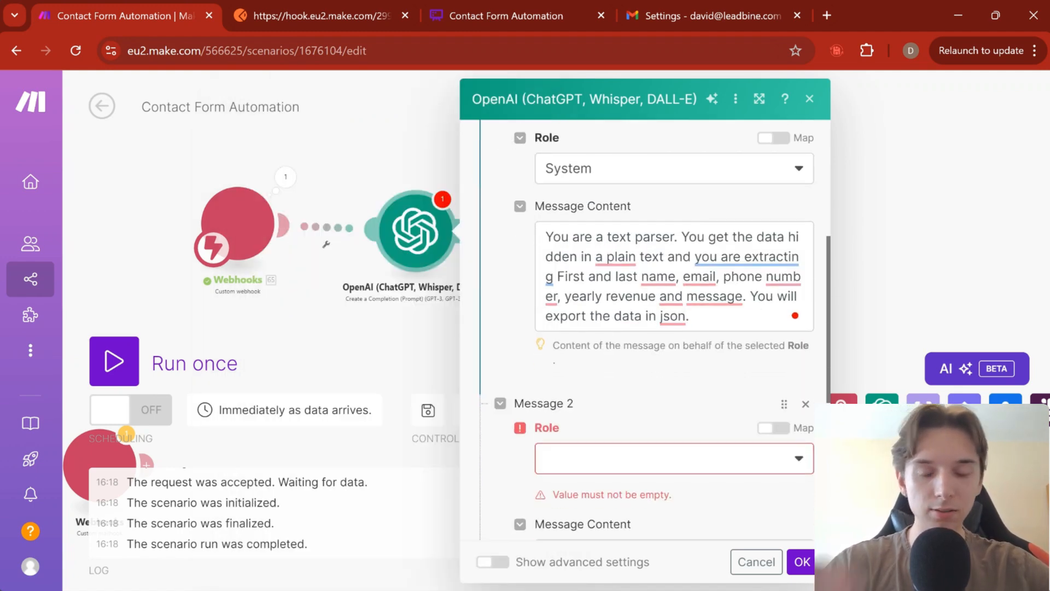
Replace "json" with uppercase "JSON" at the end of the System message's content
{"action": "left_click", "coordinate": [672, 316]}
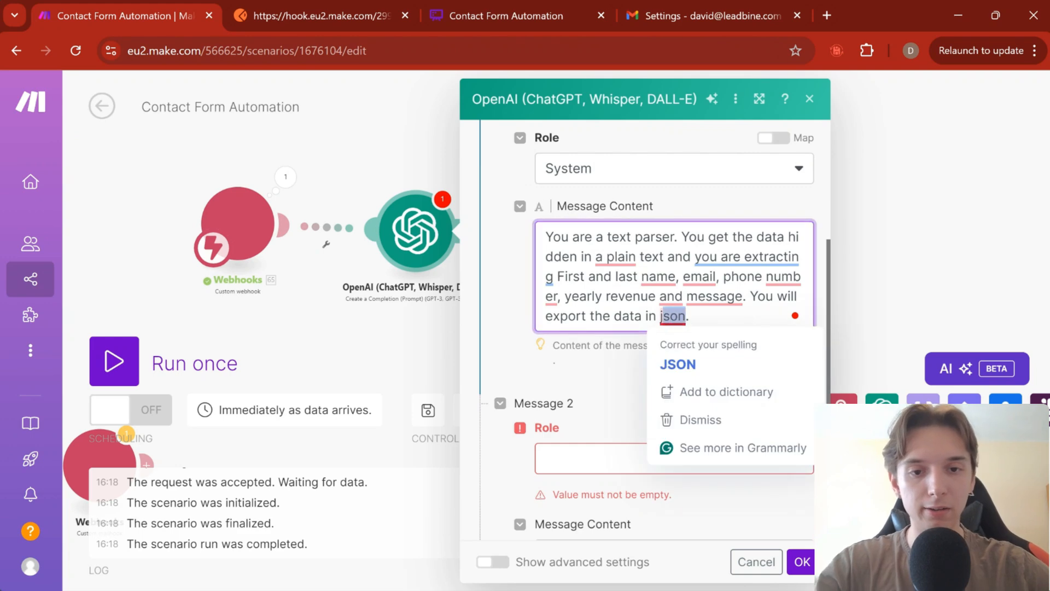
{"action": "key", "text": "BackSpace"}
{"action": "type", "text": "JSON"}
{"action": "key", "text": "BackSpace"}
{"action": "key", "text": "BackSpace"}
{"action": "key", "text": "BackSpace"}
{"action": "key", "text": "BackSpace"}
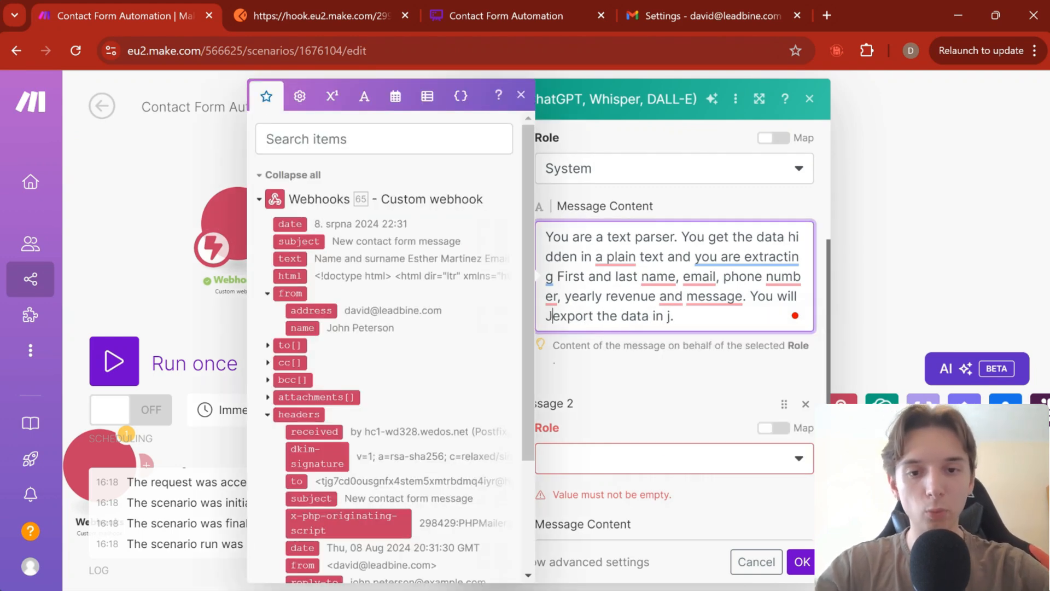
{"action": "key", "text": "Right"}
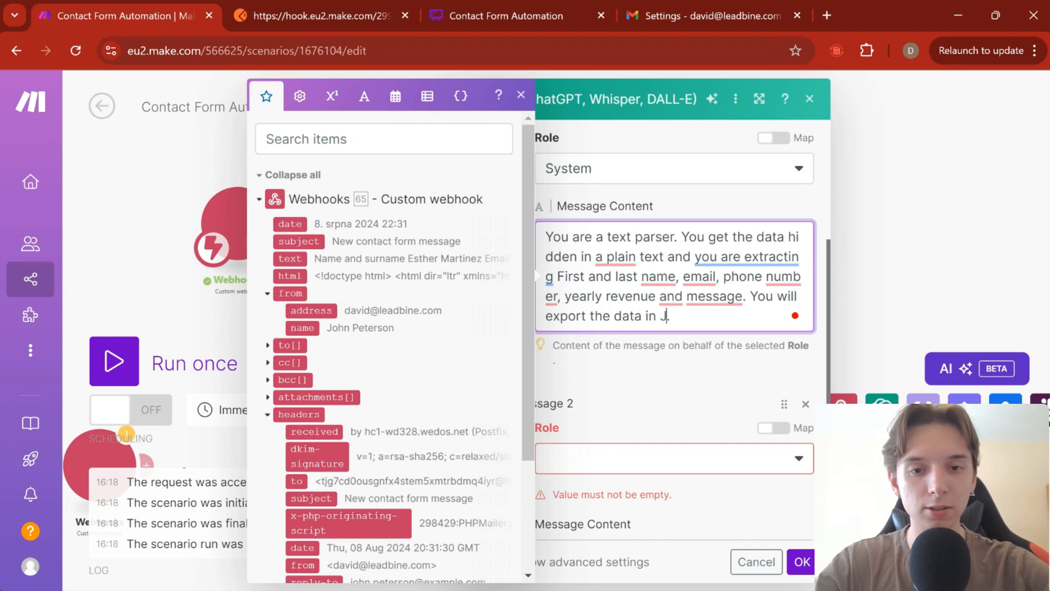
{"action": "left_click", "coordinate": [688, 379]}
Set the second message's role to User, leave its content empty and save the OpenAI module's settings
{"action": "scroll", "coordinate": [683, 376], "scroll_direction": "down", "scroll_amount": 4}
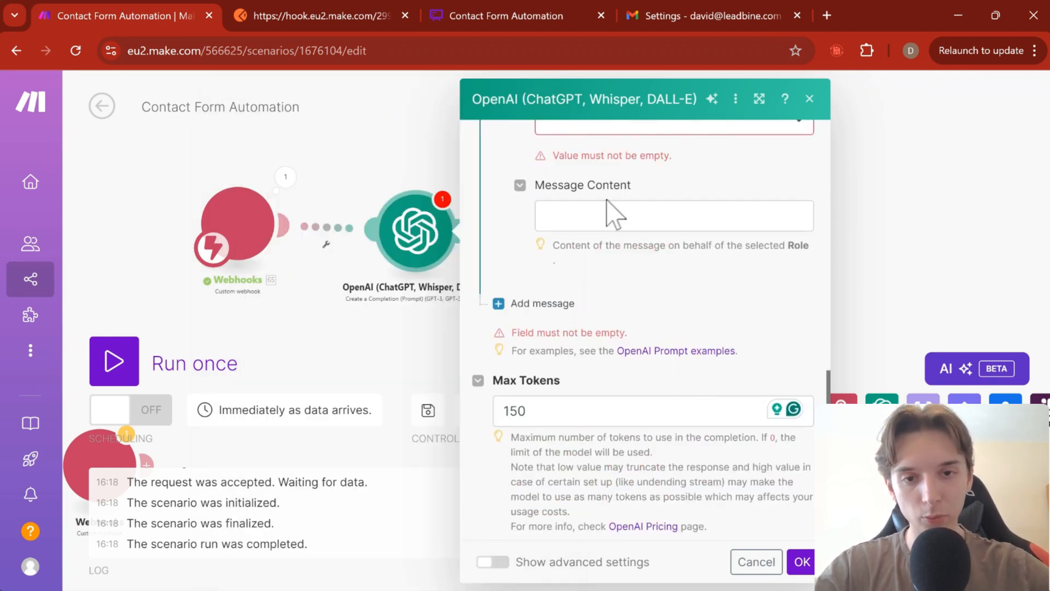
{"action": "scroll", "coordinate": [604, 205], "scroll_direction": "up", "scroll_amount": 1}
{"action": "left_click", "coordinate": [613, 215]}
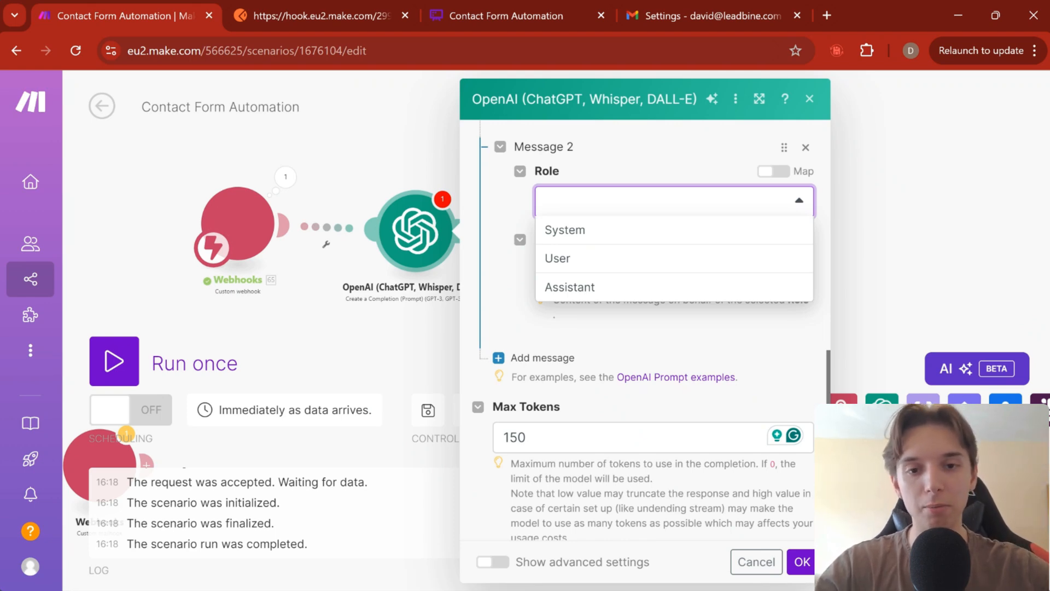
{"action": "left_click", "coordinate": [607, 344]}
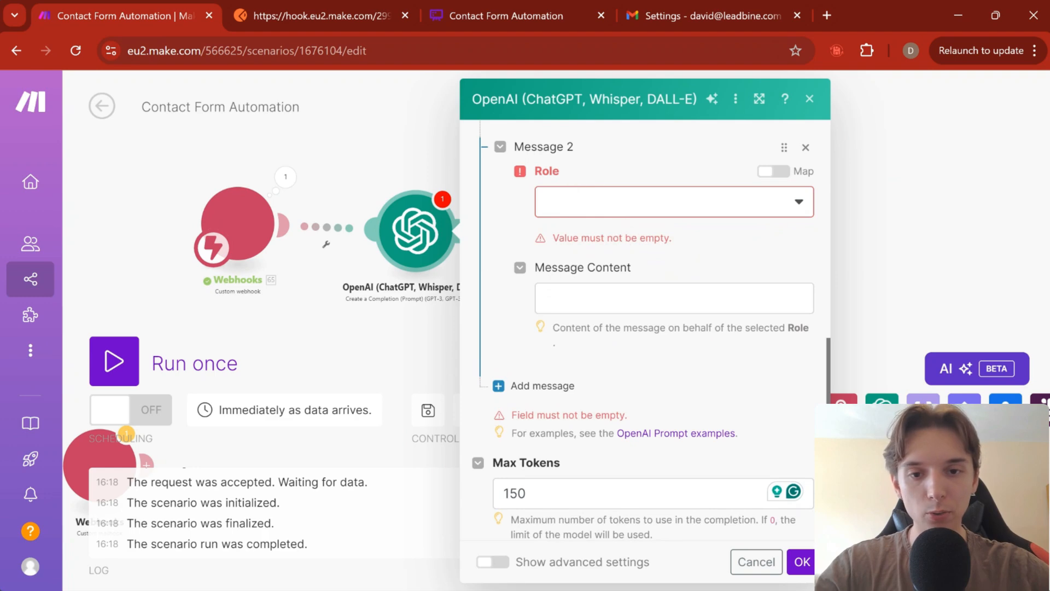
{"action": "left_click", "coordinate": [635, 210]}
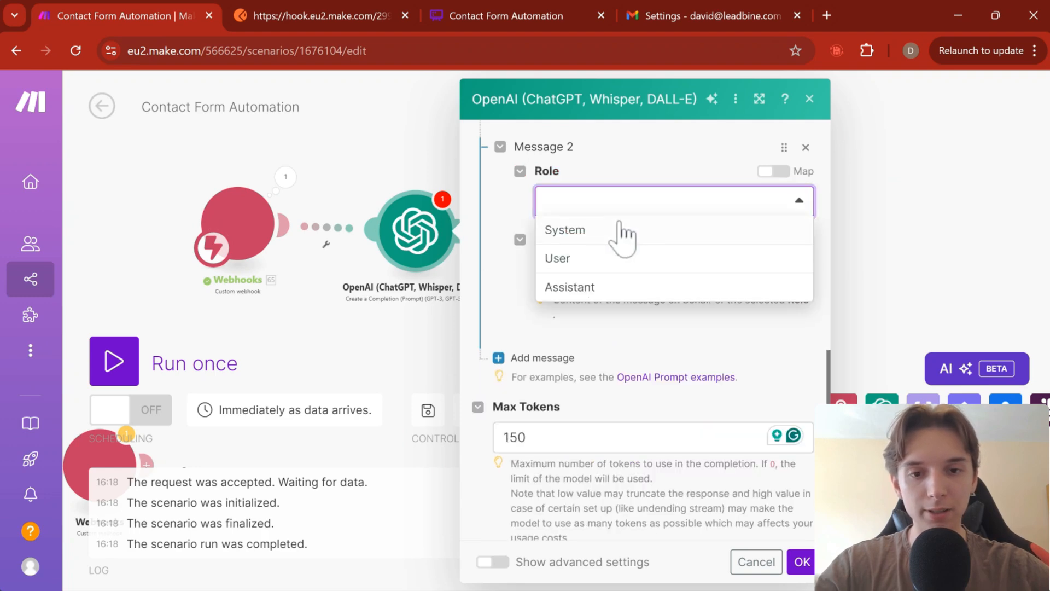
{"action": "left_click", "coordinate": [595, 261]}
{"action": "left_click", "coordinate": [662, 270]}
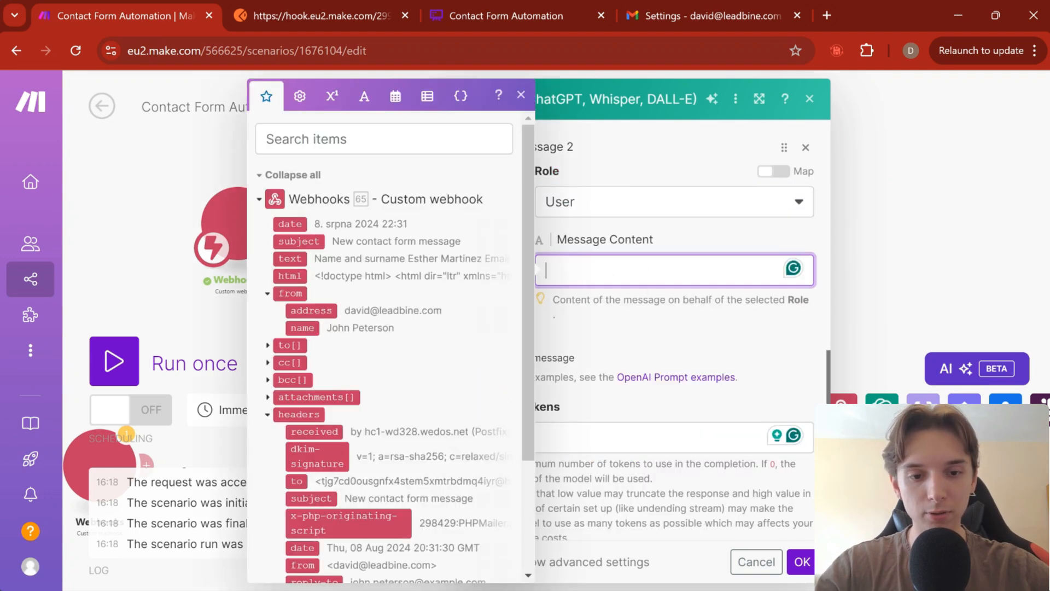
{"action": "left_click", "coordinate": [800, 562]}
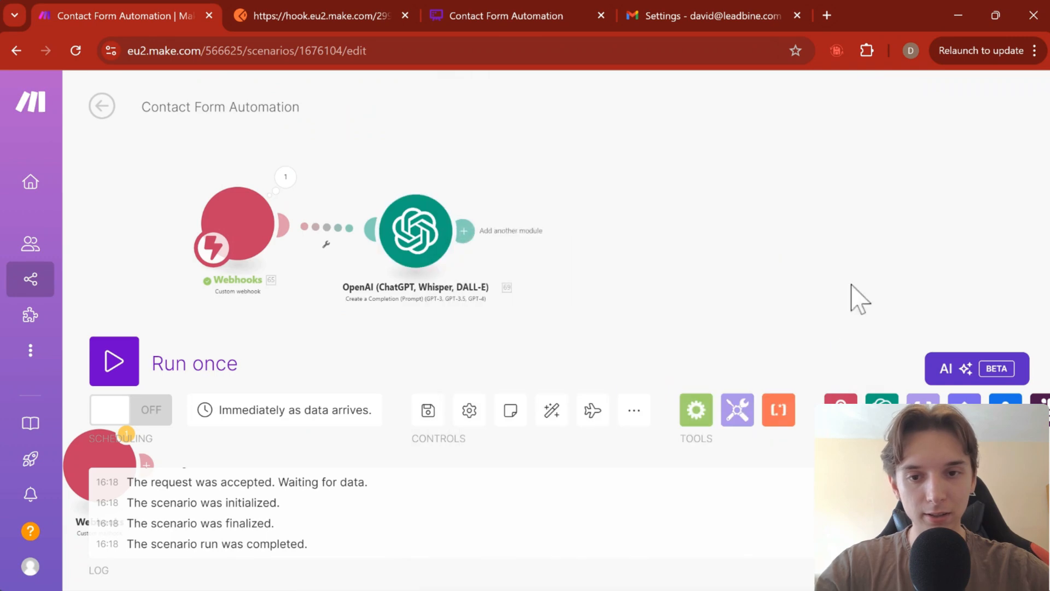
Unlink the prepared OpenAI module from the JSON module and attach it after the OpenAI module that follows the webhook
{"action": "left_click_drag", "start_coordinate": [860, 298], "coordinate": [582, 260]}
{"action": "scroll", "coordinate": [579, 246], "scroll_direction": "down", "scroll_amount": 5}
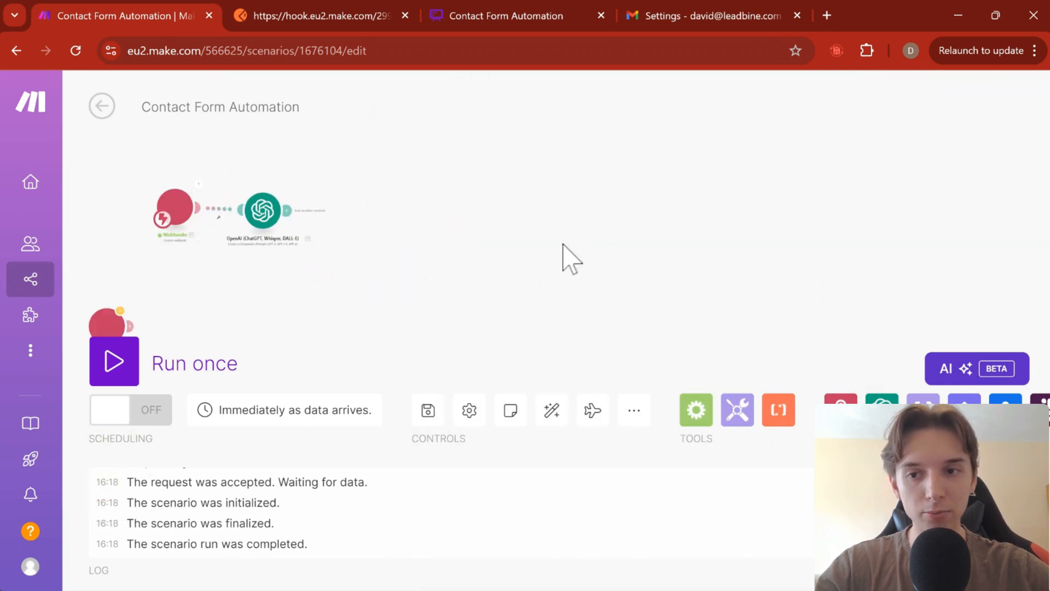
{"action": "left_click_drag", "start_coordinate": [624, 248], "coordinate": [350, 233]}
{"action": "left_click_drag", "start_coordinate": [726, 250], "coordinate": [287, 282]}
{"action": "left_click_drag", "start_coordinate": [586, 321], "coordinate": [602, 223]}
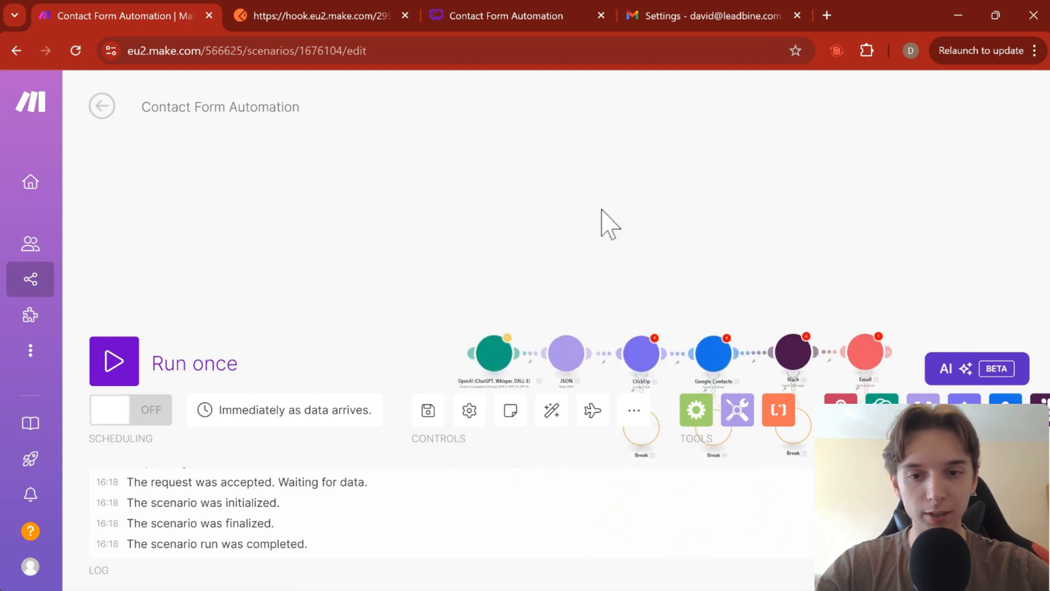
{"action": "left_click", "coordinate": [494, 351]}
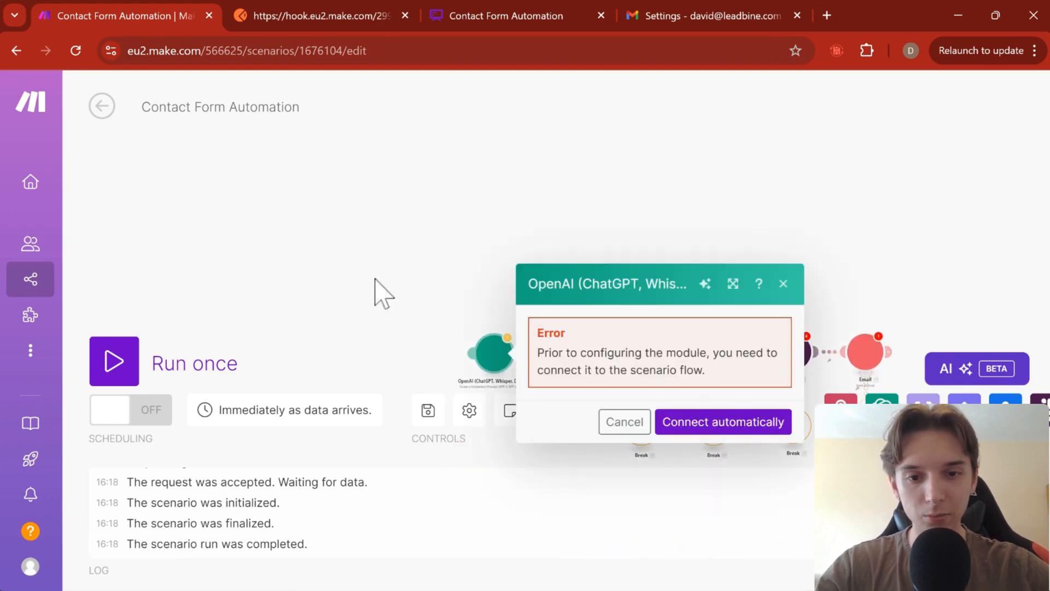
{"action": "left_click_drag", "start_coordinate": [379, 291], "coordinate": [494, 211]}
{"action": "left_click", "coordinate": [597, 262]}
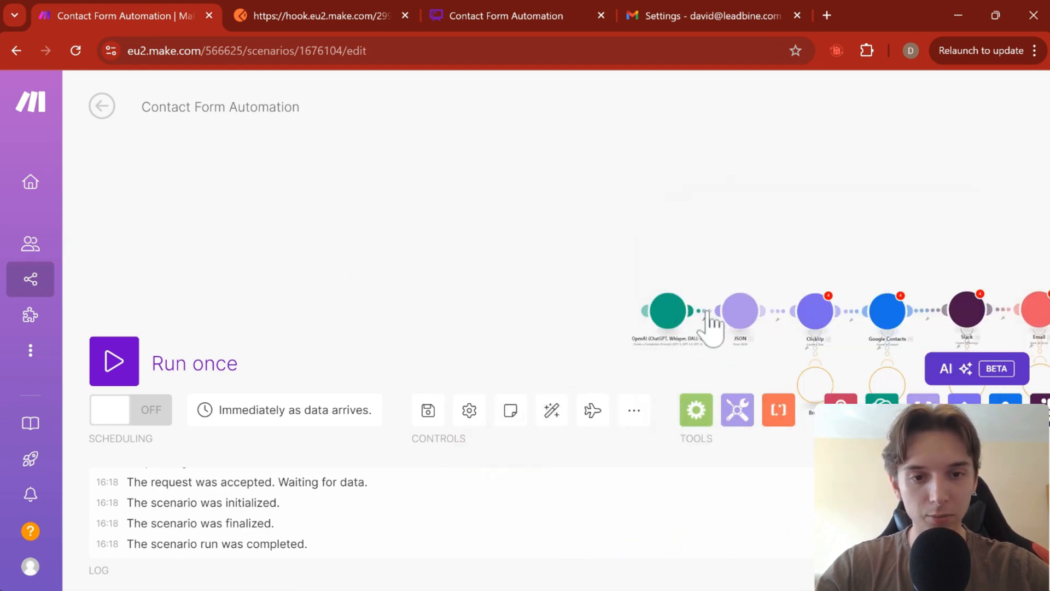
{"action": "right_click", "coordinate": [708, 312]}
{"action": "left_click", "coordinate": [745, 355]}
{"action": "left_click_drag", "start_coordinate": [652, 313], "coordinate": [102, 183]}
{"action": "left_click_drag", "start_coordinate": [297, 189], "coordinate": [367, 206]}
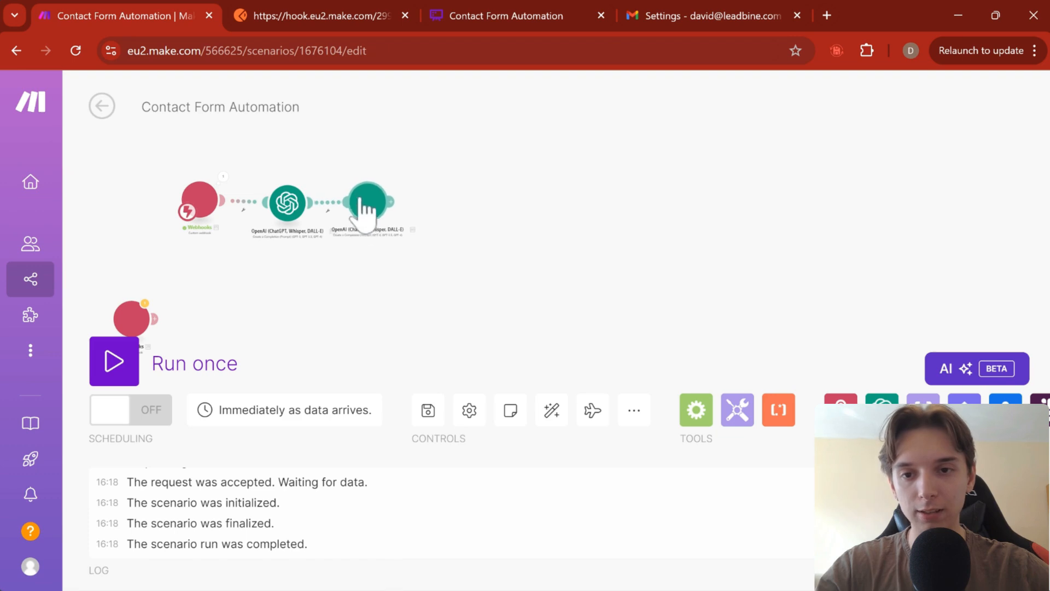
Review the model and System message in the prepared OpenAI module's settings, leaving them as they are
{"action": "left_click", "coordinate": [366, 206]}
{"action": "scroll", "coordinate": [533, 252], "scroll_direction": "down", "scroll_amount": 3}
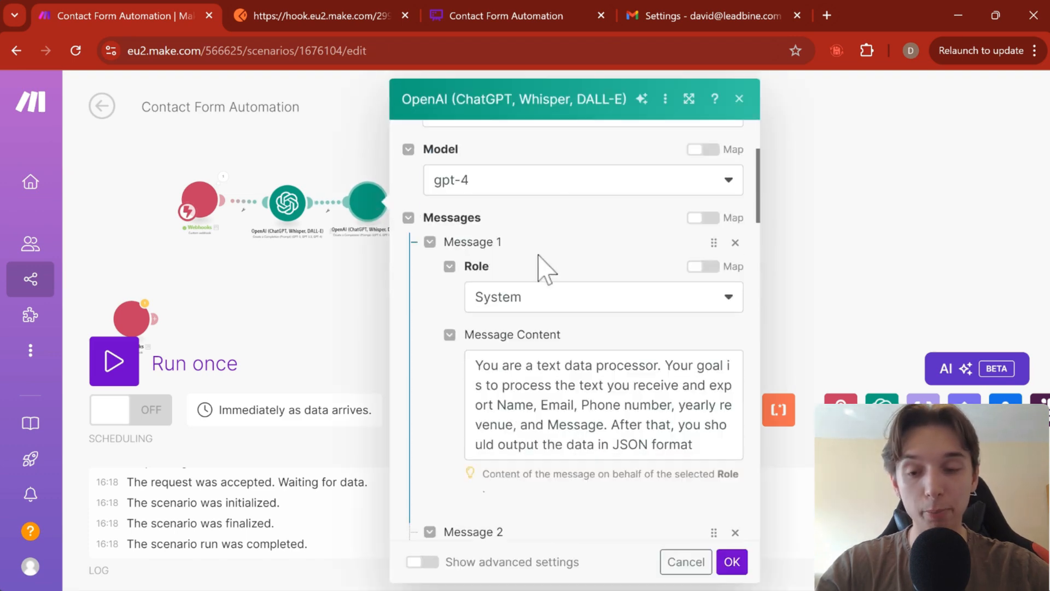
{"action": "scroll", "coordinate": [542, 268], "scroll_direction": "down", "scroll_amount": 2}
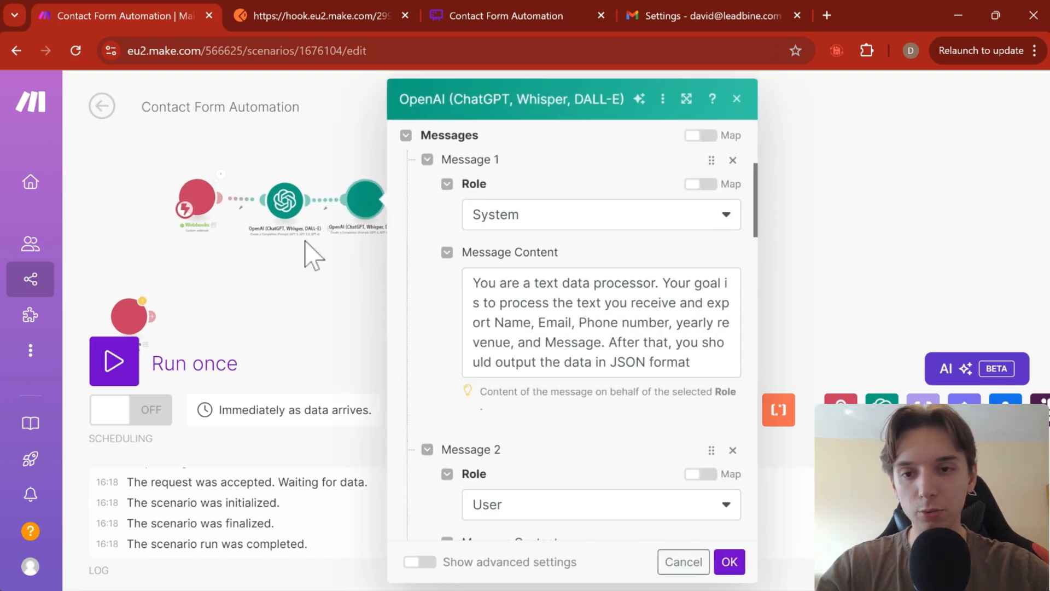
{"action": "right_click", "coordinate": [288, 210]}
{"action": "left_click", "coordinate": [738, 100]}
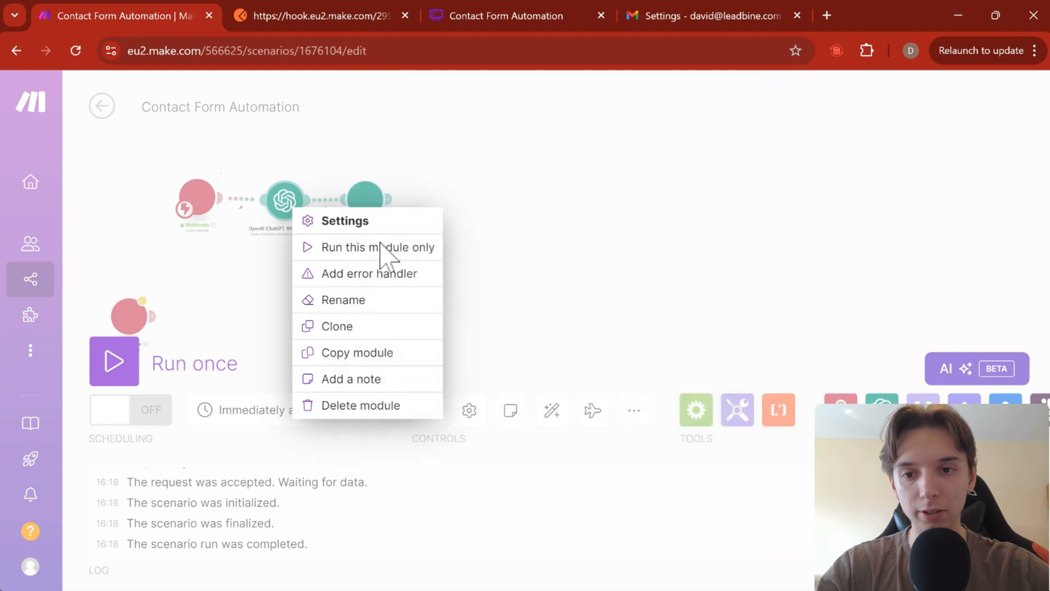
{"action": "left_click", "coordinate": [284, 262]}
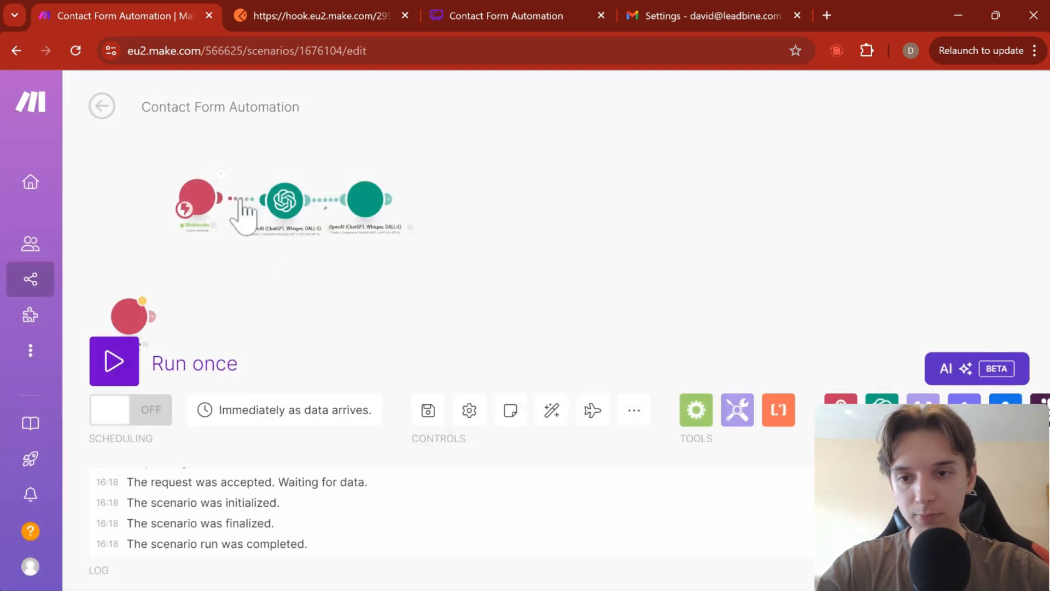
Unlink the first OpenAI module on both sides, set it aside on the canvas and attach the prepared OpenAI module to the webhook
{"action": "left_click", "coordinate": [242, 208]}
{"action": "left_click", "coordinate": [298, 241]}
{"action": "left_click", "coordinate": [326, 200]}
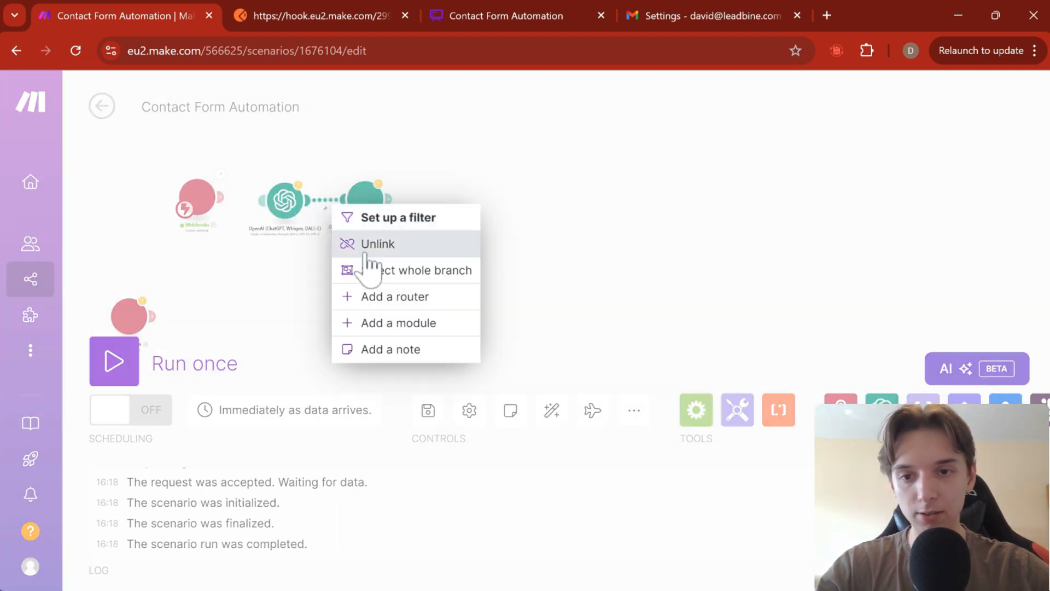
{"action": "left_click", "coordinate": [368, 264]}
{"action": "left_click_drag", "start_coordinate": [288, 206], "coordinate": [611, 327]}
{"action": "left_click_drag", "start_coordinate": [366, 205], "coordinate": [300, 222]}
Examine the sample form submission in the second (User) message of the OpenAI module attached to the webhook
{"action": "left_click", "coordinate": [300, 222]}
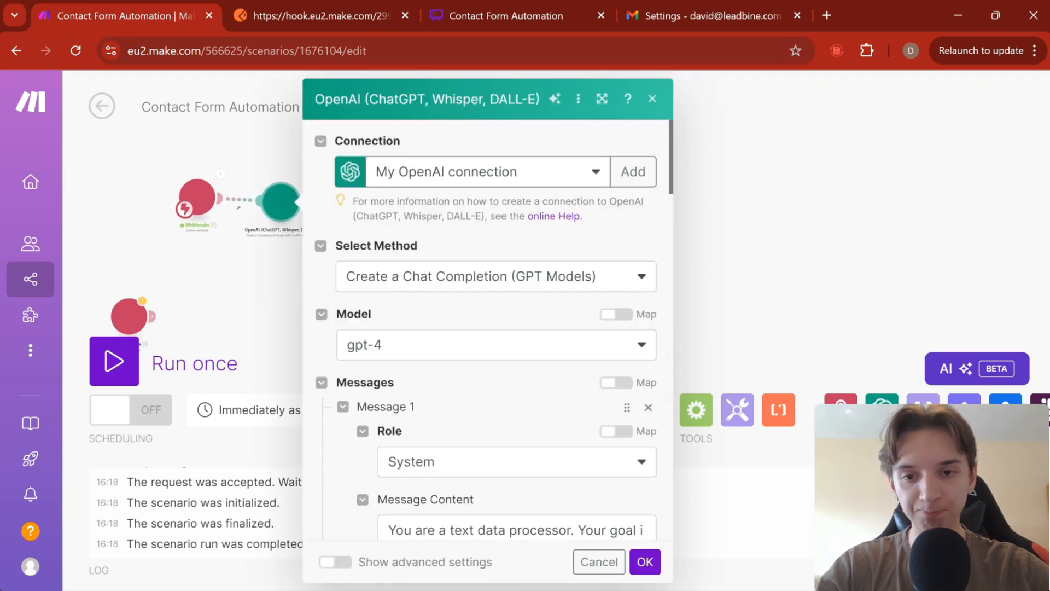
{"action": "scroll", "coordinate": [469, 223], "scroll_direction": "down", "scroll_amount": 5}
{"action": "scroll", "coordinate": [465, 317], "scroll_direction": "down", "scroll_amount": 3}
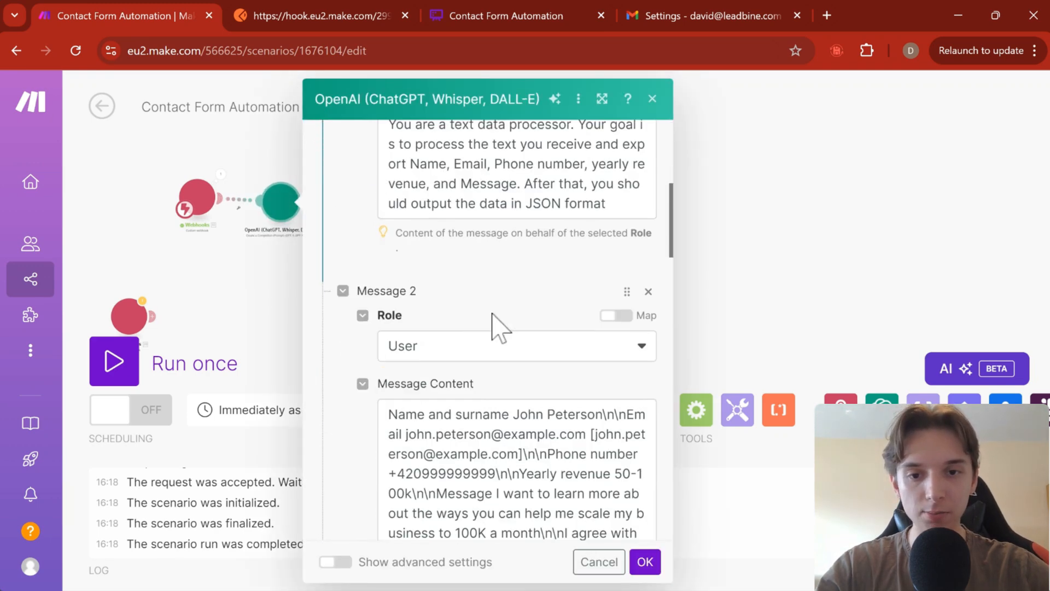
{"action": "scroll", "coordinate": [499, 194], "scroll_direction": "down", "scroll_amount": 2}
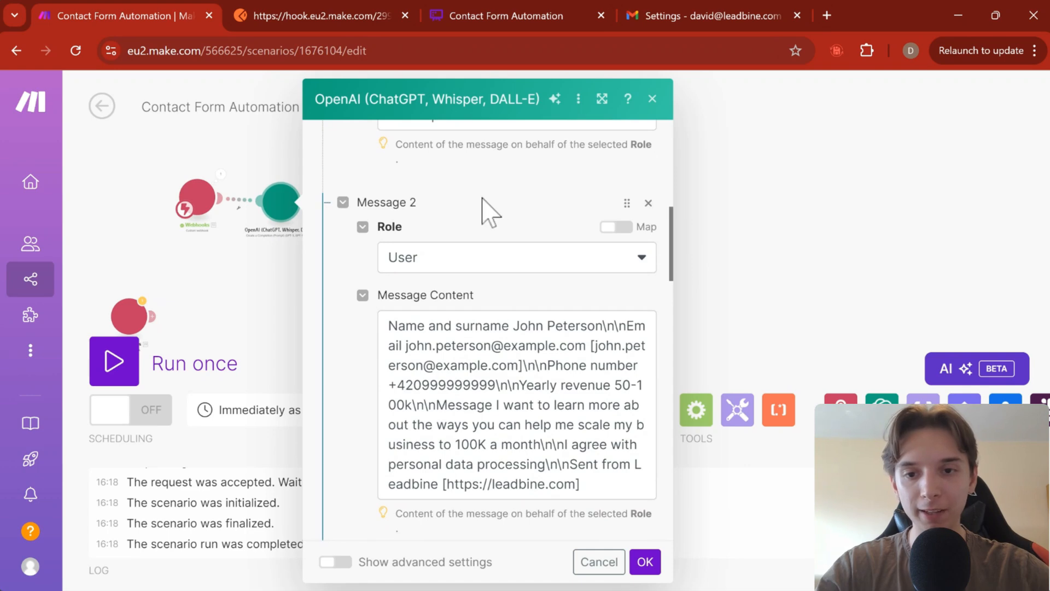
{"action": "scroll", "coordinate": [469, 340], "scroll_direction": "down", "scroll_amount": 2}
{"action": "left_click_drag", "start_coordinate": [388, 243], "coordinate": [583, 404]}
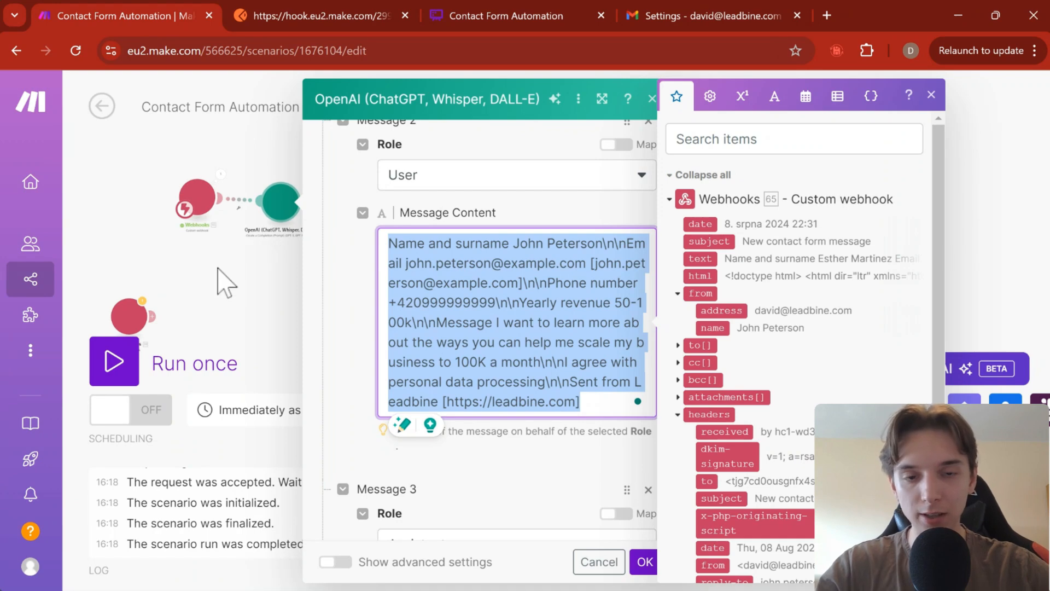
Inspect the text field in the webhook's output bundle to compare it with the sample submission
{"action": "left_click", "coordinate": [223, 185]}
{"action": "left_click", "coordinate": [220, 175]}
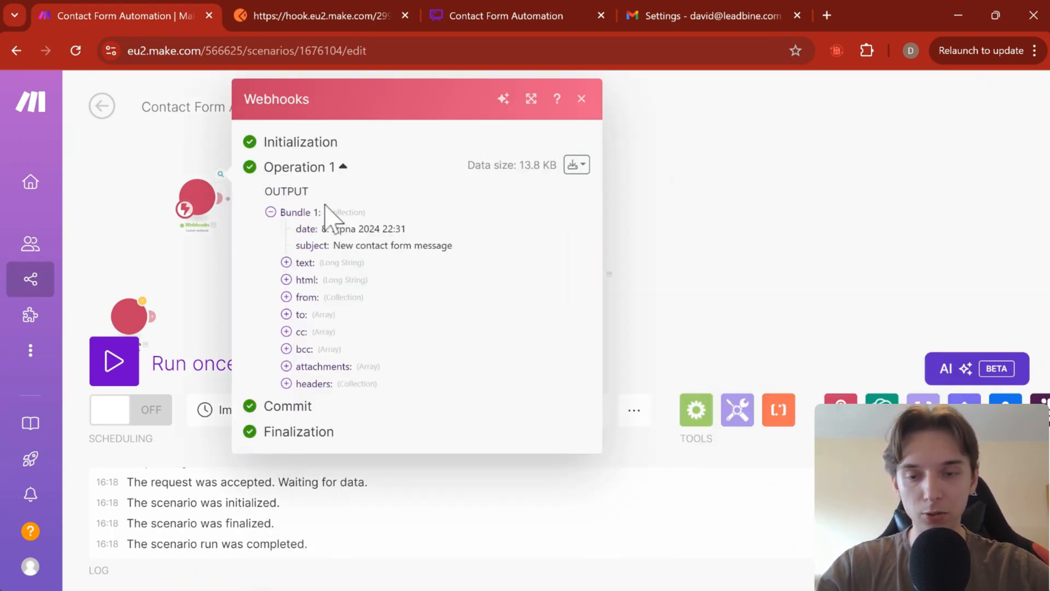
{"action": "left_click", "coordinate": [306, 262]}
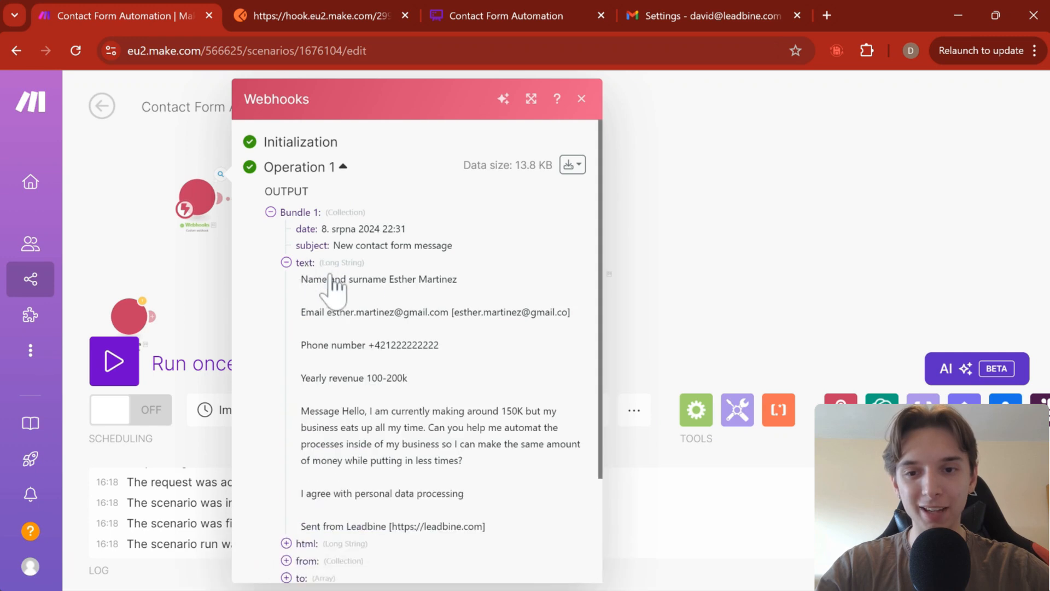
{"action": "scroll", "coordinate": [328, 246], "scroll_direction": "down", "scroll_amount": 2}
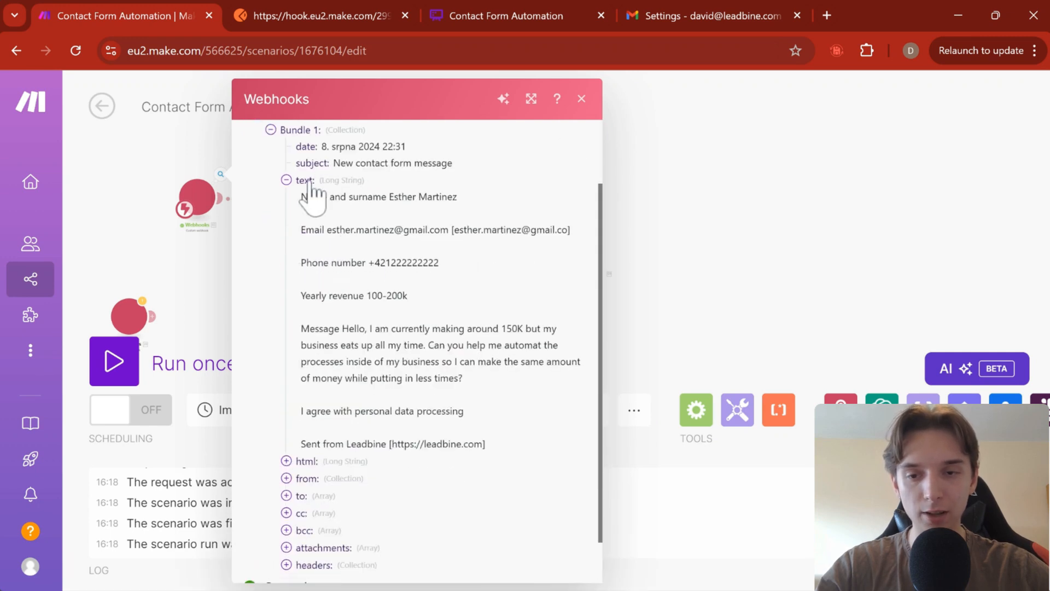
{"action": "double_click", "coordinate": [370, 201]}
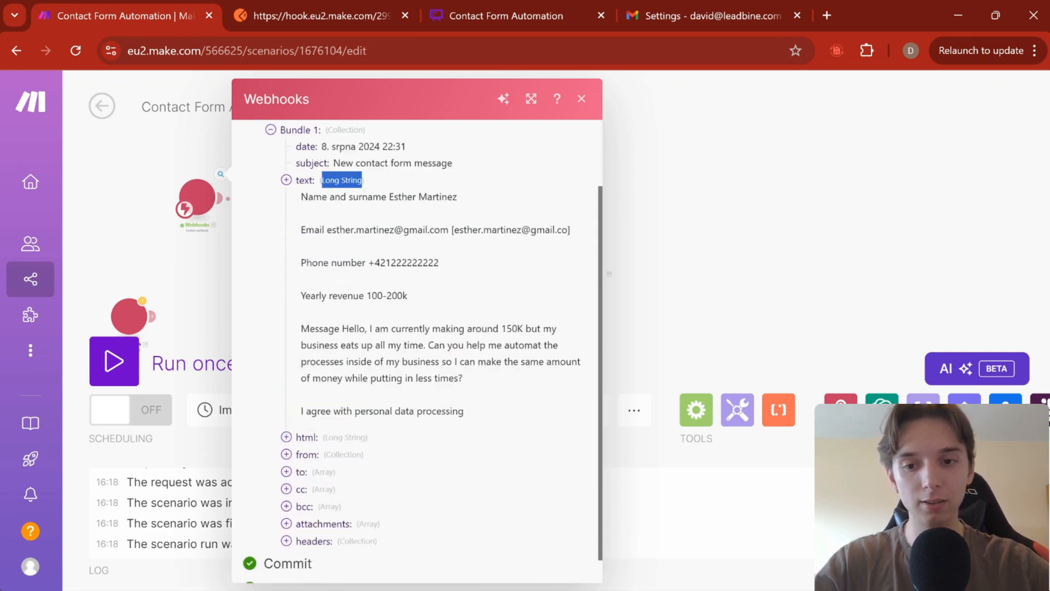
{"action": "left_click", "coordinate": [653, 245]}
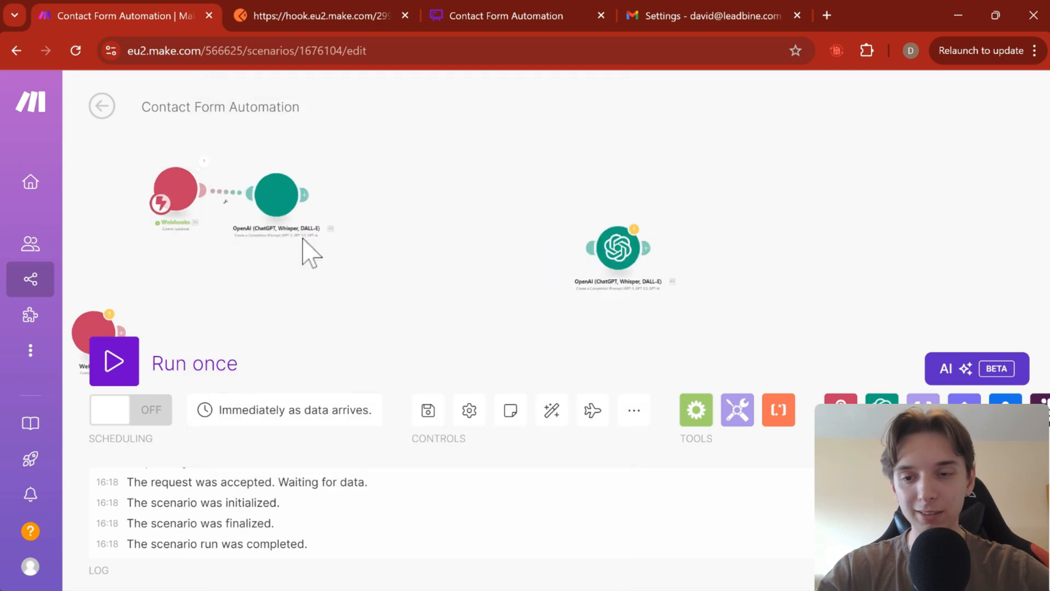
Reopen the attached OpenAI module's settings and review its System, User and Assistant example messages
{"action": "left_click", "coordinate": [276, 183]}
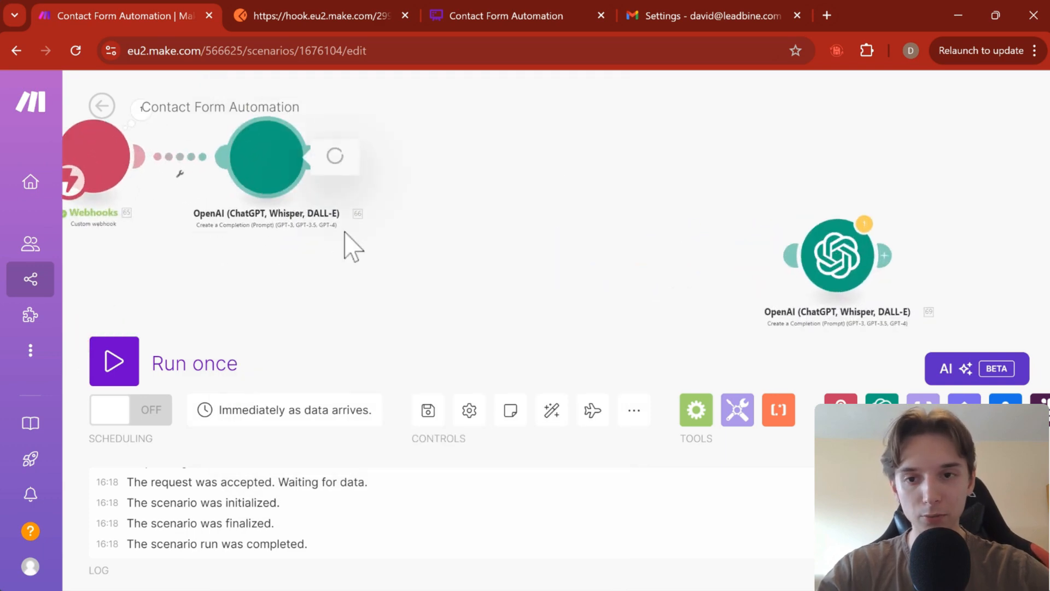
{"action": "scroll", "coordinate": [445, 304], "scroll_direction": "down", "scroll_amount": 10}
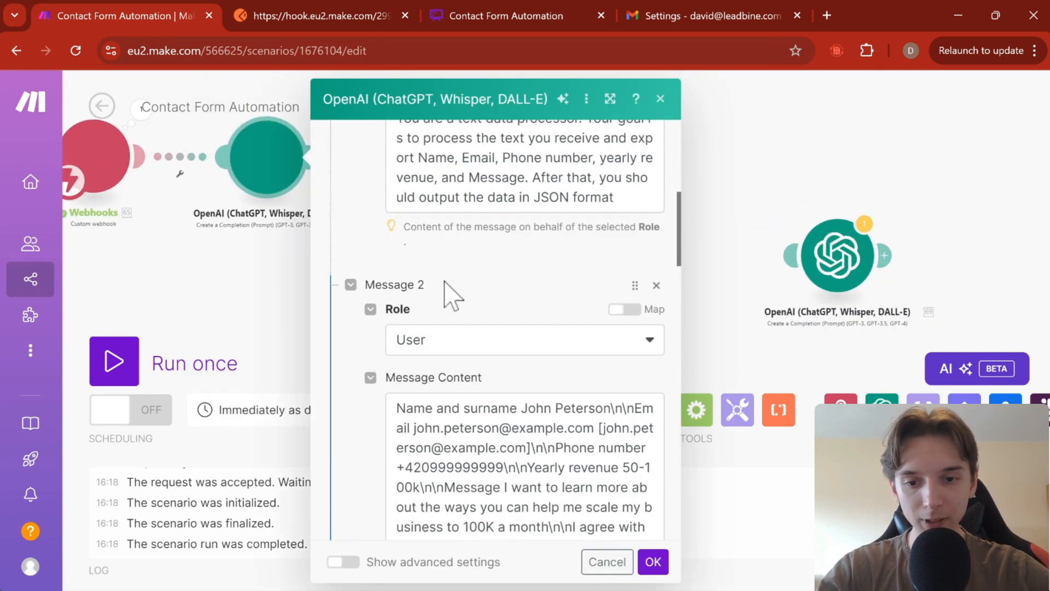
{"action": "scroll", "coordinate": [499, 297], "scroll_direction": "up", "scroll_amount": 2}
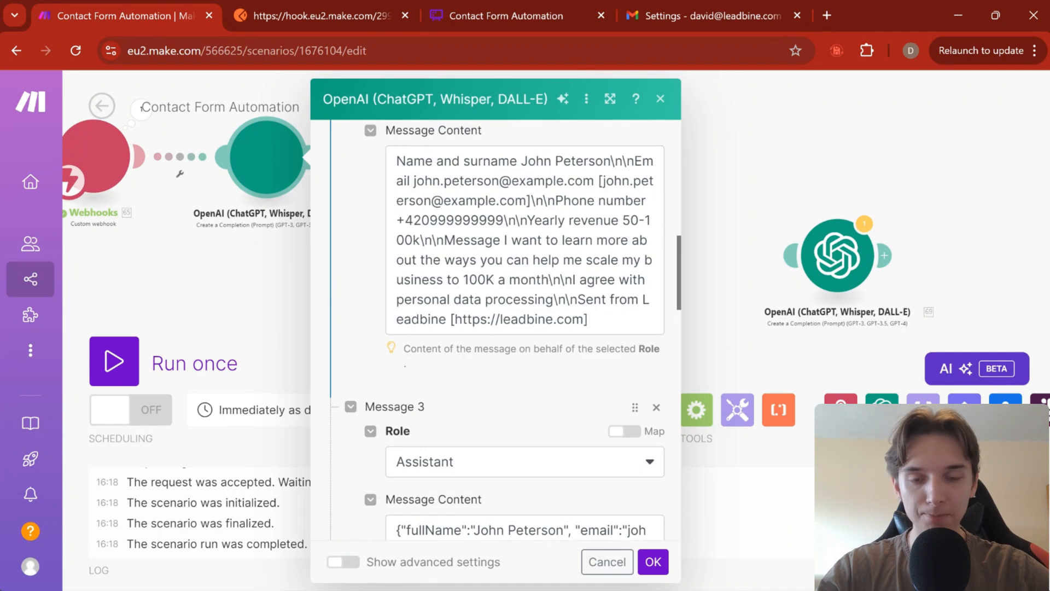
{"action": "scroll", "coordinate": [405, 241], "scroll_direction": "up", "scroll_amount": 3}
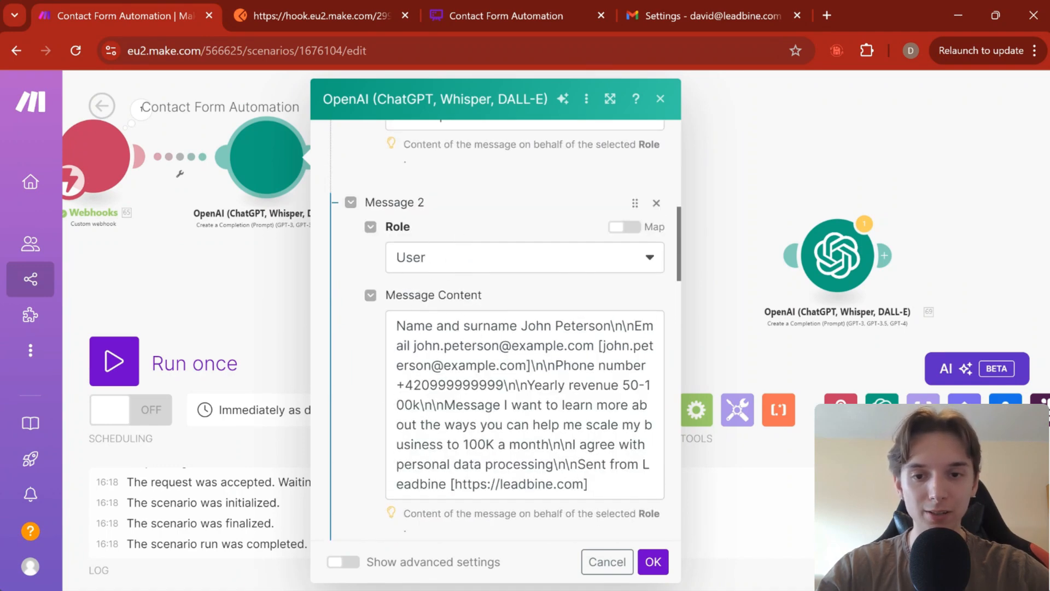
Examine the JSON structure in the third (Assistant) message, checking the fullName key and its value
{"action": "scroll", "coordinate": [495, 328], "scroll_direction": "down", "scroll_amount": 7}
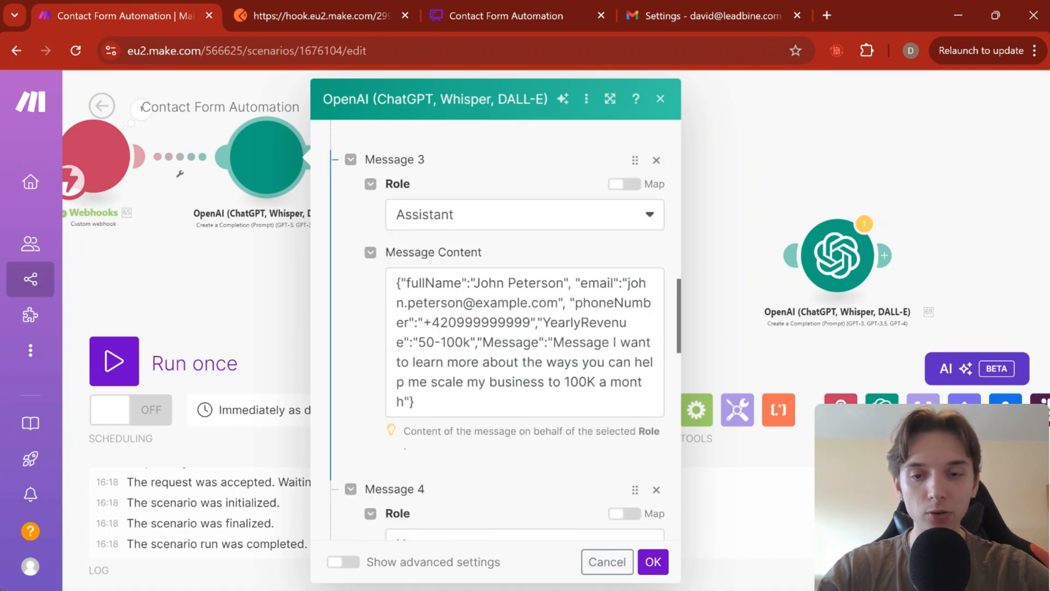
{"action": "left_click_drag", "start_coordinate": [424, 402], "coordinate": [395, 280]}
{"action": "key", "text": "ctrl+c"}
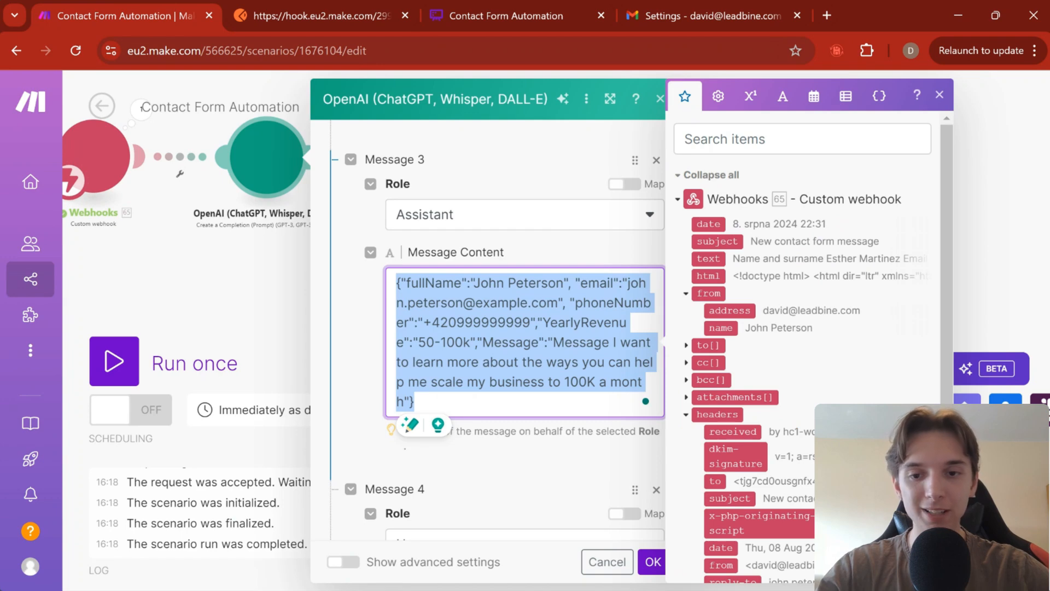
{"action": "left_click", "coordinate": [623, 279]}
{"action": "left_click", "coordinate": [611, 256]}
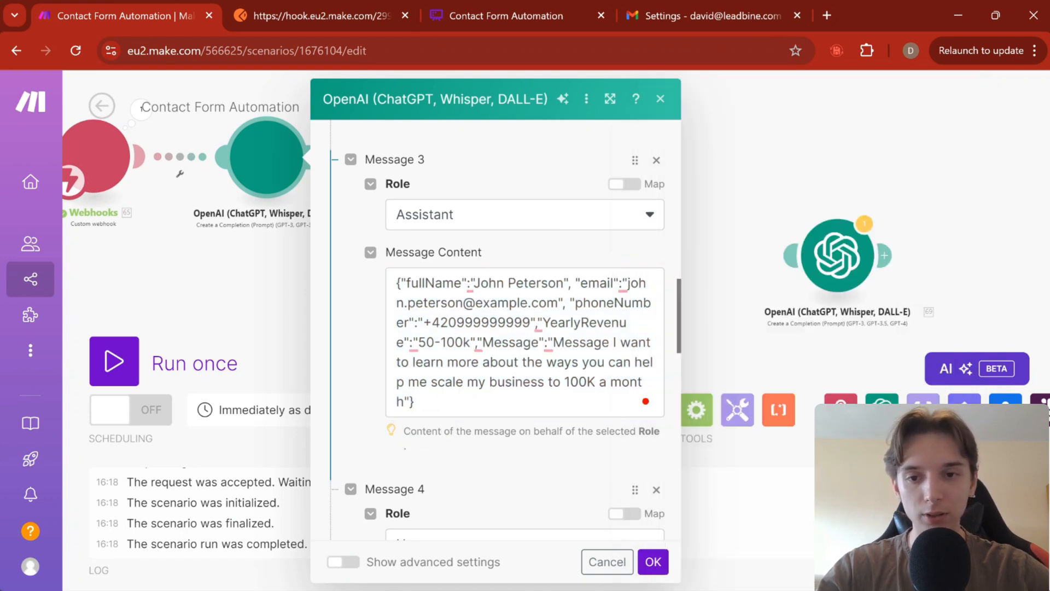
{"action": "left_click", "coordinate": [414, 401]}
{"action": "left_click", "coordinate": [407, 283]}
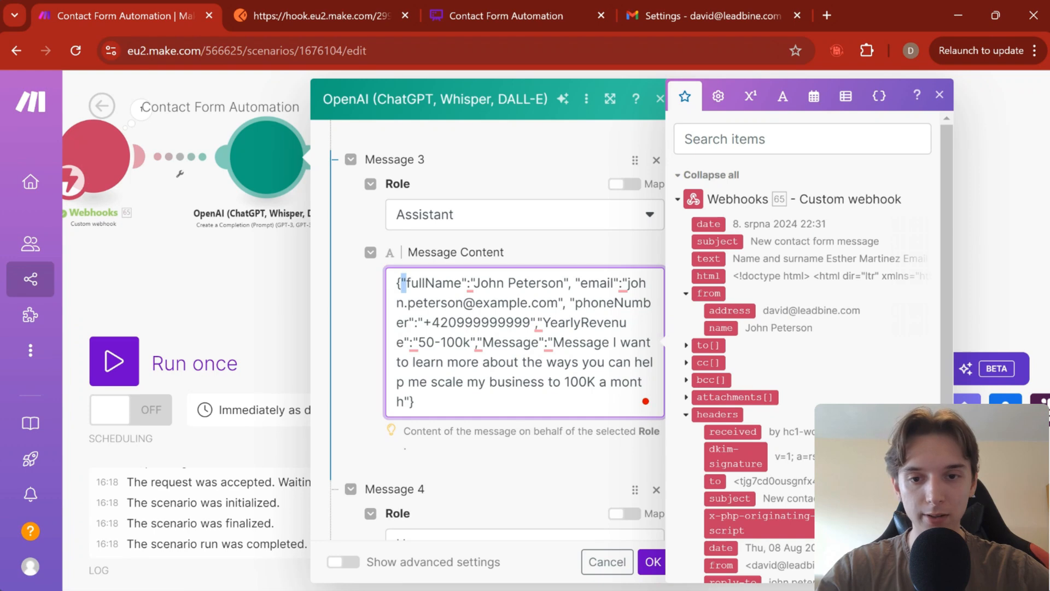
{"action": "left_click_drag", "start_coordinate": [463, 282], "coordinate": [410, 283]}
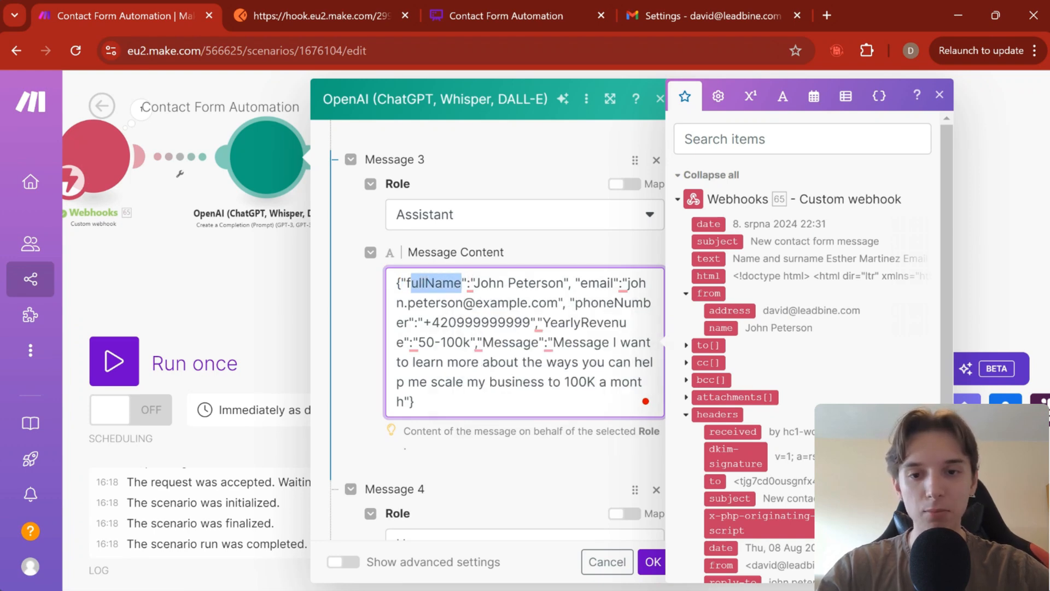
{"action": "left_click", "coordinate": [464, 283]}
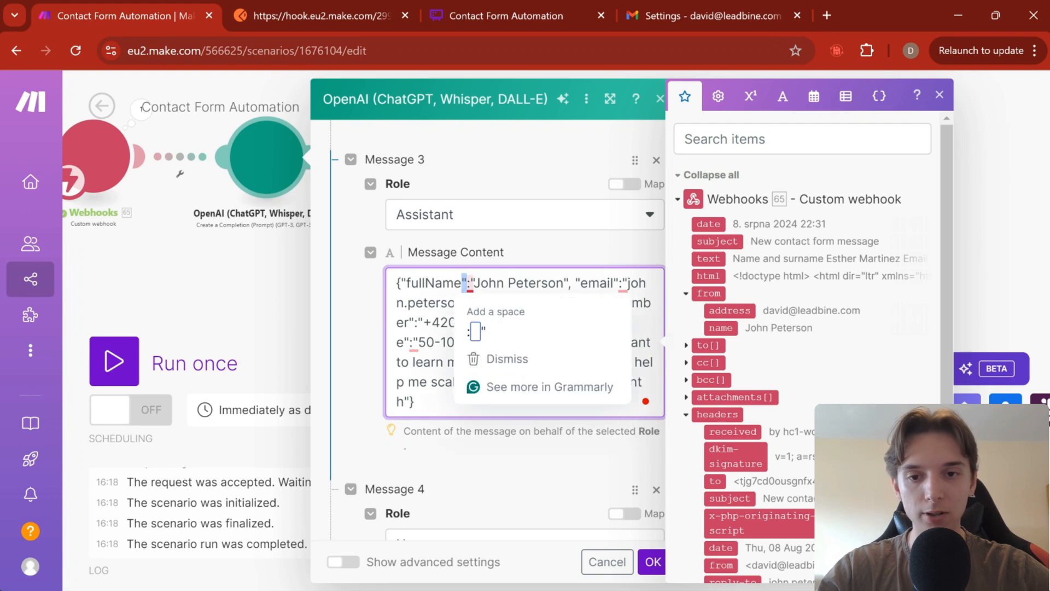
{"action": "left_click_drag", "start_coordinate": [470, 283], "coordinate": [569, 283]}
{"action": "left_click", "coordinate": [569, 283]}
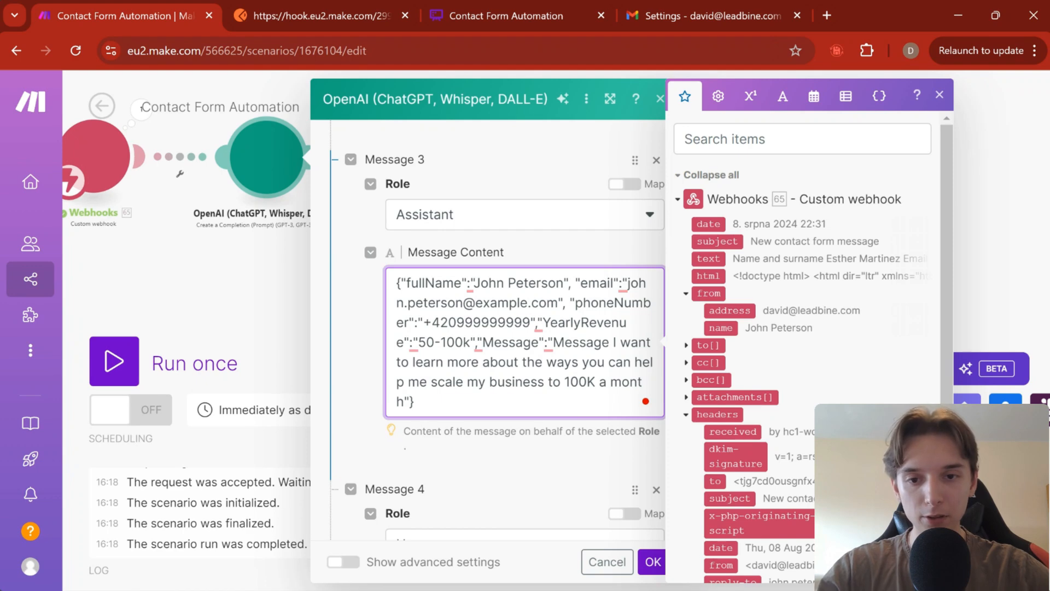
Compare the fullName value in the third (Assistant) message with the name in the second (User) message's sample submission
{"action": "scroll", "coordinate": [506, 143], "scroll_direction": "up", "scroll_amount": 6}
{"action": "scroll", "coordinate": [541, 164], "scroll_direction": "down", "scroll_amount": 3}
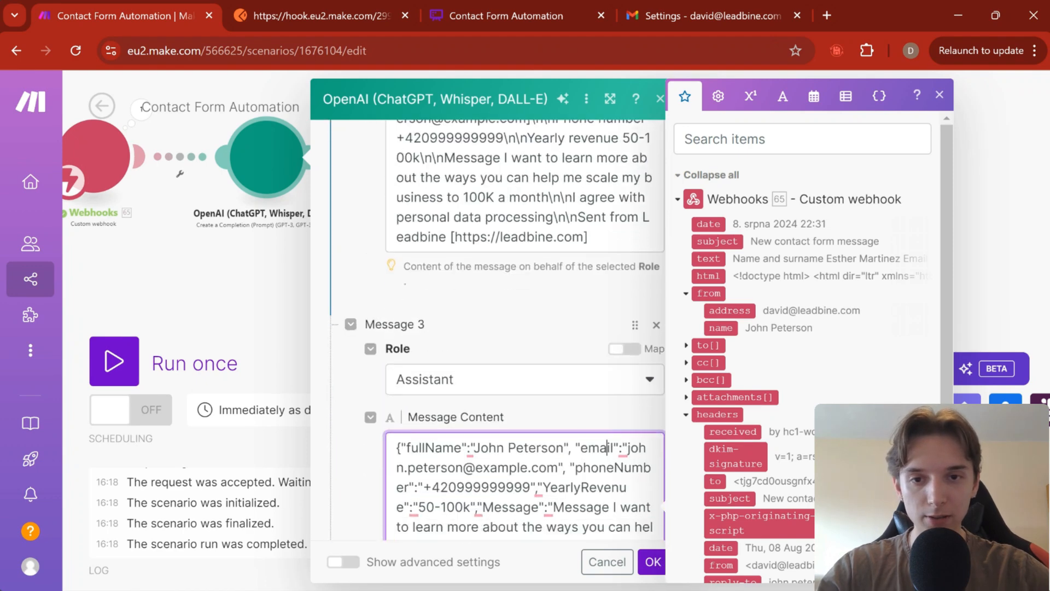
{"action": "scroll", "coordinate": [607, 447], "scroll_direction": "up", "scroll_amount": 3}
{"action": "scroll", "coordinate": [525, 188], "scroll_direction": "down", "scroll_amount": 6}
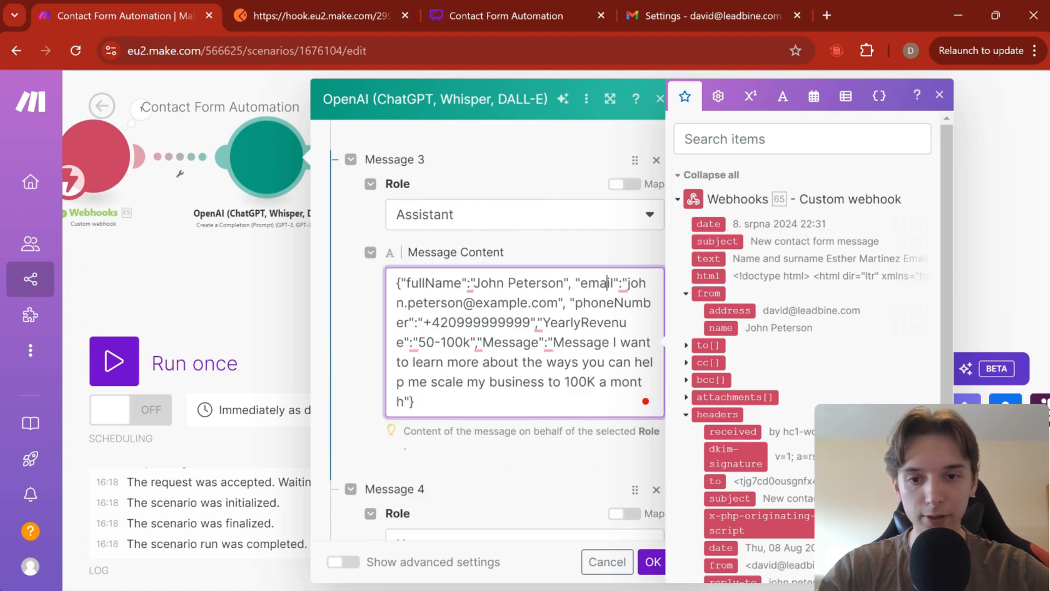
{"action": "left_click_drag", "start_coordinate": [474, 283], "coordinate": [564, 283]}
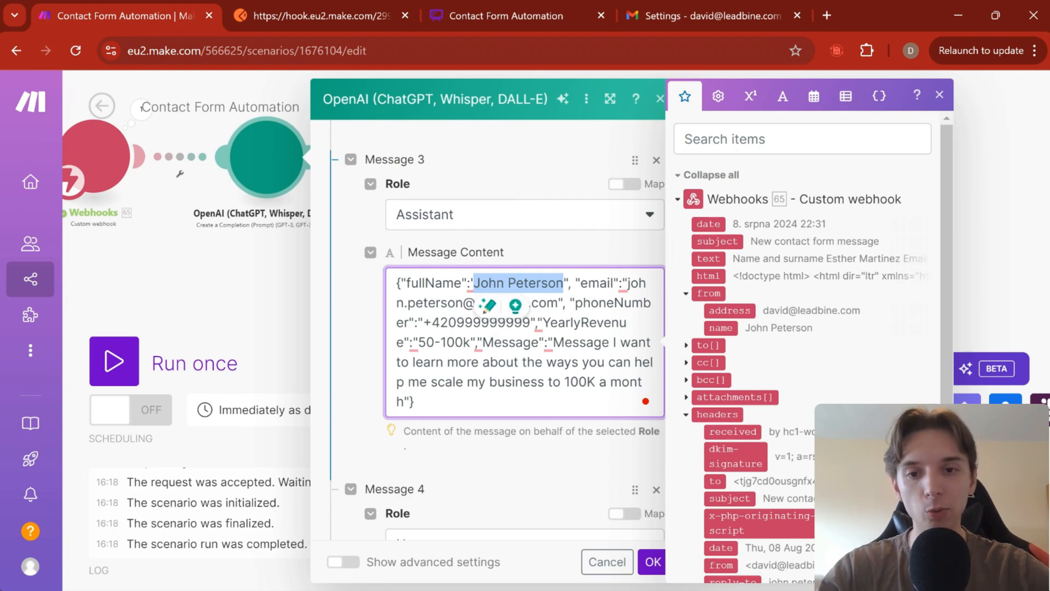
{"action": "scroll", "coordinate": [486, 329], "scroll_direction": "up", "scroll_amount": 5}
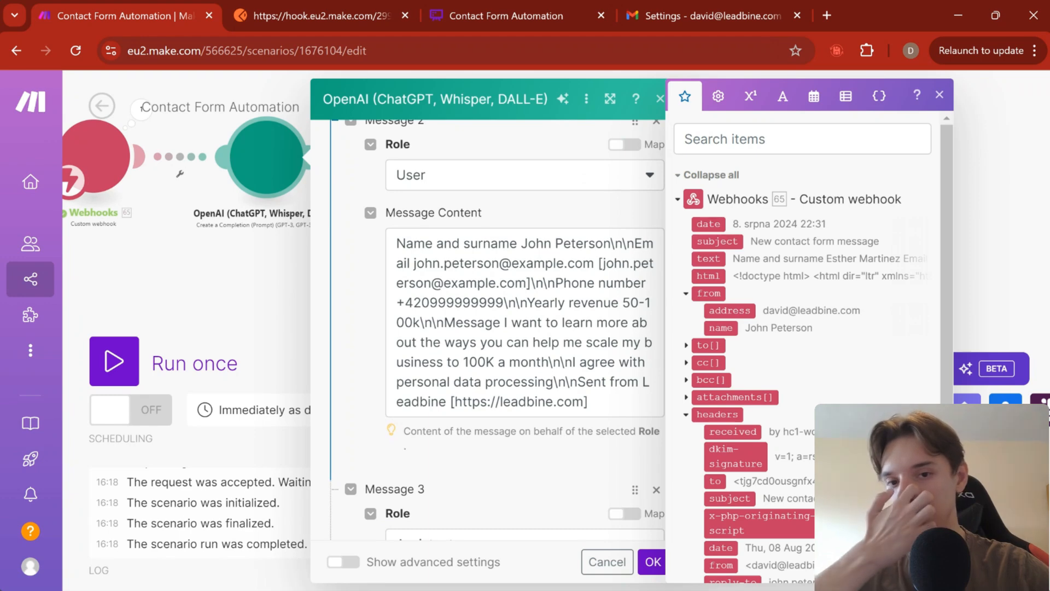
{"action": "scroll", "coordinate": [600, 283], "scroll_direction": "down", "scroll_amount": 6}
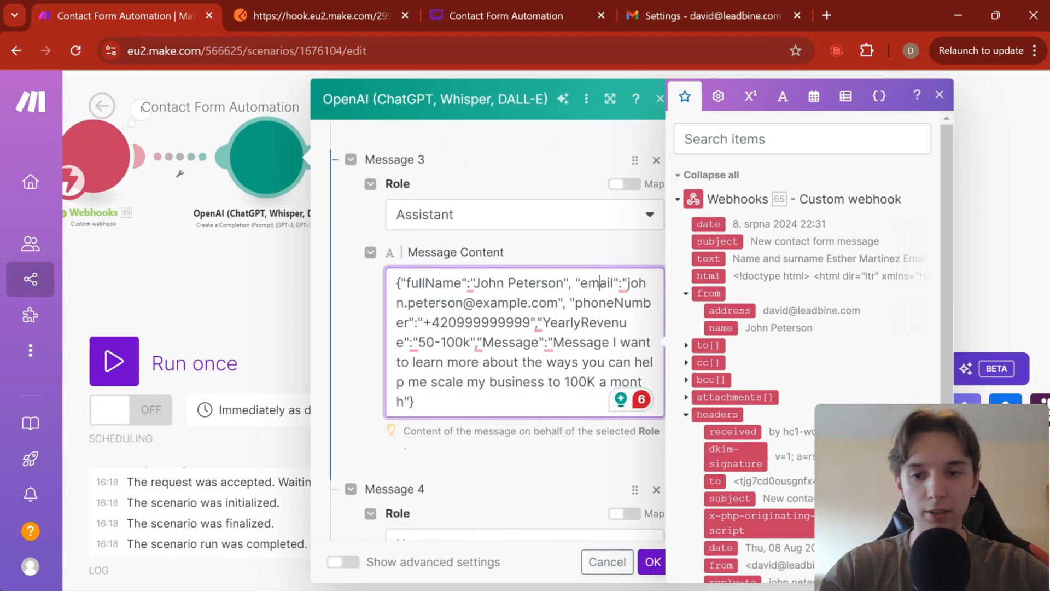
Compare the phone number, yearly revenue and message text in the sample submission with the JSON in the third (Assistant) message
{"action": "left_click_drag", "start_coordinate": [432, 323], "coordinate": [472, 323]}
{"action": "scroll", "coordinate": [486, 329], "scroll_direction": "up", "scroll_amount": 4}
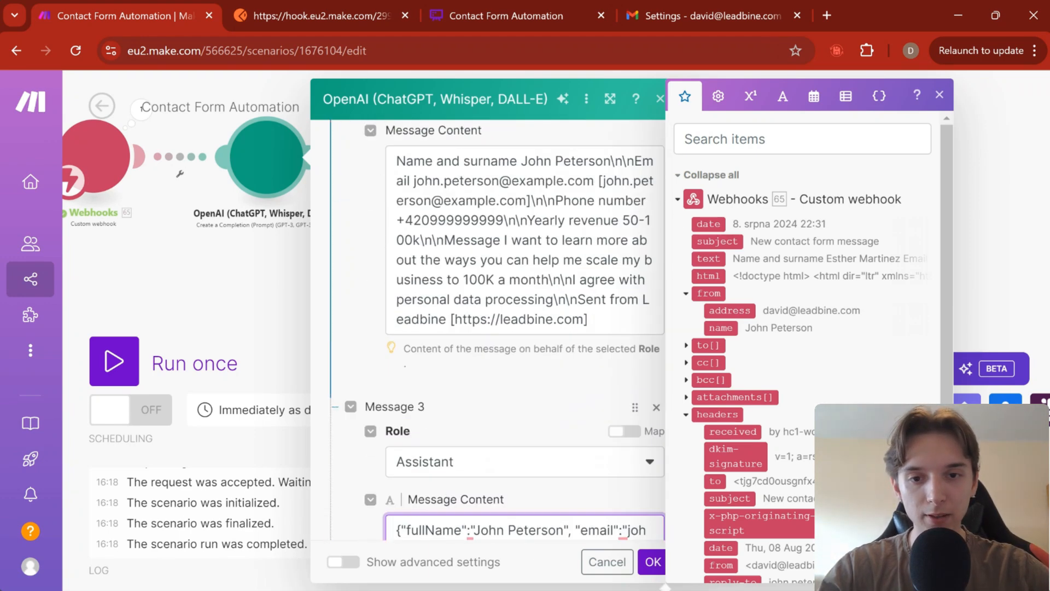
{"action": "left_click_drag", "start_coordinate": [453, 220], "coordinate": [542, 220]}
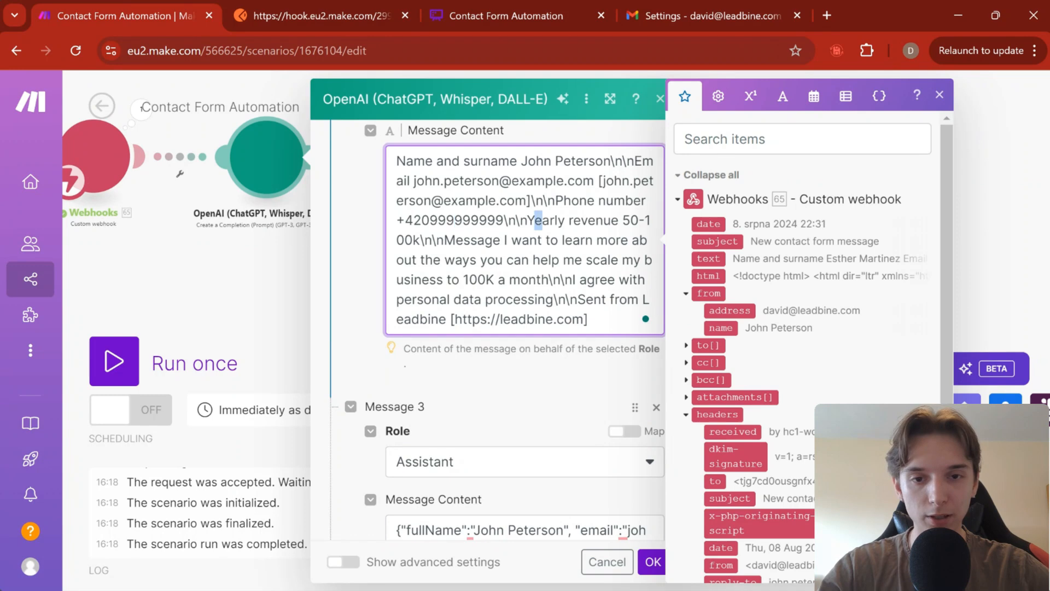
{"action": "left_click_drag", "start_coordinate": [629, 221], "coordinate": [420, 240]}
{"action": "left_click", "coordinate": [470, 240]}
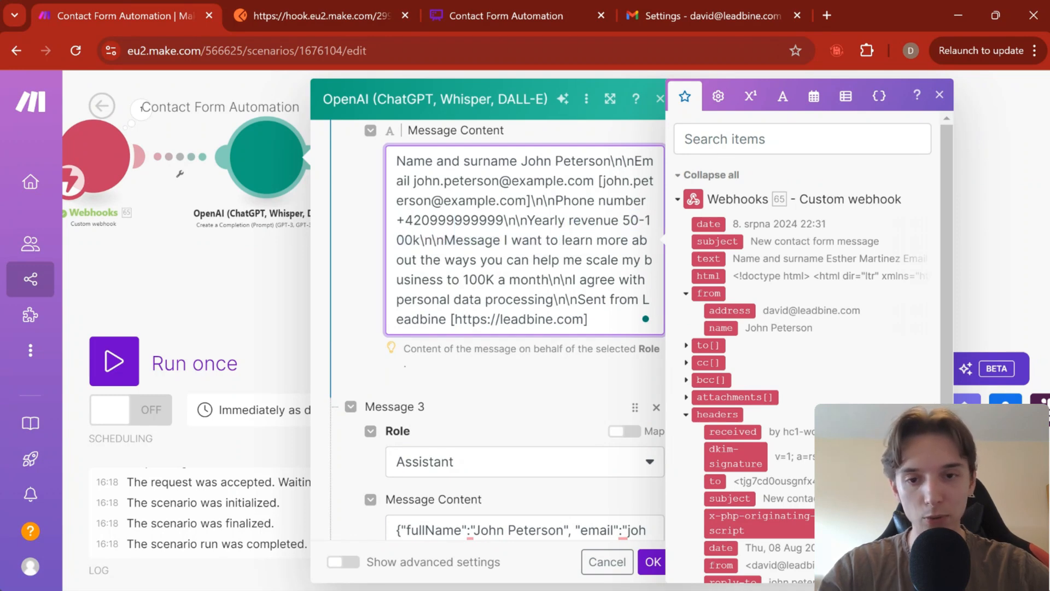
{"action": "left_click_drag", "start_coordinate": [504, 240], "coordinate": [546, 299]}
{"action": "scroll", "coordinate": [541, 349], "scroll_direction": "down", "scroll_amount": 2}
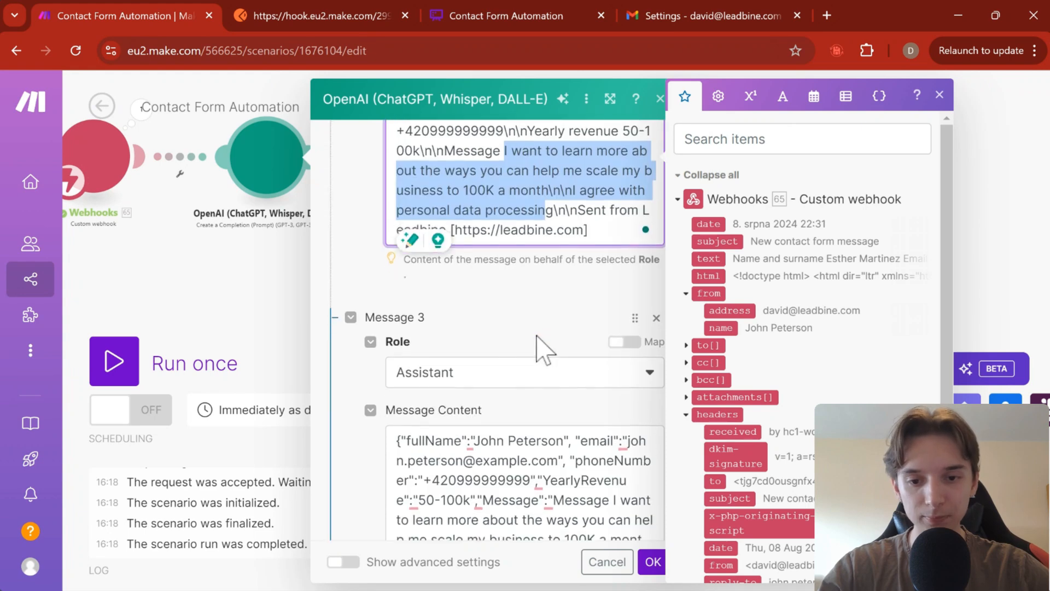
{"action": "scroll", "coordinate": [542, 350], "scroll_direction": "down", "scroll_amount": 5}
{"action": "left_click_drag", "start_coordinate": [533, 347], "coordinate": [372, 191]}
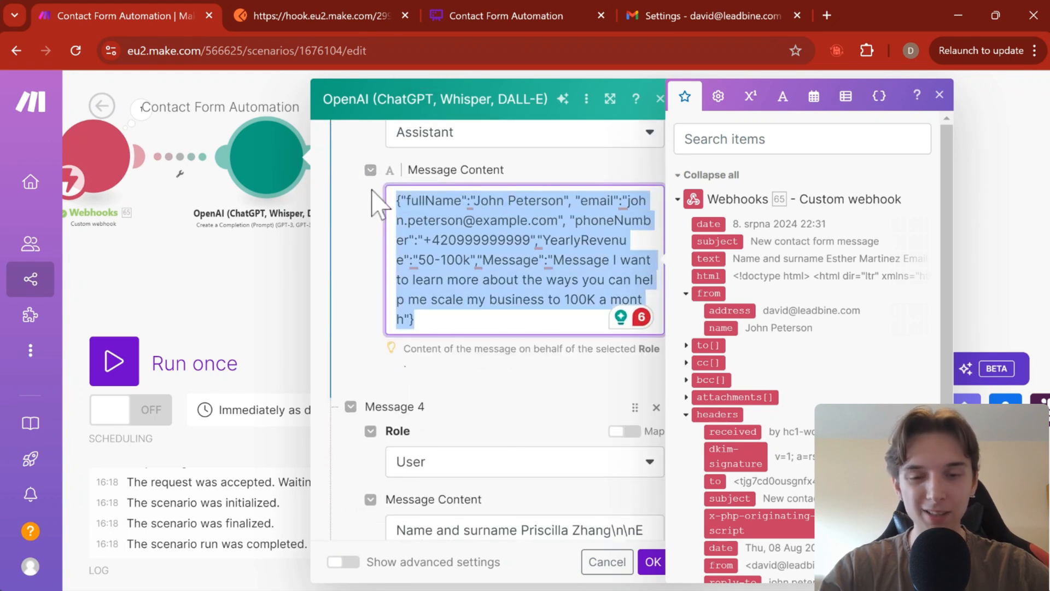
{"action": "key", "text": "ctrl+v"}
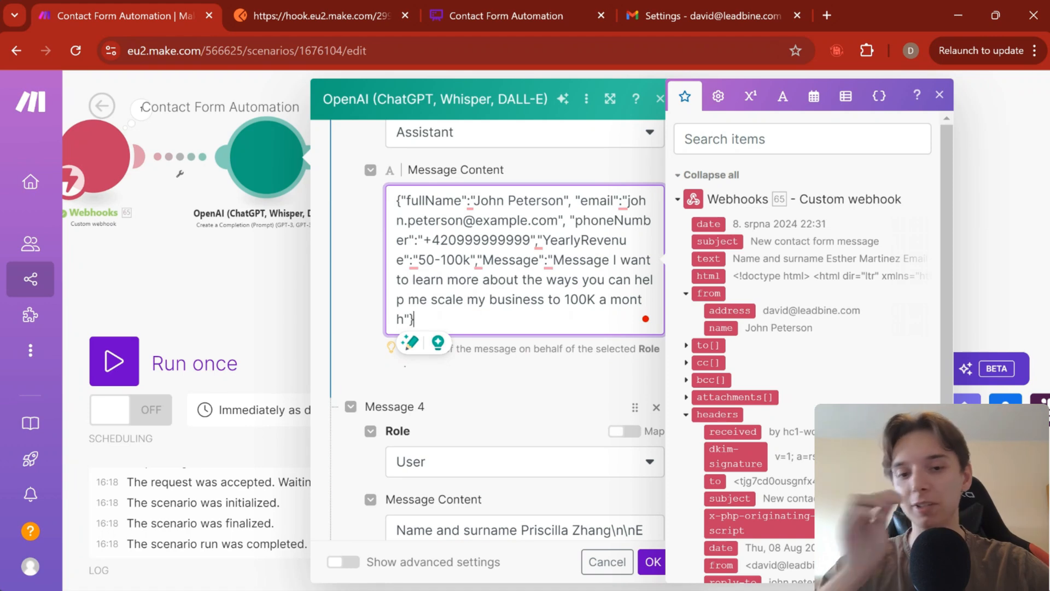
Examine the second sample form submission in the fourth (User) message of the OpenAI module
{"action": "left_click", "coordinate": [520, 410]}
{"action": "scroll", "coordinate": [520, 410], "scroll_direction": "down", "scroll_amount": 5}
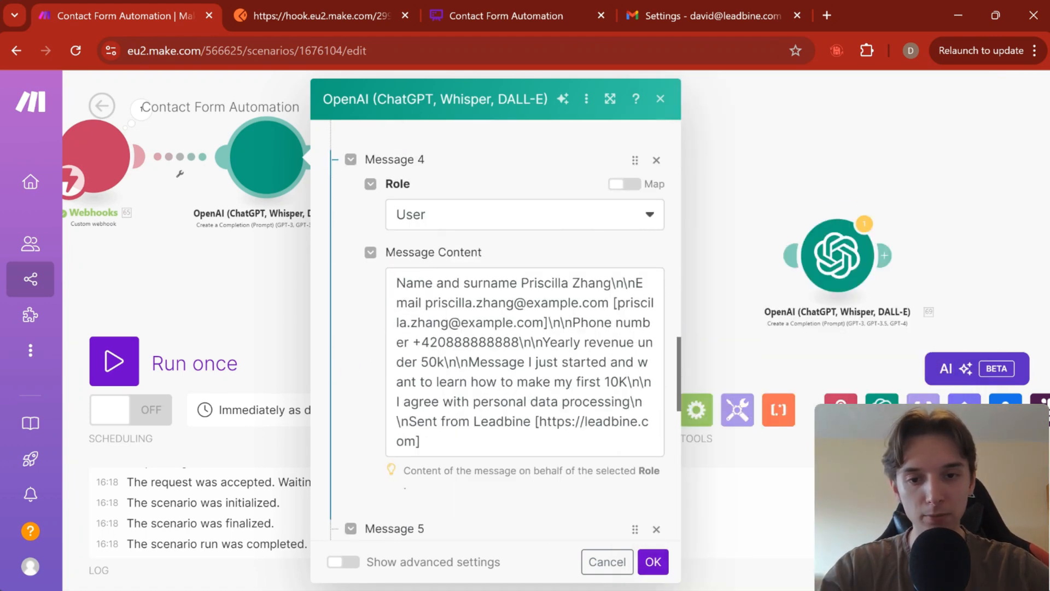
{"action": "left_click", "coordinate": [494, 381]}
{"action": "key", "text": "ctrl+a"}
{"action": "left_click", "coordinate": [494, 504]}
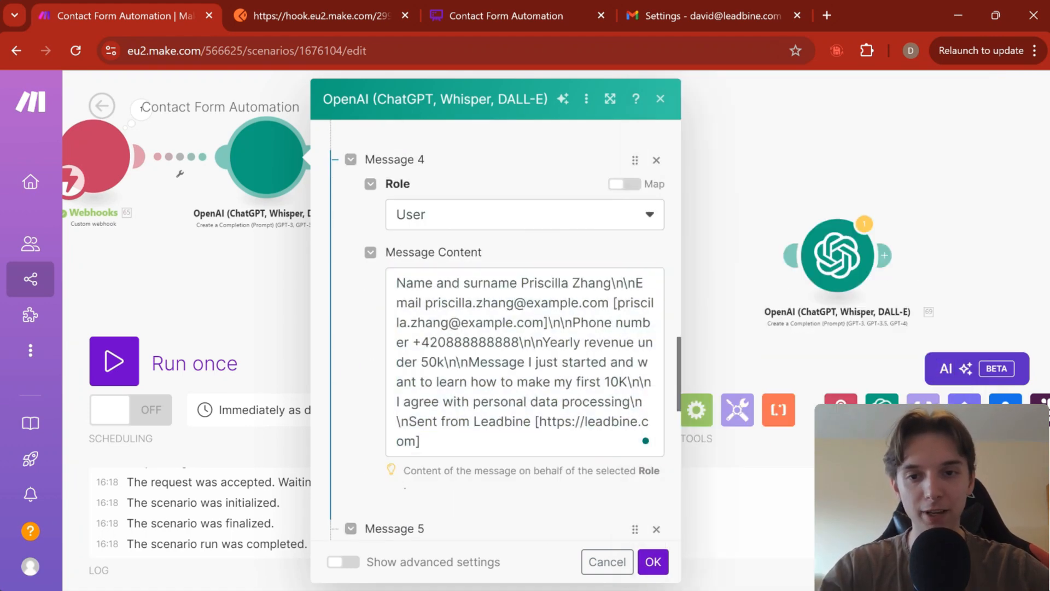
{"action": "scroll", "coordinate": [460, 306], "scroll_direction": "up", "scroll_amount": 3}
{"action": "scroll", "coordinate": [459, 306], "scroll_direction": "down", "scroll_amount": 3}
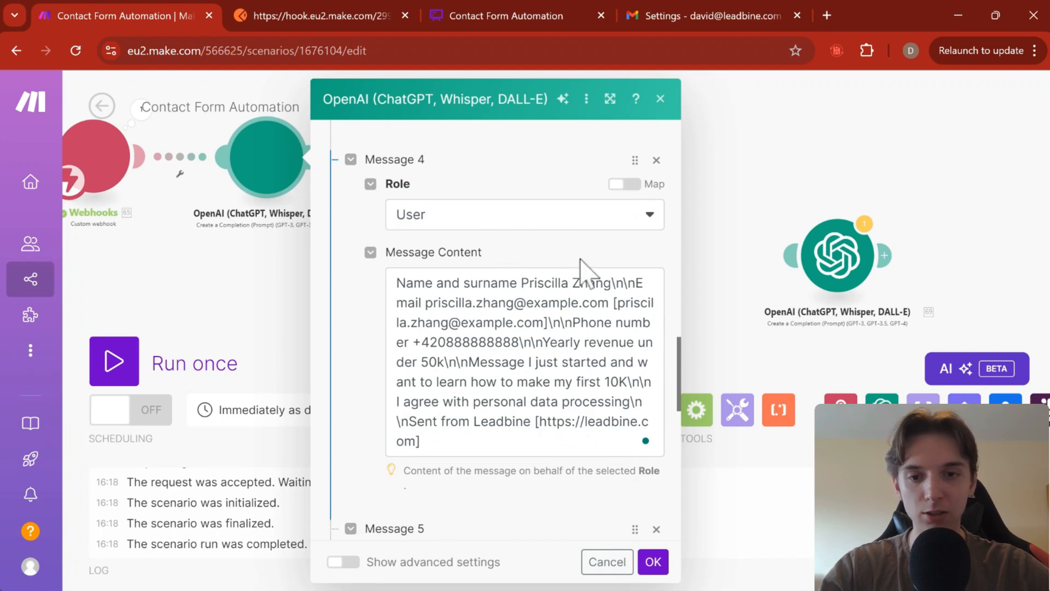
{"action": "scroll", "coordinate": [547, 251], "scroll_direction": "down", "scroll_amount": 3}
{"action": "left_click_drag", "start_coordinate": [498, 220], "coordinate": [529, 299]}
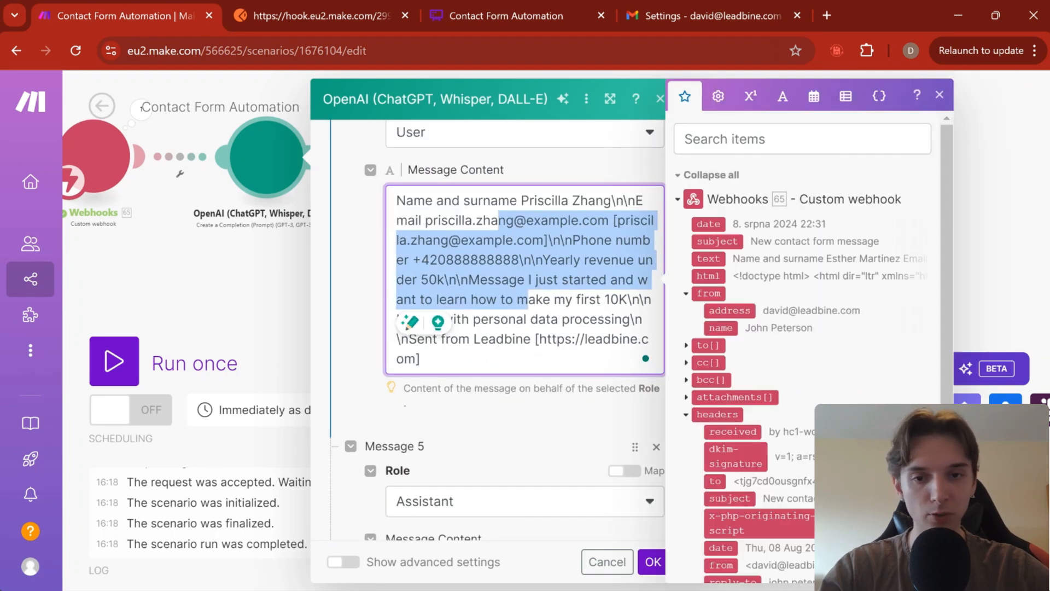
{"action": "left_click", "coordinate": [421, 359]}
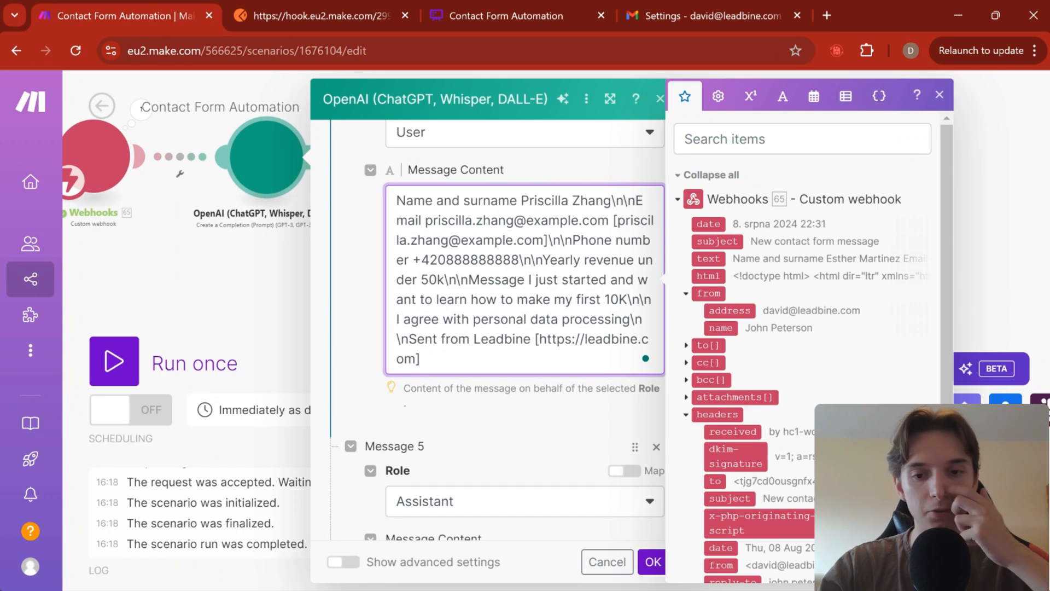
Inspect the matching JSON output example in the fifth (Assistant) message
{"action": "left_click", "coordinate": [586, 434]}
{"action": "scroll", "coordinate": [547, 410], "scroll_direction": "down", "scroll_amount": 3}
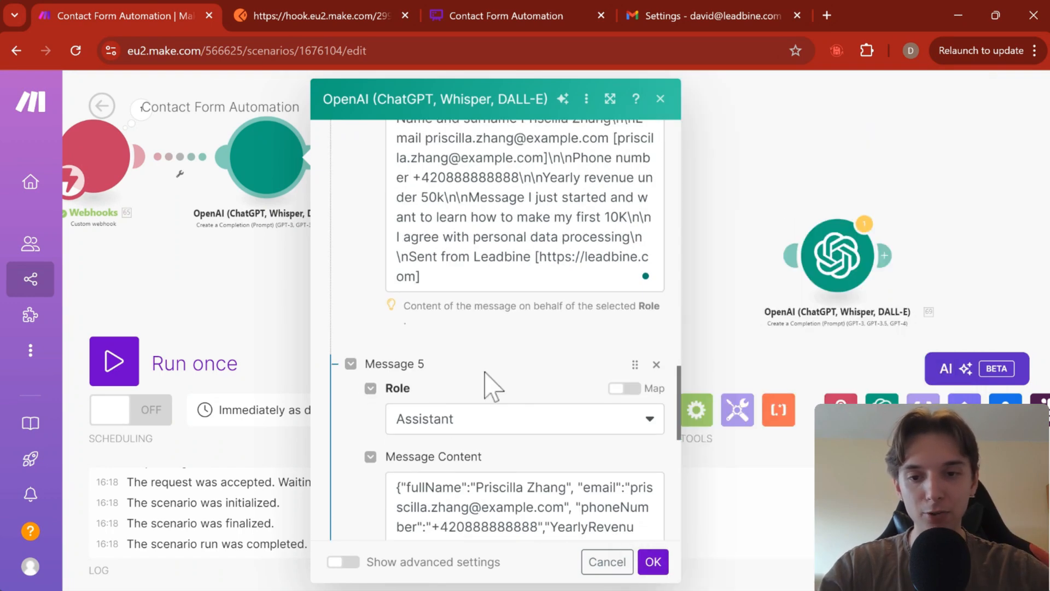
{"action": "scroll", "coordinate": [441, 432], "scroll_direction": "down", "scroll_amount": 3}
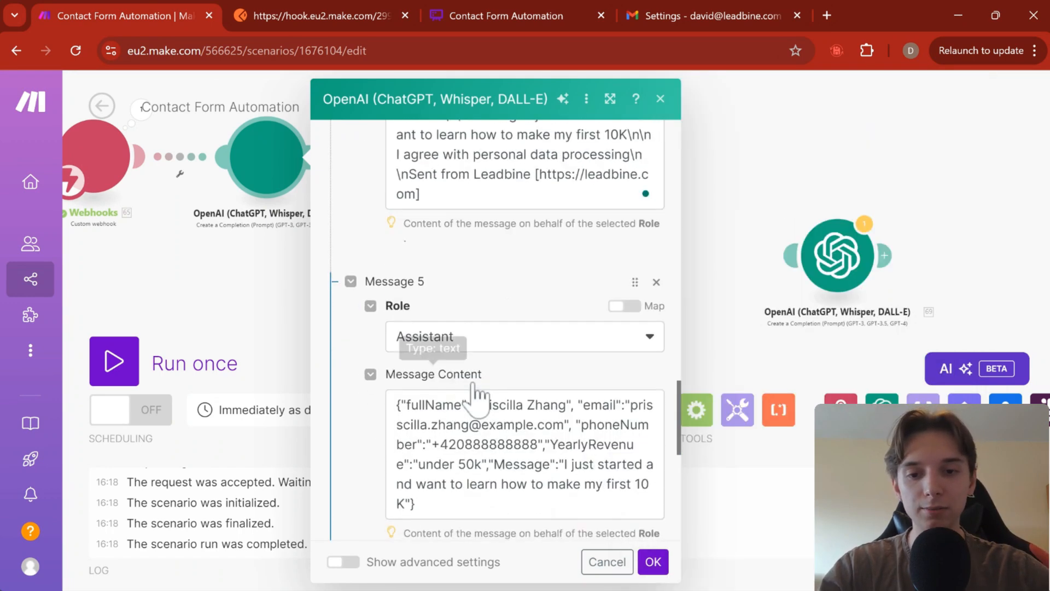
{"action": "left_click_drag", "start_coordinate": [470, 429], "coordinate": [383, 320]}
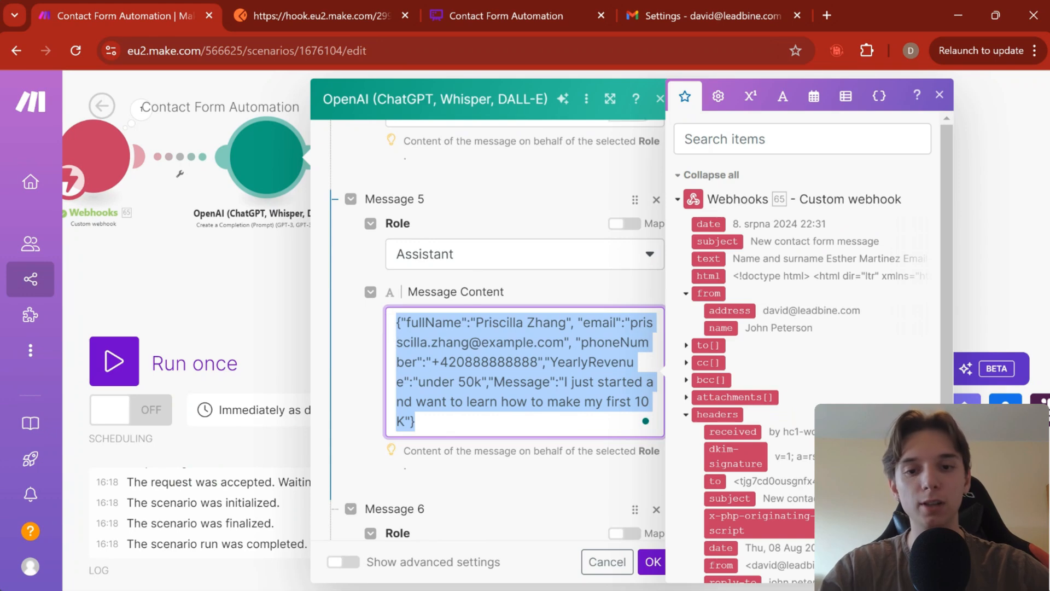
{"action": "left_click", "coordinate": [586, 302]}
{"action": "scroll", "coordinate": [590, 293], "scroll_direction": "down", "scroll_amount": 3}
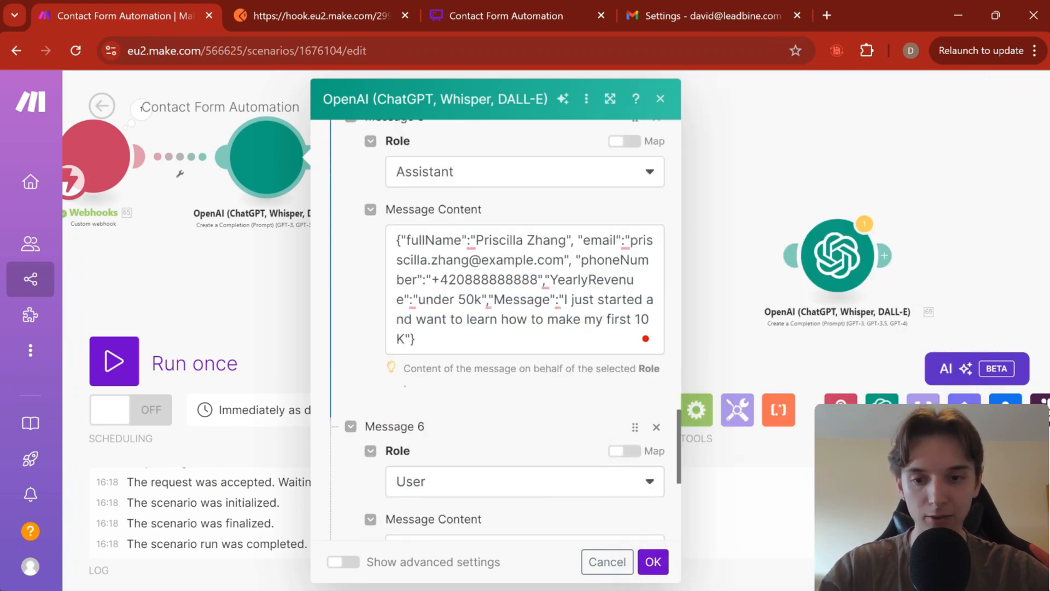
Check the role and the mapped webhook text in the sixth message of the OpenAI module
{"action": "scroll", "coordinate": [495, 326], "scroll_direction": "down", "scroll_amount": 3}
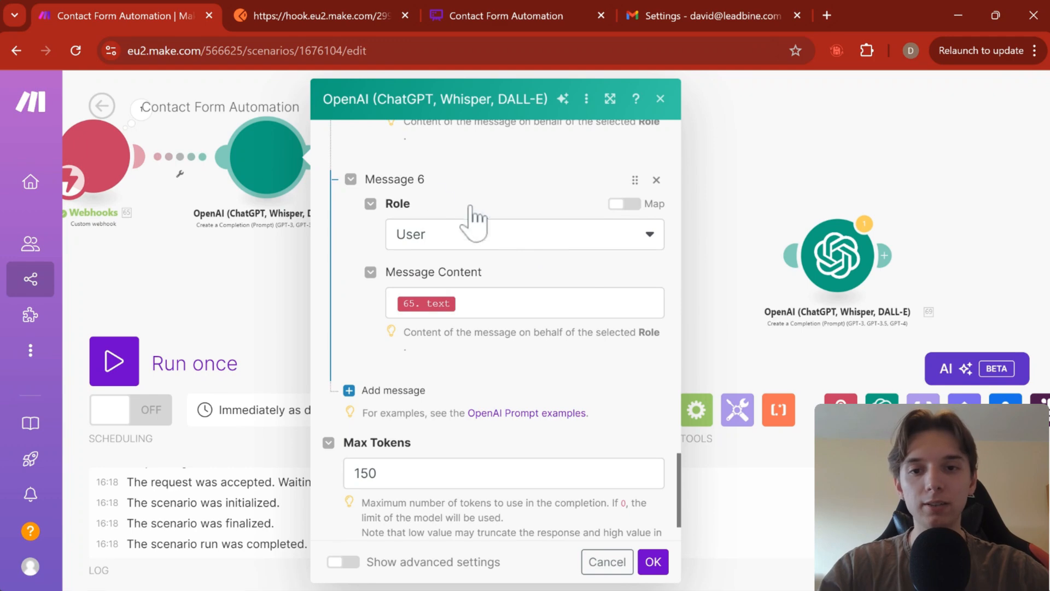
{"action": "scroll", "coordinate": [467, 218], "scroll_direction": "down", "scroll_amount": 1}
{"action": "scroll", "coordinate": [469, 235], "scroll_direction": "up", "scroll_amount": 3}
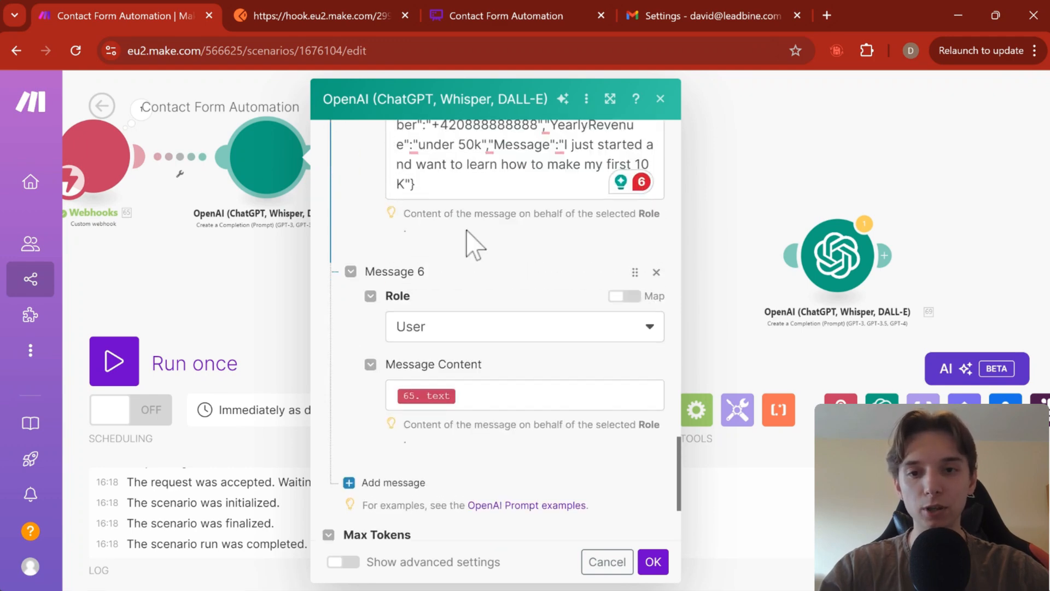
{"action": "left_click", "coordinate": [440, 340]}
{"action": "left_click", "coordinate": [432, 333]}
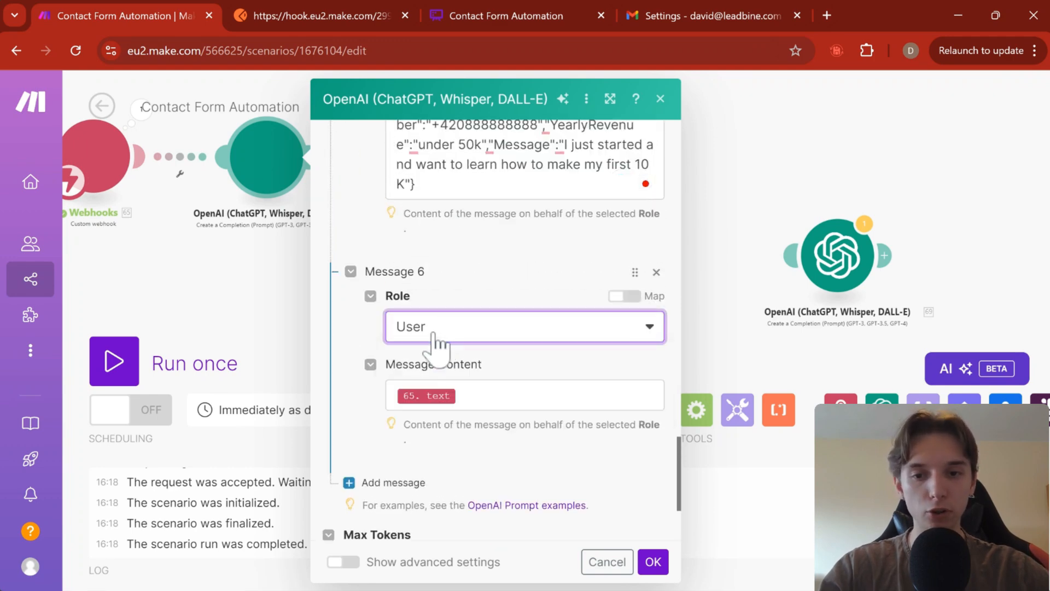
Map the webhook's text field into the sixth message's content again and remove the duplicate
{"action": "left_click", "coordinate": [472, 395]}
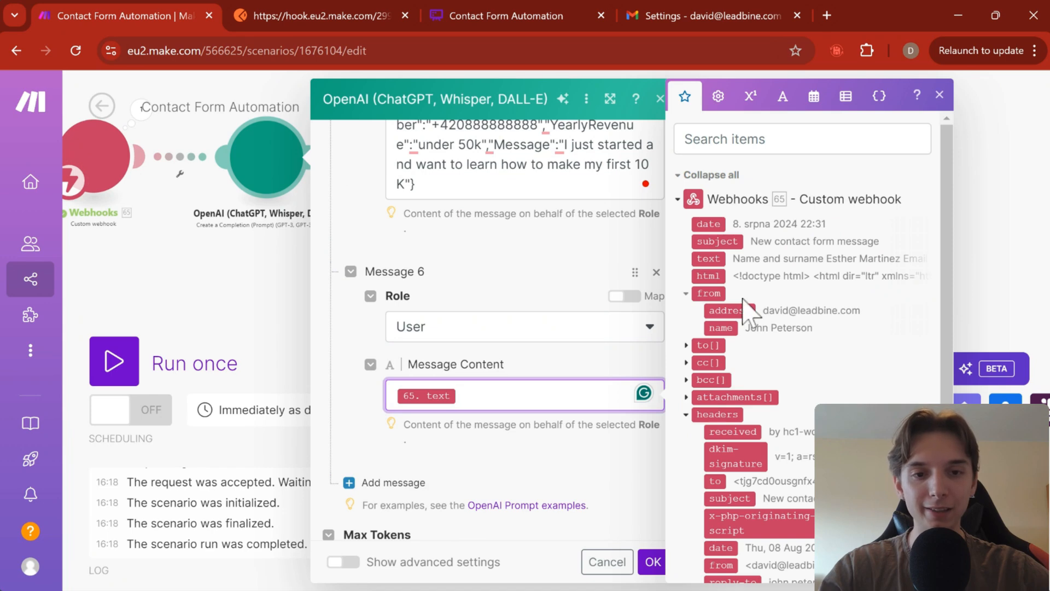
{"action": "left_click_drag", "start_coordinate": [711, 266], "coordinate": [520, 399]}
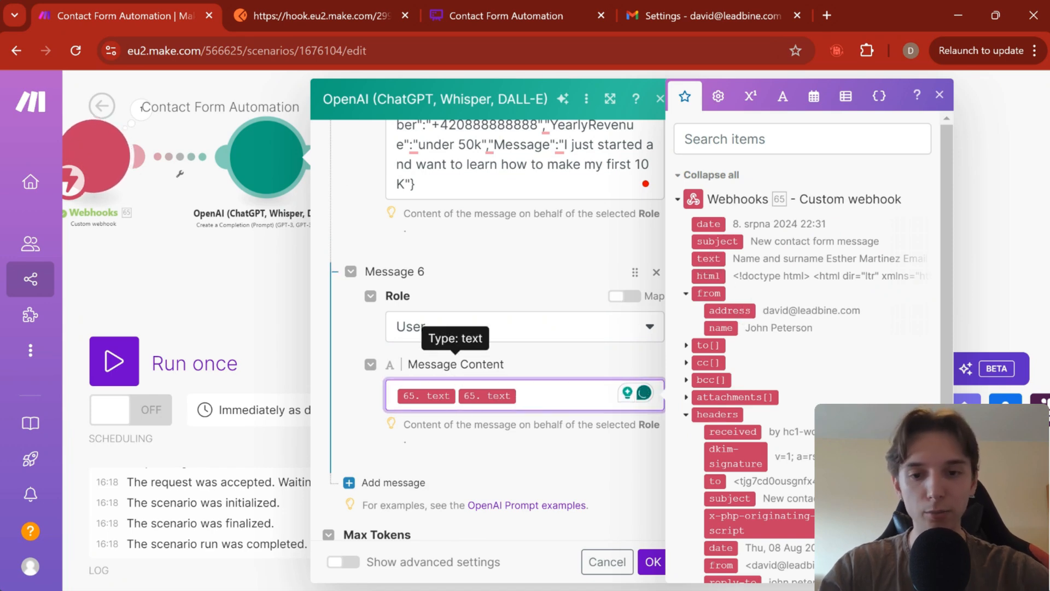
{"action": "key", "text": "BackSpace"}
{"action": "left_click", "coordinate": [569, 372]}
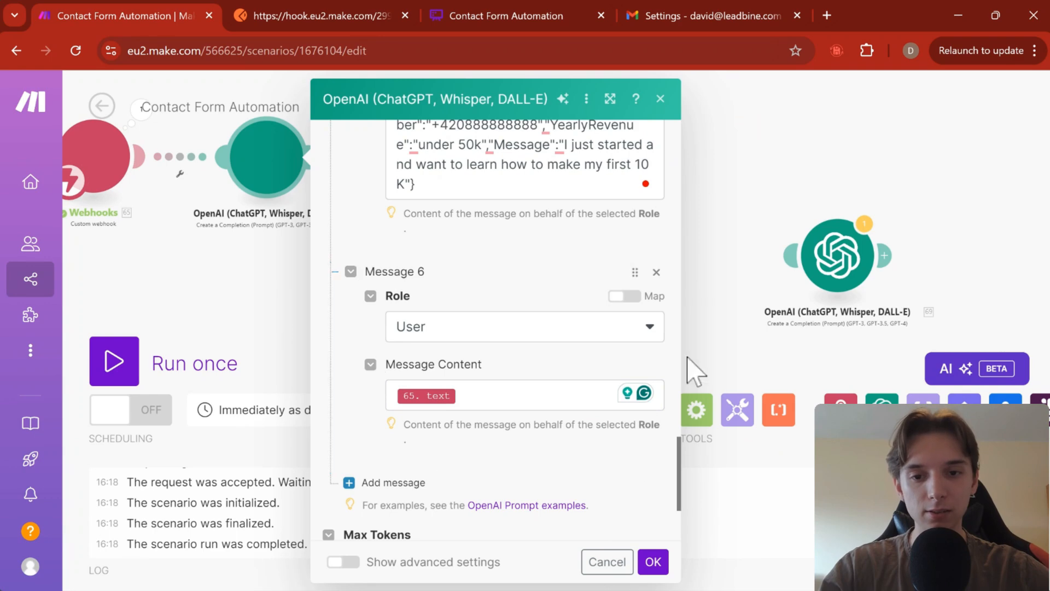
Go back through the example messages to the sample submission in the second (User) message
{"action": "scroll", "coordinate": [493, 223], "scroll_direction": "up", "scroll_amount": 3}
{"action": "scroll", "coordinate": [402, 191], "scroll_direction": "up", "scroll_amount": 10}
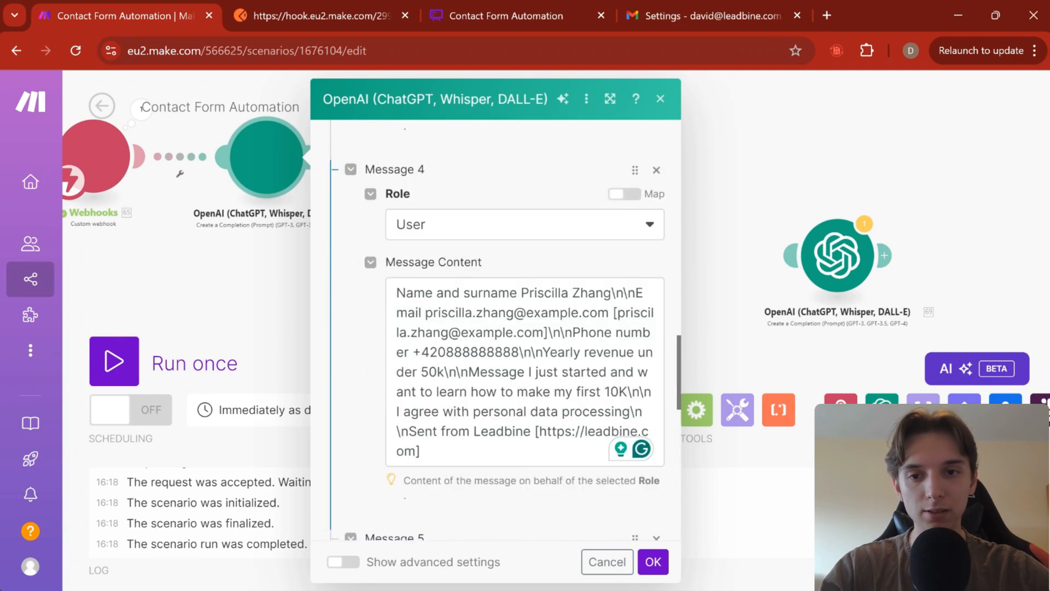
{"action": "scroll", "coordinate": [407, 289], "scroll_direction": "up", "scroll_amount": 6}
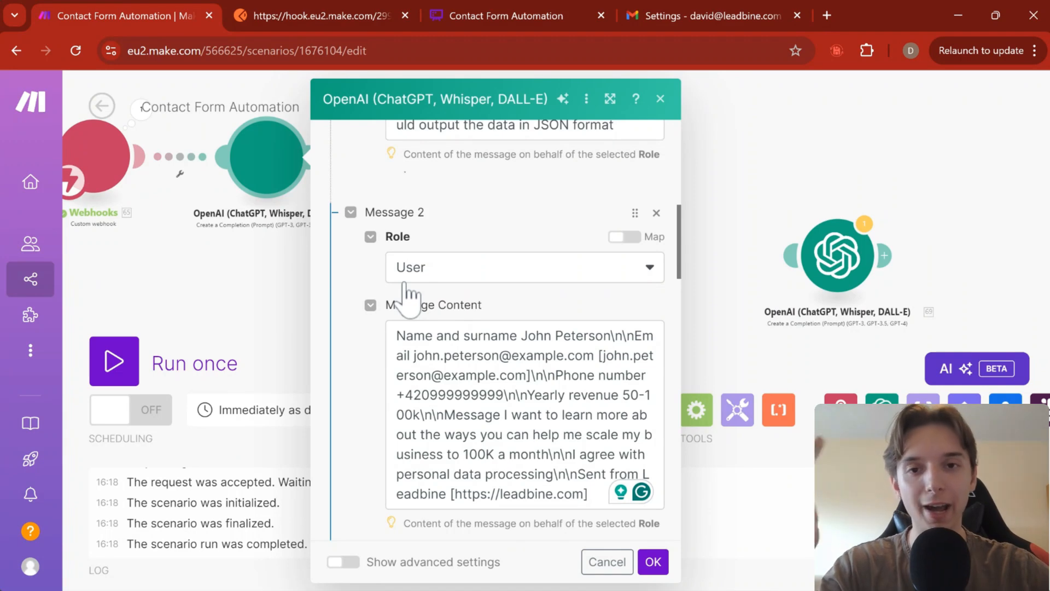
Review the OpenAI module's messages from the System prompt through the example pairs to the Max Tokens setting
{"action": "scroll", "coordinate": [408, 293], "scroll_direction": "up", "scroll_amount": 2}
{"action": "scroll", "coordinate": [407, 296], "scroll_direction": "up", "scroll_amount": 2}
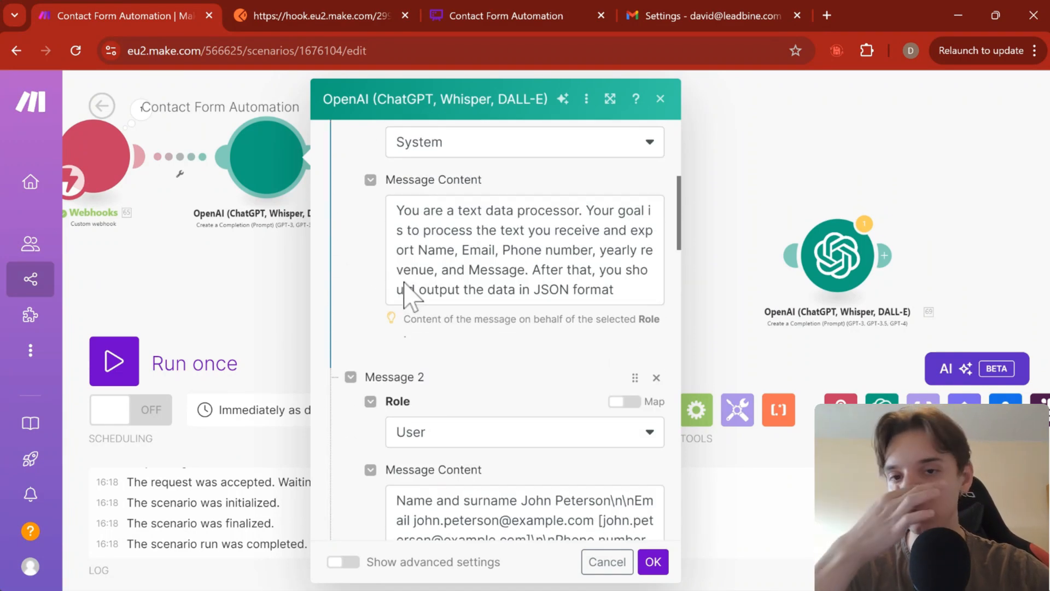
{"action": "scroll", "coordinate": [407, 290], "scroll_direction": "down", "scroll_amount": 10}
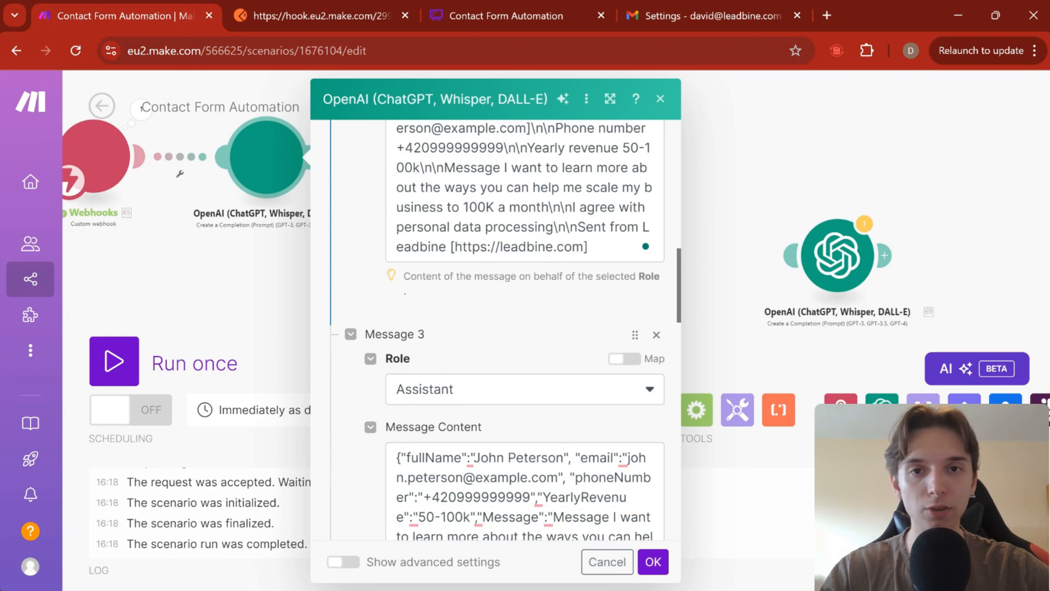
{"action": "scroll", "coordinate": [605, 321], "scroll_direction": "down", "scroll_amount": 6}
{"action": "scroll", "coordinate": [604, 328], "scroll_direction": "down", "scroll_amount": 10}
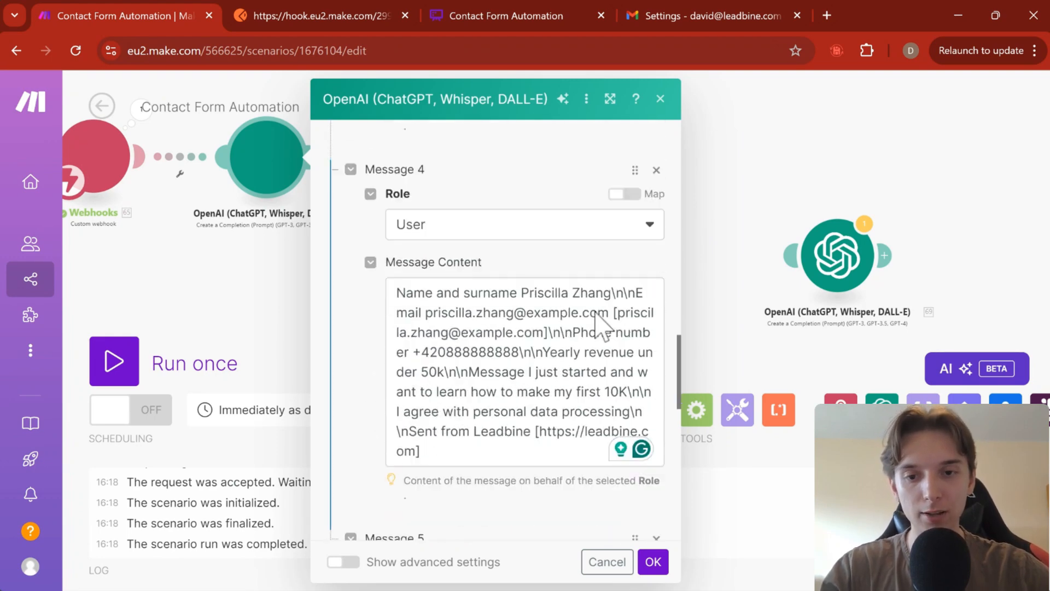
{"action": "scroll", "coordinate": [533, 350], "scroll_direction": "down", "scroll_amount": 1}
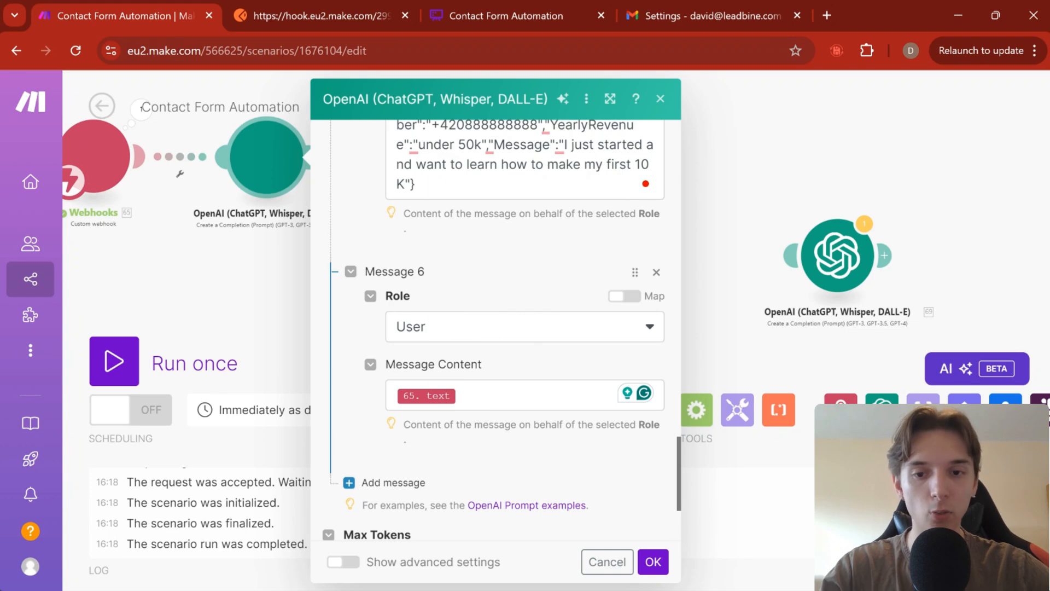
{"action": "scroll", "coordinate": [496, 328], "scroll_direction": "down", "scroll_amount": 2}
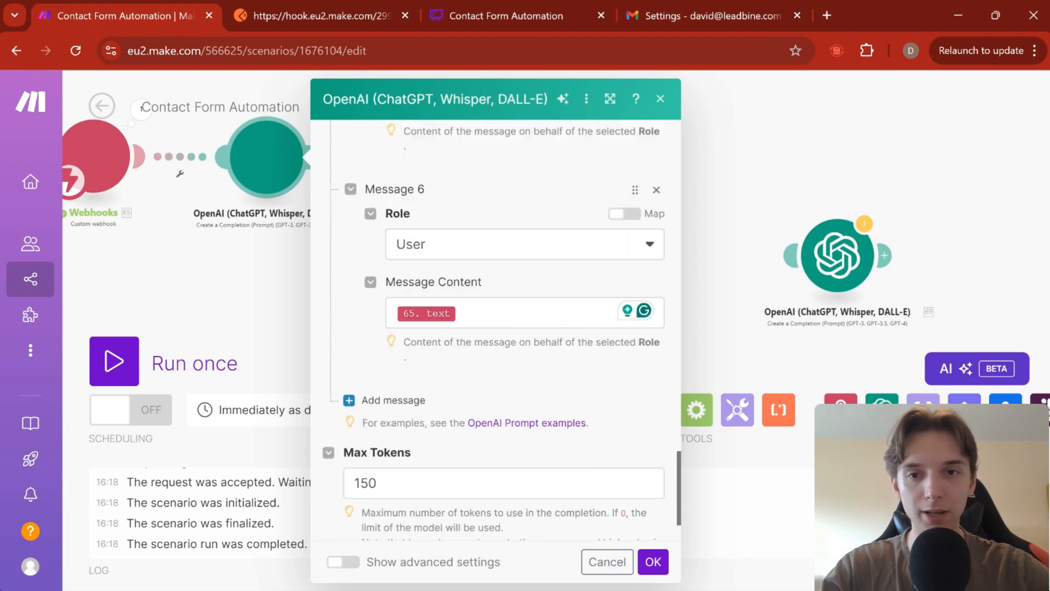
{"action": "scroll", "coordinate": [629, 356], "scroll_direction": "down", "scroll_amount": 2}
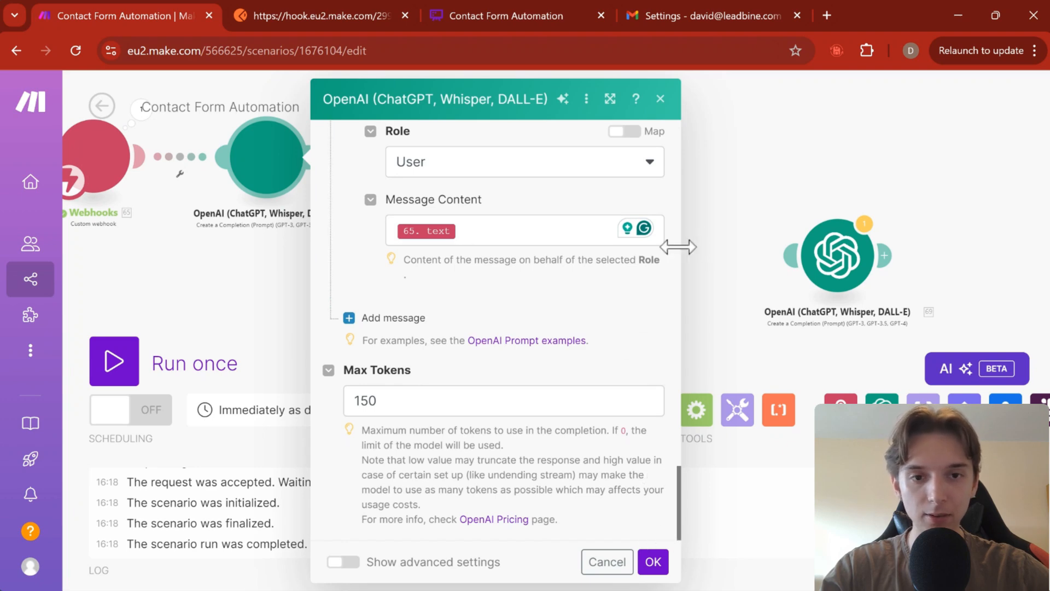
Recheck the fifth and sixth messages of the OpenAI module and close its settings
{"action": "scroll", "coordinate": [678, 246], "scroll_direction": "up", "scroll_amount": 5}
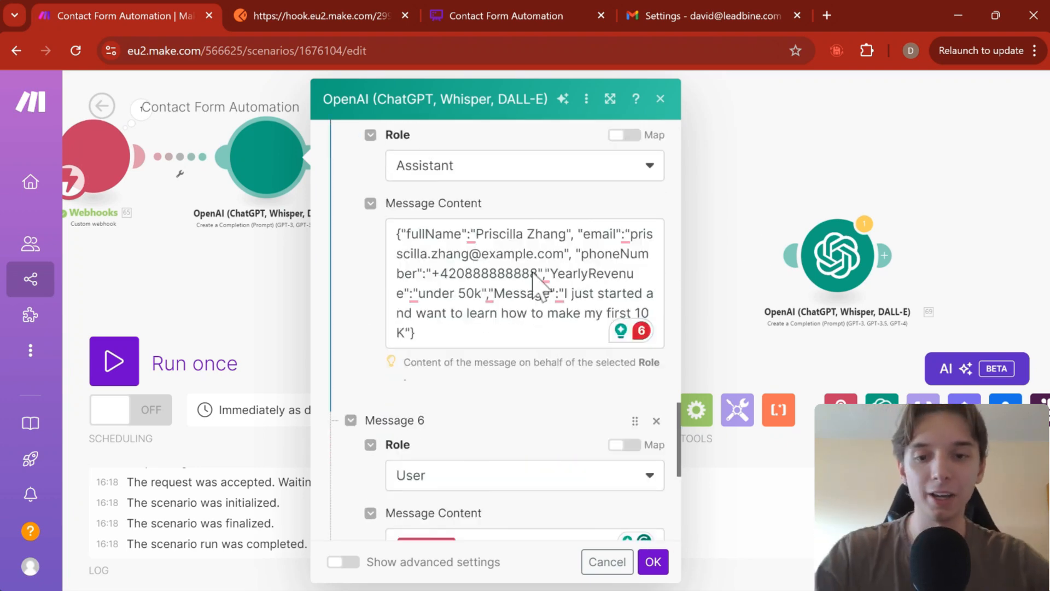
{"action": "scroll", "coordinate": [539, 281], "scroll_direction": "down", "scroll_amount": 3}
{"action": "scroll", "coordinate": [361, 328], "scroll_direction": "up", "scroll_amount": 1}
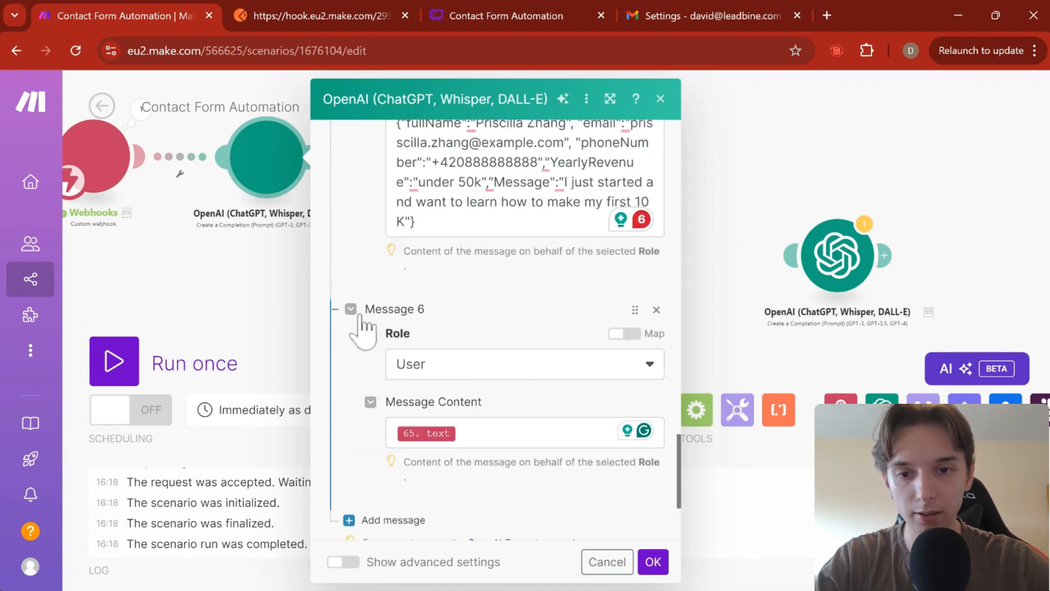
{"action": "left_click", "coordinate": [276, 321]}
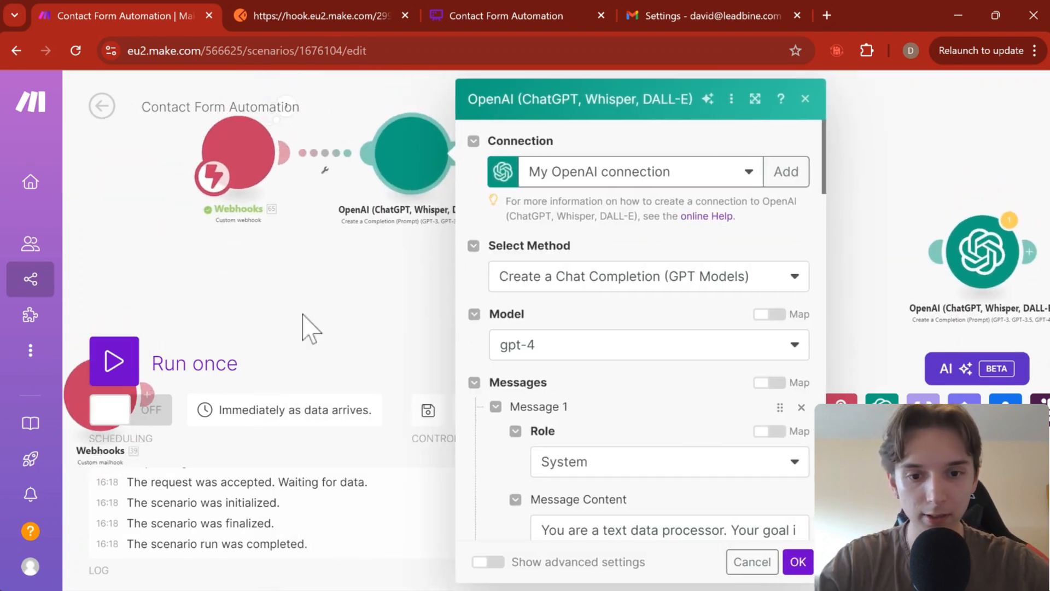
{"action": "left_click", "coordinate": [816, 100]}
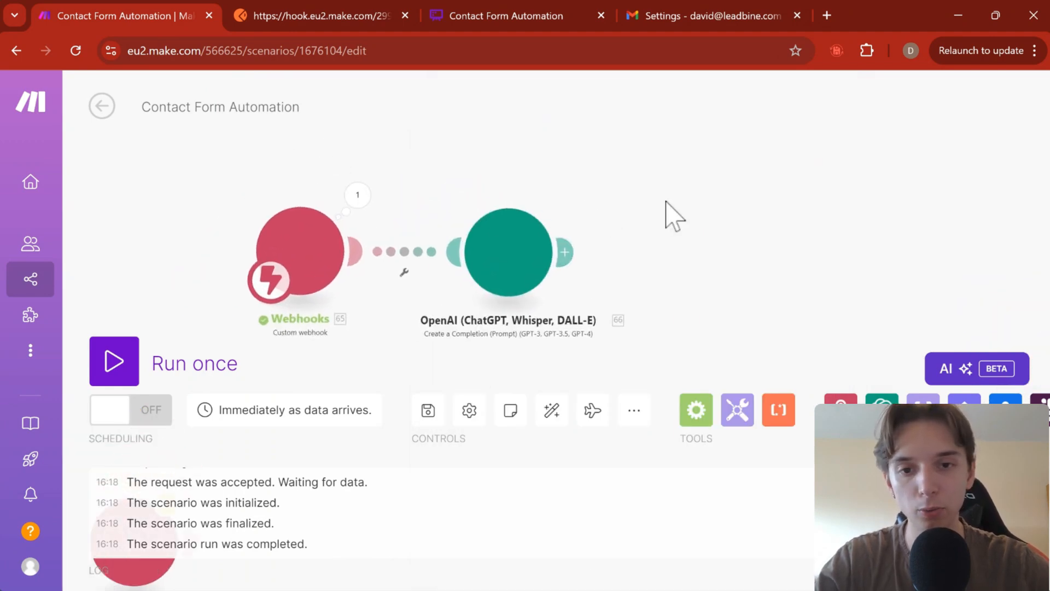
Run the scenario once, send the sample POST request to the webhook from Postman, and return to Make
{"action": "left_click", "coordinate": [204, 367]}
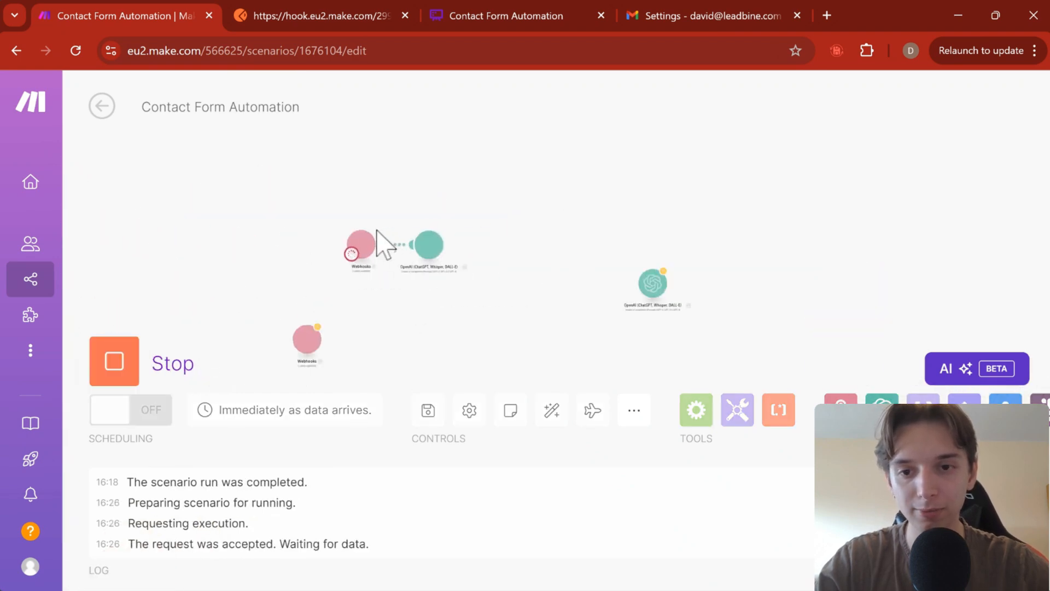
{"action": "left_click", "coordinate": [321, 22]}
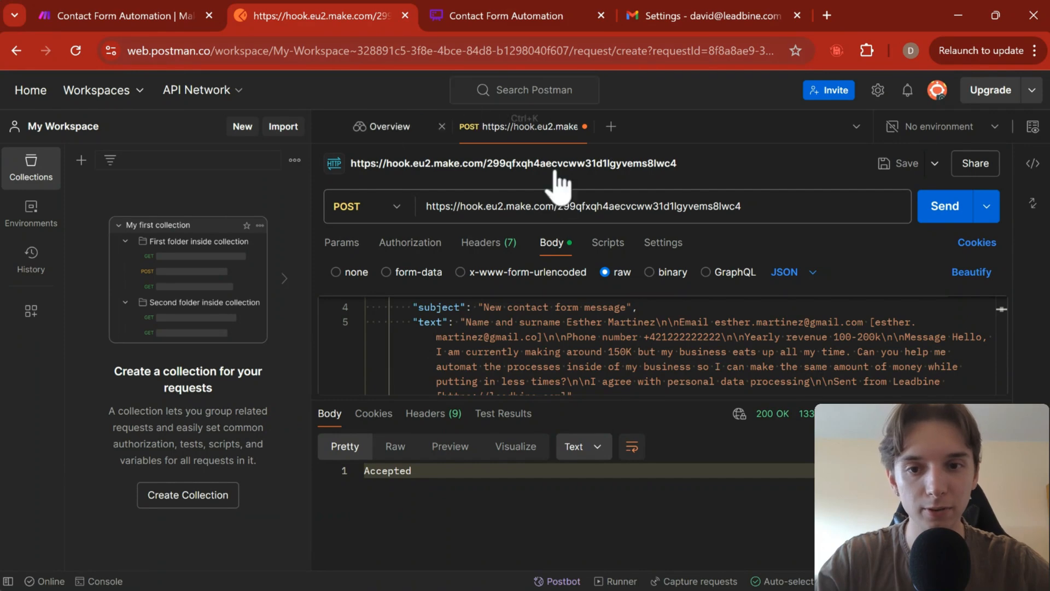
{"action": "left_click", "coordinate": [954, 213]}
{"action": "left_click", "coordinate": [145, 22]}
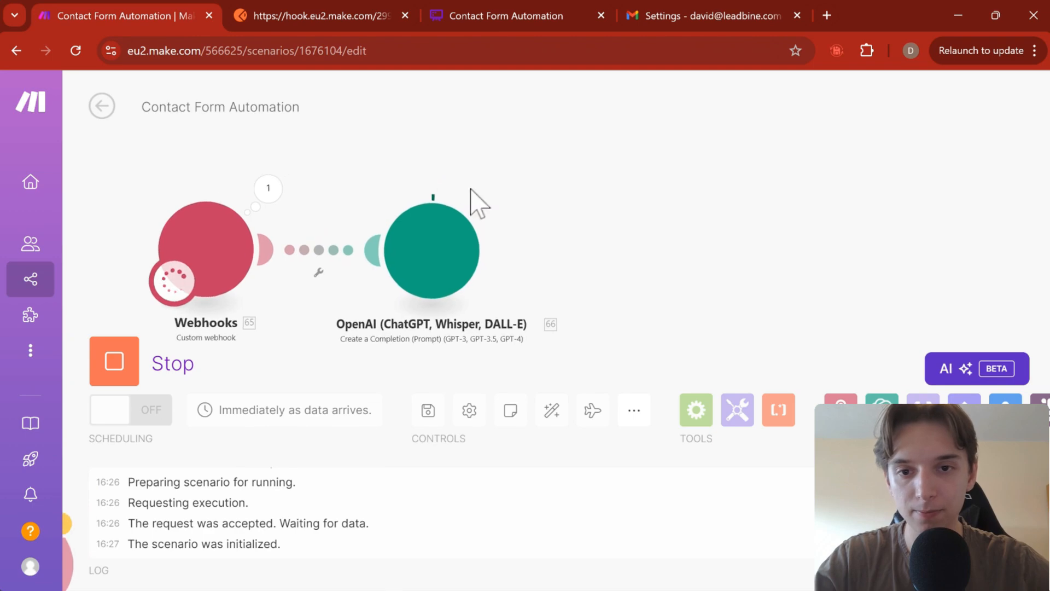
Open the OpenAI module's run output and examine the Result in its output bundle
{"action": "mouse_move", "coordinate": [485, 265]}
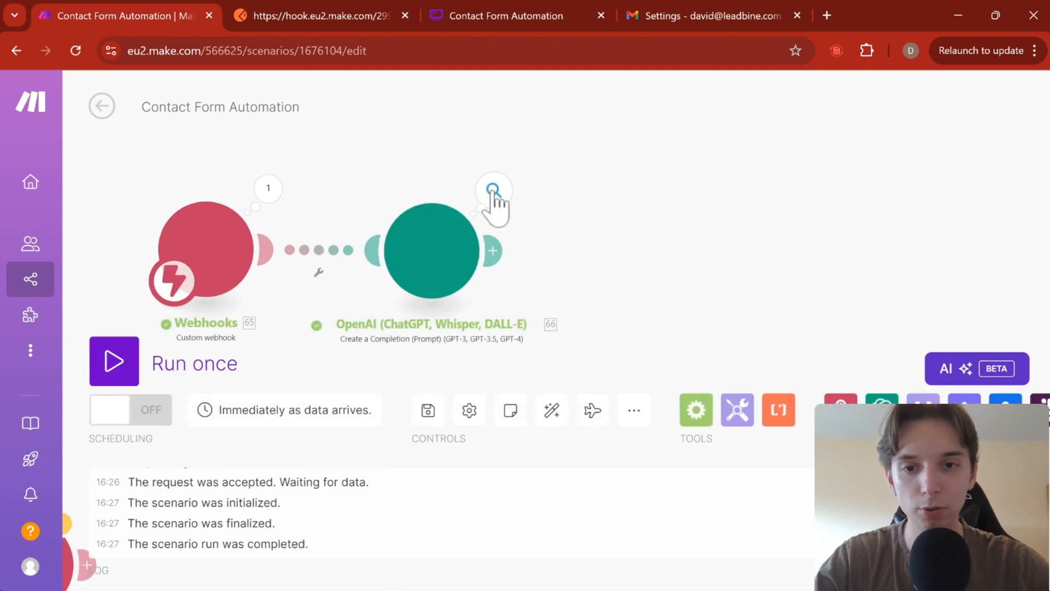
{"action": "left_click", "coordinate": [493, 190]}
{"action": "scroll", "coordinate": [665, 292], "scroll_direction": "down", "scroll_amount": 2}
{"action": "scroll", "coordinate": [666, 285], "scroll_direction": "up", "scroll_amount": 2}
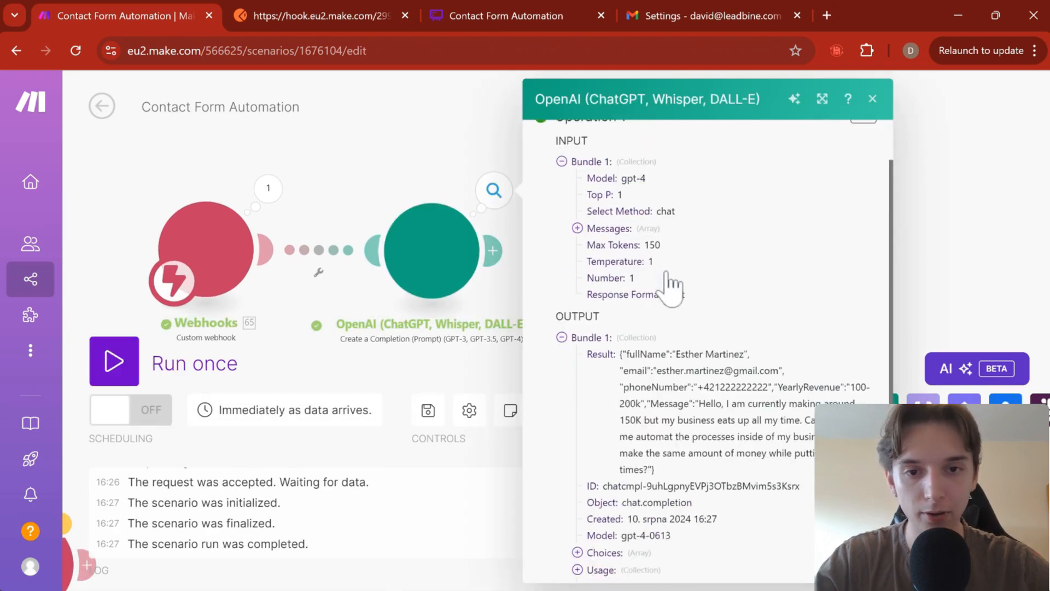
{"action": "scroll", "coordinate": [668, 286], "scroll_direction": "down", "scroll_amount": 3}
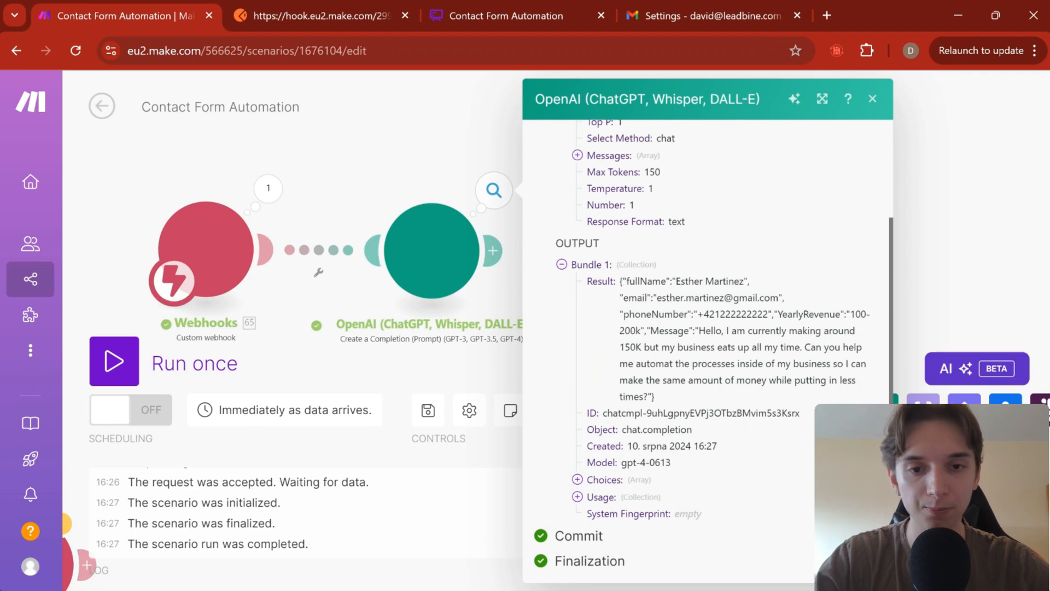
Compare the Result JSON with the submission text in Postman's request body
{"action": "left_click_drag", "start_coordinate": [621, 281], "coordinate": [674, 392]}
{"action": "left_click", "coordinate": [333, 25]}
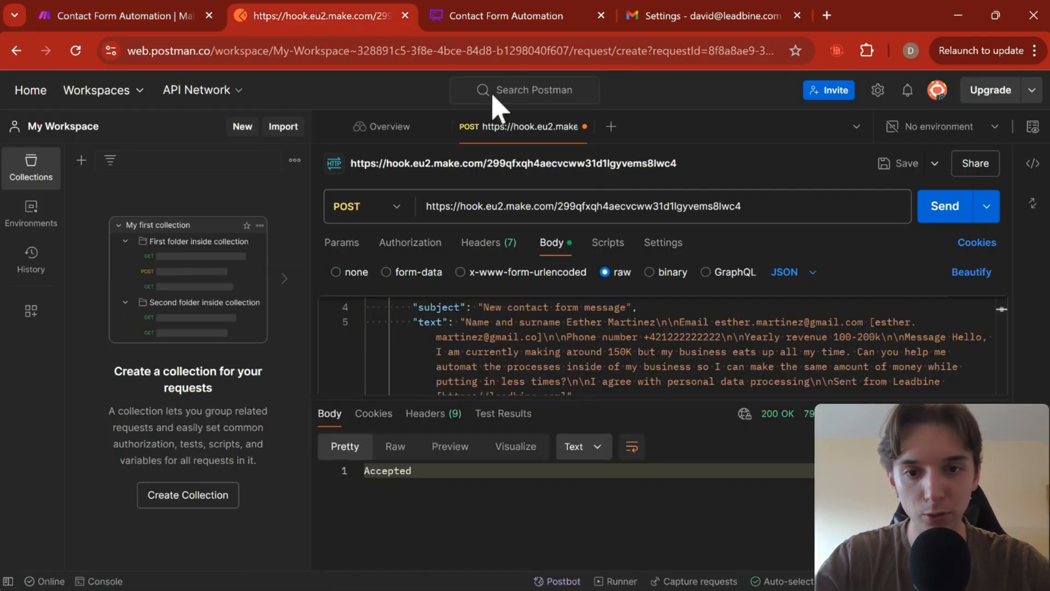
{"action": "left_click_drag", "start_coordinate": [674, 337], "coordinate": [666, 381]}
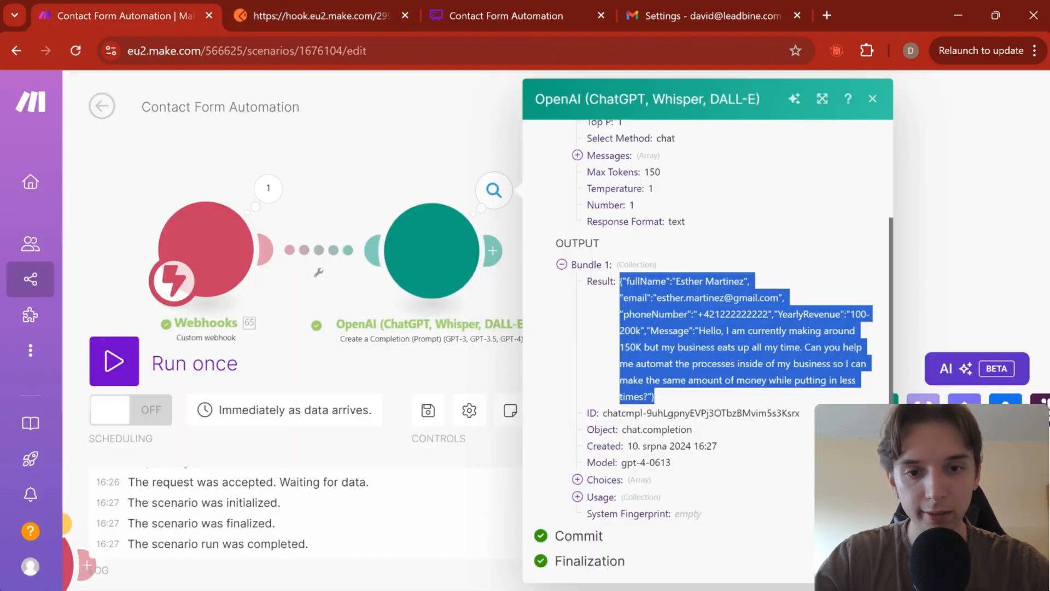
Inspect the JSON text from opening to closing brace in the OpenAI output's Result and close the output
{"action": "left_click", "coordinate": [853, 438]}
{"action": "left_click_drag", "start_coordinate": [655, 396], "coordinate": [629, 281]}
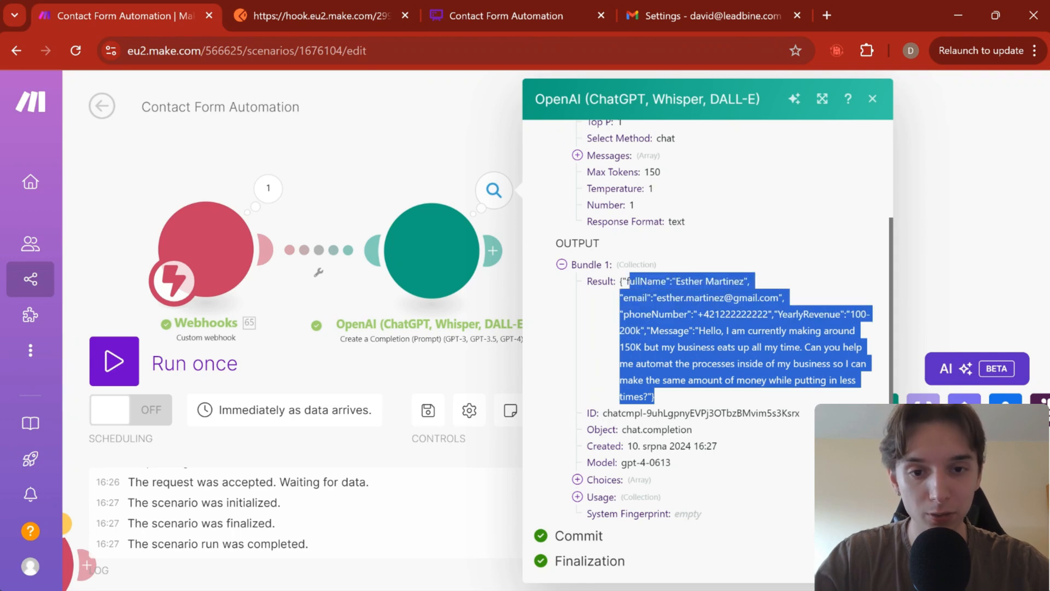
{"action": "left_click", "coordinate": [629, 281]}
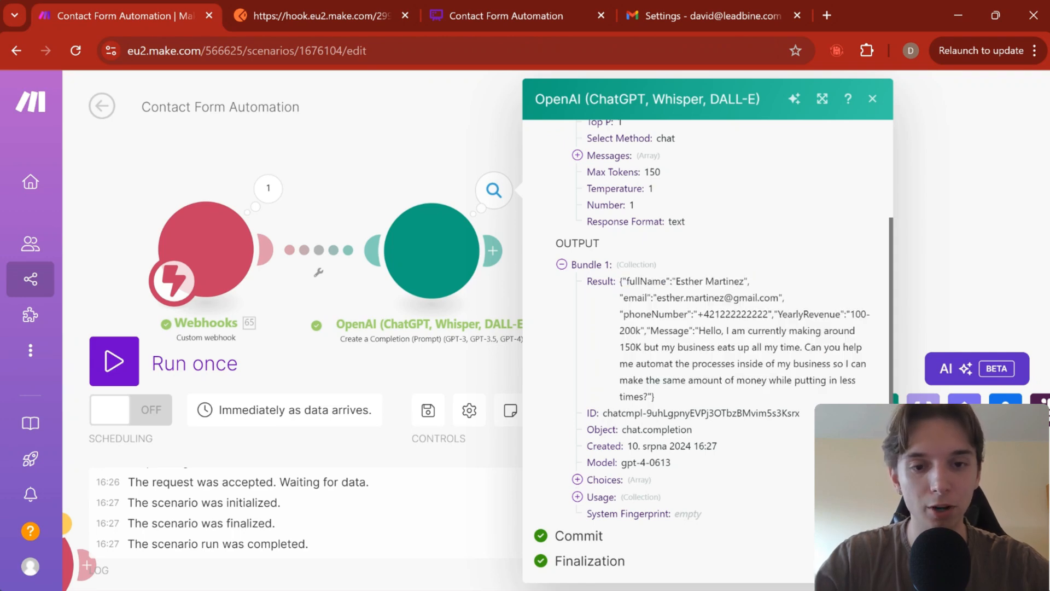
{"action": "left_click_drag", "start_coordinate": [654, 396], "coordinate": [629, 281]}
{"action": "left_click", "coordinate": [629, 280]}
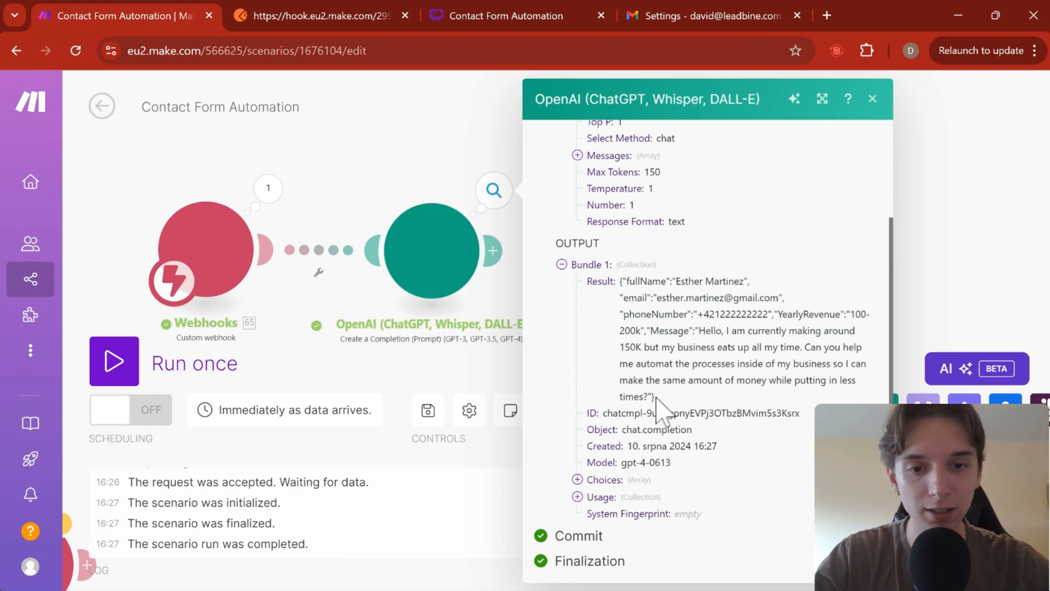
{"action": "left_click_drag", "start_coordinate": [656, 398], "coordinate": [621, 280]}
{"action": "left_click", "coordinate": [443, 143]}
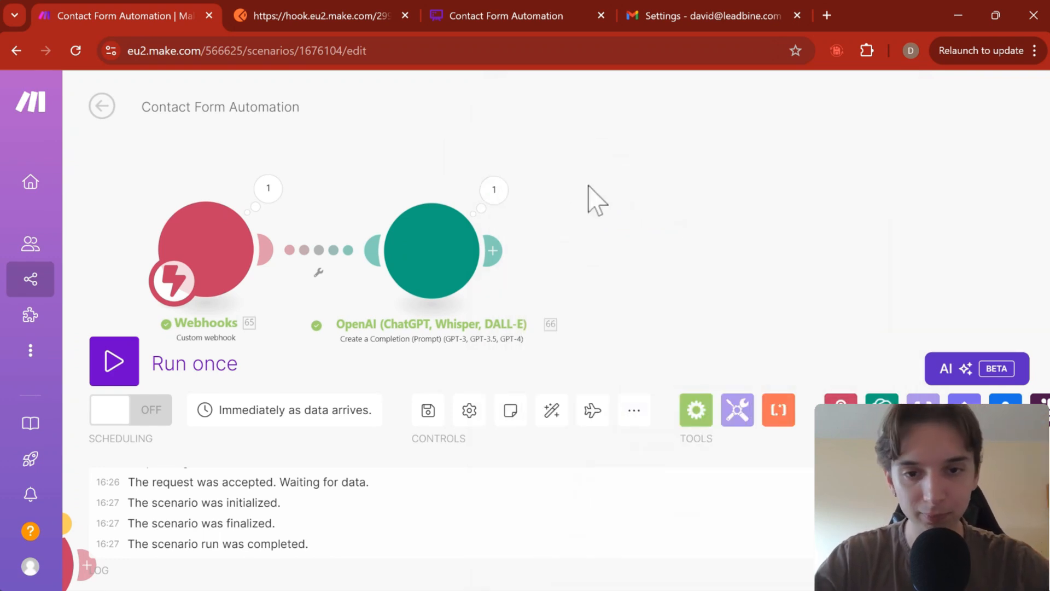
{"action": "left_click", "coordinate": [743, 414]}
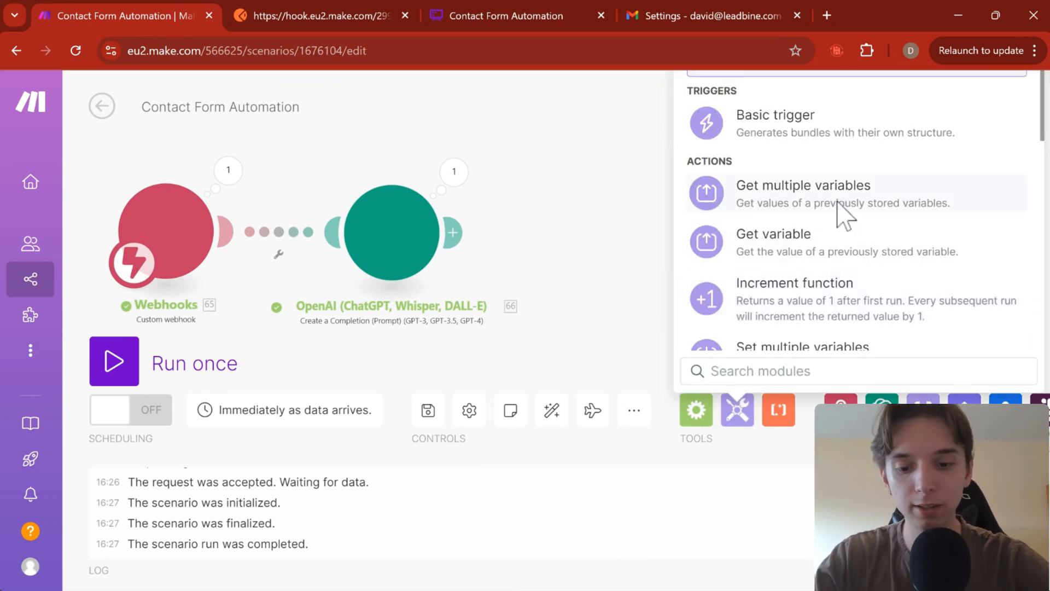
{"action": "type", "text": "json"}
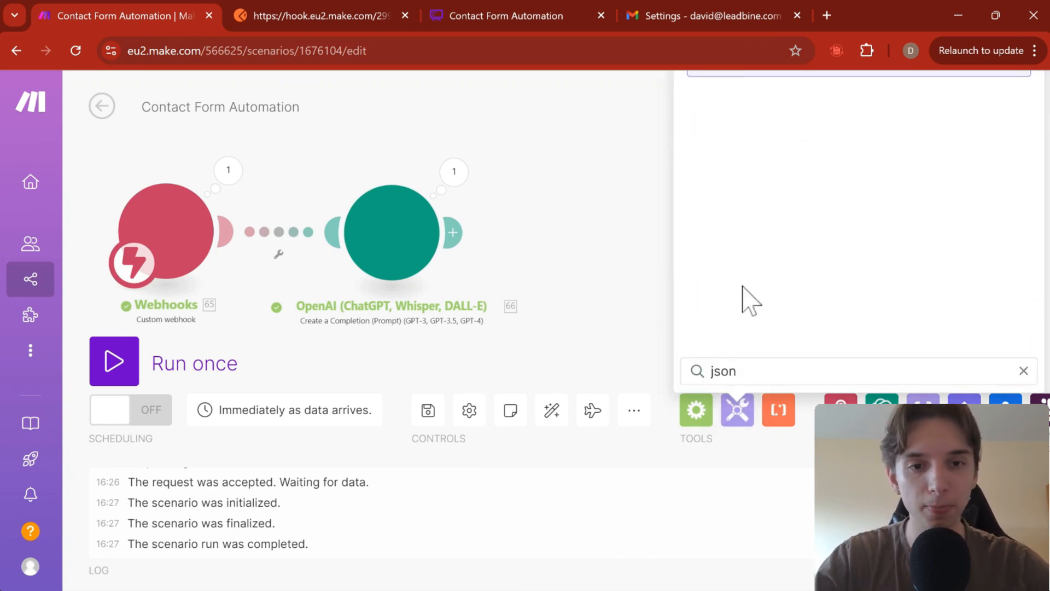
{"action": "scroll", "coordinate": [567, 187], "scroll_direction": "down", "scroll_amount": 1}
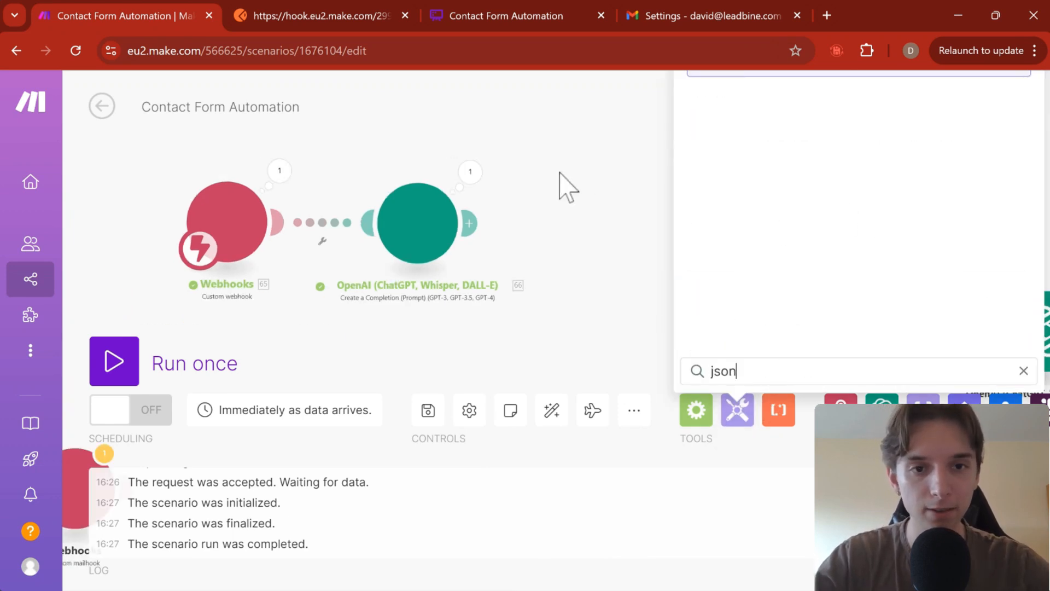
{"action": "left_click", "coordinate": [539, 331]}
{"action": "left_click", "coordinate": [738, 415]}
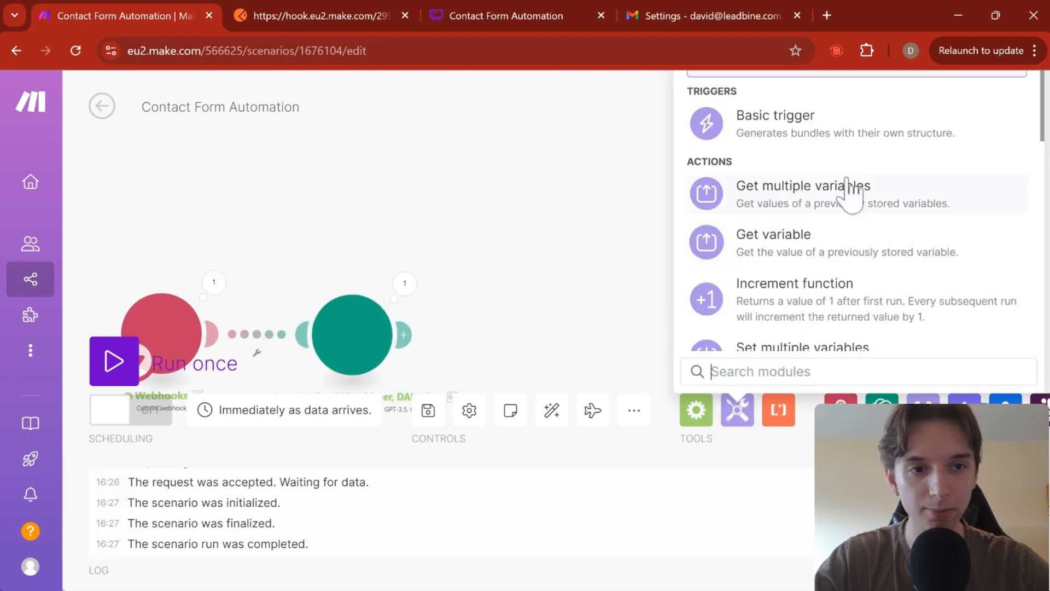
{"action": "scroll", "coordinate": [853, 214], "scroll_direction": "down", "scroll_amount": 3}
{"action": "scroll", "coordinate": [857, 235], "scroll_direction": "up", "scroll_amount": 3}
{"action": "left_click", "coordinate": [590, 234]}
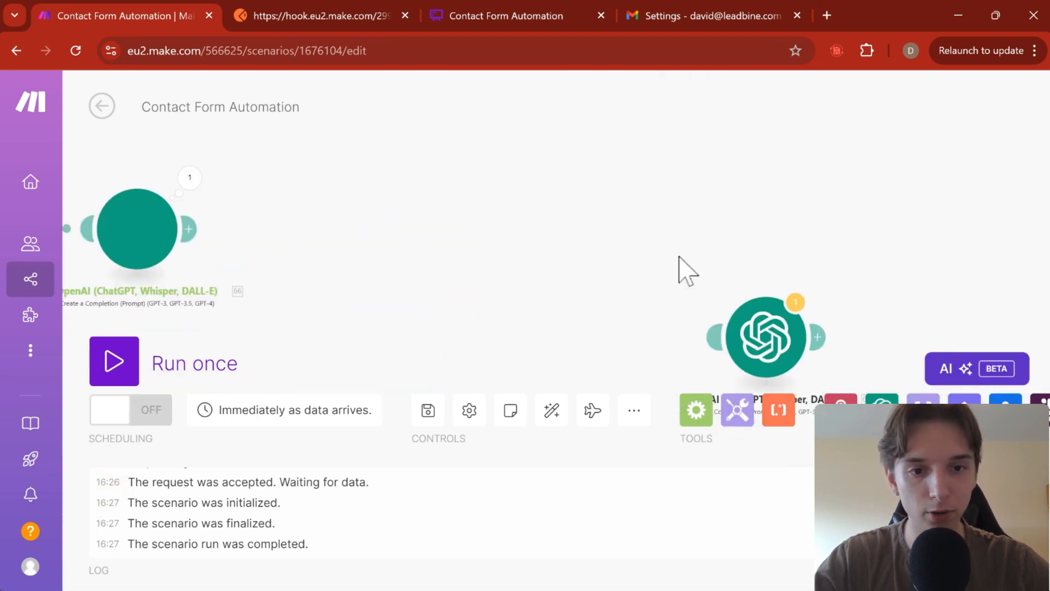
Unlink the JSON module from the ClickUp module in the prebuilt module chain
{"action": "scroll", "coordinate": [909, 274], "scroll_direction": "down", "scroll_amount": 3}
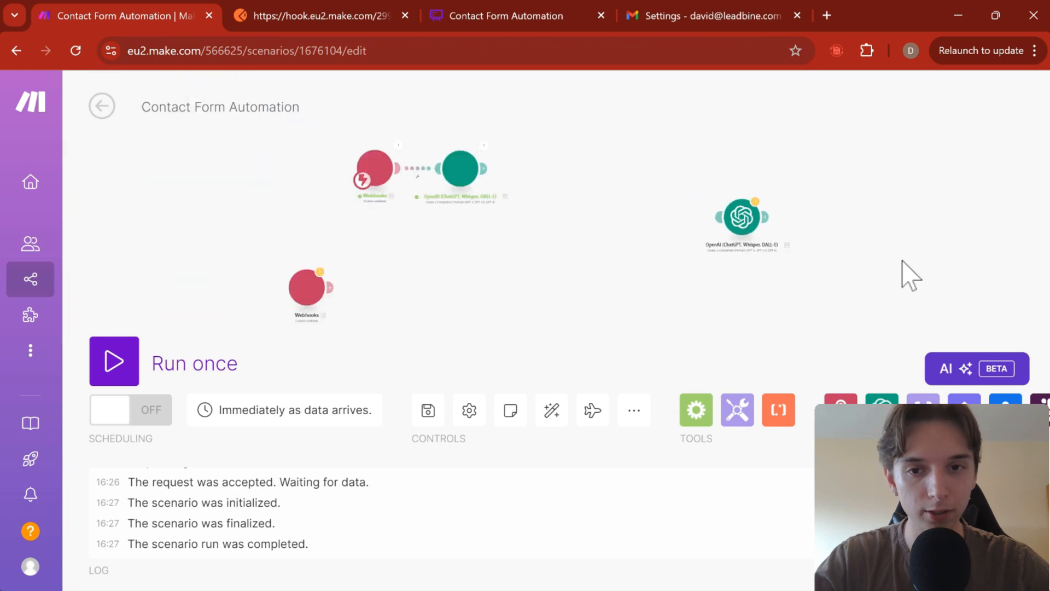
{"action": "left_click_drag", "start_coordinate": [902, 261], "coordinate": [563, 181]}
{"action": "left_click_drag", "start_coordinate": [780, 249], "coordinate": [279, 158]}
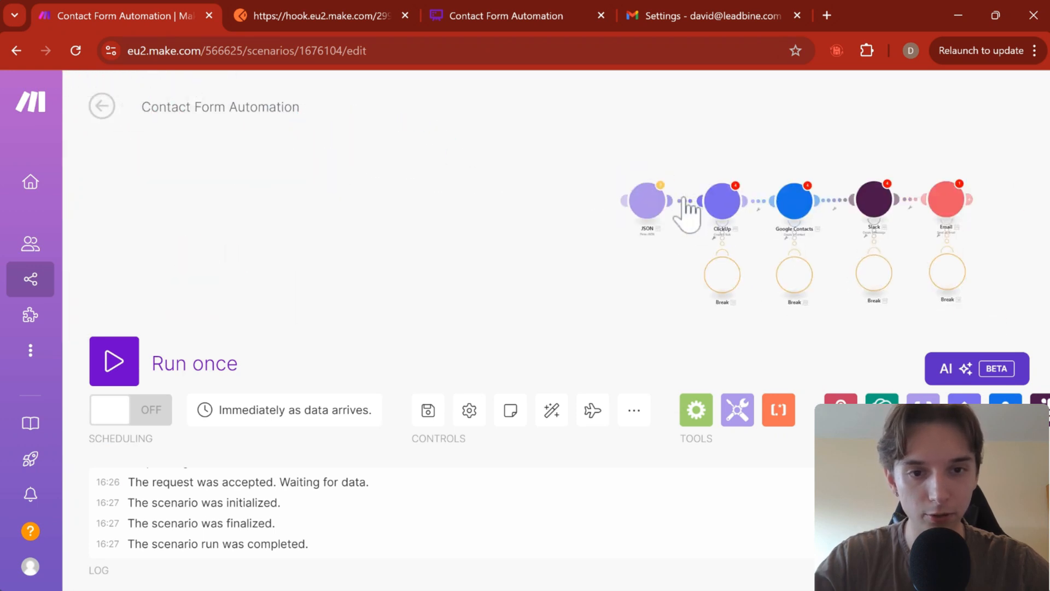
{"action": "left_click", "coordinate": [686, 201]}
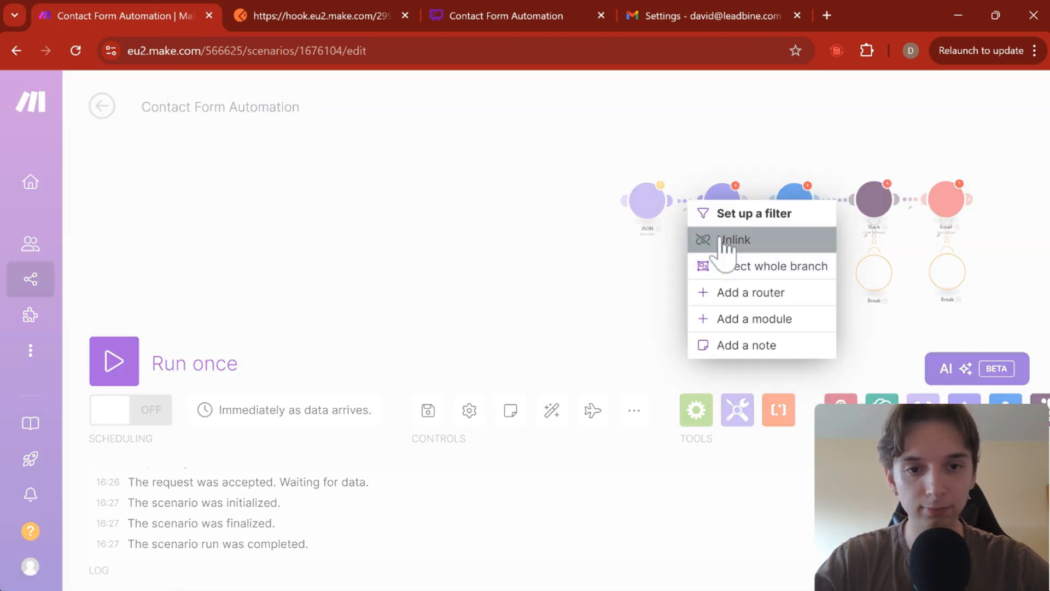
{"action": "left_click", "coordinate": [720, 240]}
Move the JSON module beside the configured OpenAI module and connect it as the third module of the webhook scenario
{"action": "left_click_drag", "start_coordinate": [647, 204], "coordinate": [194, 146]}
{"action": "left_click_drag", "start_coordinate": [349, 194], "coordinate": [717, 307]}
{"action": "left_click_drag", "start_coordinate": [476, 160], "coordinate": [679, 245]}
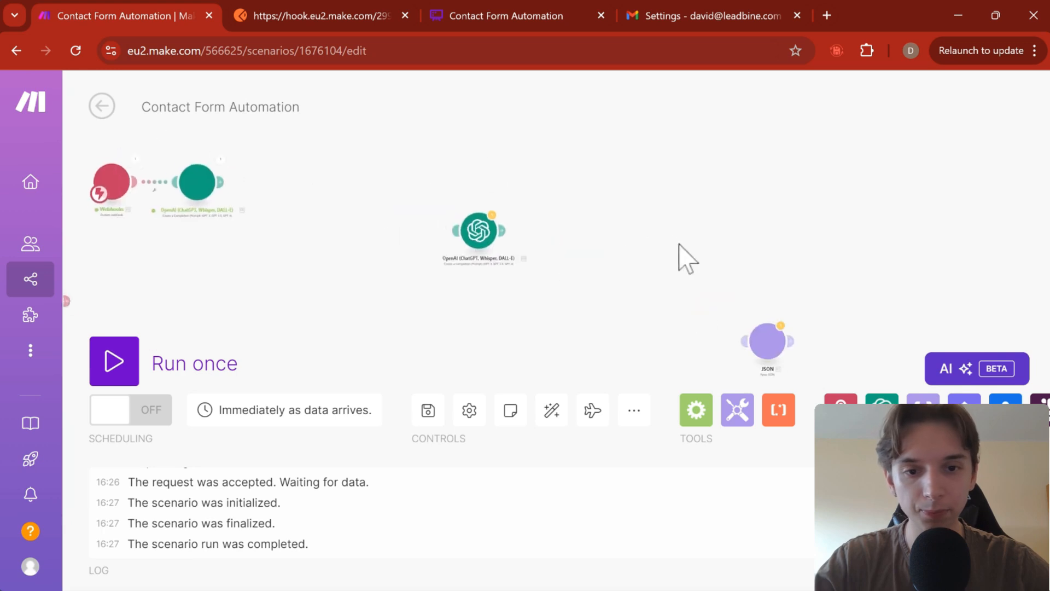
{"action": "left_click_drag", "start_coordinate": [765, 344], "coordinate": [285, 184]}
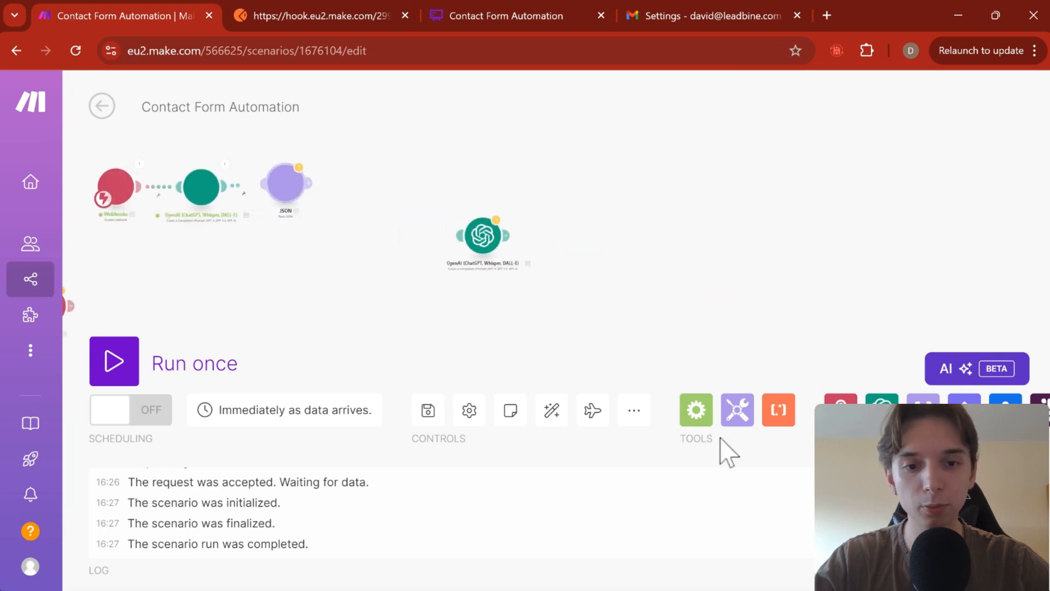
Search the Tools modules for parse json and close the module list
{"action": "left_click", "coordinate": [737, 410]}
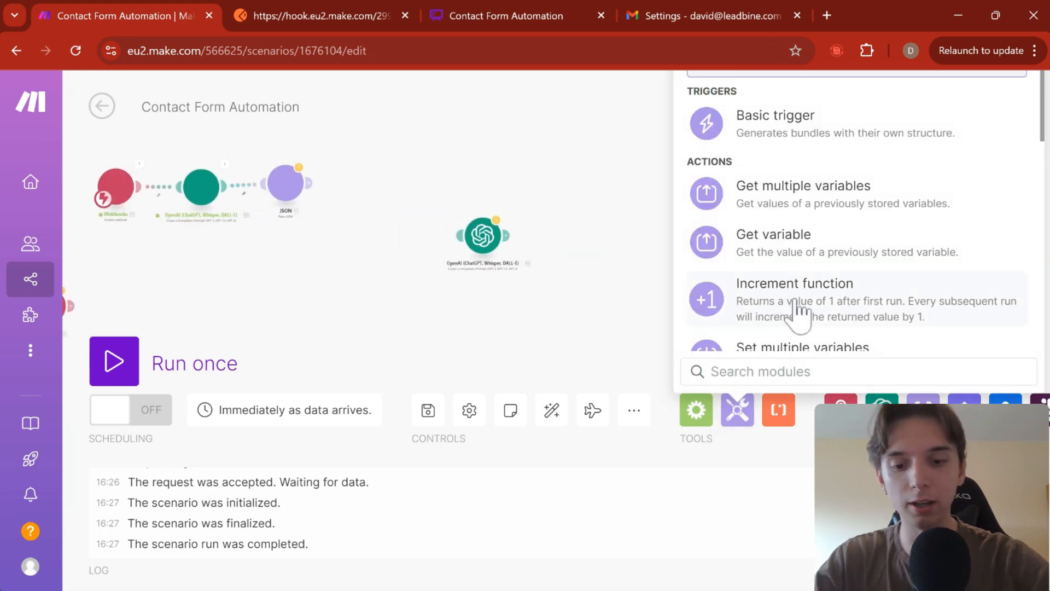
{"action": "type", "text": "jso"}
{"action": "key", "text": "ctrl+a"}
{"action": "type", "text": "parse"}
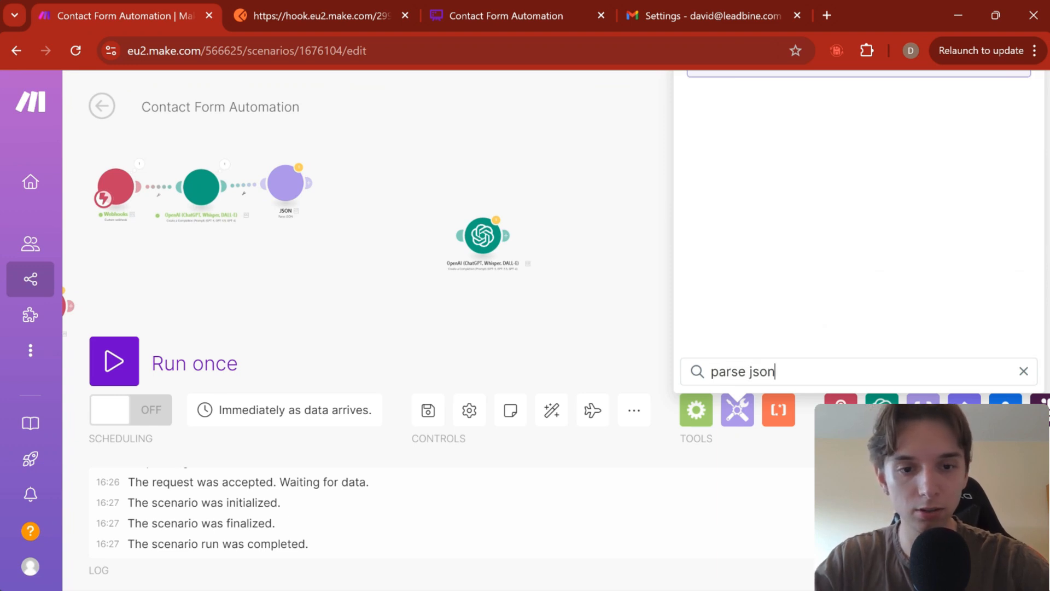
{"action": "key", "text": "ctrl+a"}
{"action": "key", "text": "Escape"}
Open the Parse JSON module's settings and check the OpenAI Result mapping in its JSON string
{"action": "scroll", "coordinate": [330, 215], "scroll_direction": "up", "scroll_amount": 3}
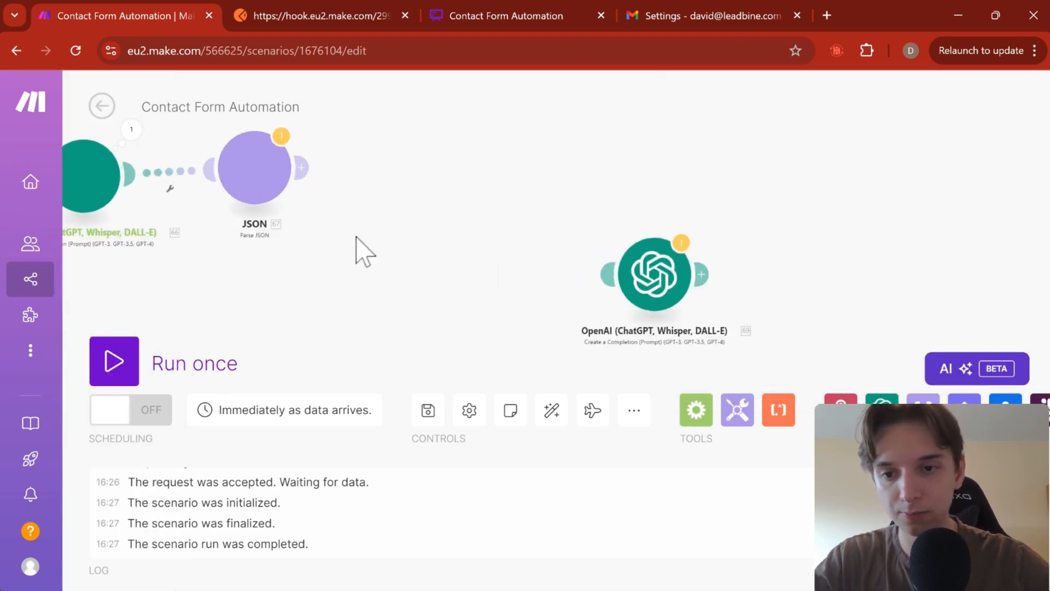
{"action": "left_click_drag", "start_coordinate": [361, 252], "coordinate": [656, 235]}
{"action": "scroll", "coordinate": [541, 164], "scroll_direction": "up", "scroll_amount": 1}
{"action": "left_click", "coordinate": [541, 167]}
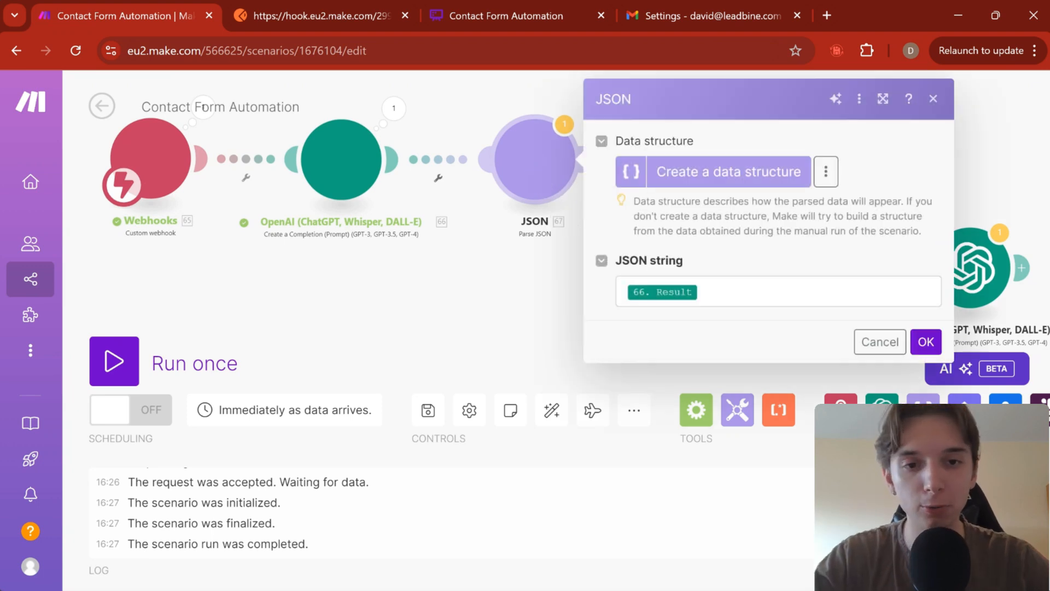
{"action": "left_click", "coordinate": [700, 291]}
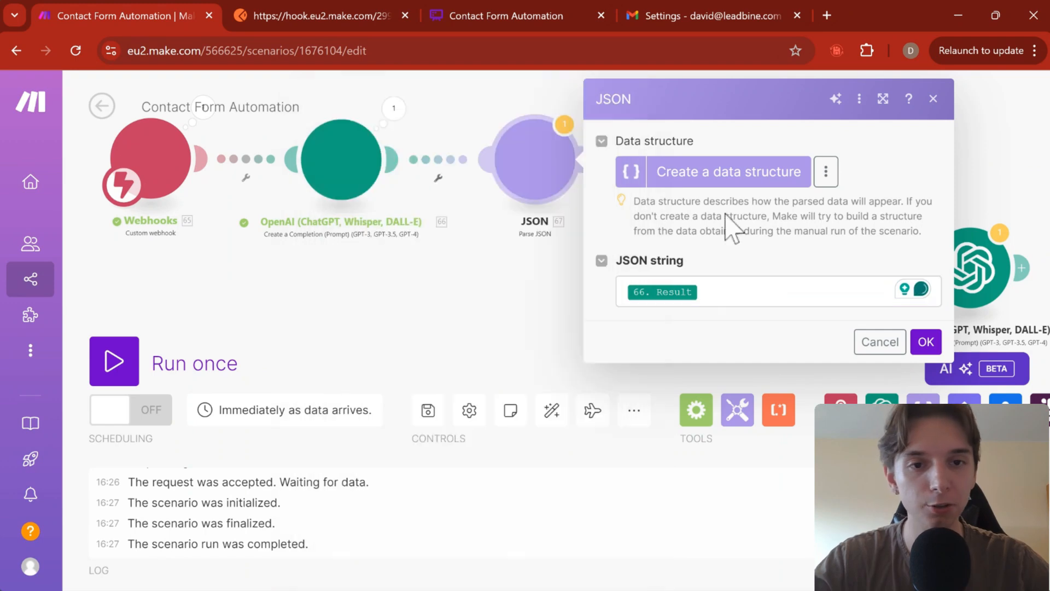
Examine the Result text in the OpenAI module's output bundle from the last run
{"action": "left_click", "coordinate": [760, 267]}
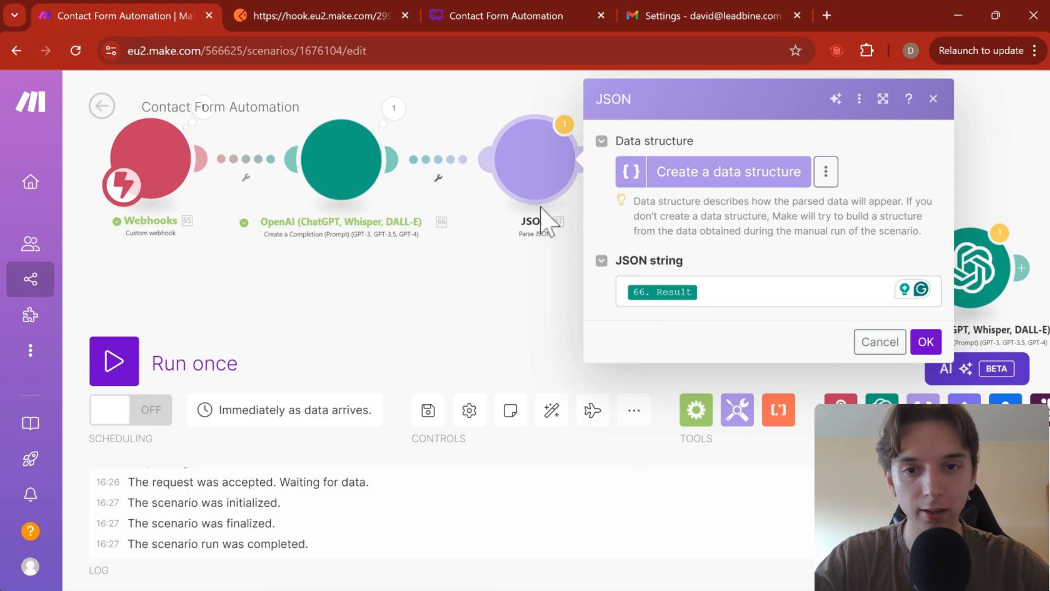
{"action": "left_click", "coordinate": [396, 109]}
{"action": "scroll", "coordinate": [585, 383], "scroll_direction": "down", "scroll_amount": 5}
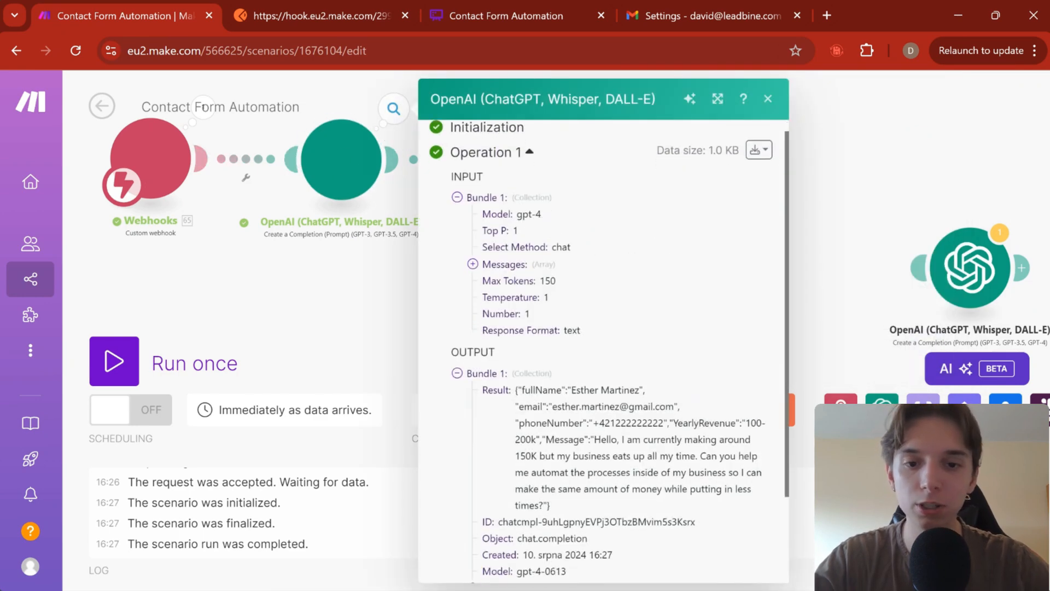
{"action": "left_click_drag", "start_coordinate": [551, 363], "coordinate": [517, 280]}
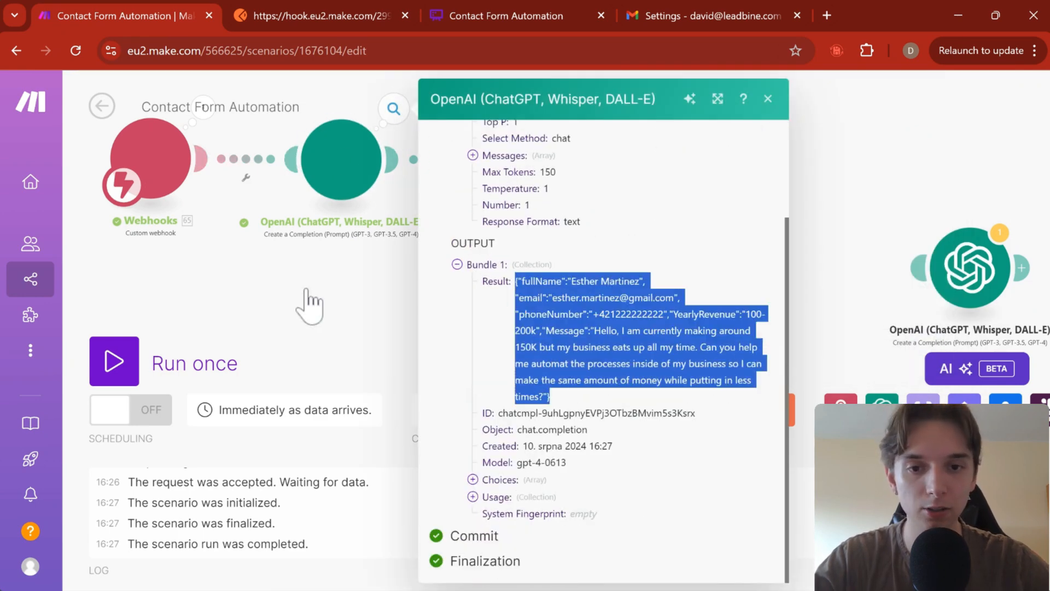
{"action": "left_click", "coordinate": [773, 100]}
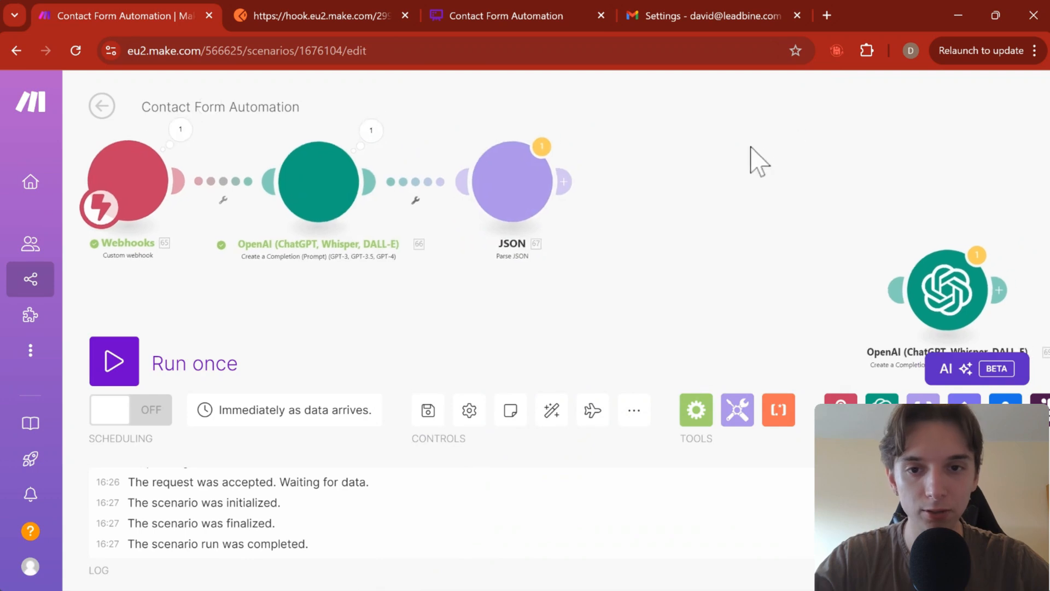
Run the scenario once despite the transformer warning and resend the test request to the webhook from its request tab
{"action": "left_click", "coordinate": [618, 285]}
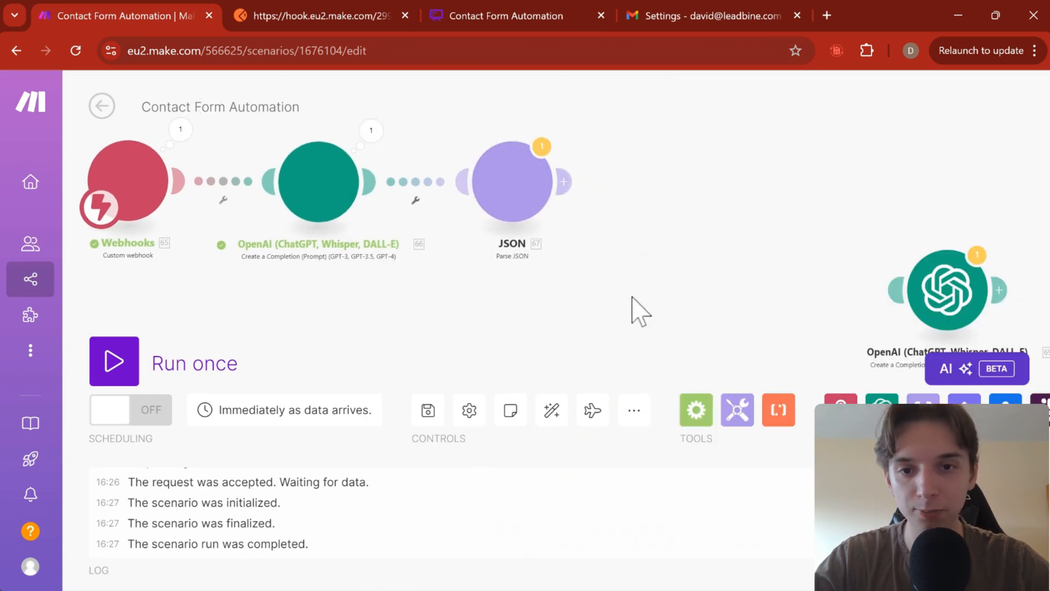
{"action": "left_click_drag", "start_coordinate": [632, 295], "coordinate": [736, 290]}
{"action": "scroll", "coordinate": [531, 271], "scroll_direction": "down", "scroll_amount": 1}
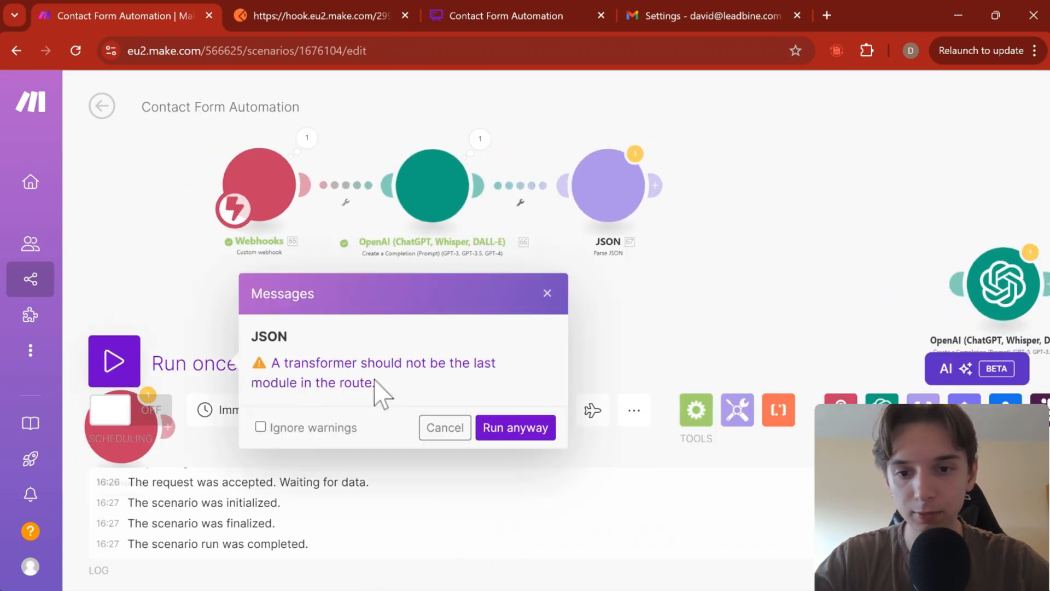
{"action": "left_click", "coordinate": [516, 427]}
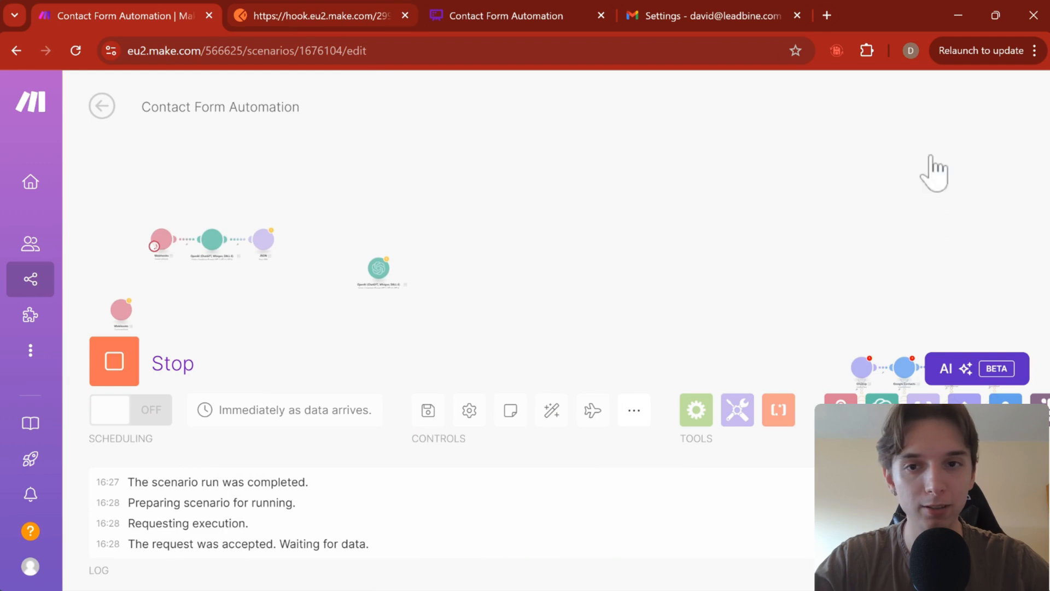
{"action": "key", "text": "ctrl+3"}
{"action": "left_click", "coordinate": [955, 205]}
{"action": "left_click", "coordinate": [155, 26]}
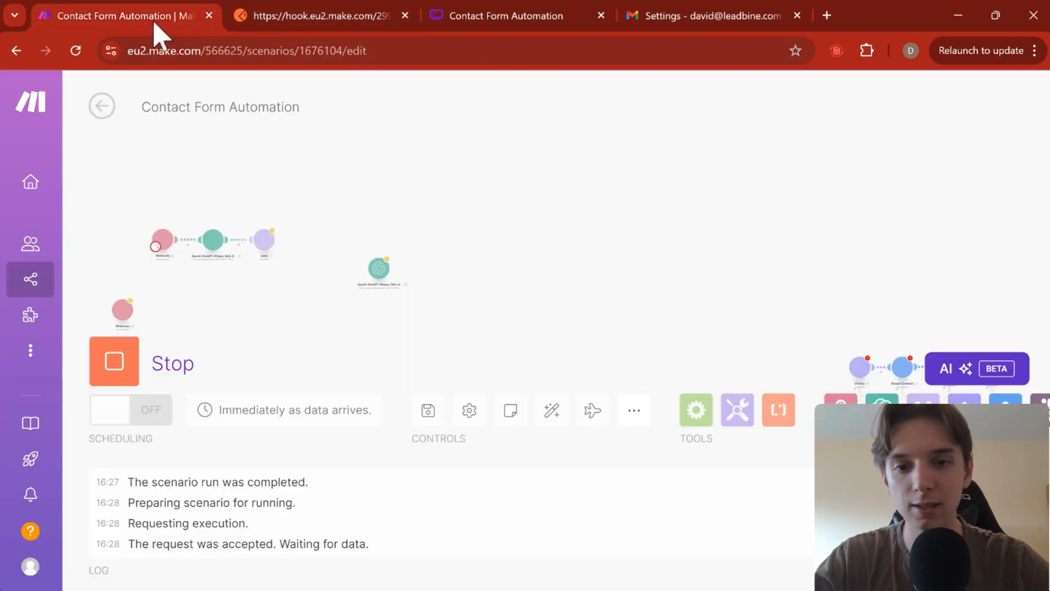
Examine the JSON module's output bundle, checking the parsed fullName, email, phoneNumber, YearlyRevenue and Message fields
{"action": "scroll", "coordinate": [260, 270], "scroll_direction": "up", "scroll_amount": 5}
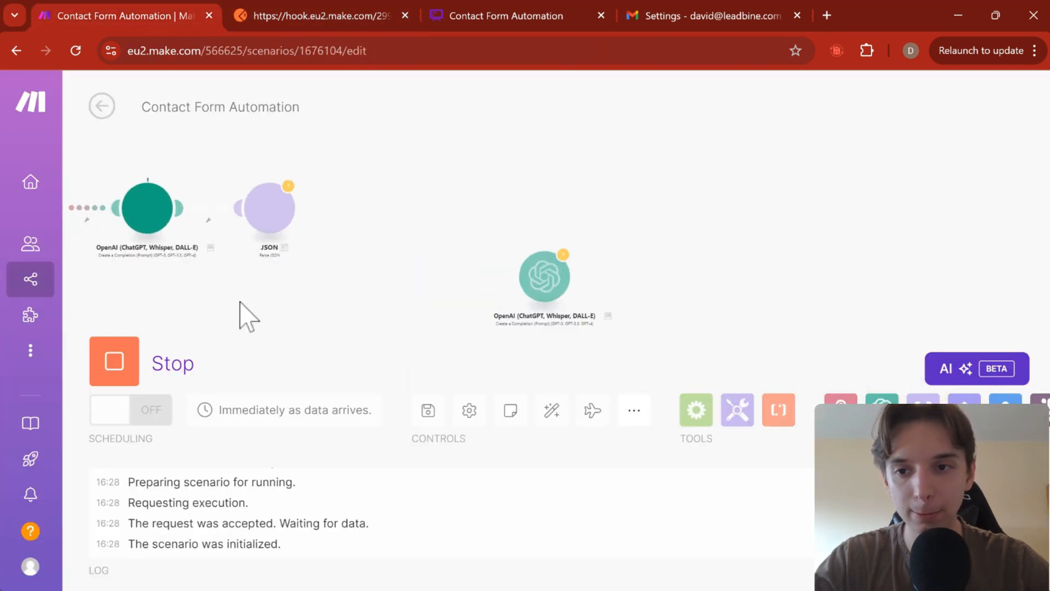
{"action": "scroll", "coordinate": [199, 230], "scroll_direction": "up", "scroll_amount": 4}
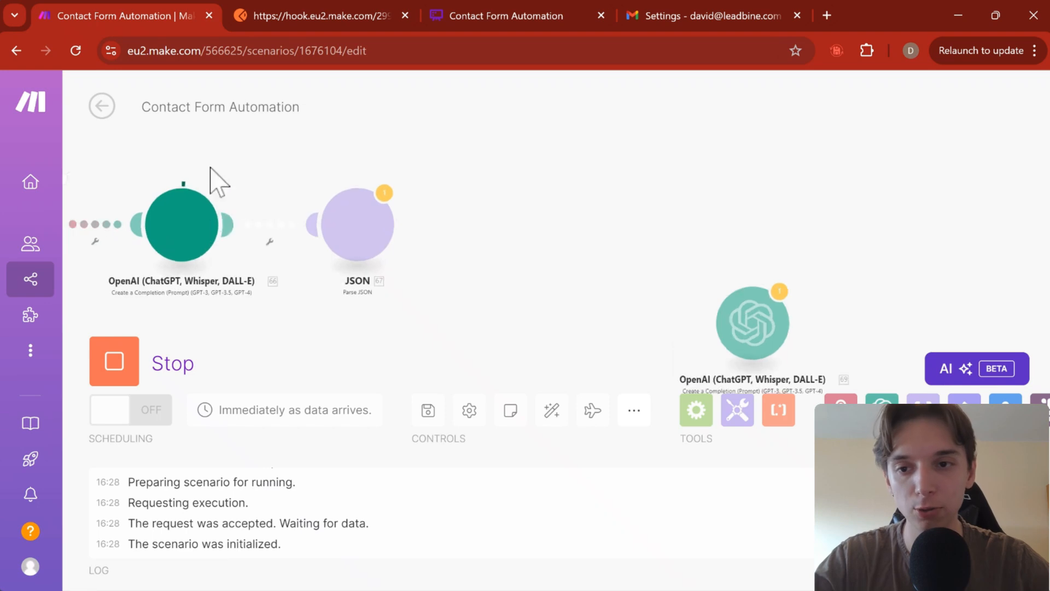
{"action": "left_click_drag", "start_coordinate": [238, 152], "coordinate": [295, 191]}
{"action": "left_click", "coordinate": [465, 218]}
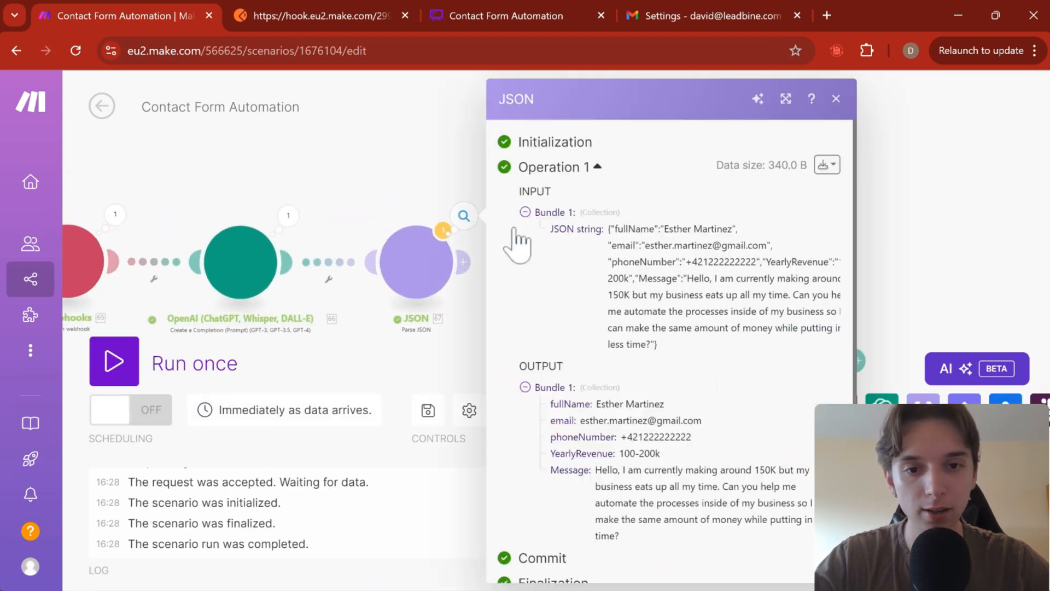
{"action": "scroll", "coordinate": [516, 241], "scroll_direction": "down", "scroll_amount": 1}
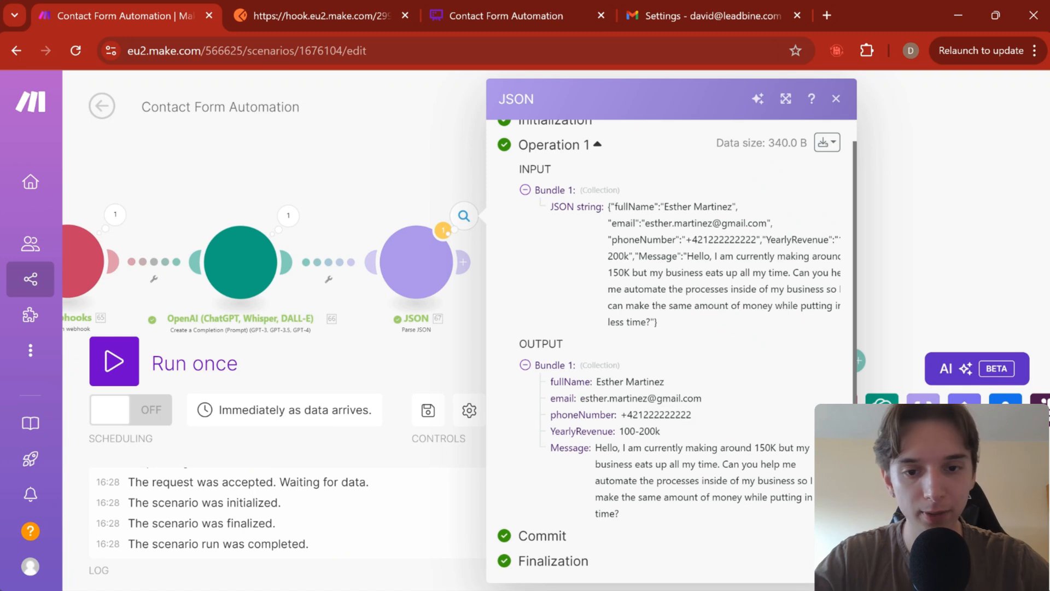
{"action": "left_click_drag", "start_coordinate": [550, 382], "coordinate": [615, 432]}
{"action": "left_click", "coordinate": [616, 432]}
{"action": "left_click_drag", "start_coordinate": [625, 512], "coordinate": [584, 399]}
{"action": "left_click", "coordinate": [553, 381]}
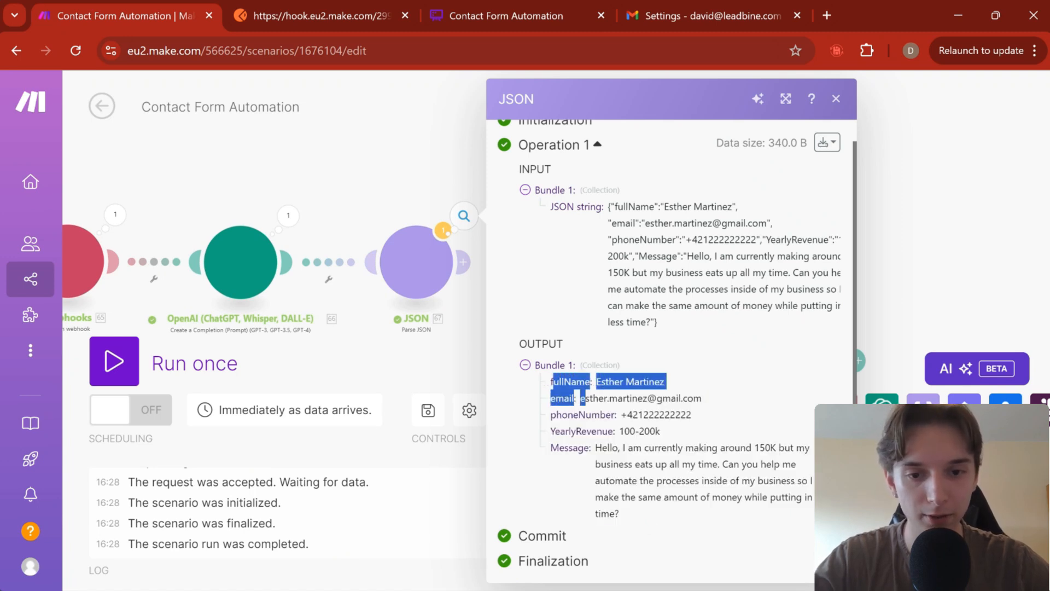
{"action": "left_click", "coordinate": [581, 399]}
{"action": "double_click", "coordinate": [582, 414]}
{"action": "double_click", "coordinate": [581, 432]}
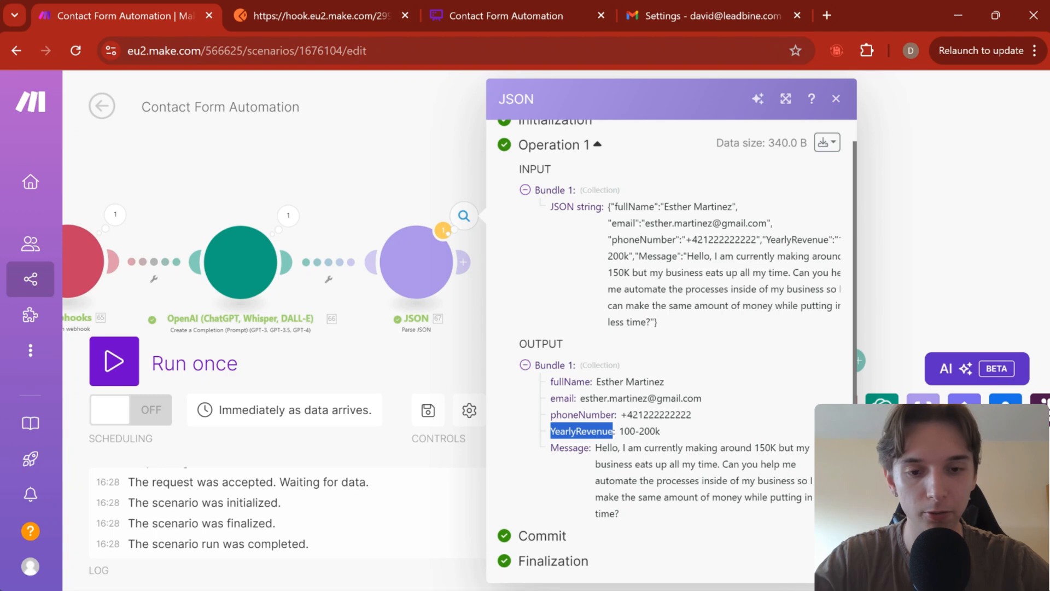
{"action": "left_click", "coordinate": [581, 432]}
{"action": "double_click", "coordinate": [570, 448]}
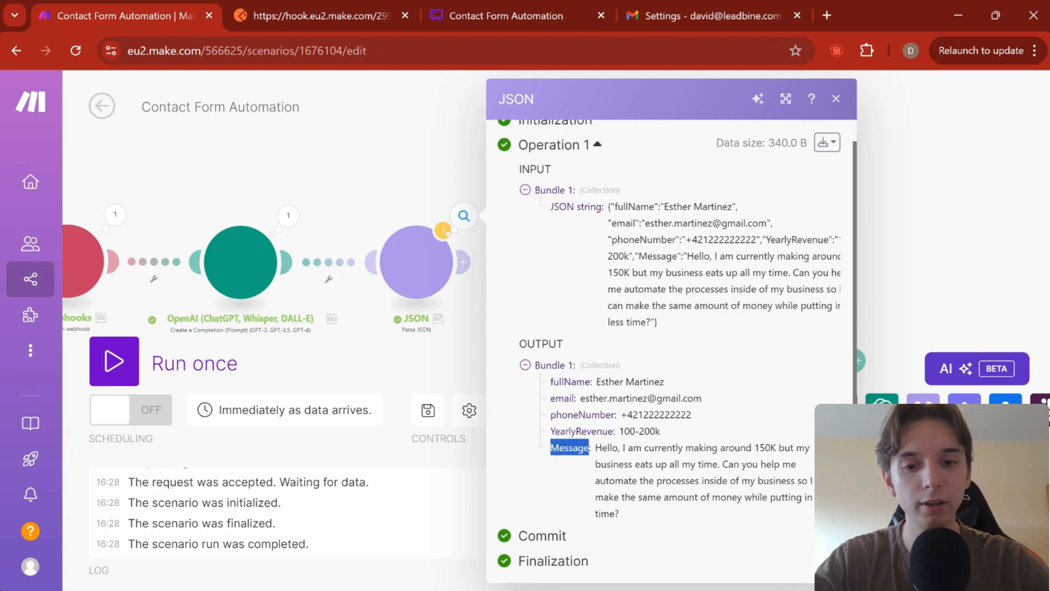
{"action": "left_click", "coordinate": [451, 365]}
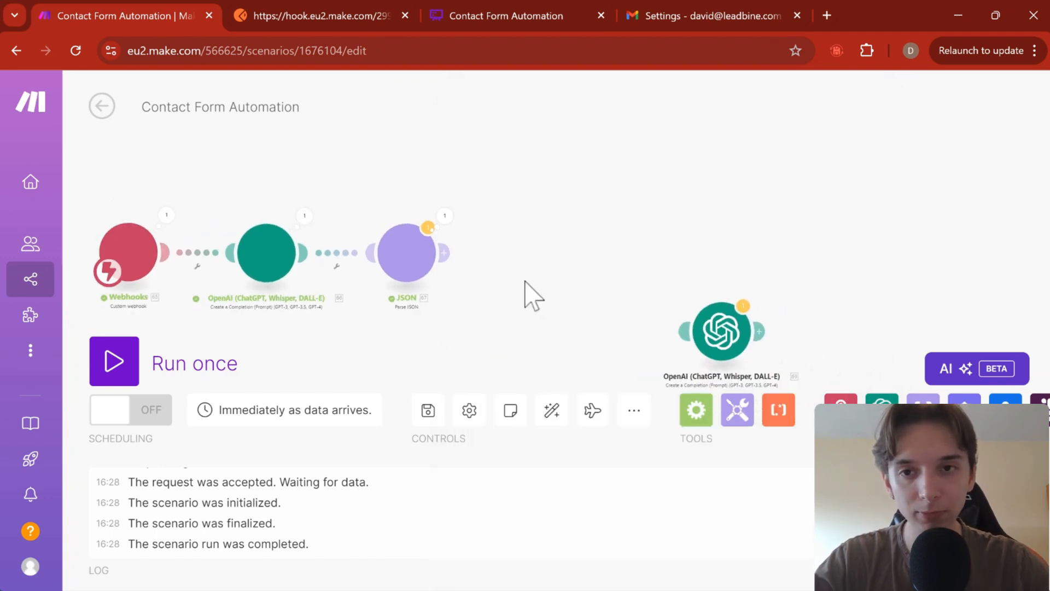
Put the Whimsical tab beside the scenario's tab and check which stage follows Parse Important Data in the flowchart
{"action": "left_click_drag", "start_coordinate": [445, 23], "coordinate": [403, 24]}
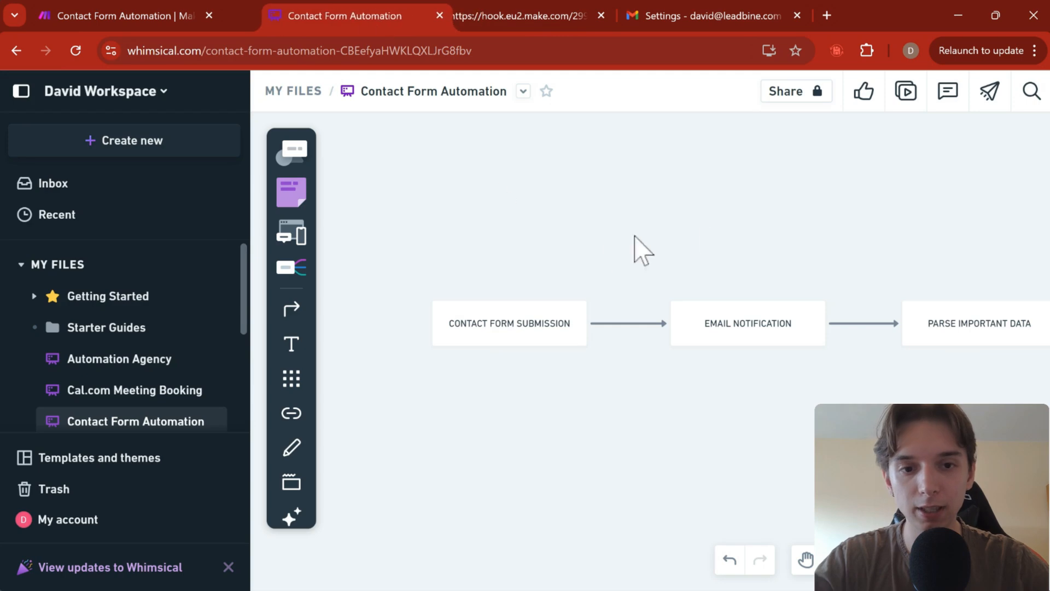
{"action": "scroll", "coordinate": [765, 239], "scroll_direction": "right", "scroll_amount": 8}
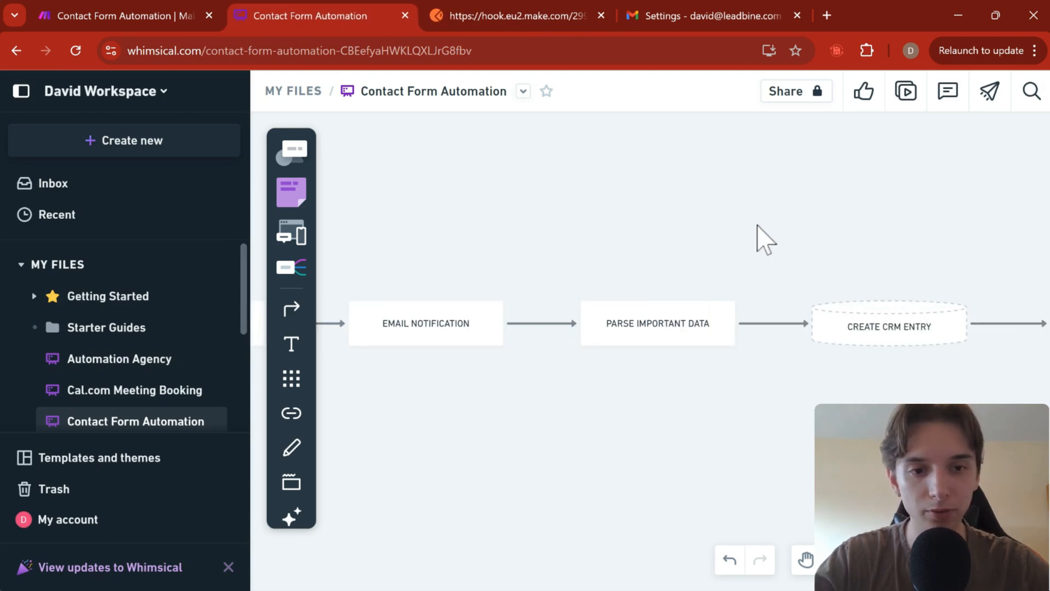
{"action": "left_click", "coordinate": [111, 16]}
Add a ClickUp Create a Task module after the JSON module in the Make scenario
{"action": "left_click", "coordinate": [444, 252]}
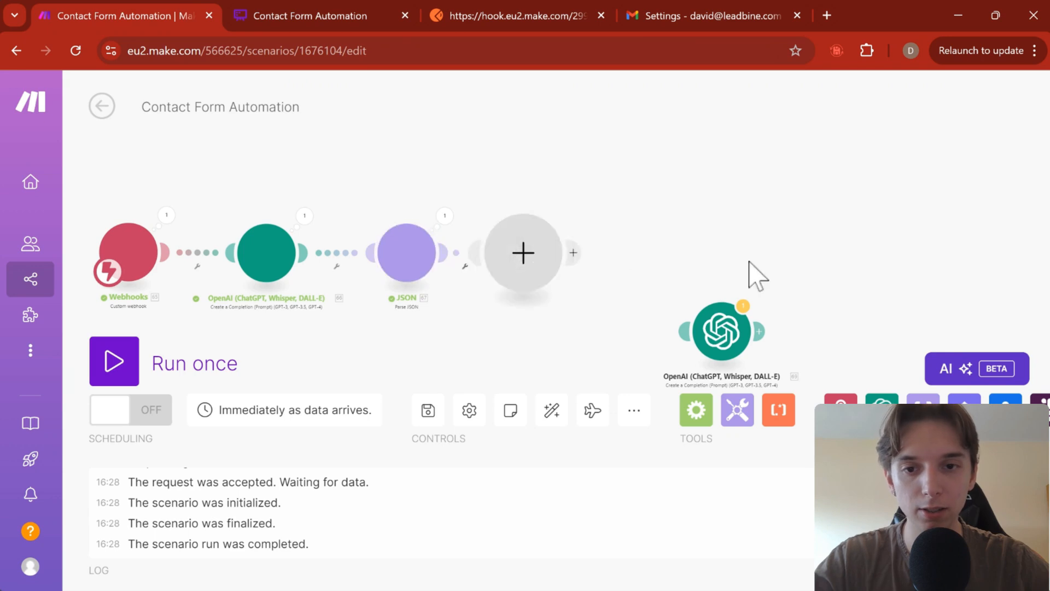
{"action": "type", "text": "click"}
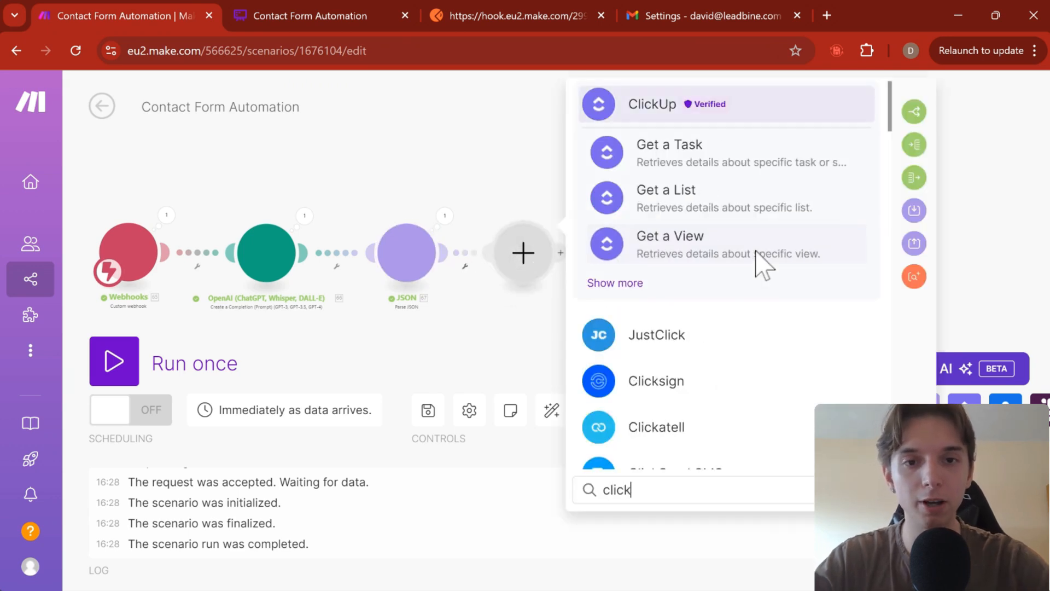
{"action": "left_click", "coordinate": [636, 290]}
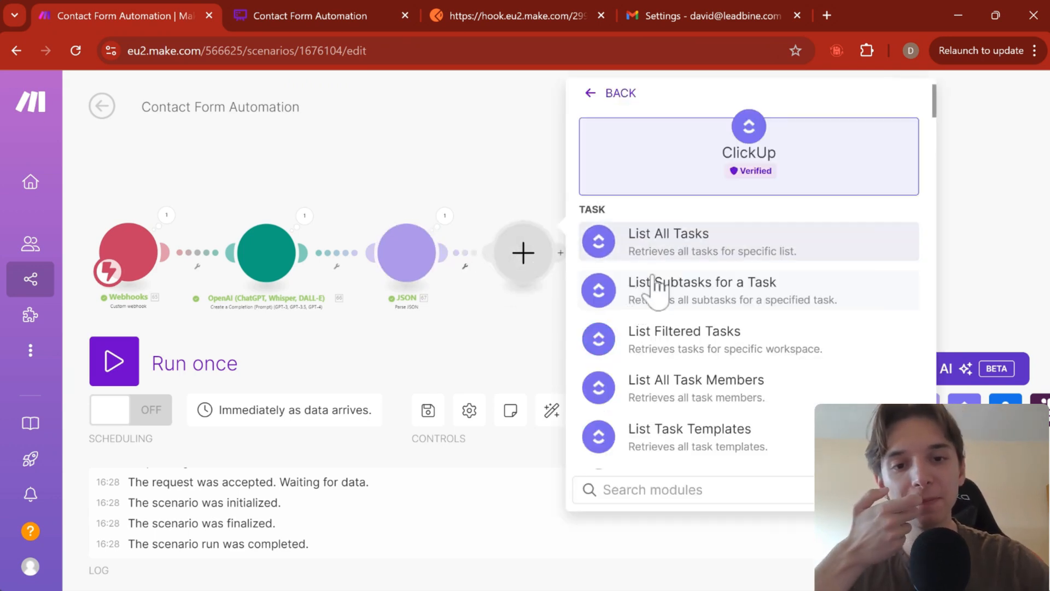
{"action": "scroll", "coordinate": [710, 241], "scroll_direction": "down", "scroll_amount": 4}
{"action": "scroll", "coordinate": [719, 245], "scroll_direction": "down", "scroll_amount": 1}
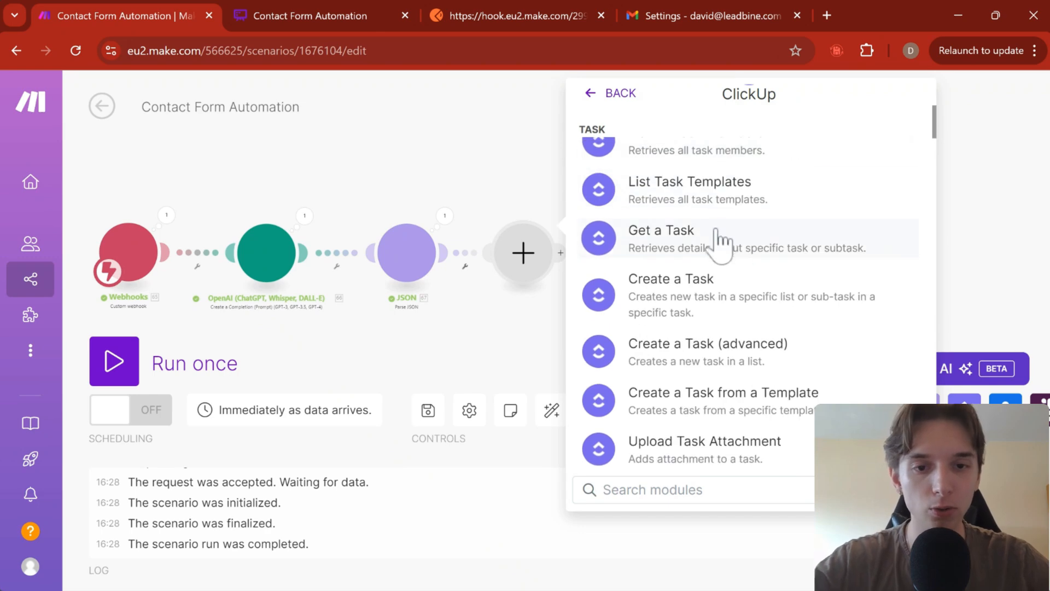
{"action": "left_click", "coordinate": [691, 283]}
{"action": "left_click_drag", "start_coordinate": [567, 293], "coordinate": [544, 310]}
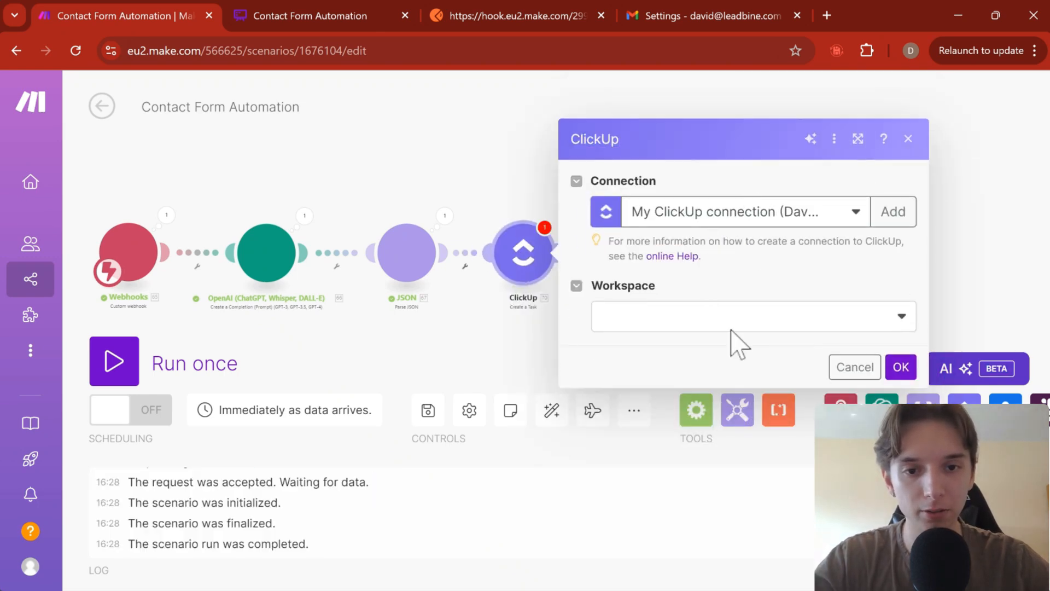
Set the ClickUp module's workspace to DavidSquad and its space to Střední v Dánsku
{"action": "left_click", "coordinate": [743, 322]}
{"action": "left_click", "coordinate": [678, 346]}
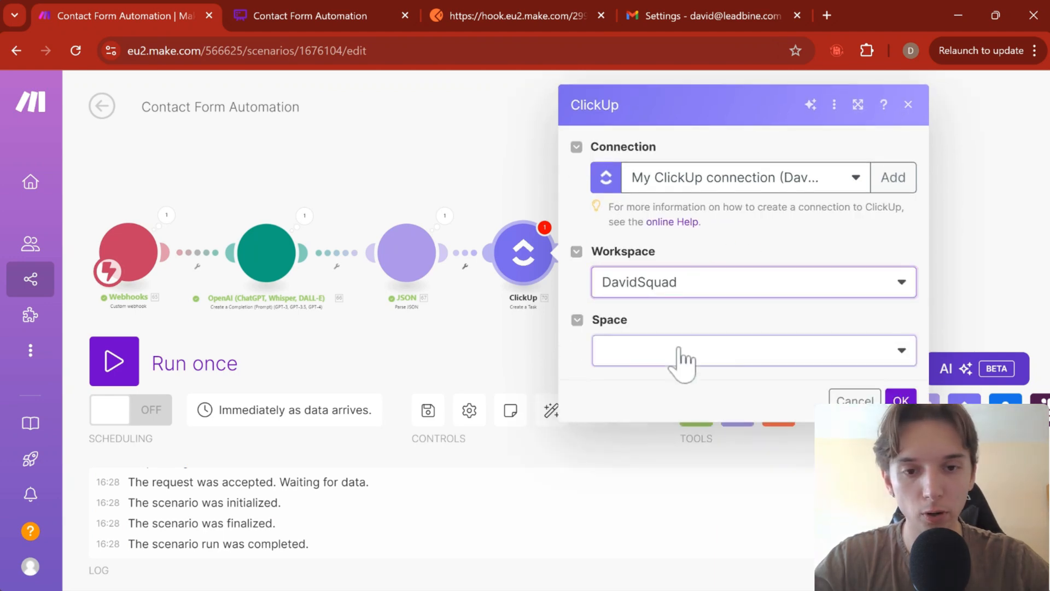
{"action": "left_click", "coordinate": [683, 352]}
{"action": "left_click", "coordinate": [670, 415]}
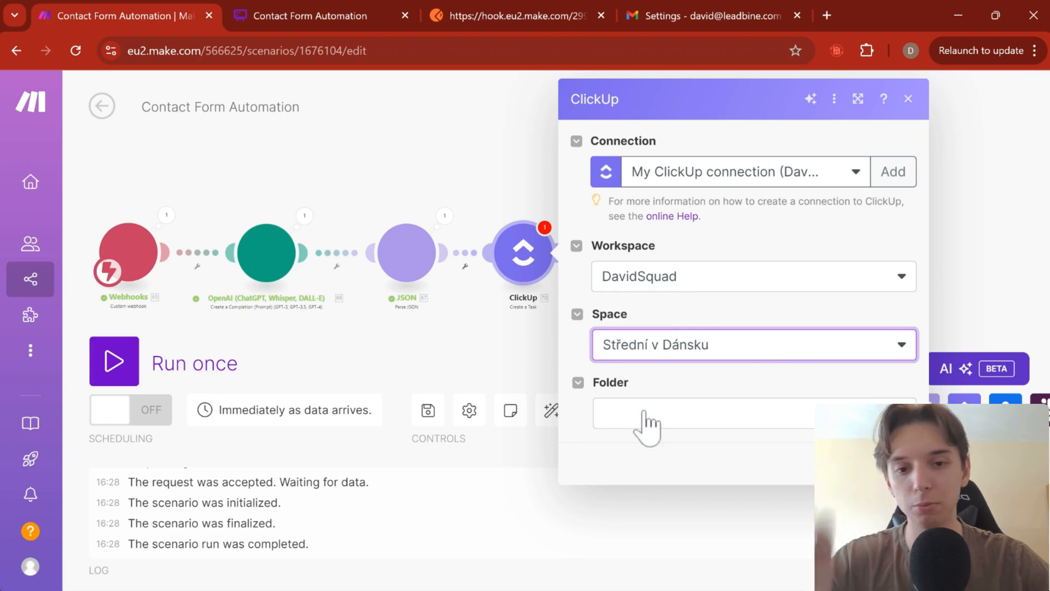
Set the ClickUp task's folder to CRMs and its list to CRM TESTING
{"action": "left_click", "coordinate": [648, 411]}
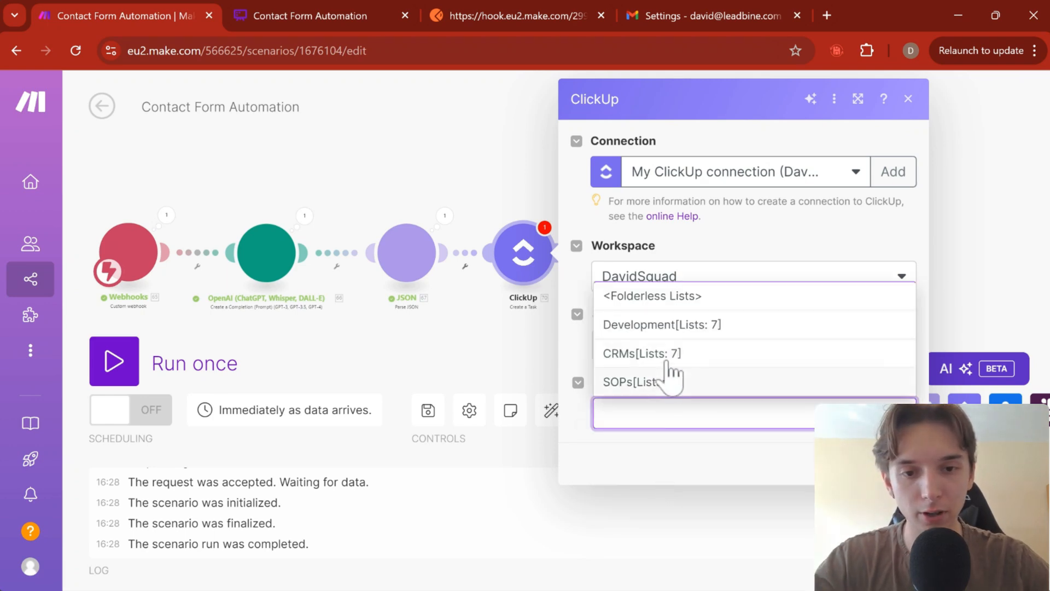
{"action": "left_click", "coordinate": [673, 356]}
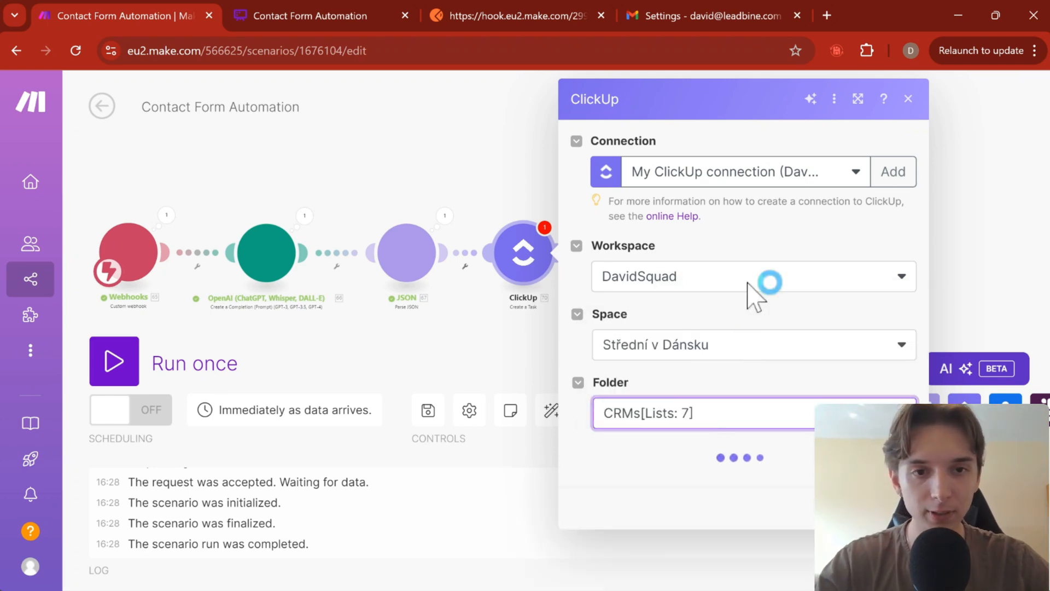
{"action": "left_click", "coordinate": [698, 484]}
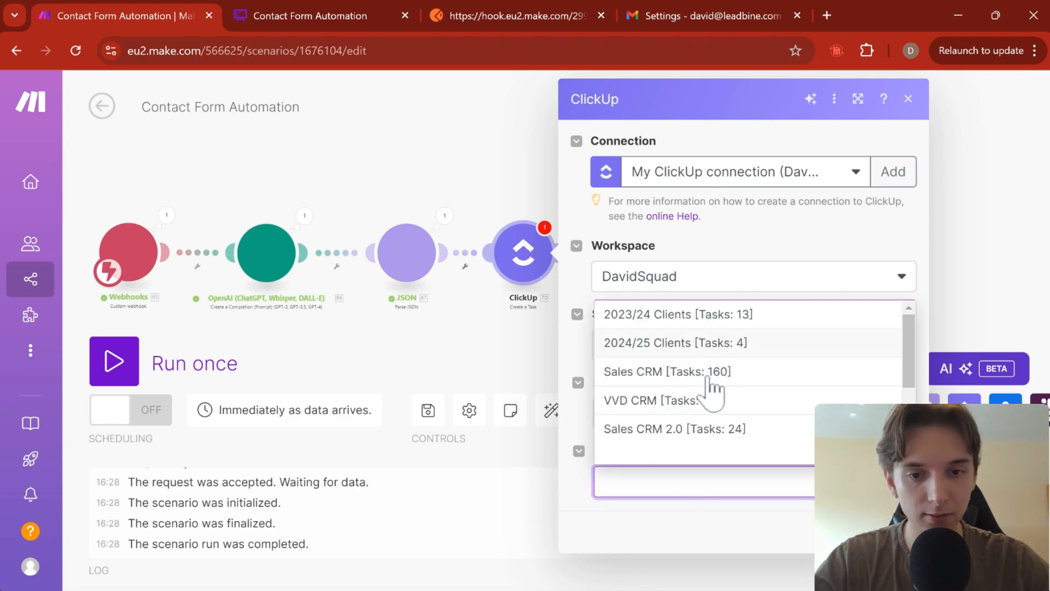
{"action": "scroll", "coordinate": [711, 432], "scroll_direction": "down", "scroll_amount": 2}
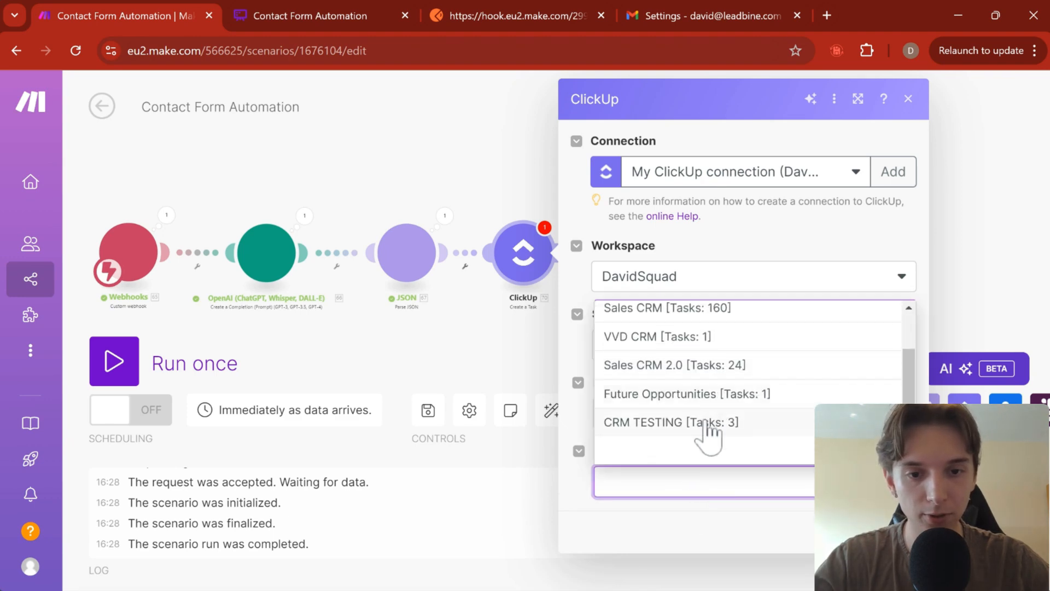
{"action": "left_click", "coordinate": [711, 423]}
{"action": "left_click_drag", "start_coordinate": [742, 80], "coordinate": [773, 368]}
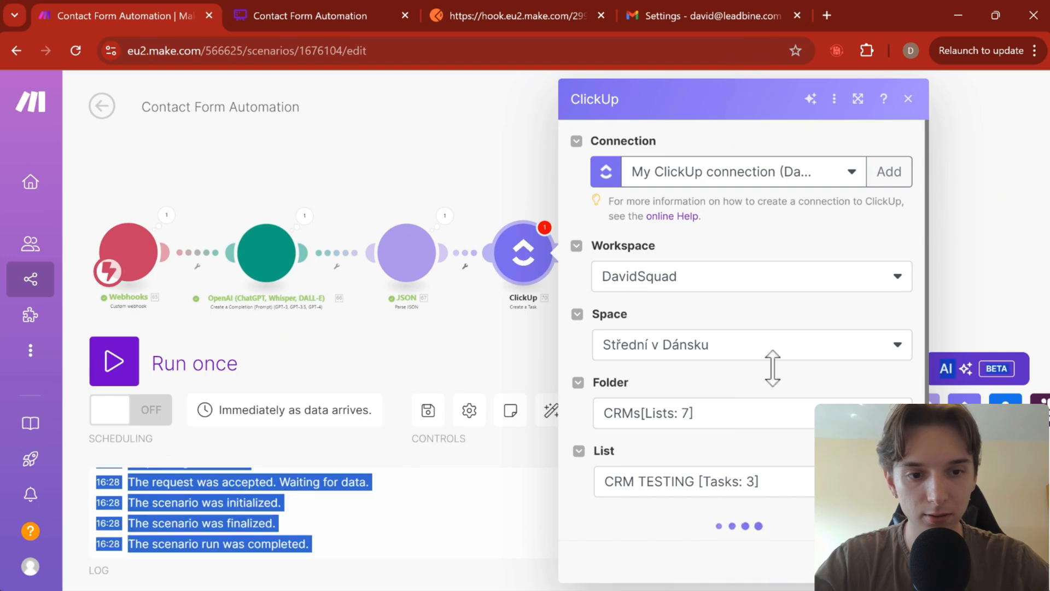
Map the fullName field from the Parse JSON module to the ClickUp Task Name
{"action": "scroll", "coordinate": [746, 426], "scroll_direction": "down", "scroll_amount": 7}
{"action": "scroll", "coordinate": [735, 411], "scroll_direction": "up", "scroll_amount": 5}
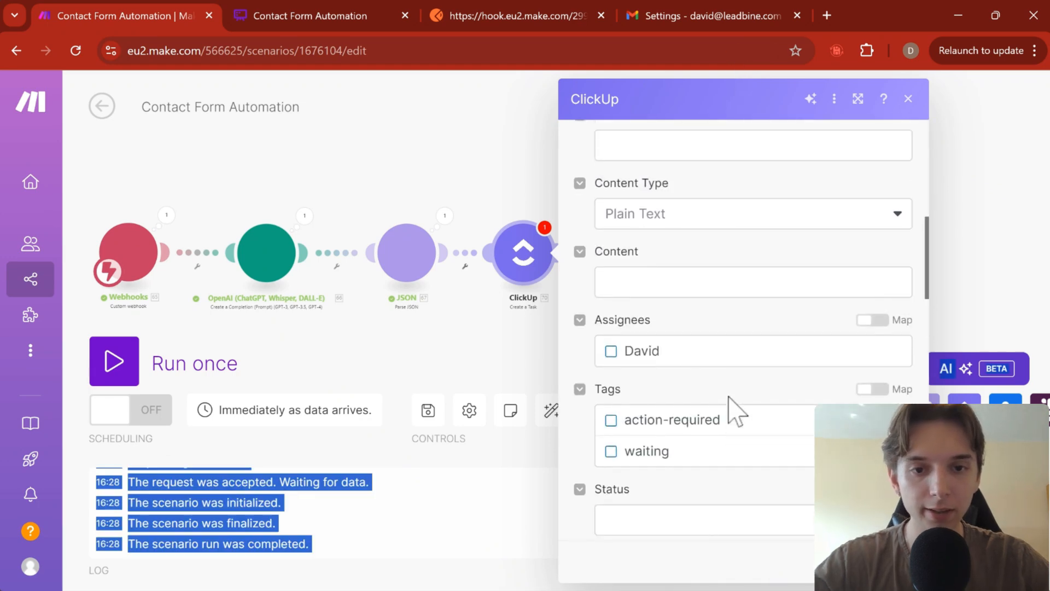
{"action": "left_click", "coordinate": [736, 310]}
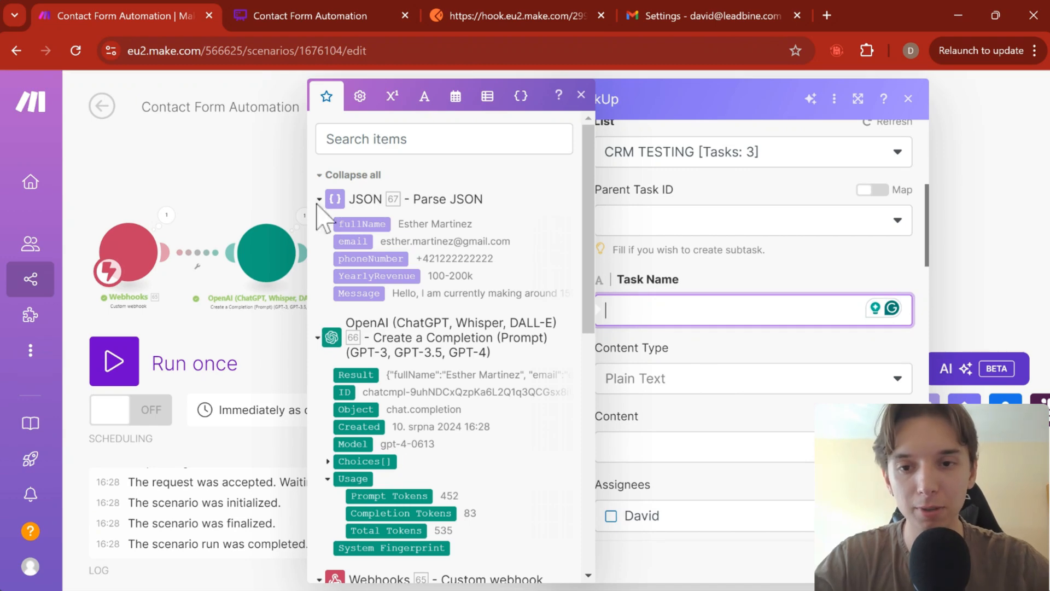
{"action": "left_click", "coordinate": [355, 223]}
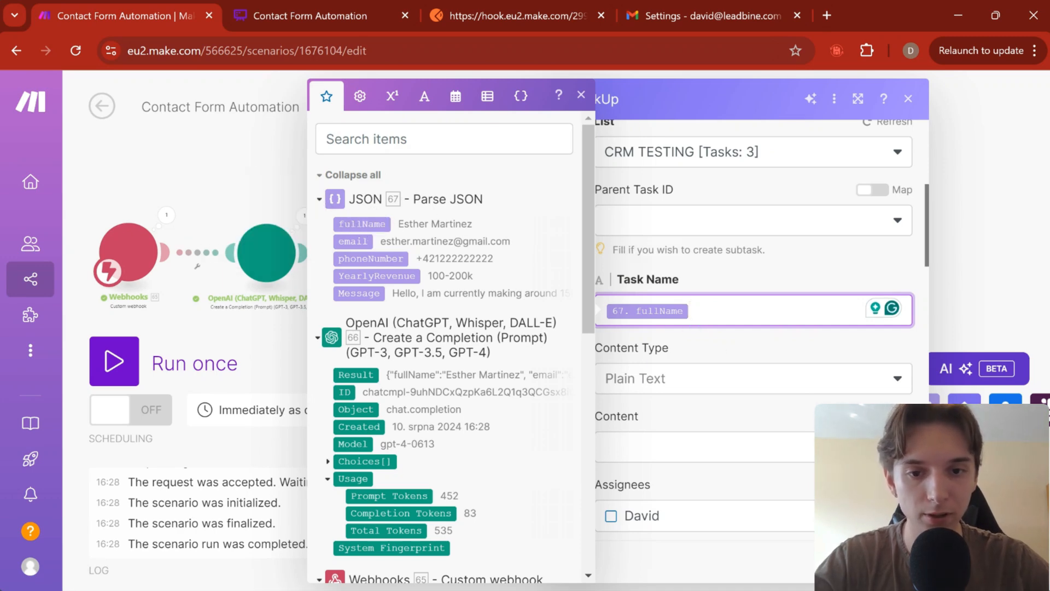
Set the ClickUp task's status to lead and its priority to Normal
{"action": "scroll", "coordinate": [706, 345], "scroll_direction": "down", "scroll_amount": 2}
{"action": "scroll", "coordinate": [705, 347], "scroll_direction": "down", "scroll_amount": 8}
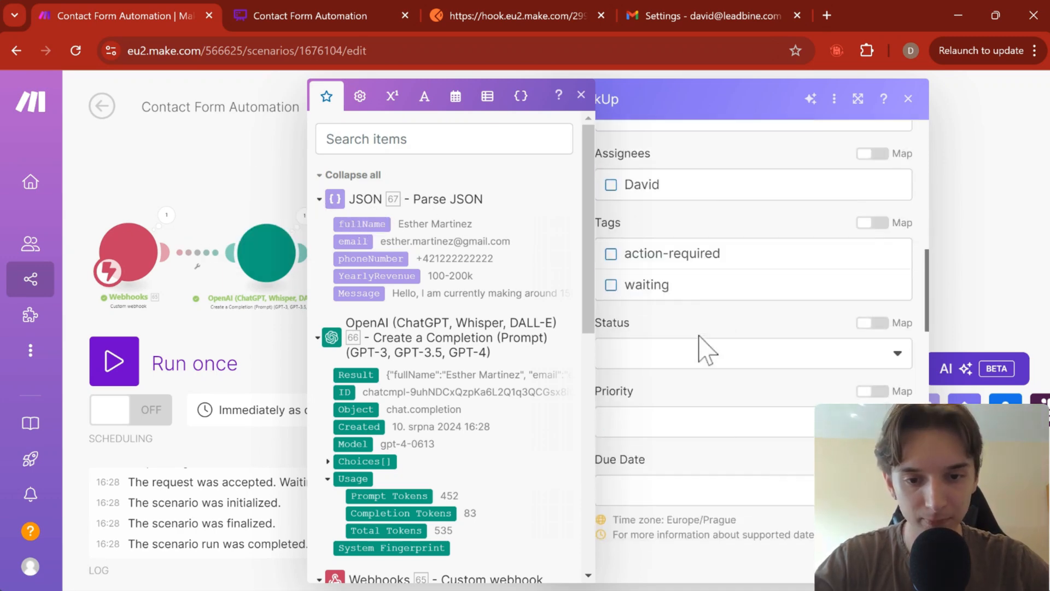
{"action": "left_click", "coordinate": [664, 274]}
{"action": "left_click", "coordinate": [664, 273]}
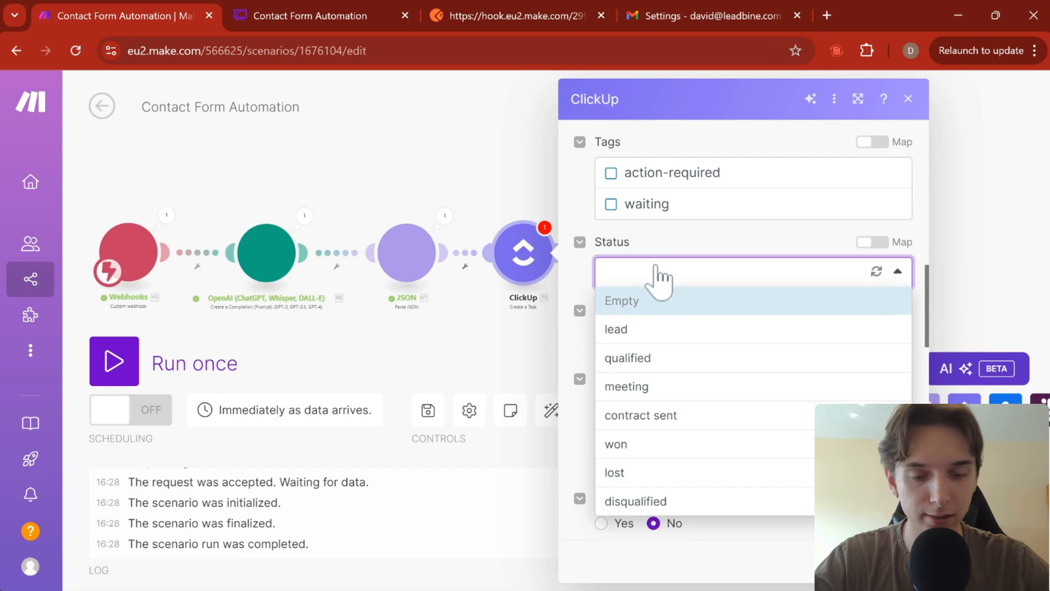
{"action": "left_click", "coordinate": [649, 330]}
{"action": "scroll", "coordinate": [659, 323], "scroll_direction": "down", "scroll_amount": 1}
{"action": "scroll", "coordinate": [659, 311], "scroll_direction": "down", "scroll_amount": 1}
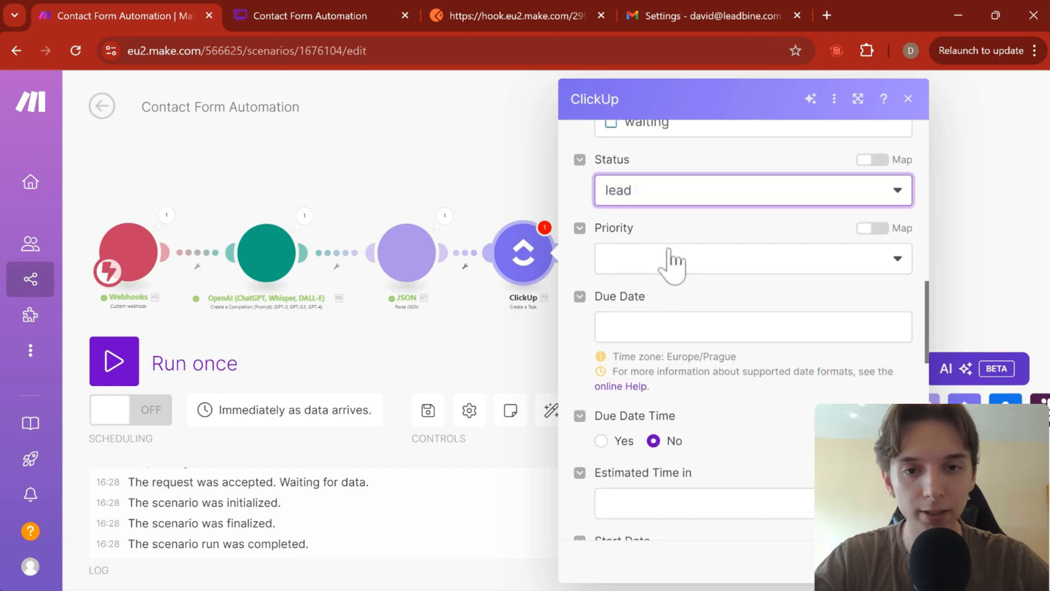
{"action": "left_click", "coordinate": [666, 263]}
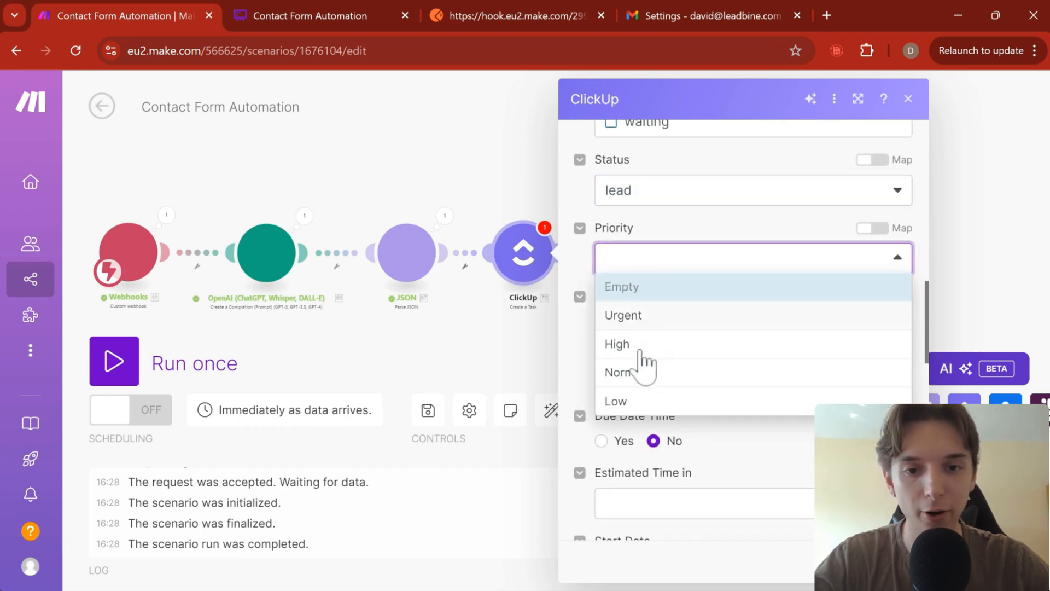
{"action": "left_click", "coordinate": [624, 373]}
{"action": "scroll", "coordinate": [668, 258], "scroll_direction": "down", "scroll_amount": 3}
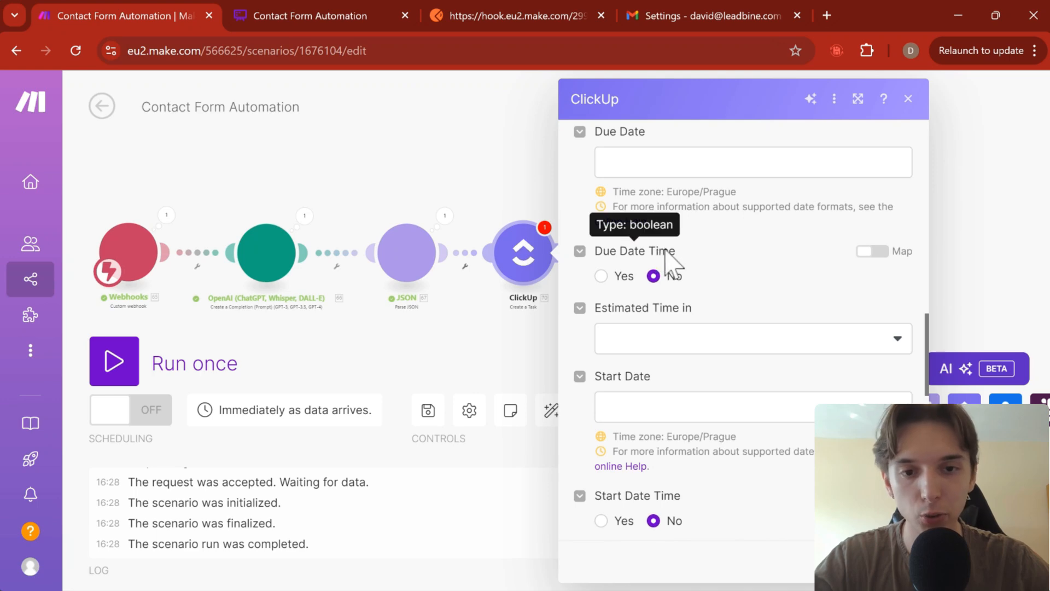
{"action": "scroll", "coordinate": [667, 258], "scroll_direction": "up", "scroll_amount": 2}
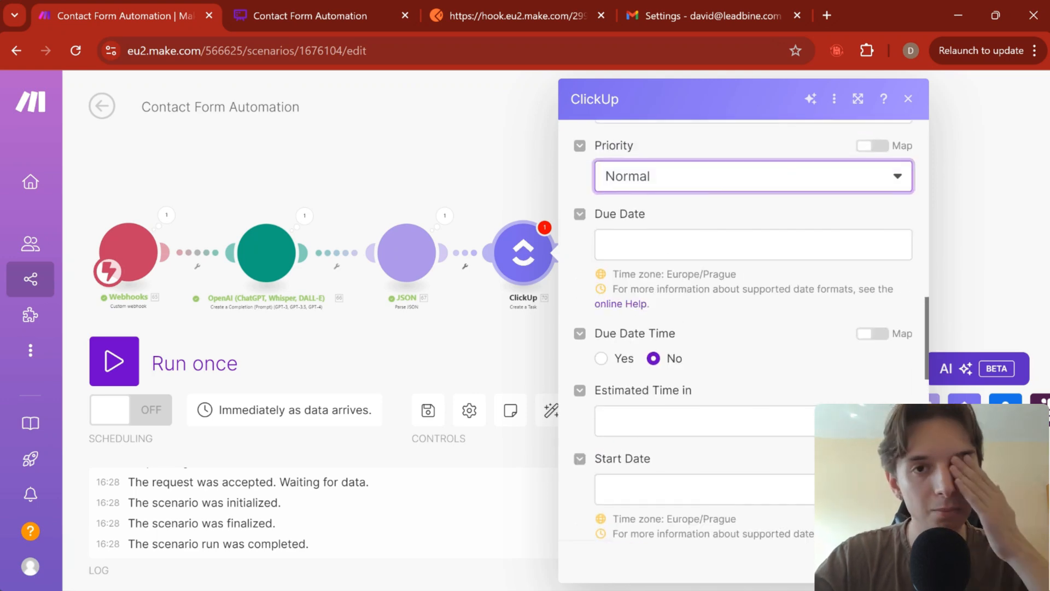
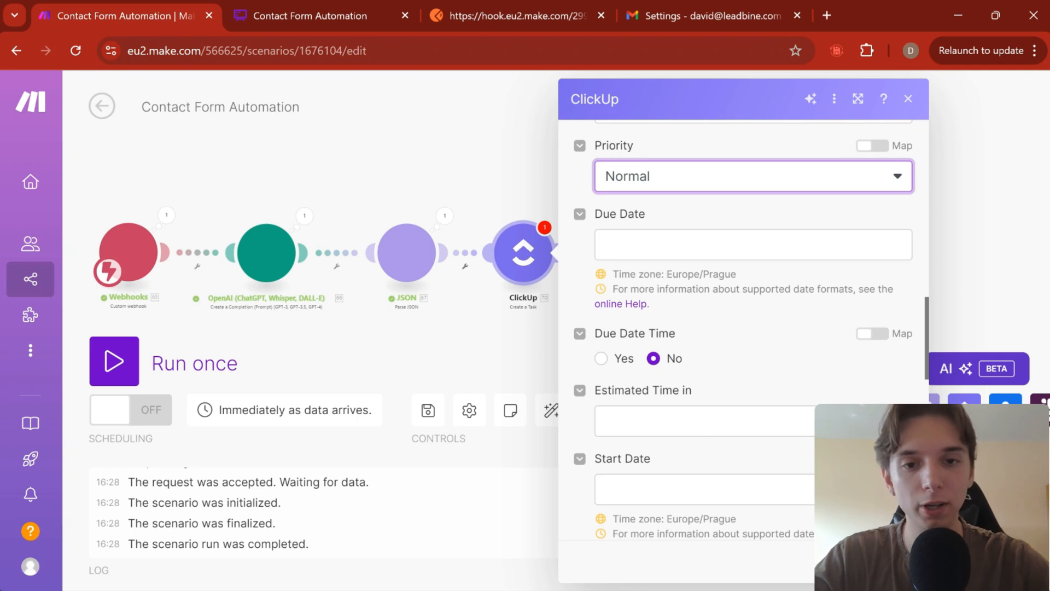
Map phoneNumber from the Parse JSON module to the ClickUp custom field First phone number
{"action": "scroll", "coordinate": [733, 403], "scroll_direction": "down", "scroll_amount": 8}
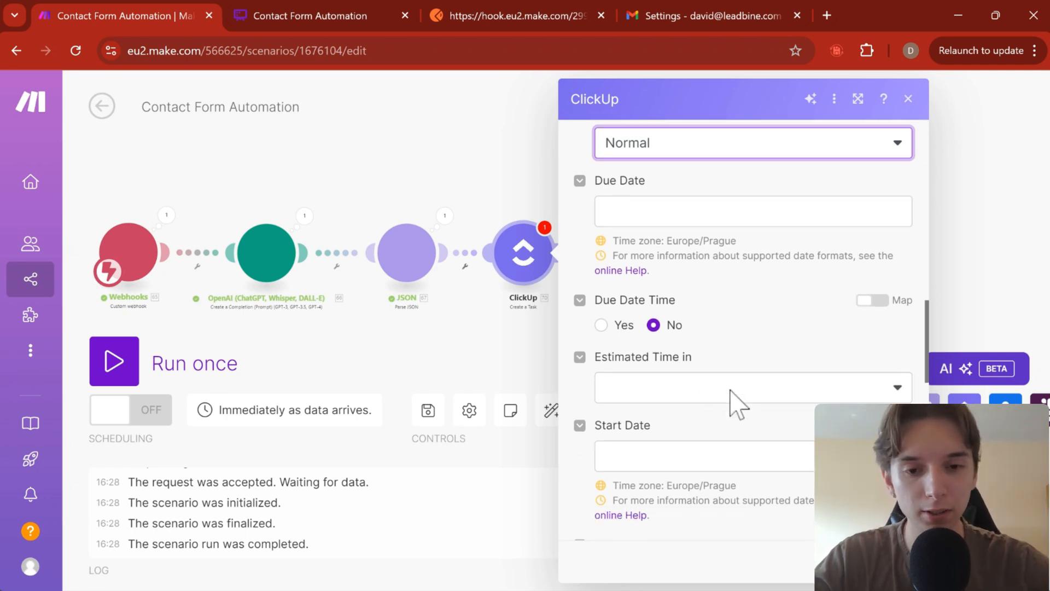
{"action": "scroll", "coordinate": [691, 363], "scroll_direction": "down", "scroll_amount": 3}
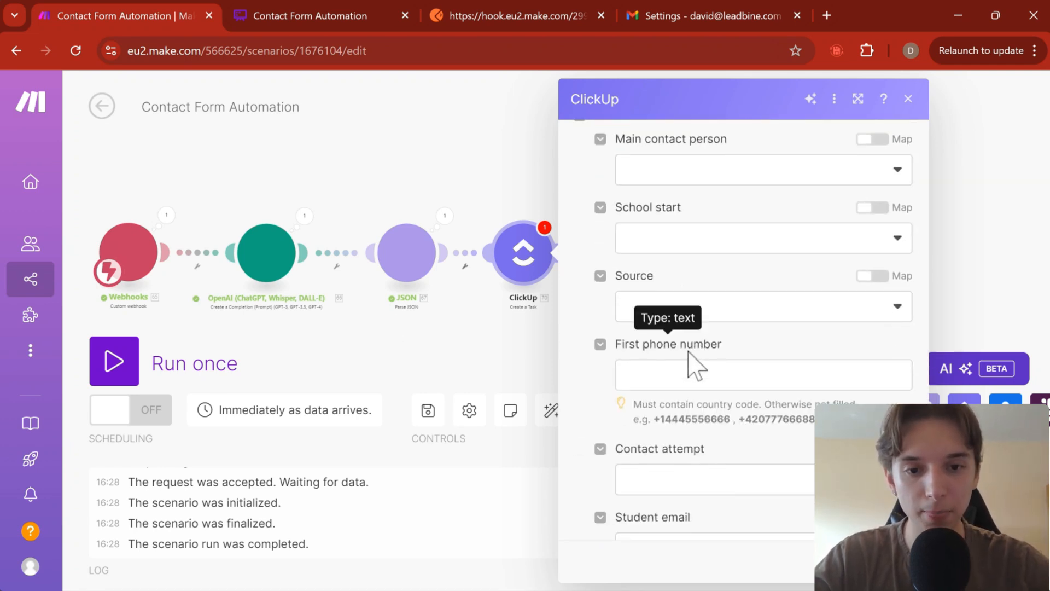
{"action": "scroll", "coordinate": [692, 358], "scroll_direction": "down", "scroll_amount": 5}
{"action": "scroll", "coordinate": [667, 405], "scroll_direction": "up", "scroll_amount": 8}
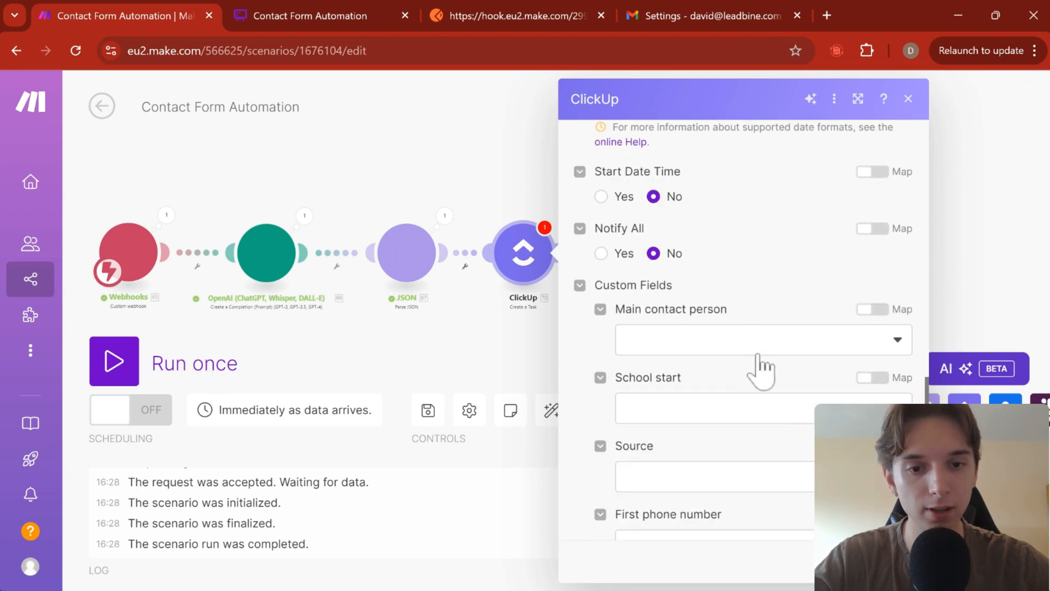
{"action": "scroll", "coordinate": [732, 368], "scroll_direction": "down", "scroll_amount": 5}
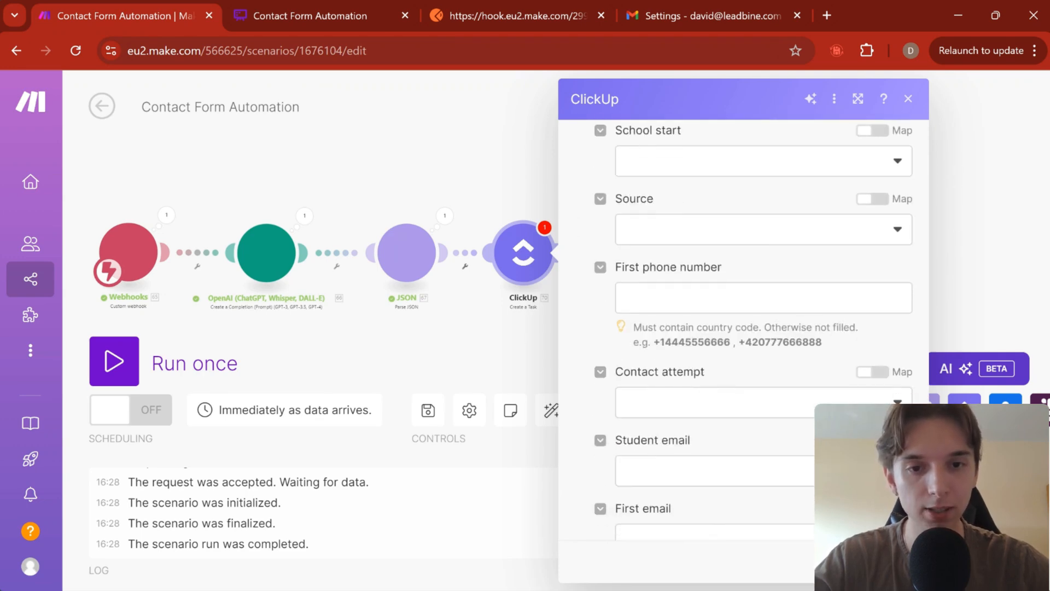
{"action": "left_click", "coordinate": [671, 298]}
{"action": "left_click_drag", "start_coordinate": [399, 257], "coordinate": [770, 309]}
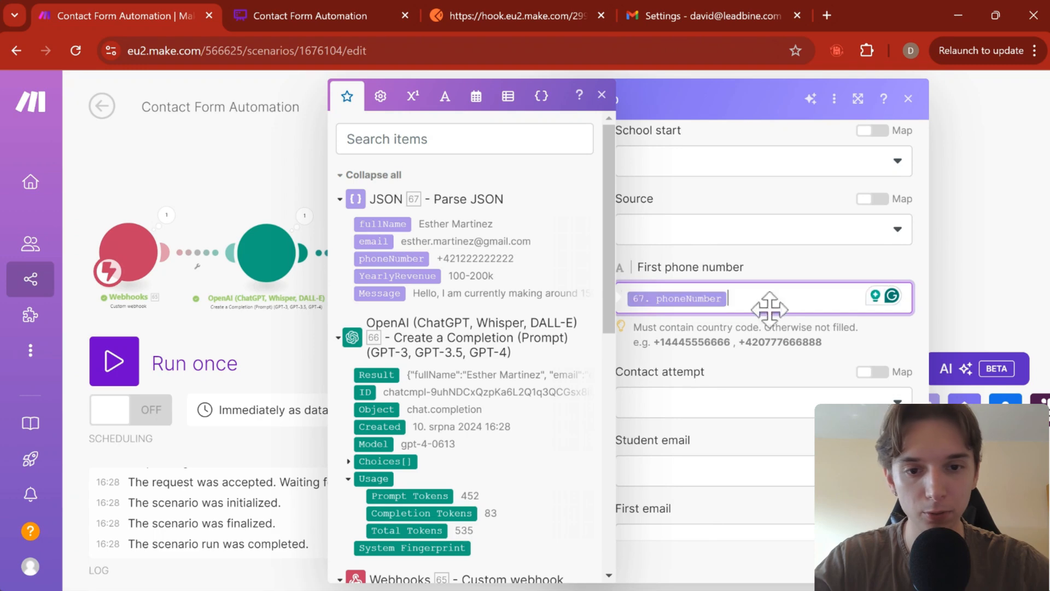
Map email from the Parse JSON module to the ClickUp custom field First email
{"action": "scroll", "coordinate": [745, 293], "scroll_direction": "down", "scroll_amount": 2}
{"action": "left_click", "coordinate": [622, 387]}
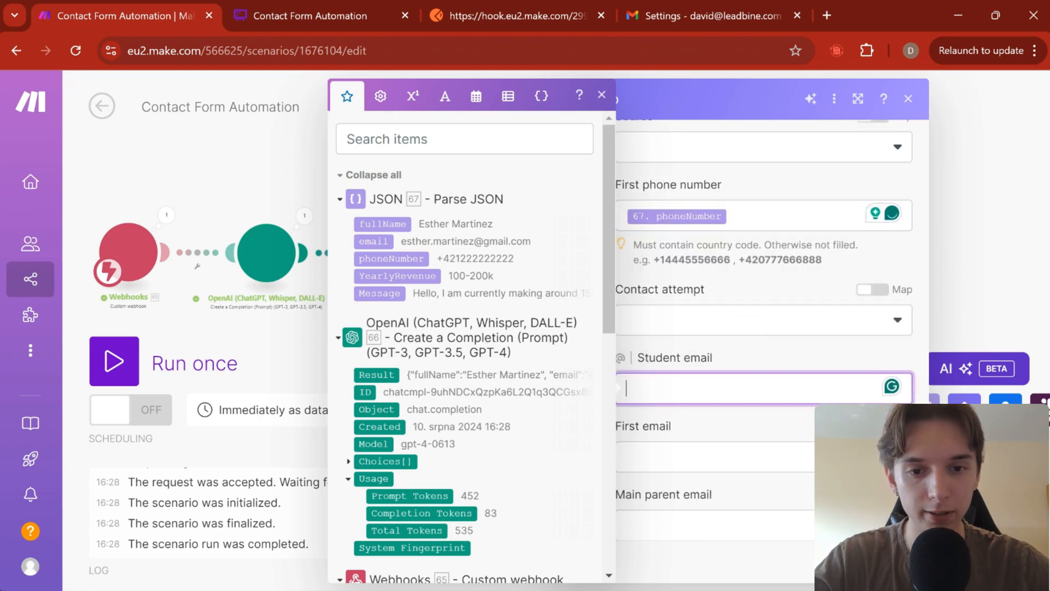
{"action": "left_click", "coordinate": [626, 455]}
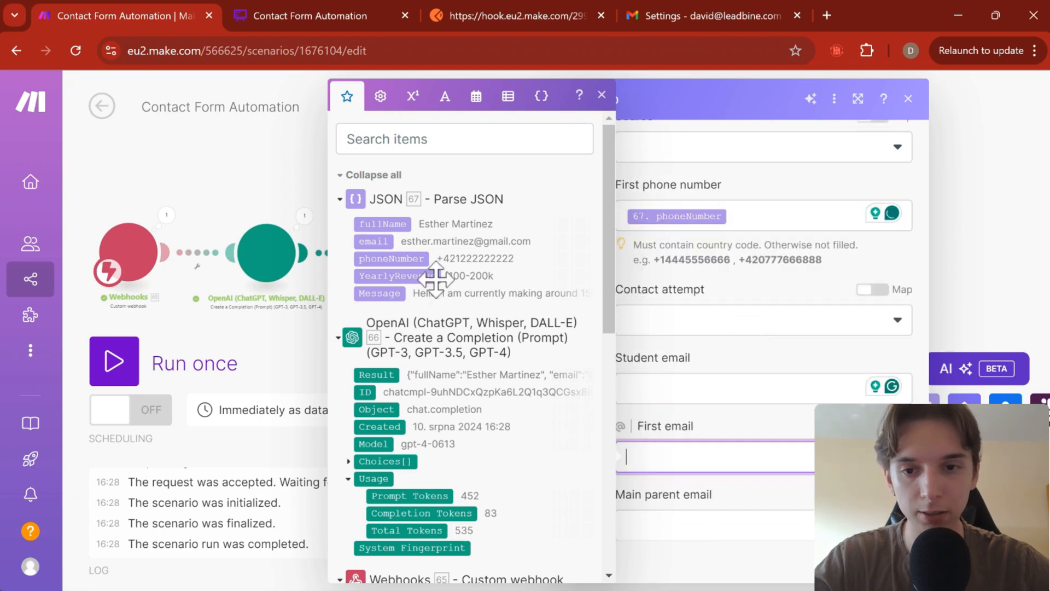
{"action": "left_click", "coordinate": [373, 241]}
{"action": "scroll", "coordinate": [703, 316], "scroll_direction": "up", "scroll_amount": 6}
{"action": "left_click", "coordinate": [733, 282]}
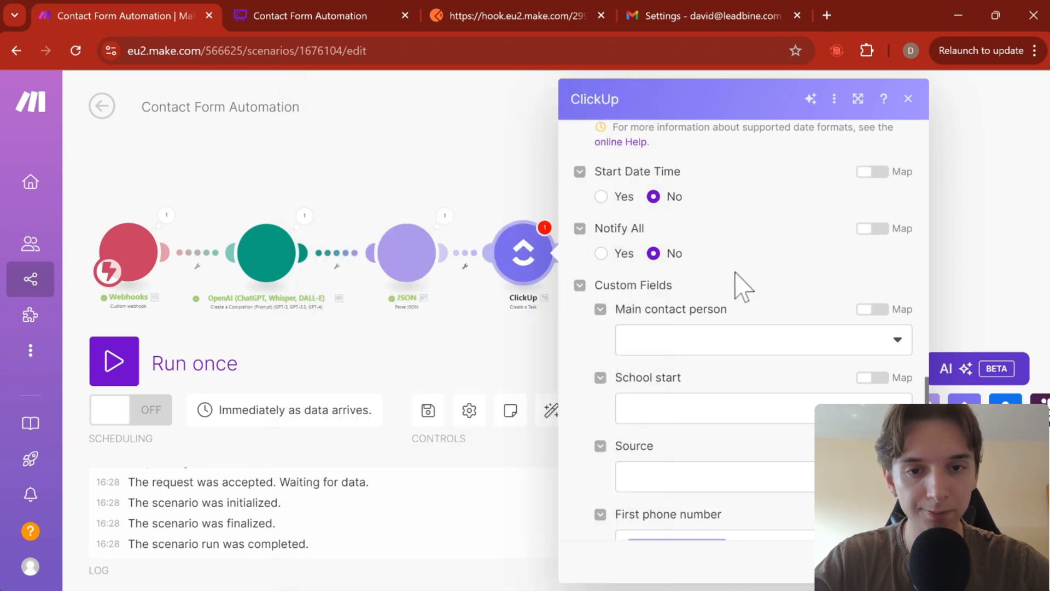
Set the ClickUp task's Content Type to Plain Text
{"action": "scroll", "coordinate": [735, 290], "scroll_direction": "up", "scroll_amount": 2}
{"action": "scroll", "coordinate": [735, 292], "scroll_direction": "up", "scroll_amount": 10}
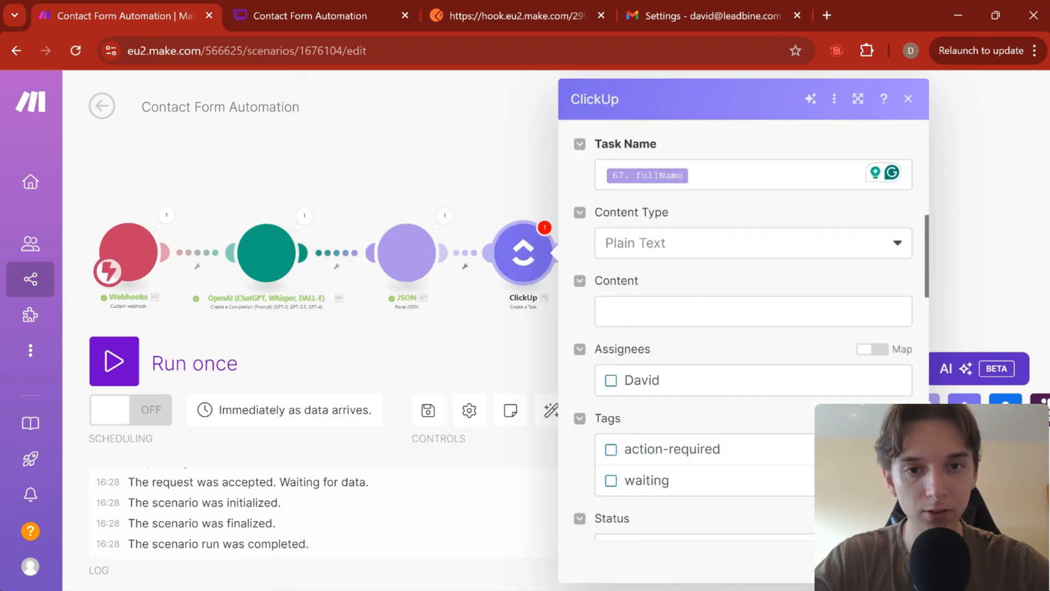
{"action": "scroll", "coordinate": [721, 296], "scroll_direction": "down", "scroll_amount": 6}
{"action": "scroll", "coordinate": [721, 292], "scroll_direction": "up", "scroll_amount": 10}
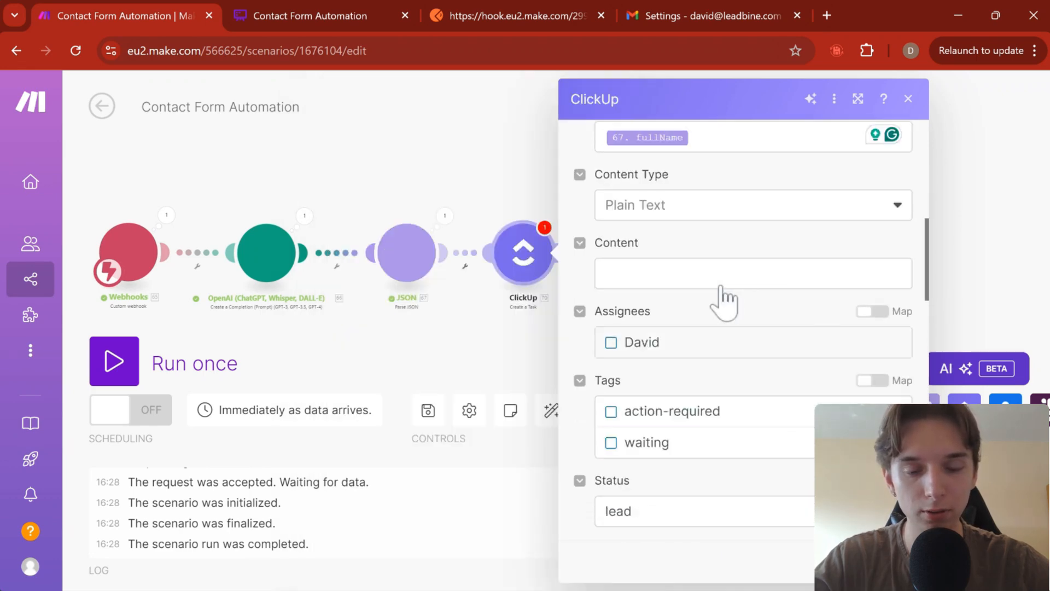
{"action": "scroll", "coordinate": [725, 301], "scroll_direction": "down", "scroll_amount": 8}
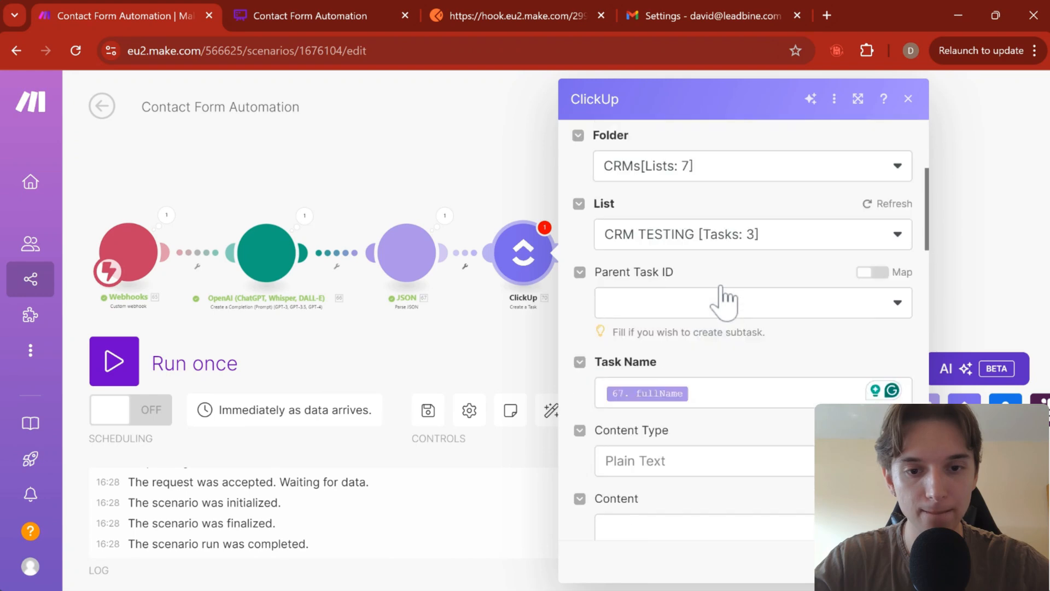
{"action": "left_click", "coordinate": [681, 362]}
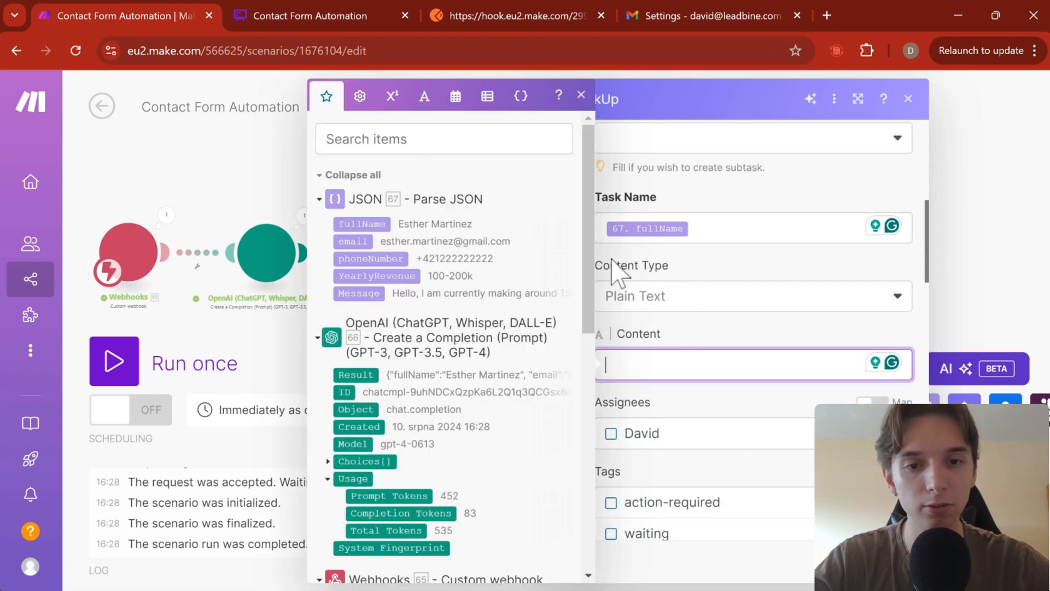
{"action": "left_click", "coordinate": [667, 323]}
{"action": "left_click", "coordinate": [694, 305]}
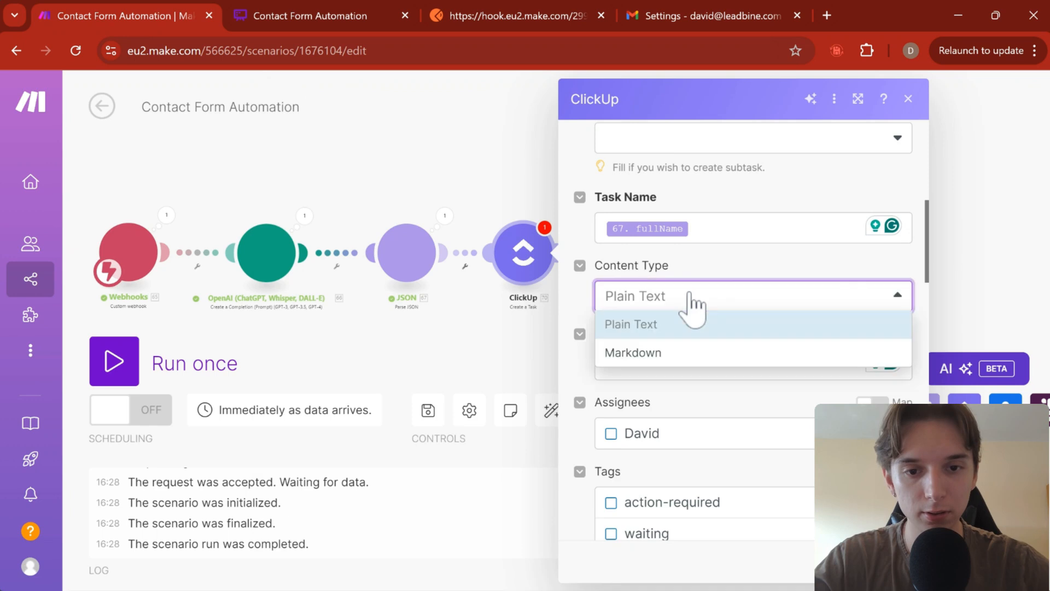
{"action": "left_click", "coordinate": [681, 327]}
Enter the labels "Yearly Revenue:" and "Message:" on separate lines in the ClickUp task's Content
{"action": "left_click", "coordinate": [681, 364]}
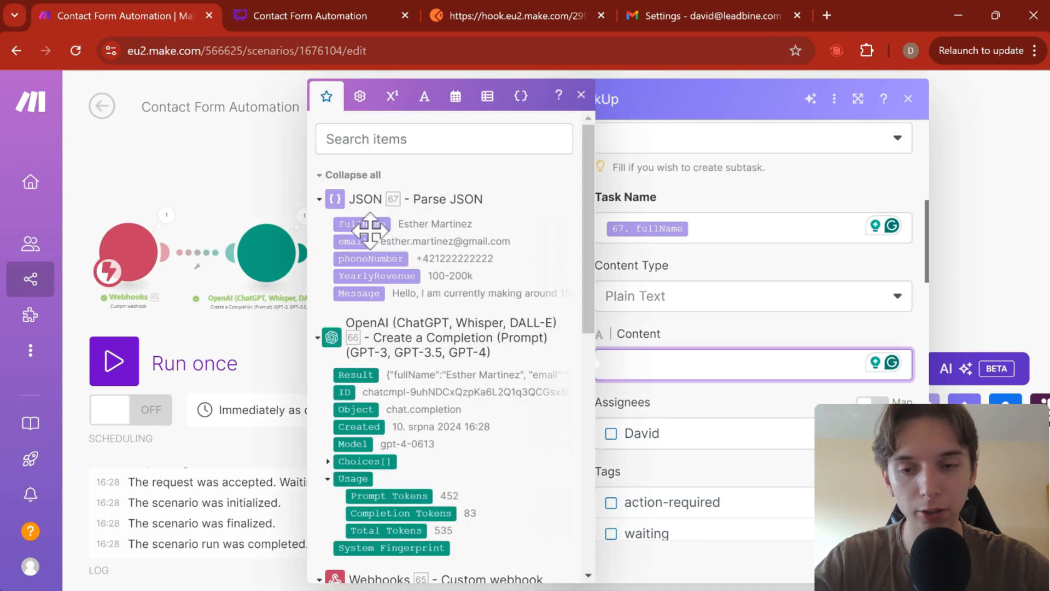
{"action": "left_click_drag", "start_coordinate": [358, 294], "coordinate": [645, 362]}
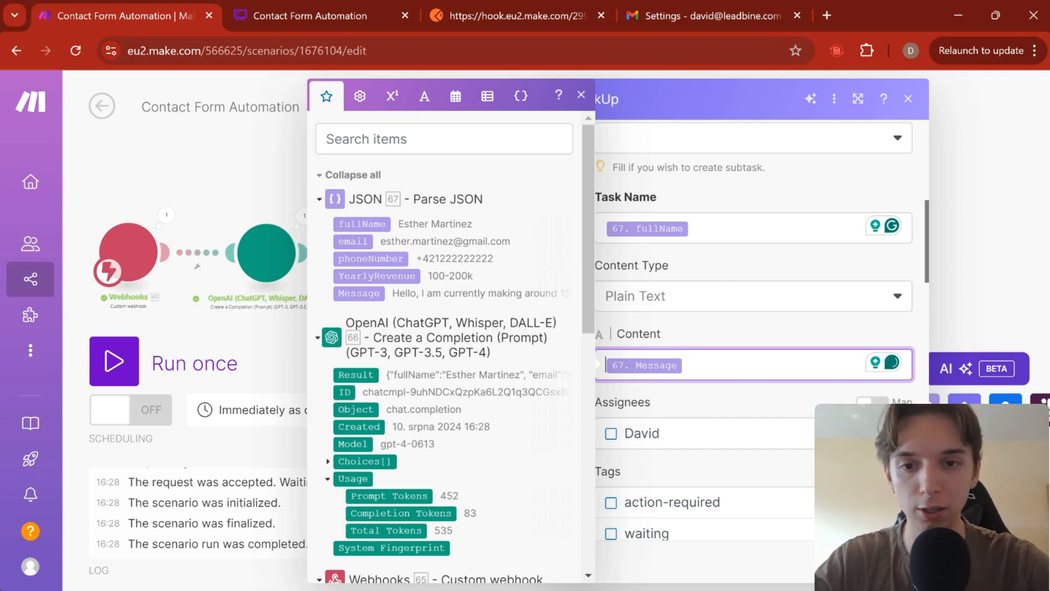
{"action": "type", "text": "Yearly R"}
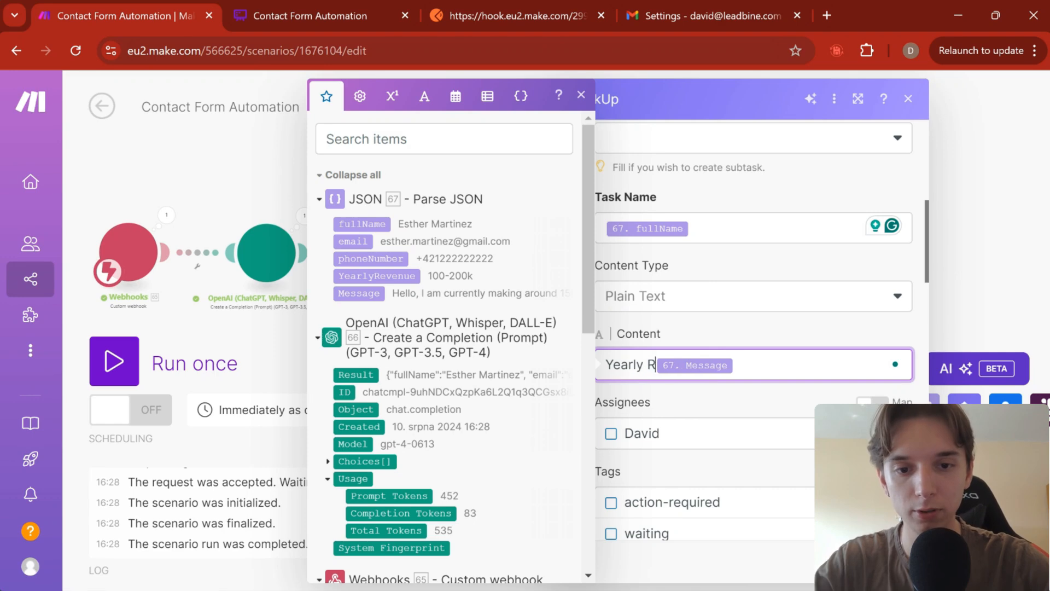
{"action": "type", "text": "evenue: 67."}
{"action": "key", "text": "Return"}
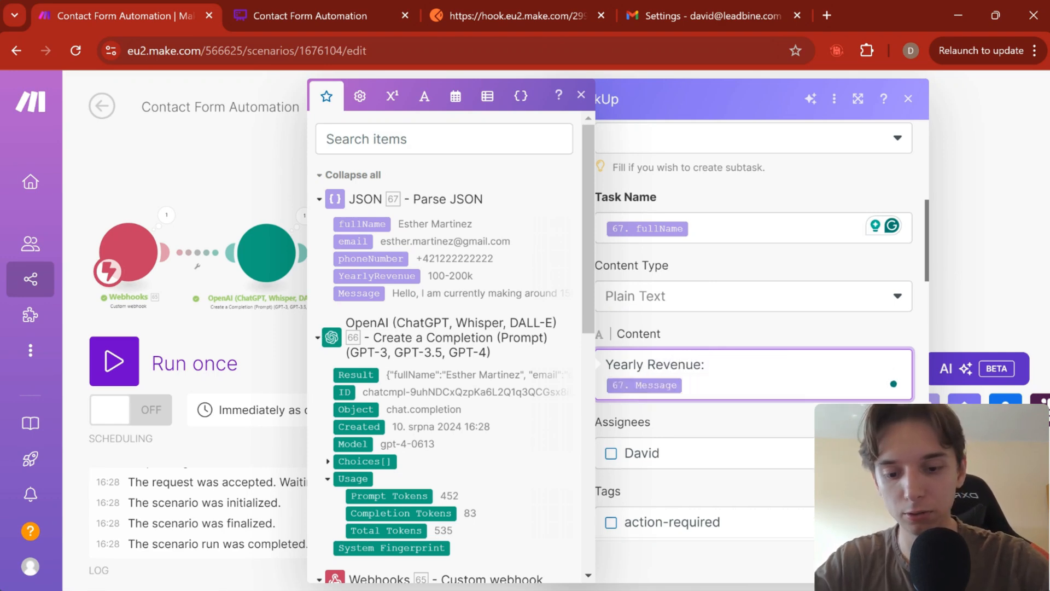
{"action": "type", "text": "Message:"}
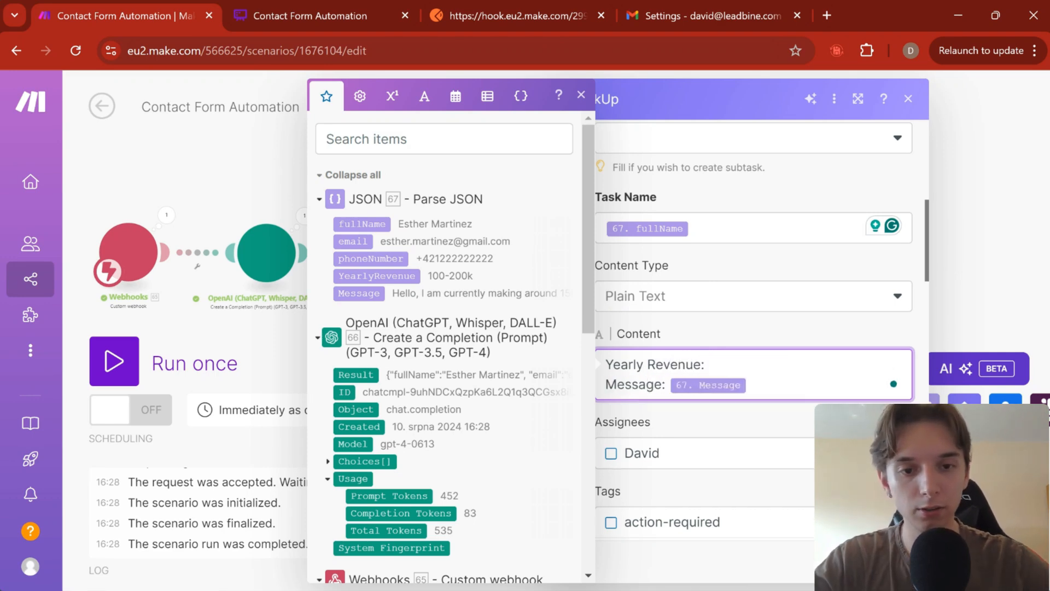
{"action": "key", "text": "Delete"}
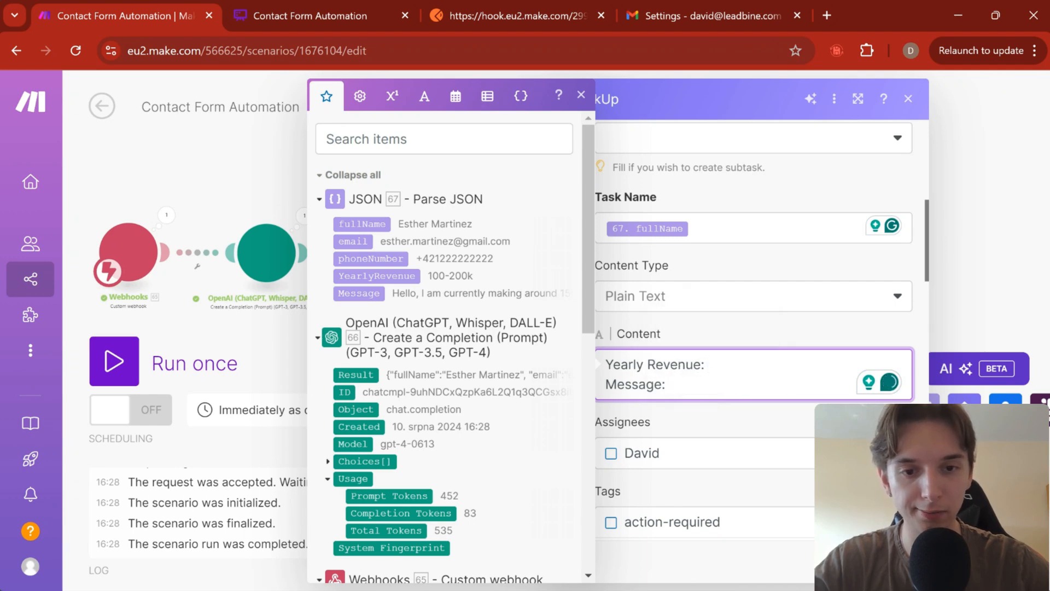
Map the YearlyRevenue and Message fields from Parse JSON after their matching labels in the task's Content
{"action": "left_click", "coordinate": [376, 276]}
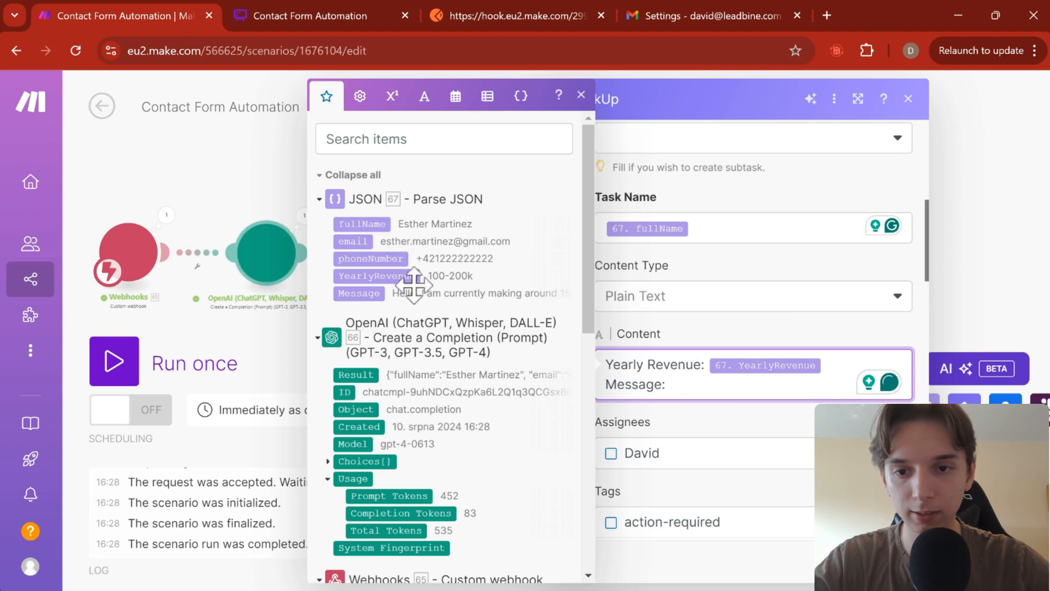
{"action": "left_click", "coordinate": [360, 293]}
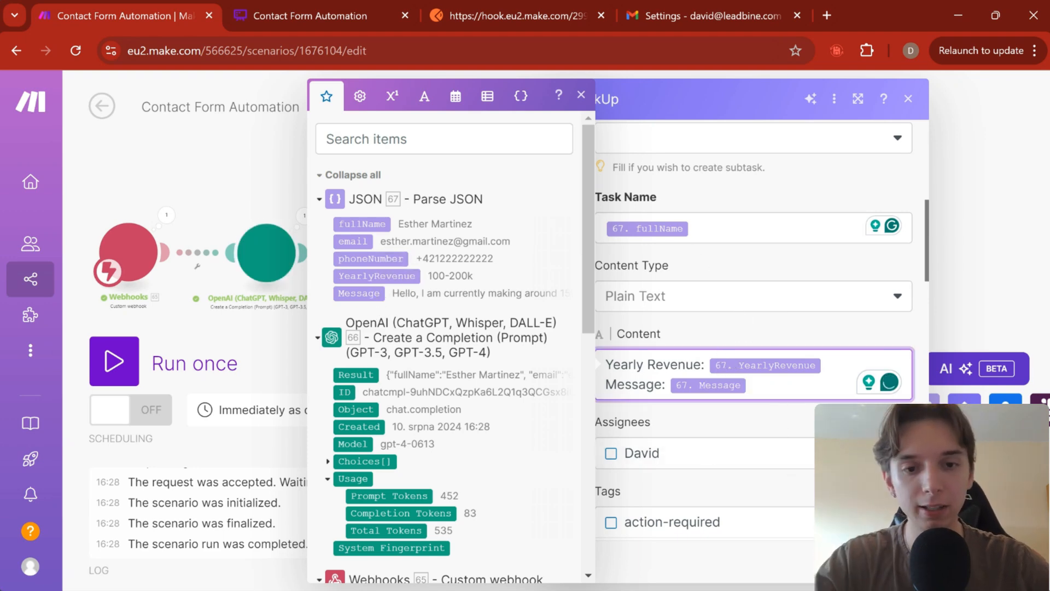
{"action": "left_click", "coordinate": [737, 335]}
Review the ClickUp task's custom fields, from Main contact person to Sport student, and their mapped phone and email values
{"action": "scroll", "coordinate": [744, 344], "scroll_direction": "down", "scroll_amount": 10}
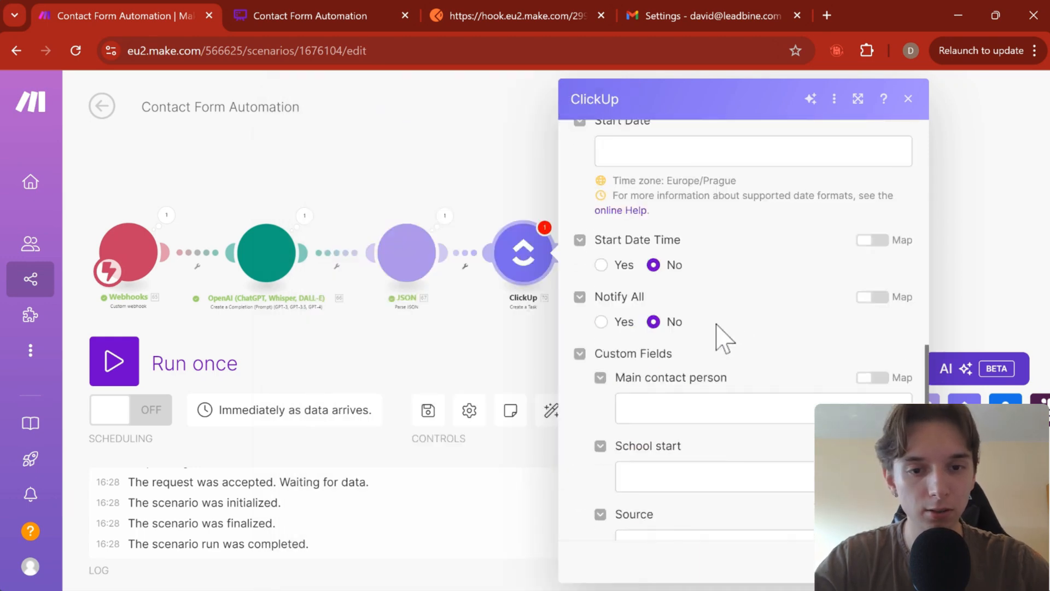
{"action": "scroll", "coordinate": [733, 336], "scroll_direction": "down", "scroll_amount": 6}
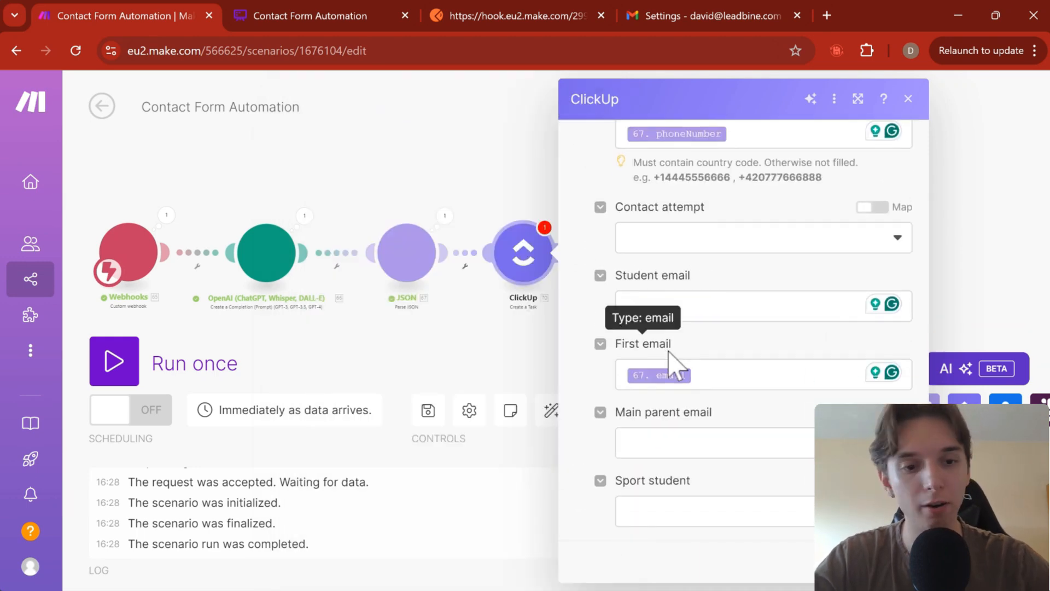
{"action": "scroll", "coordinate": [663, 355], "scroll_direction": "up", "scroll_amount": 5}
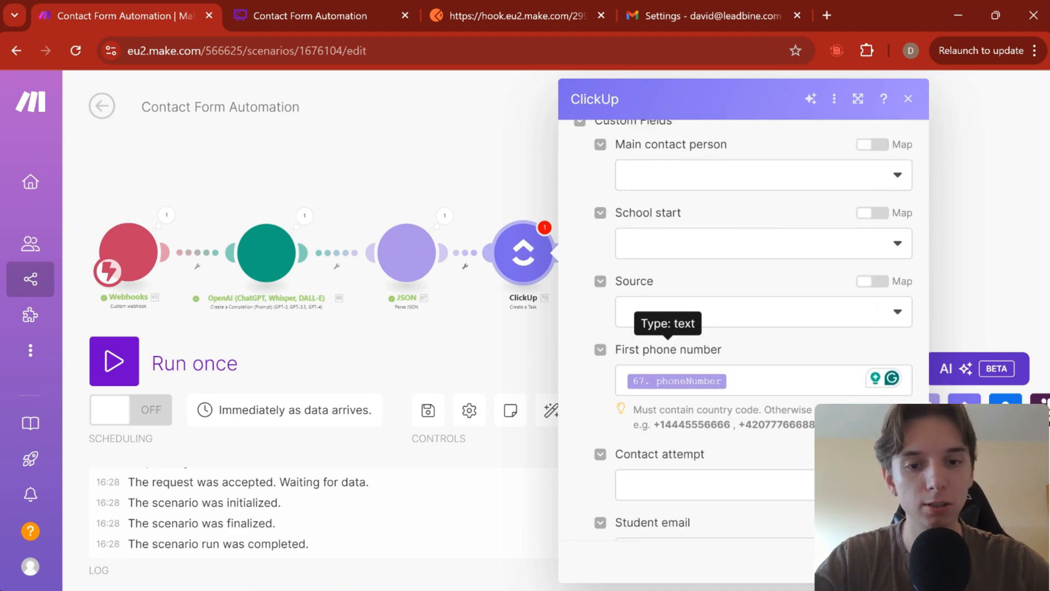
{"action": "scroll", "coordinate": [703, 361], "scroll_direction": "down", "scroll_amount": 3}
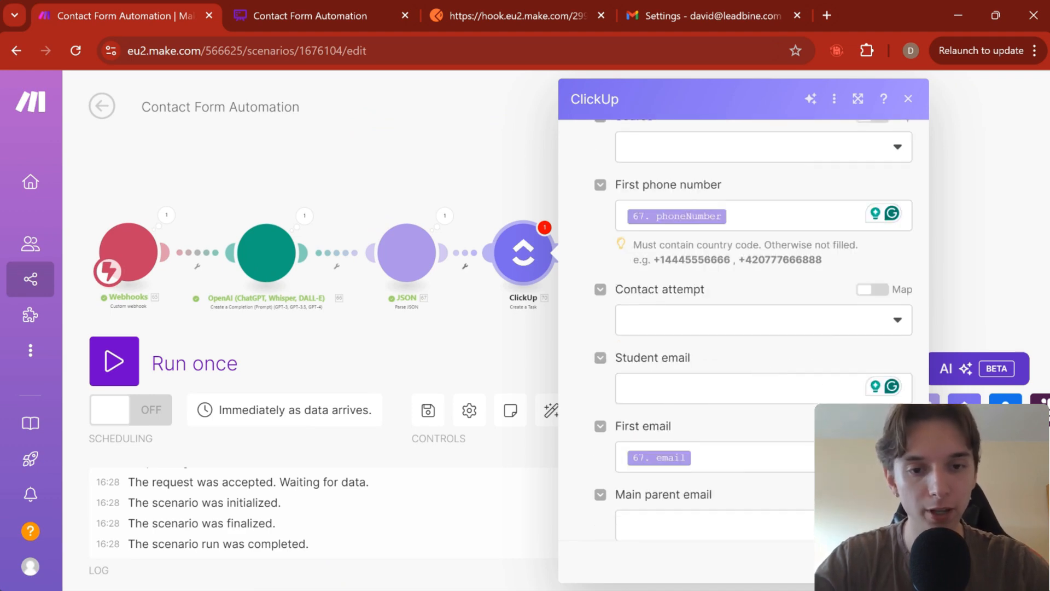
{"action": "scroll", "coordinate": [656, 207], "scroll_direction": "down", "scroll_amount": 1}
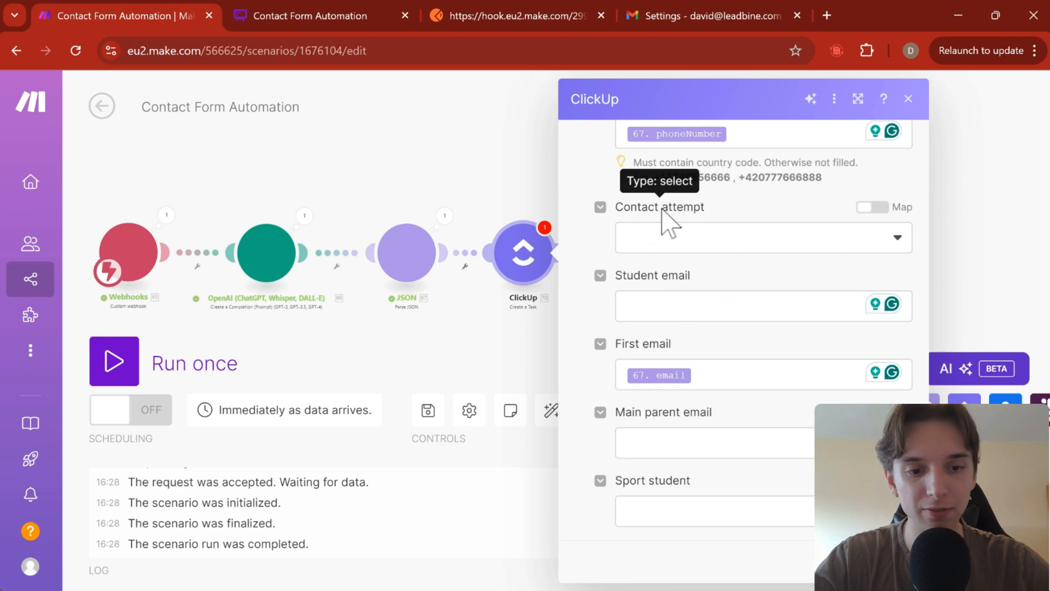
{"action": "scroll", "coordinate": [690, 243], "scroll_direction": "up", "scroll_amount": 5}
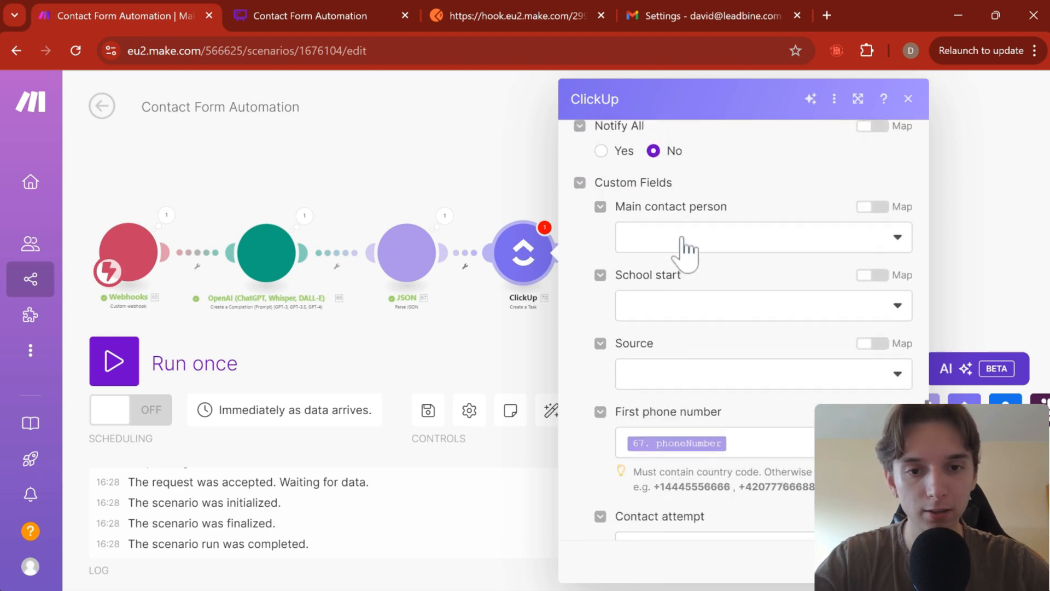
{"action": "scroll", "coordinate": [685, 251], "scroll_direction": "down", "scroll_amount": 1}
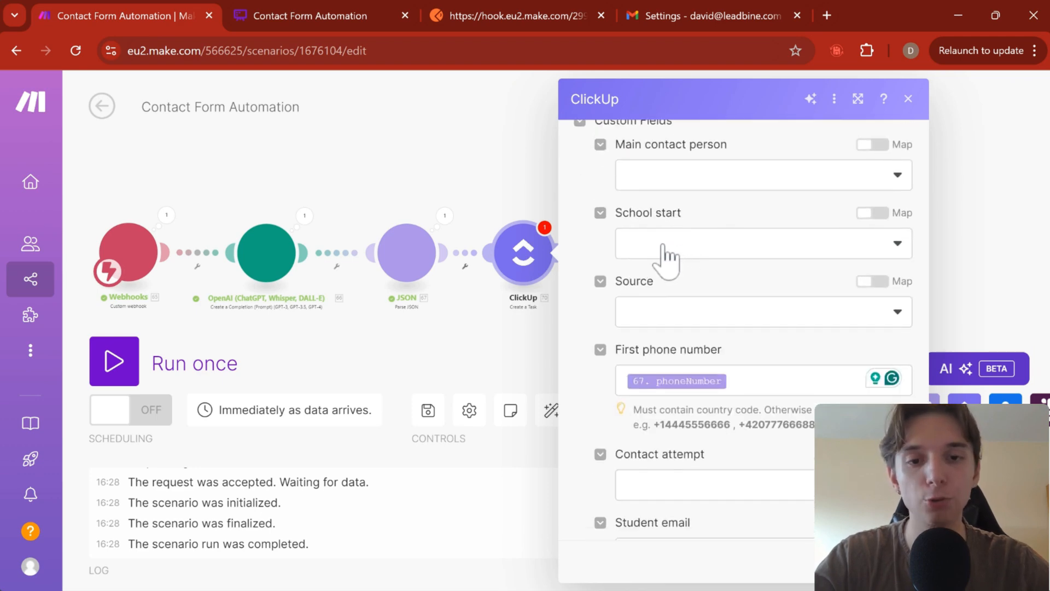
Review the ClickUp task's Start Date Time, Notify All and custom fields, and close the module's settings
{"action": "scroll", "coordinate": [666, 261], "scroll_direction": "down", "scroll_amount": 1}
{"action": "scroll", "coordinate": [668, 263], "scroll_direction": "down", "scroll_amount": 1}
{"action": "scroll", "coordinate": [669, 264], "scroll_direction": "up", "scroll_amount": 4}
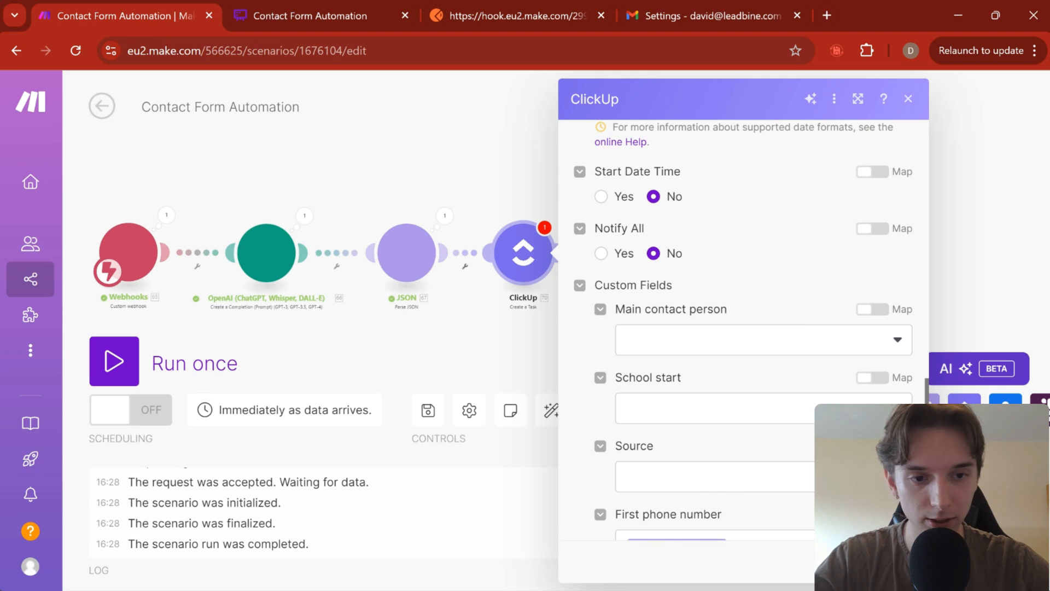
{"action": "scroll", "coordinate": [743, 328], "scroll_direction": "down", "scroll_amount": 3}
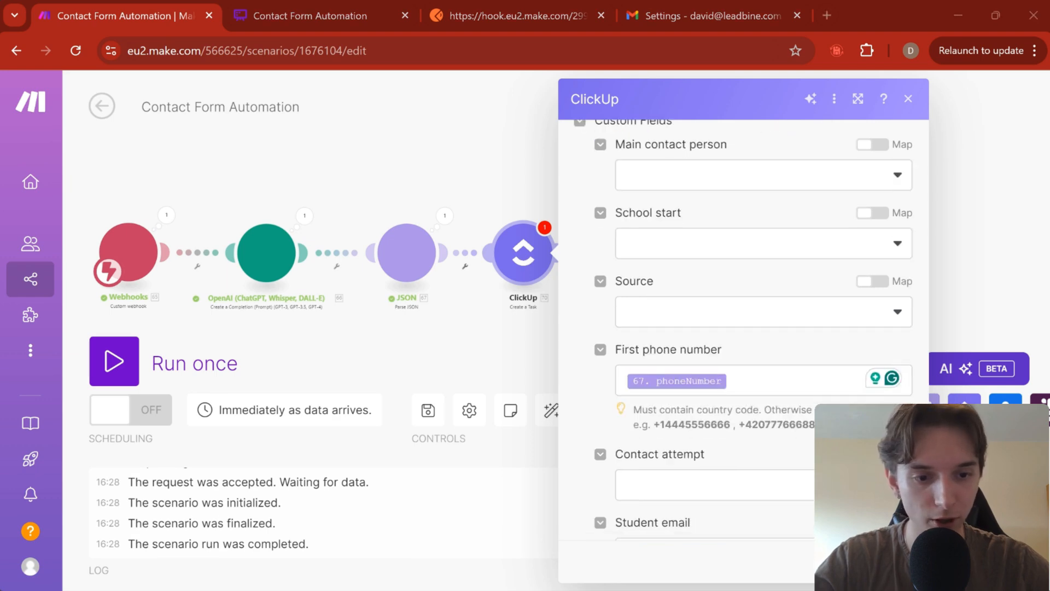
{"action": "key", "text": "Escape"}
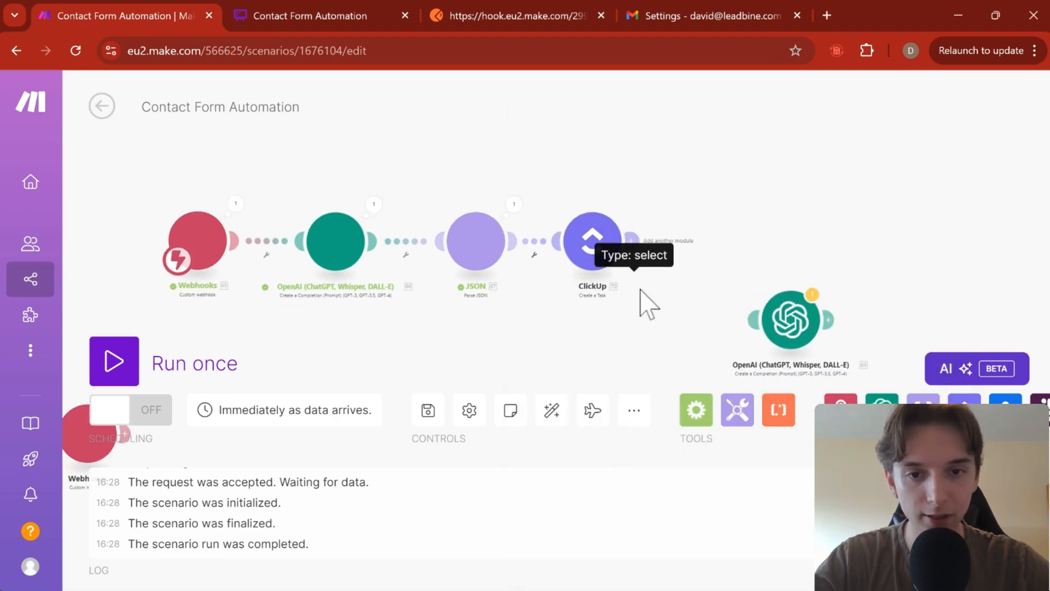
Reopen the ClickUp Create a Task module, check its settings from Connection down to First phone number, and confirm the configuration
{"action": "left_click", "coordinate": [587, 247]}
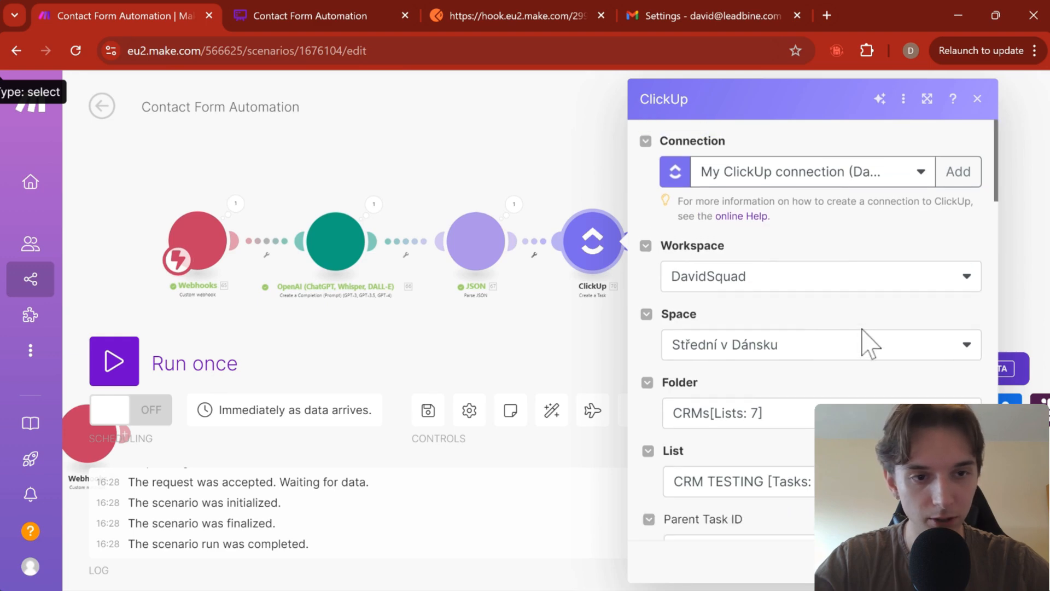
{"action": "left_click", "coordinate": [395, 281]}
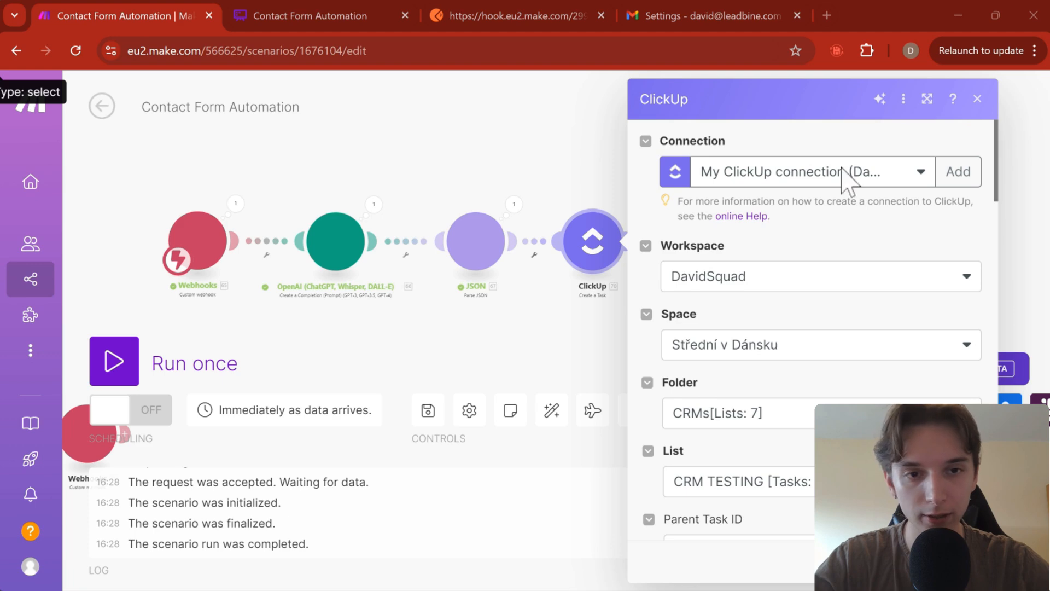
{"action": "scroll", "coordinate": [968, 298], "scroll_direction": "down", "scroll_amount": 15}
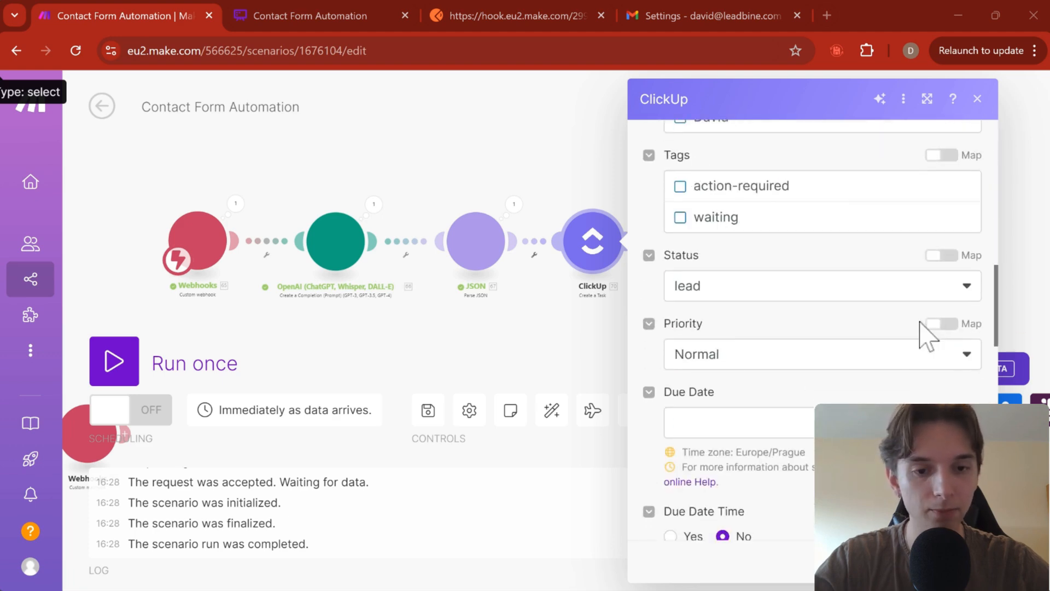
{"action": "scroll", "coordinate": [924, 334], "scroll_direction": "down", "scroll_amount": 10}
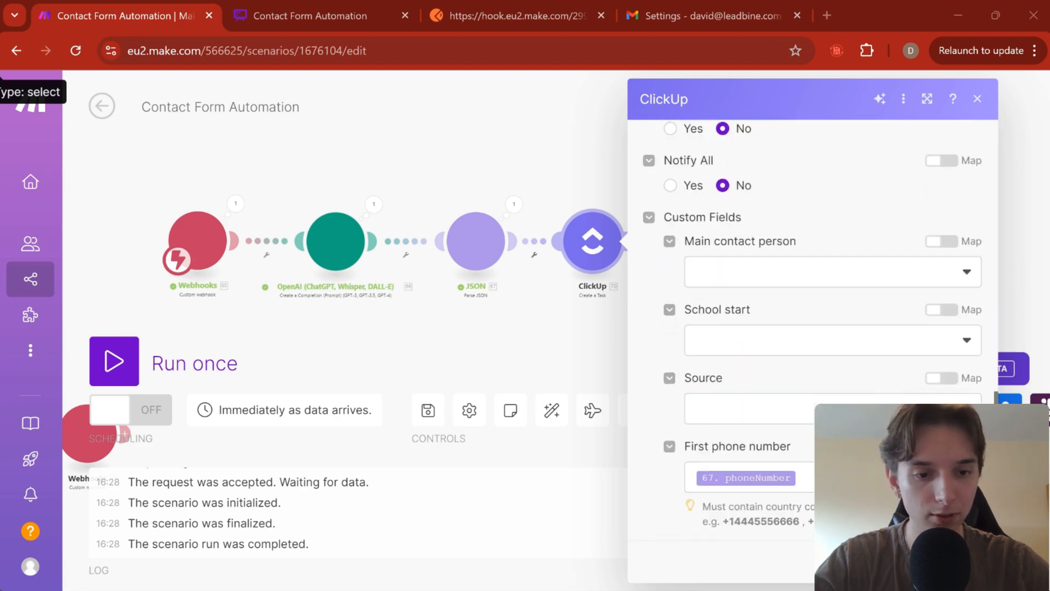
{"action": "left_click", "coordinate": [965, 561]}
Switch to the Whimsical flowchart and look up the step that follows Create CRM Entry
{"action": "left_click_drag", "start_coordinate": [788, 237], "coordinate": [463, 219]}
{"action": "left_click_drag", "start_coordinate": [733, 252], "coordinate": [556, 133]}
{"action": "left_click_drag", "start_coordinate": [645, 225], "coordinate": [547, 189]}
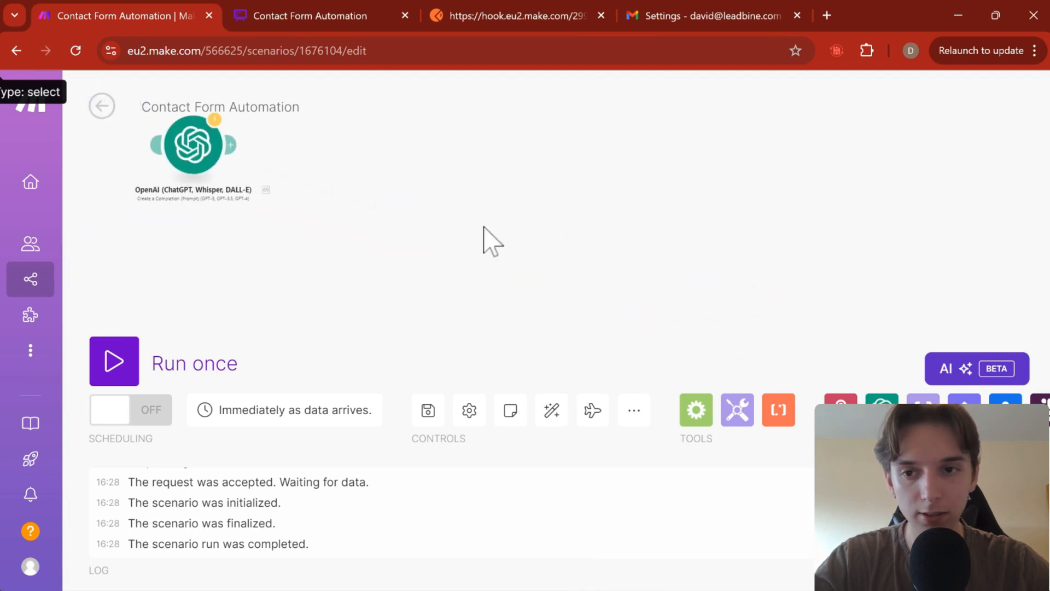
{"action": "left_click_drag", "start_coordinate": [650, 282], "coordinate": [466, 166]}
{"action": "scroll", "coordinate": [560, 271], "scroll_direction": "down", "scroll_amount": 4}
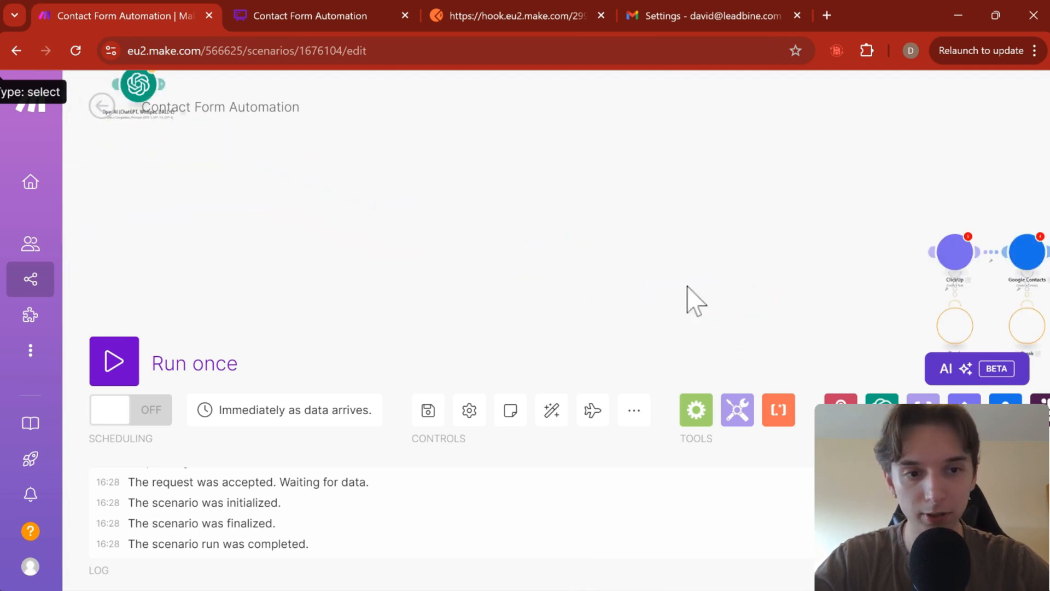
{"action": "left_click_drag", "start_coordinate": [876, 286], "coordinate": [664, 285]}
{"action": "left_click_drag", "start_coordinate": [528, 220], "coordinate": [818, 389]}
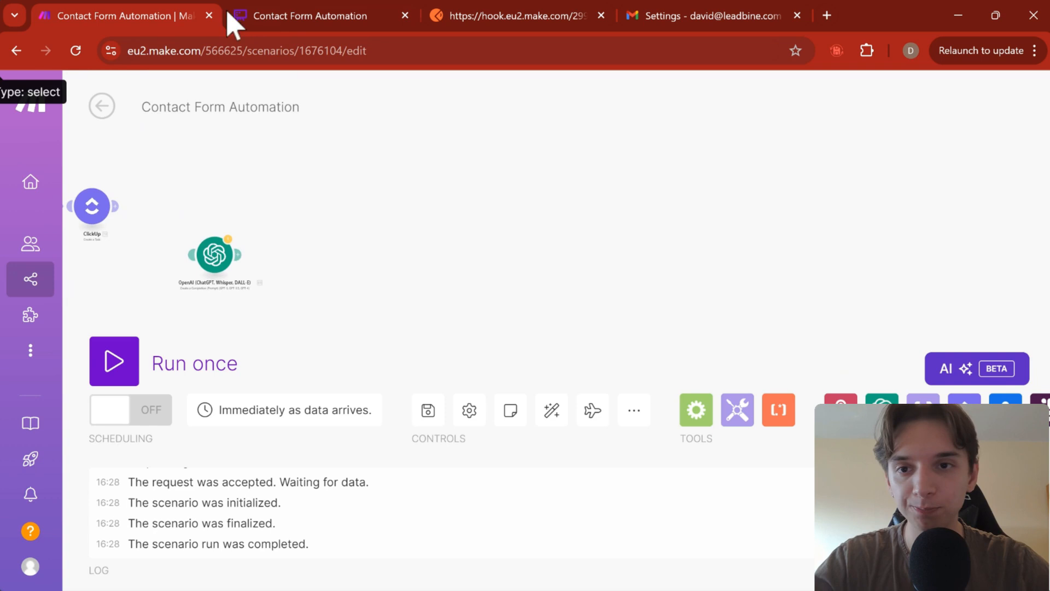
{"action": "left_click", "coordinate": [292, 16]}
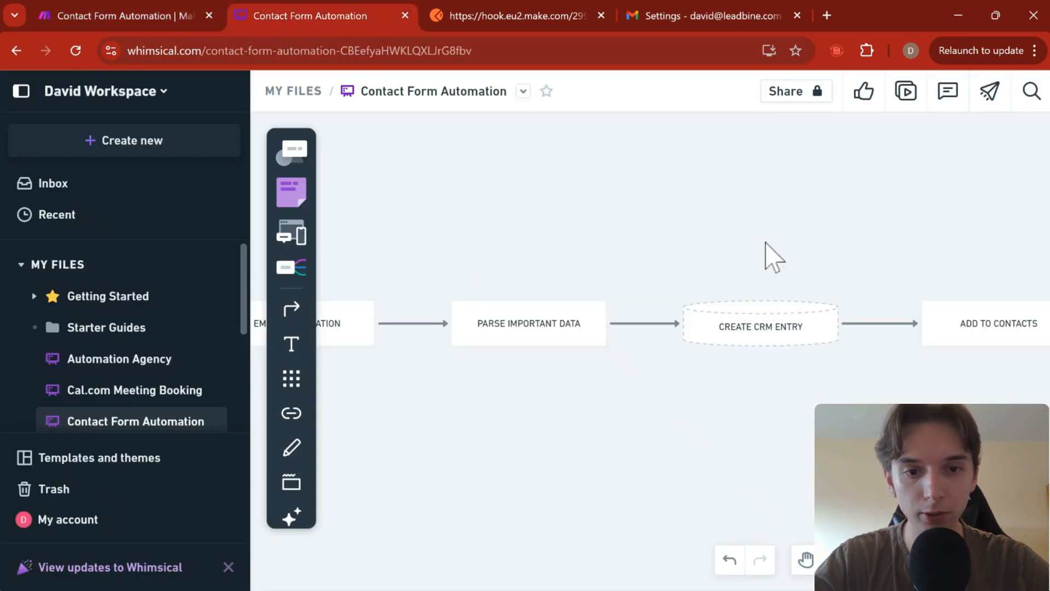
{"action": "scroll", "coordinate": [864, 282], "scroll_direction": "right", "scroll_amount": 5}
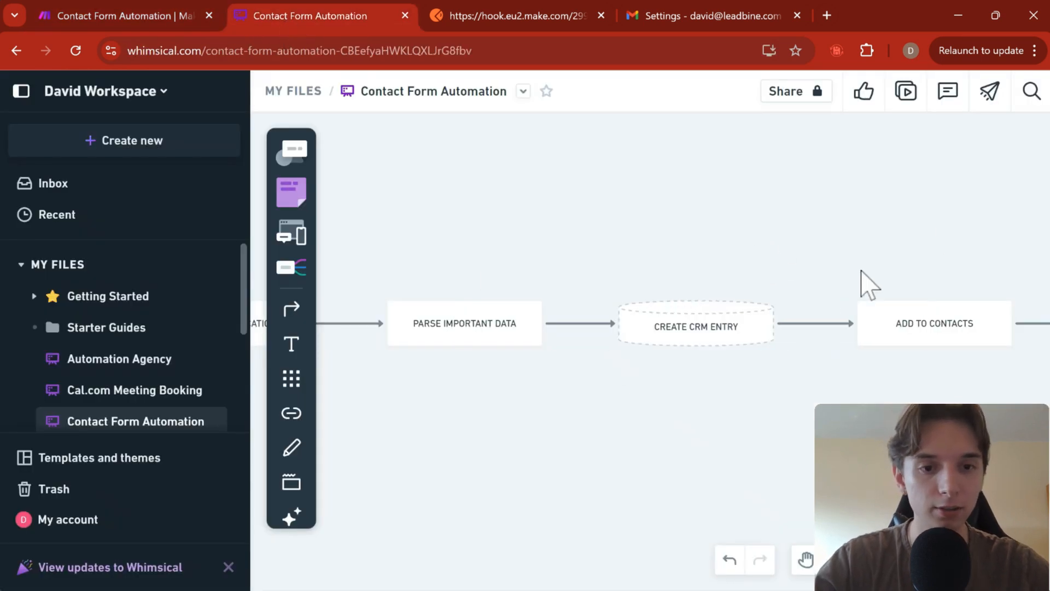
Run the Contact Form Automation scenario once in Make and send the test POST request to its webhook from Postman
{"action": "left_click", "coordinate": [143, 17]}
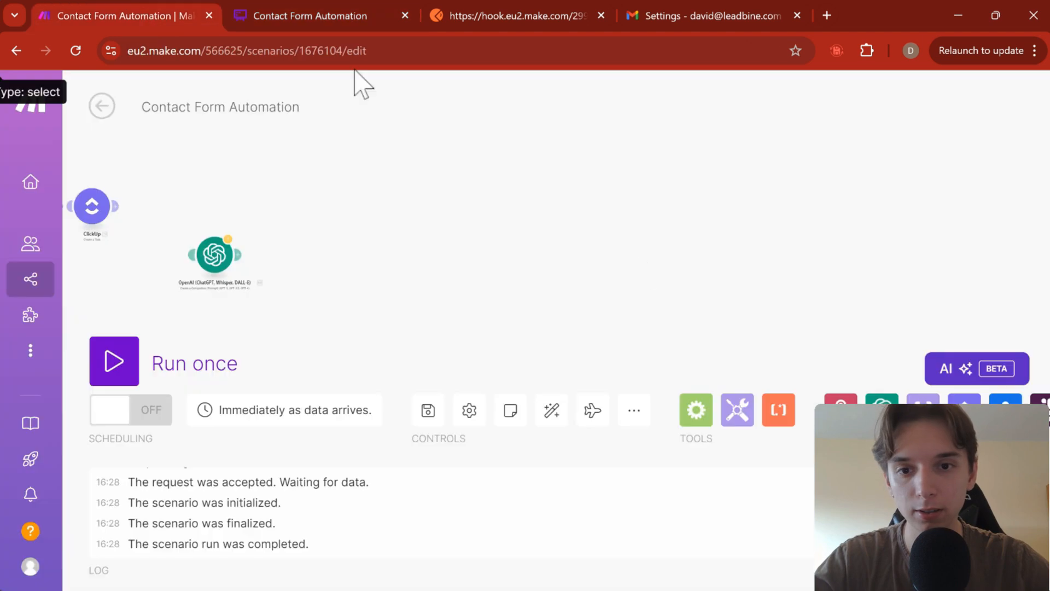
{"action": "left_click_drag", "start_coordinate": [308, 306], "coordinate": [628, 300]}
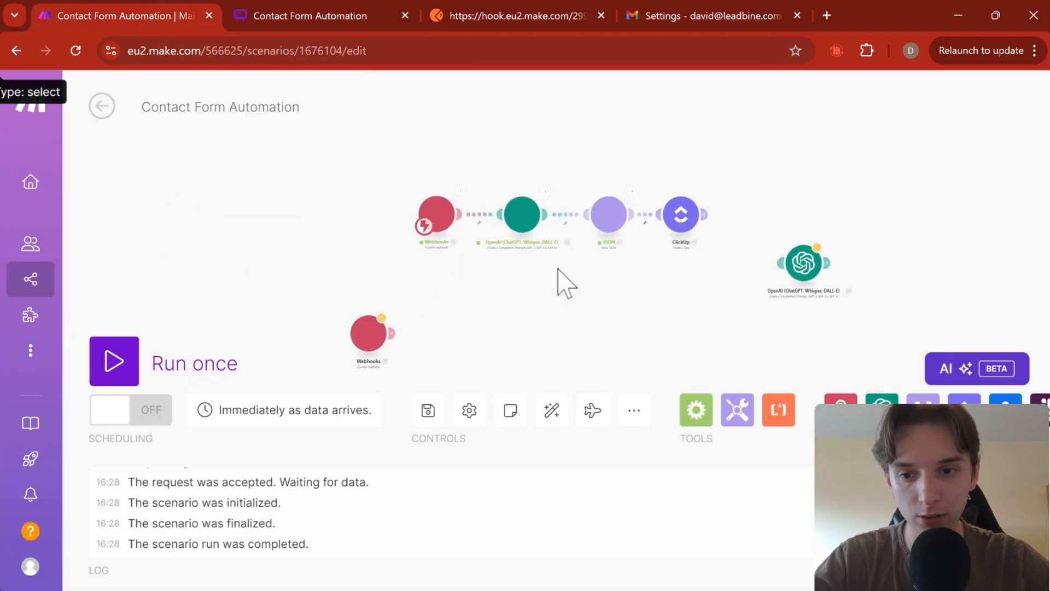
{"action": "left_click", "coordinate": [114, 361]}
{"action": "left_click", "coordinate": [509, 17]}
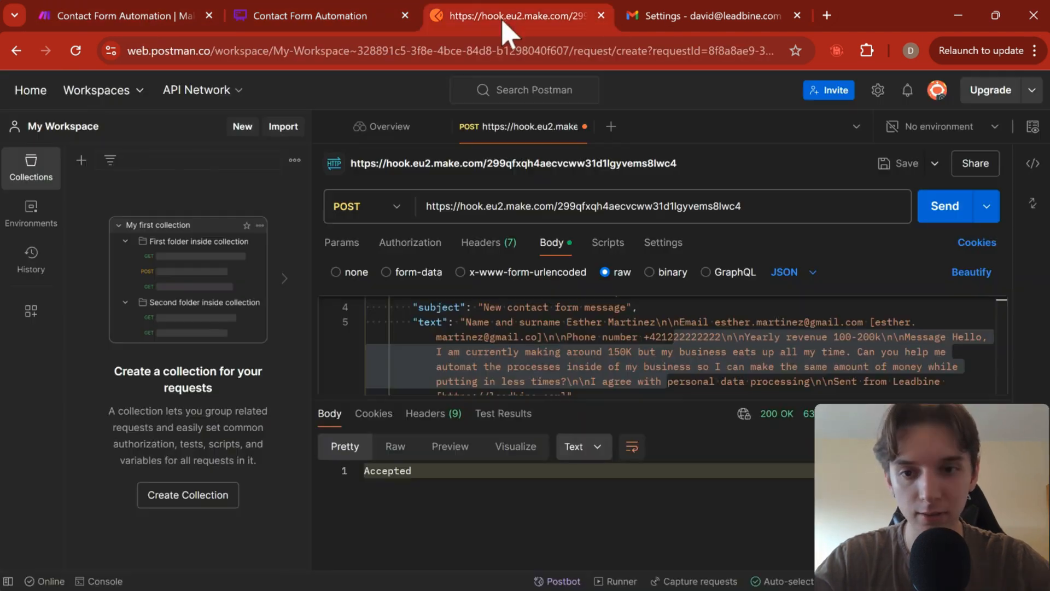
{"action": "left_click", "coordinate": [937, 216]}
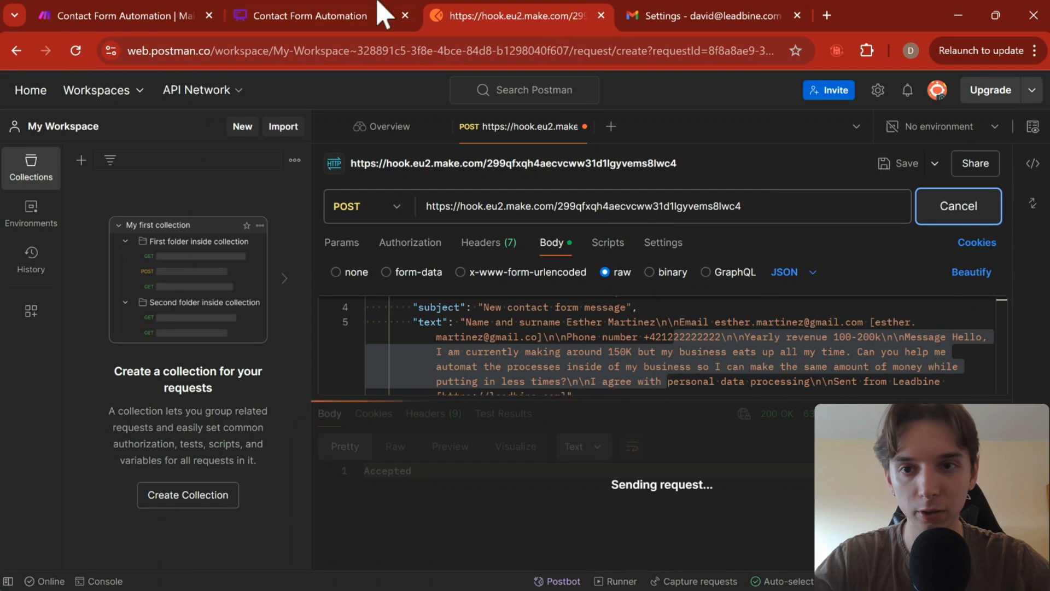
Return to Make and inspect the ClickUp module's run output, checking the task name, yearly revenue and message content
{"action": "left_click", "coordinate": [183, 16]}
{"action": "left_click_drag", "start_coordinate": [428, 221], "coordinate": [679, 242]}
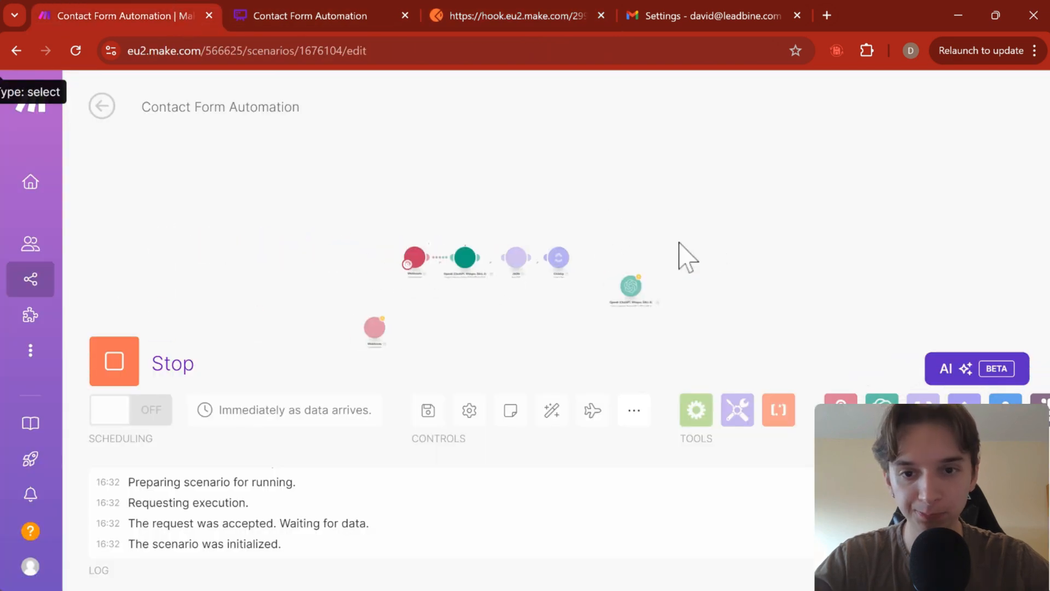
{"action": "scroll", "coordinate": [478, 276], "scroll_direction": "up", "scroll_amount": 6}
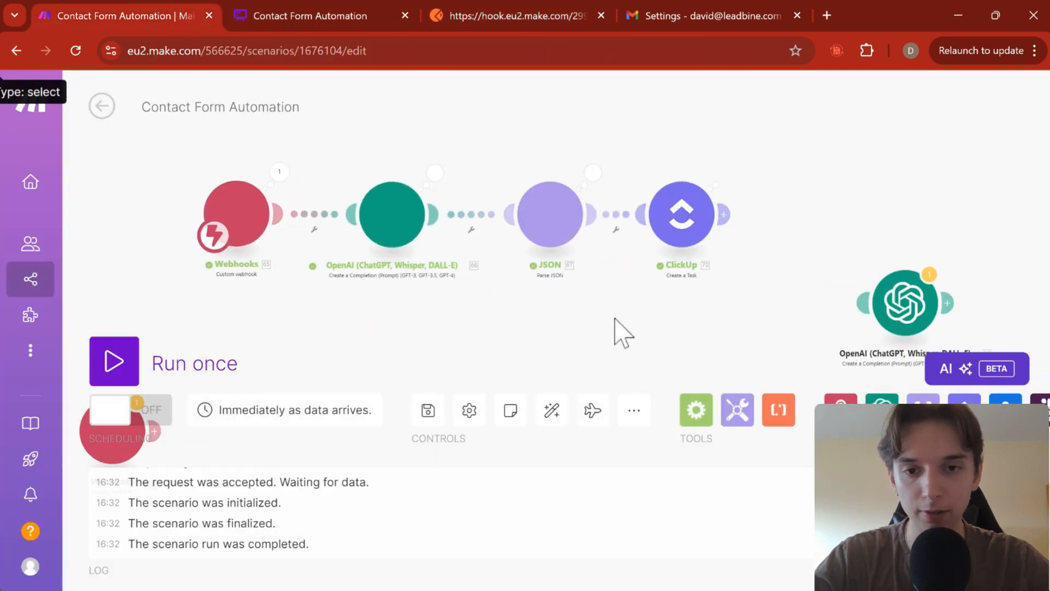
{"action": "left_click", "coordinate": [725, 175]}
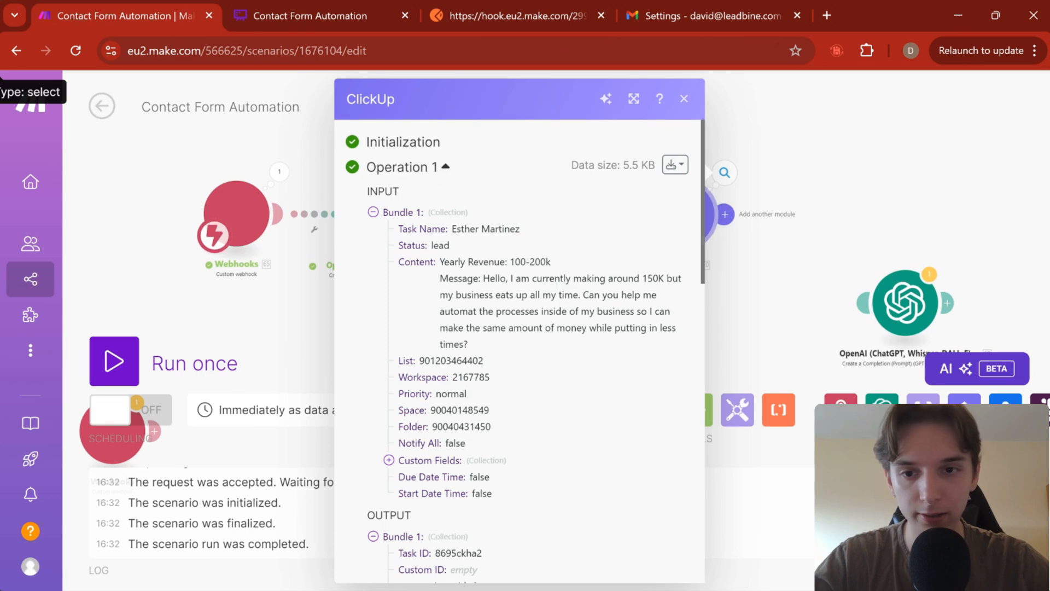
{"action": "left_click_drag", "start_coordinate": [455, 231], "coordinate": [472, 260]}
{"action": "left_click", "coordinate": [501, 335]}
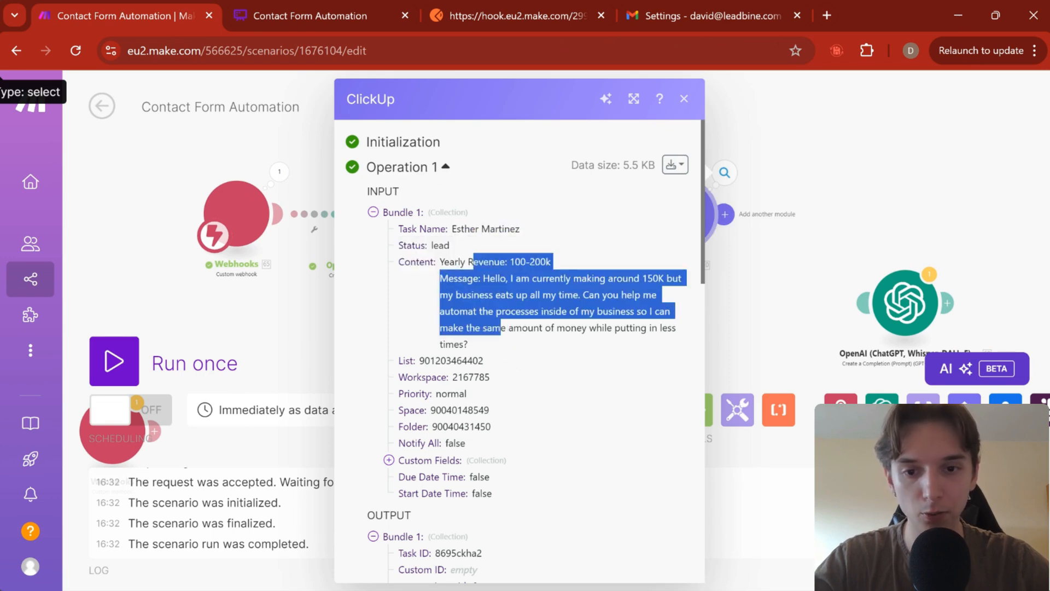
{"action": "left_click", "coordinate": [472, 259]}
{"action": "left_click", "coordinate": [933, 214]}
{"action": "left_click_drag", "start_coordinate": [919, 212], "coordinate": [670, 196]}
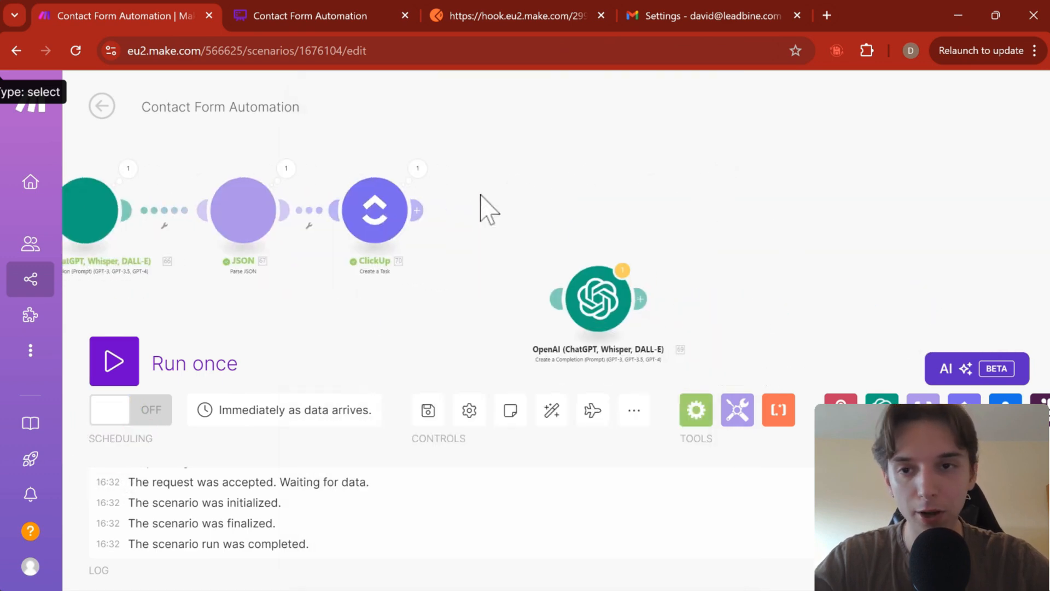
Consult the Whimsical flowchart around Add to Contacts, and return to the end of the Make scenario's module chain
{"action": "left_click", "coordinate": [363, 21]}
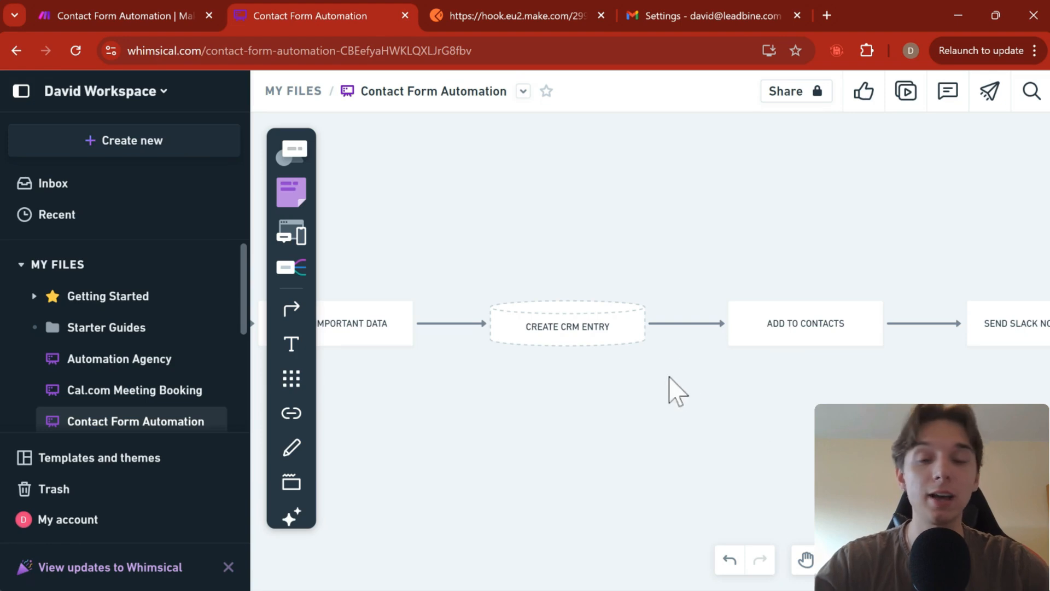
{"action": "left_click", "coordinate": [109, 20]}
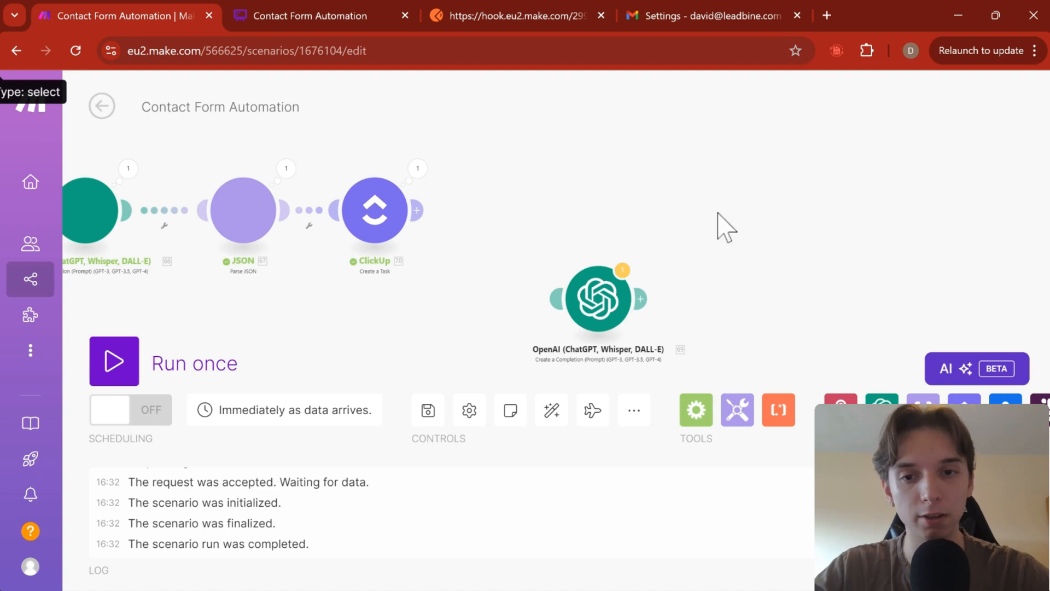
{"action": "left_click_drag", "start_coordinate": [718, 213], "coordinate": [536, 190]}
{"action": "scroll", "coordinate": [535, 147], "scroll_direction": "down", "scroll_amount": 3}
{"action": "left_click_drag", "start_coordinate": [534, 147], "coordinate": [587, 174]}
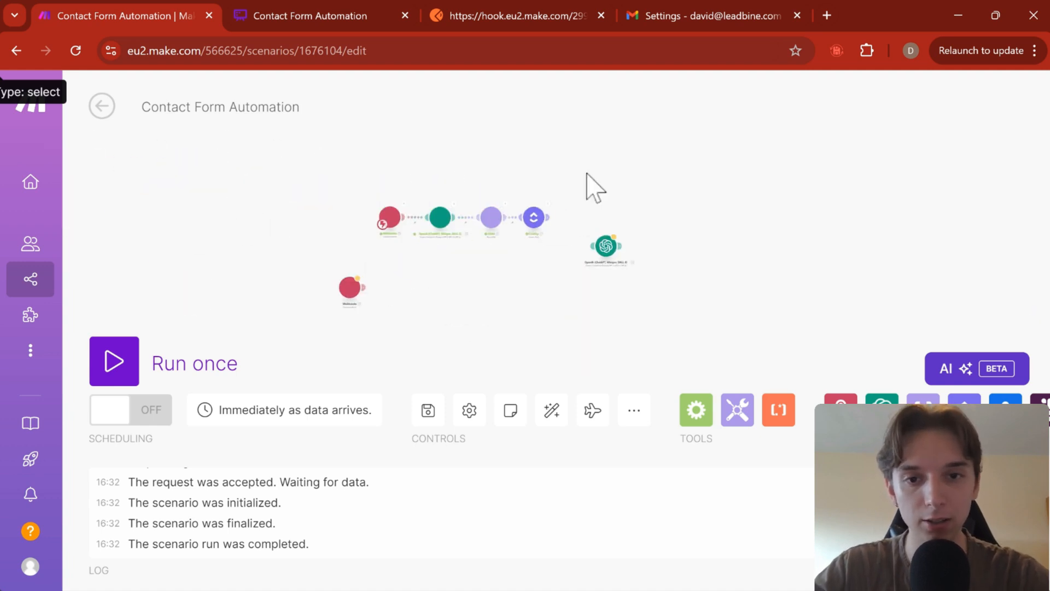
{"action": "scroll", "coordinate": [584, 213], "scroll_direction": "up", "scroll_amount": 5}
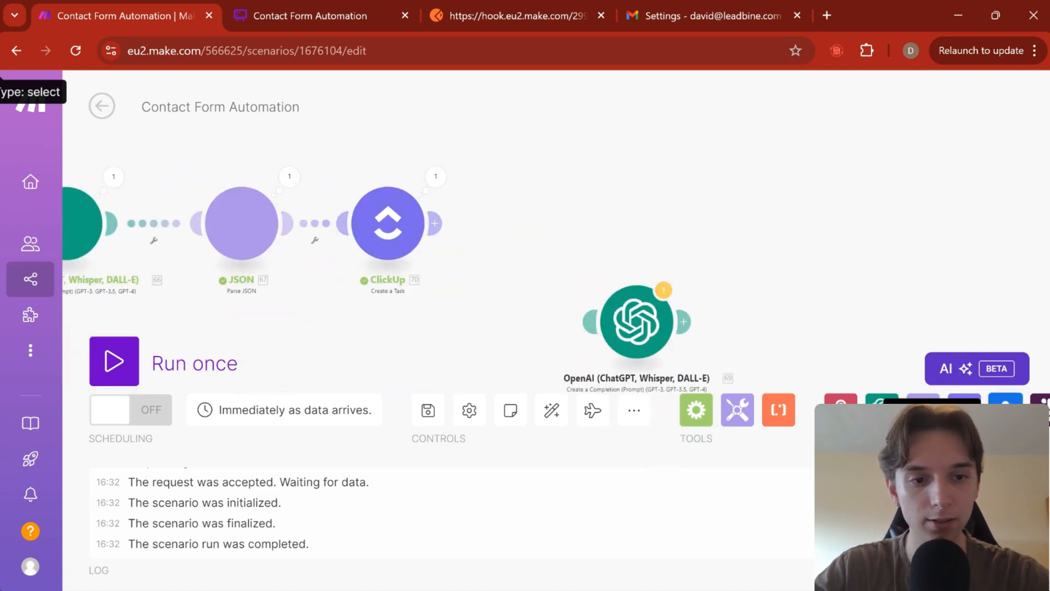
Add a Google Contacts Create a Contact module connected after ClickUp, and move the unlinked OpenAI module beneath it
{"action": "left_click", "coordinate": [1005, 411]}
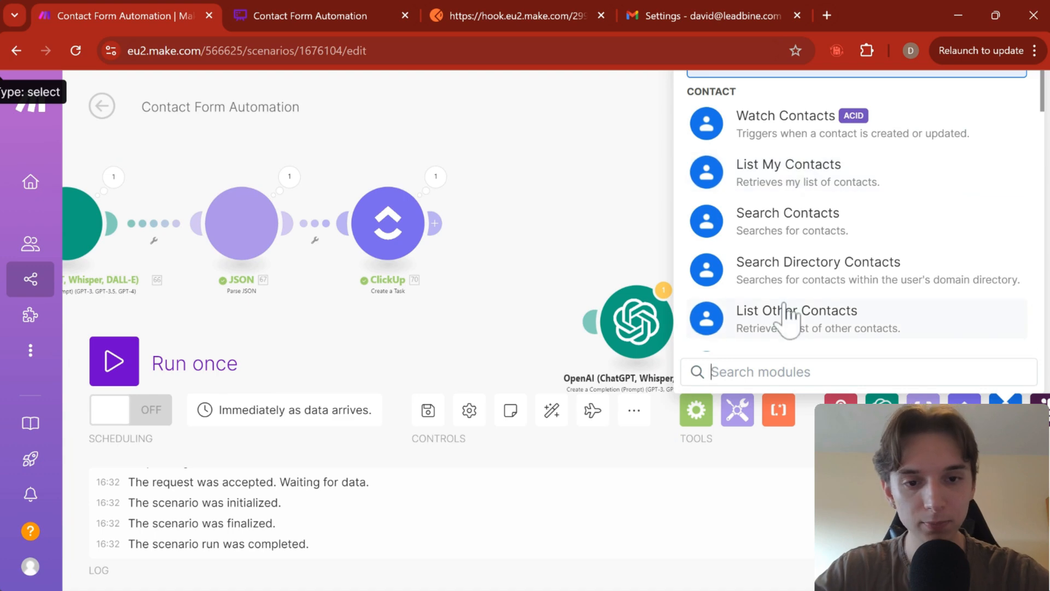
{"action": "type", "text": "create"}
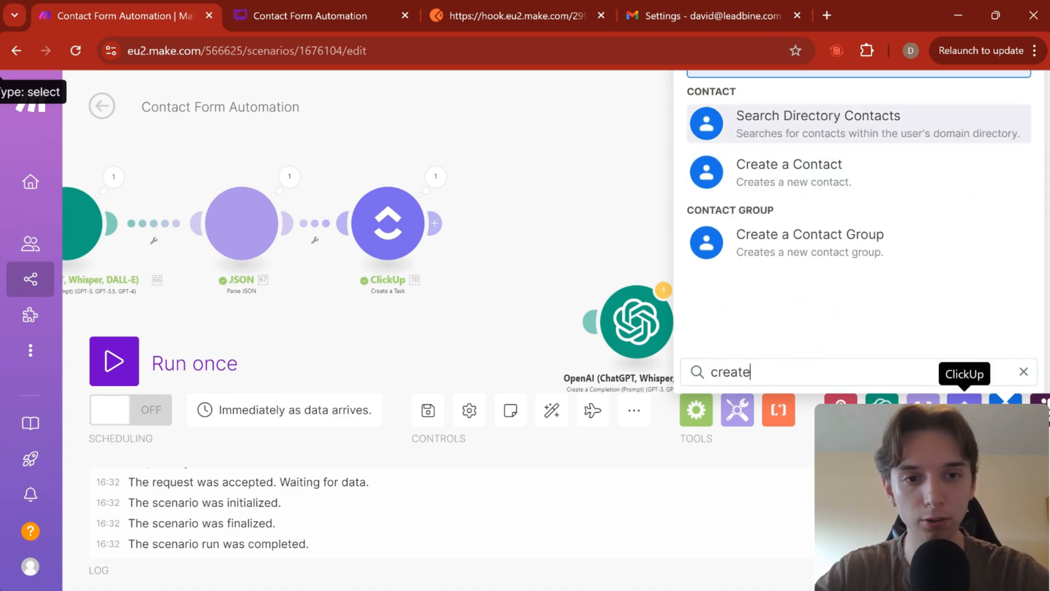
{"action": "left_click", "coordinate": [837, 132]}
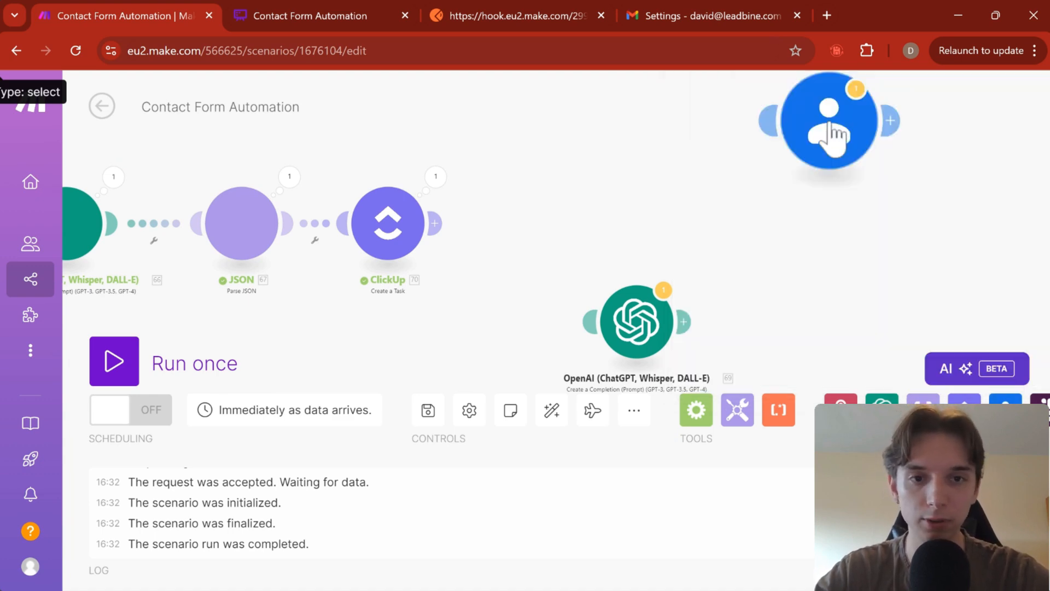
{"action": "left_click_drag", "start_coordinate": [842, 118], "coordinate": [558, 233]}
{"action": "left_click_drag", "start_coordinate": [670, 298], "coordinate": [543, 341]}
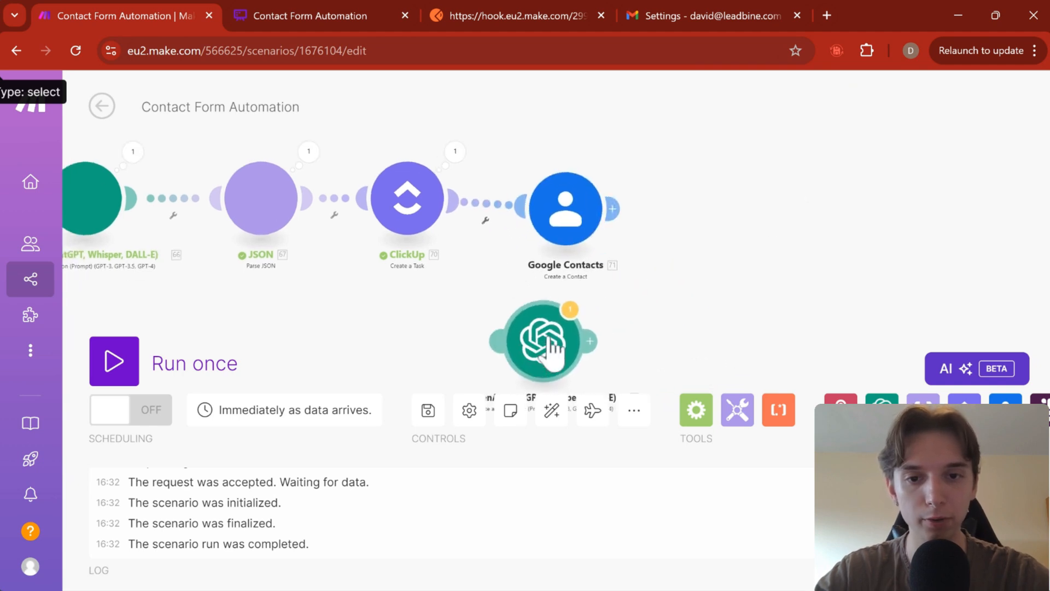
Open the Google Contacts module's settings and map the parsed JSON fullName value to First Name
{"action": "left_click", "coordinate": [581, 224]}
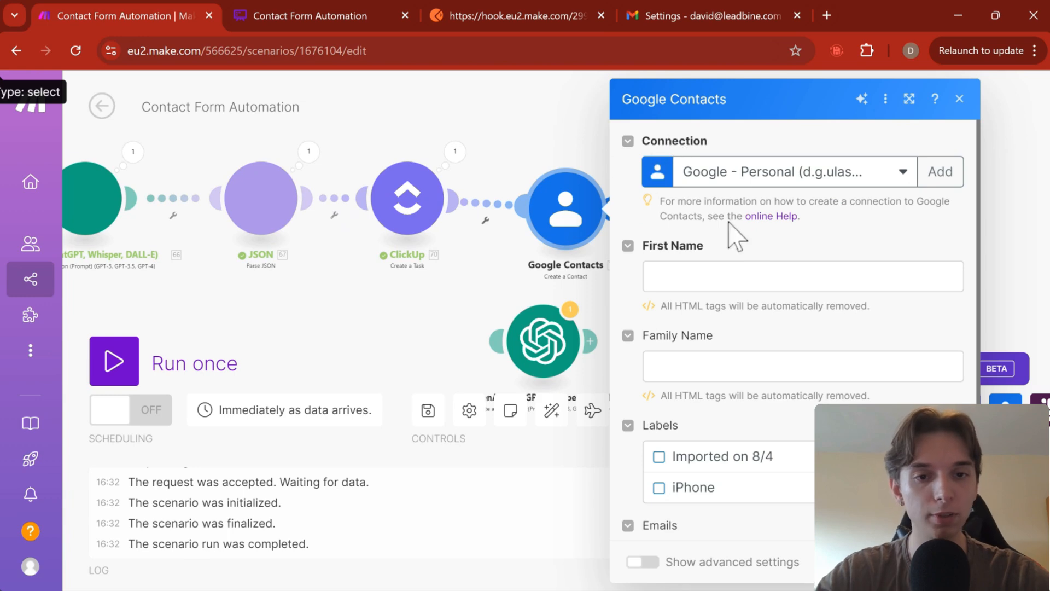
{"action": "scroll", "coordinate": [725, 232], "scroll_direction": "down", "scroll_amount": 1}
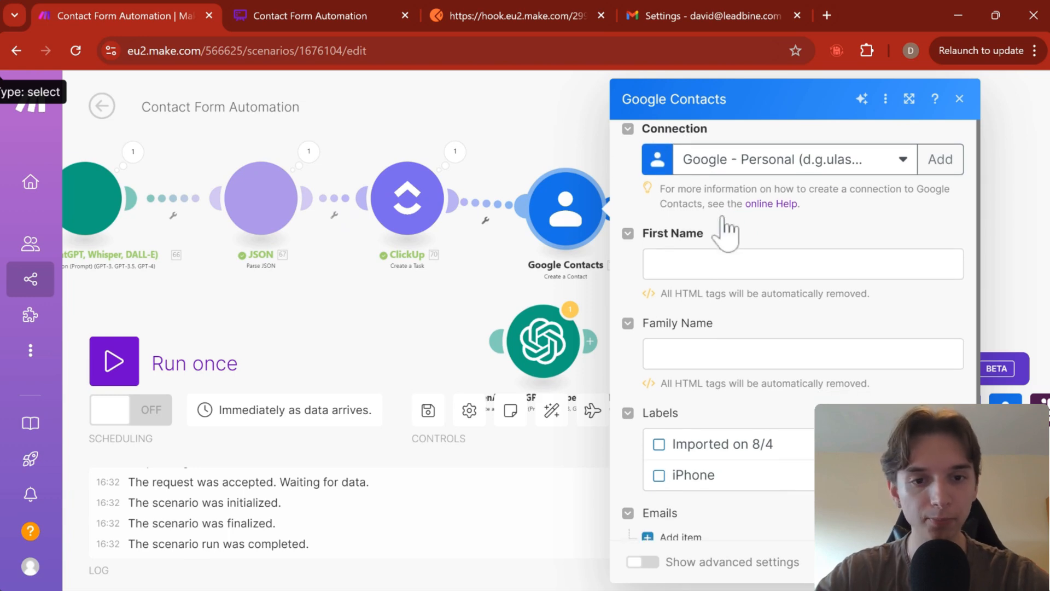
{"action": "left_click", "coordinate": [691, 265]}
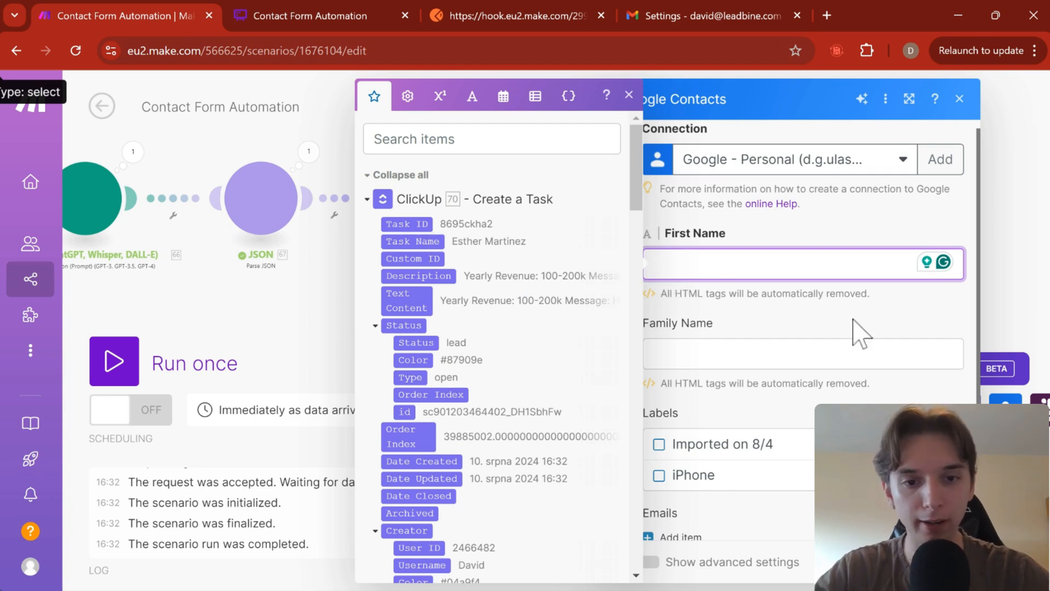
{"action": "left_click_drag", "start_coordinate": [415, 241], "coordinate": [654, 268]}
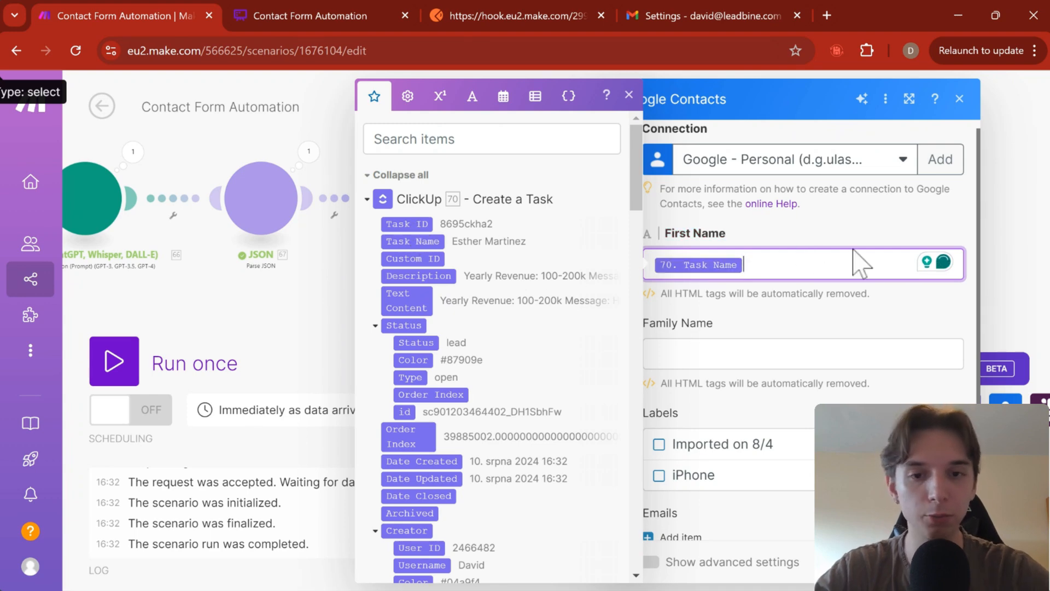
{"action": "key", "text": "BackSpace"}
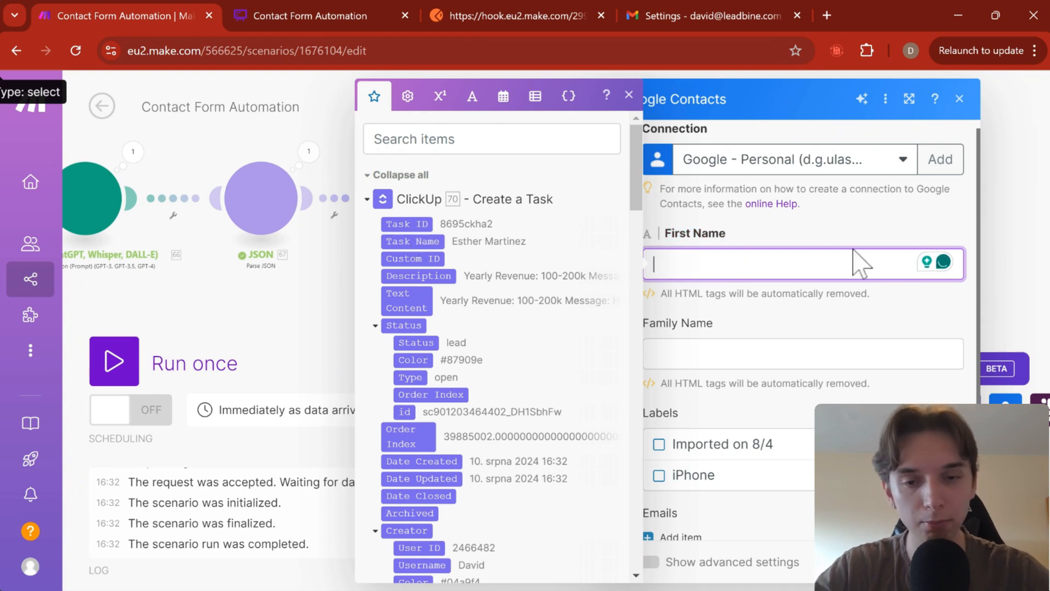
{"action": "left_click", "coordinate": [367, 200]}
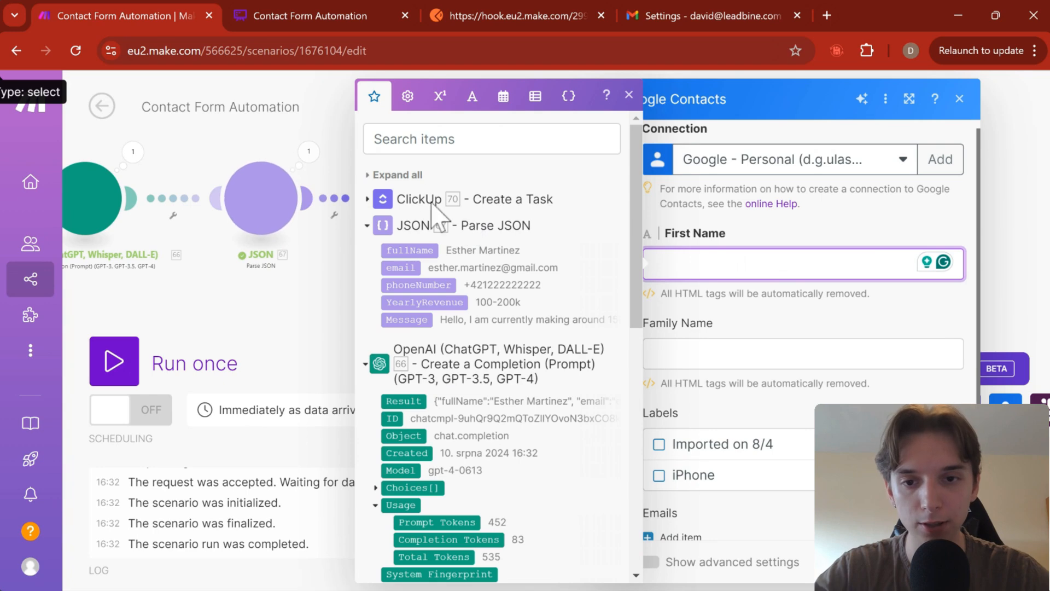
{"action": "left_click", "coordinate": [409, 250]}
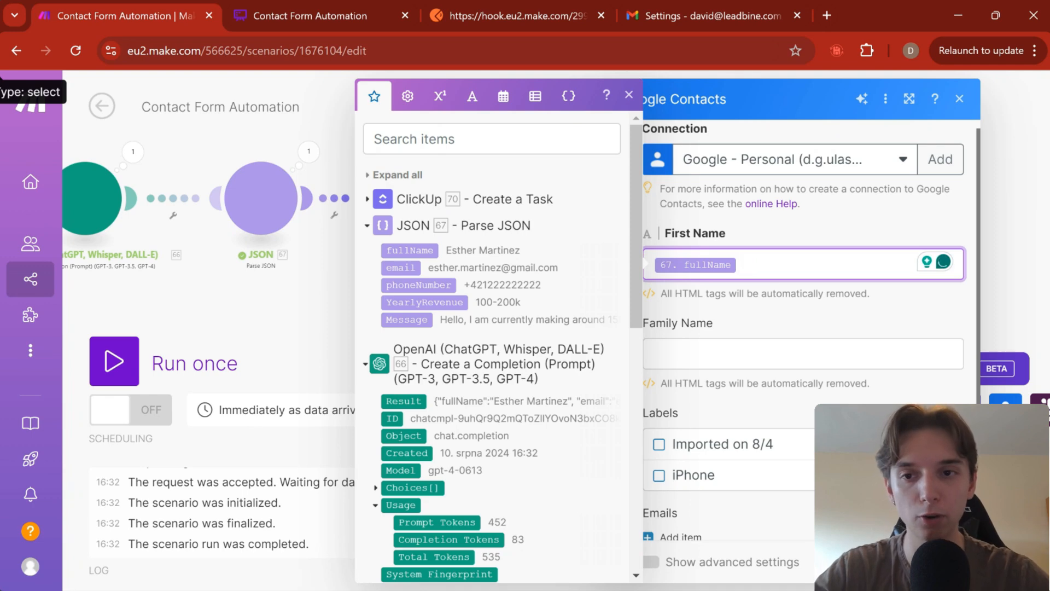
{"action": "left_click", "coordinate": [809, 338]}
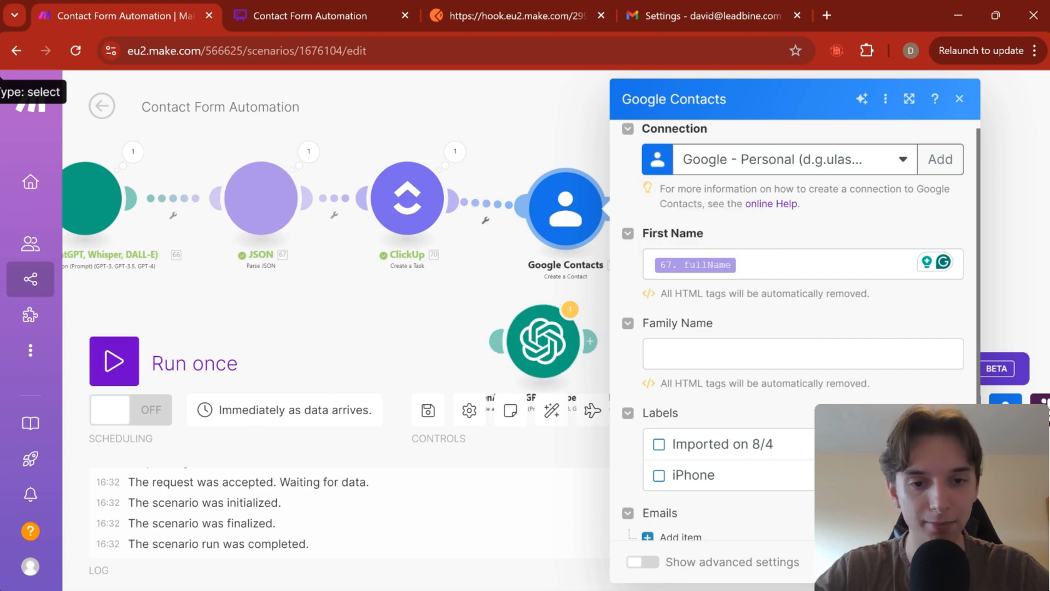
Add the prefix "LEAD: " before the mapped fullName value in First Name
{"action": "left_click", "coordinate": [768, 353]}
{"action": "left_click", "coordinate": [776, 266]}
{"action": "left_click", "coordinate": [785, 232]}
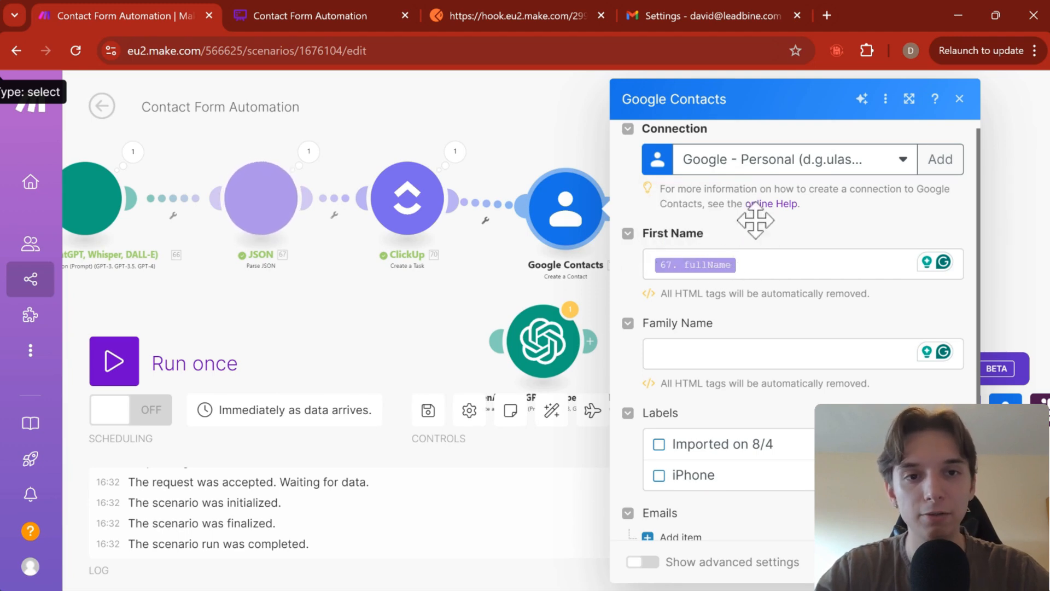
{"action": "left_click", "coordinate": [649, 265]}
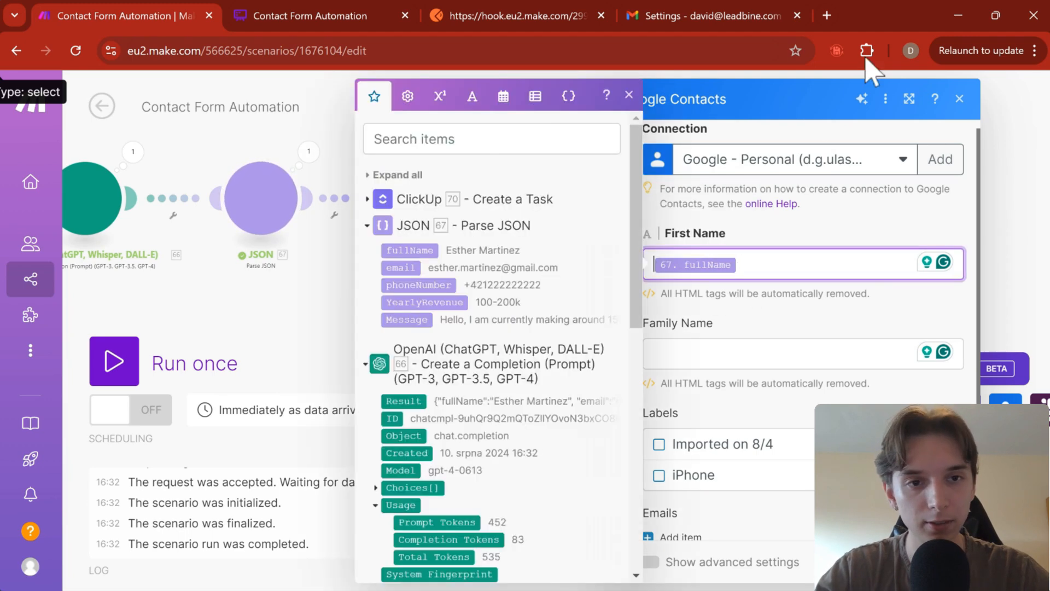
{"action": "left_click", "coordinate": [865, 262]}
{"action": "left_click", "coordinate": [799, 237]}
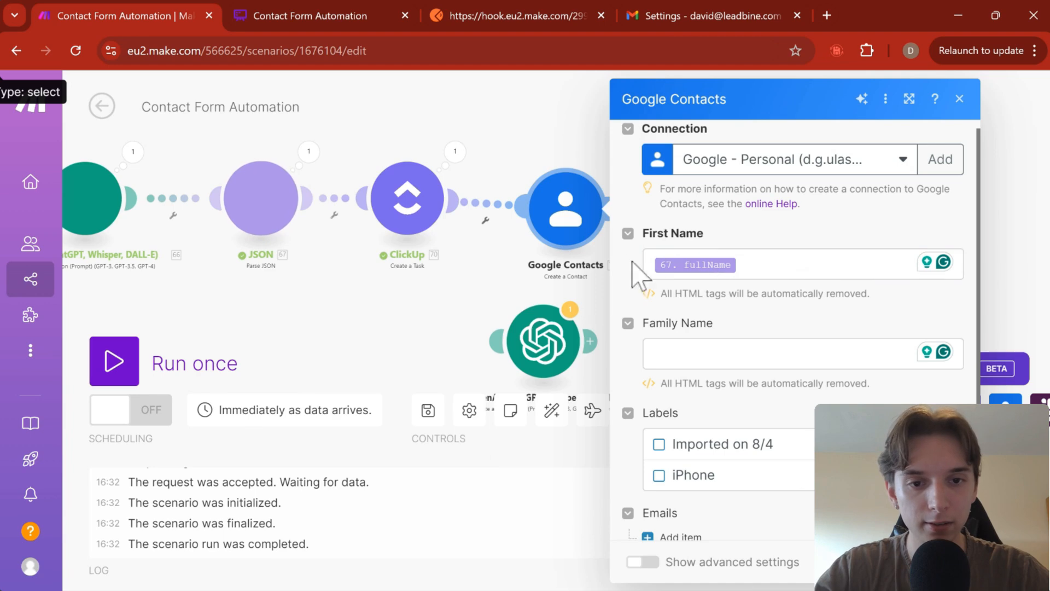
{"action": "left_click", "coordinate": [652, 264]}
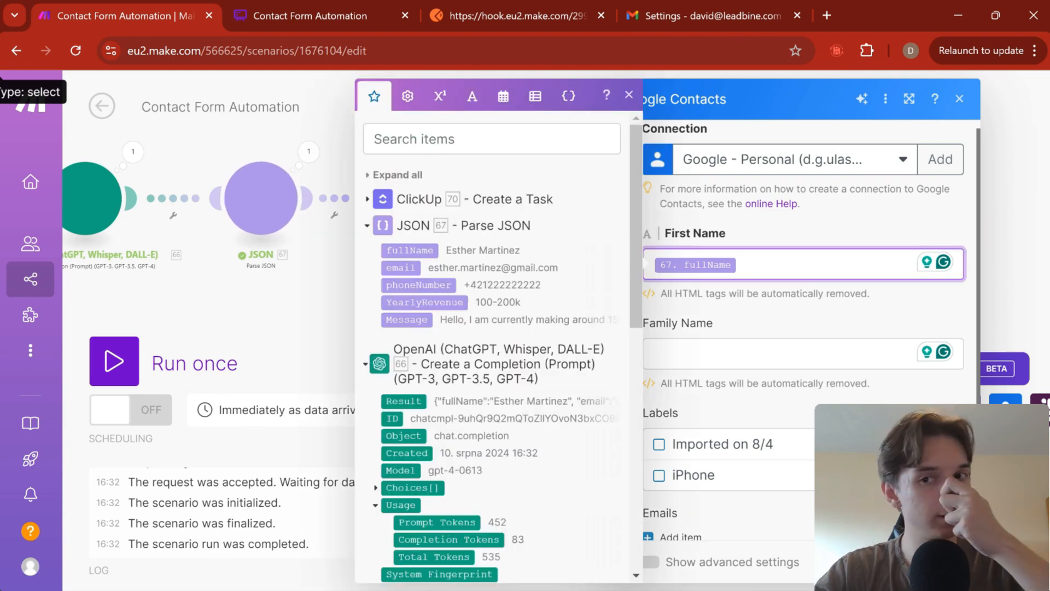
{"action": "type", "text": "LEAD:"}
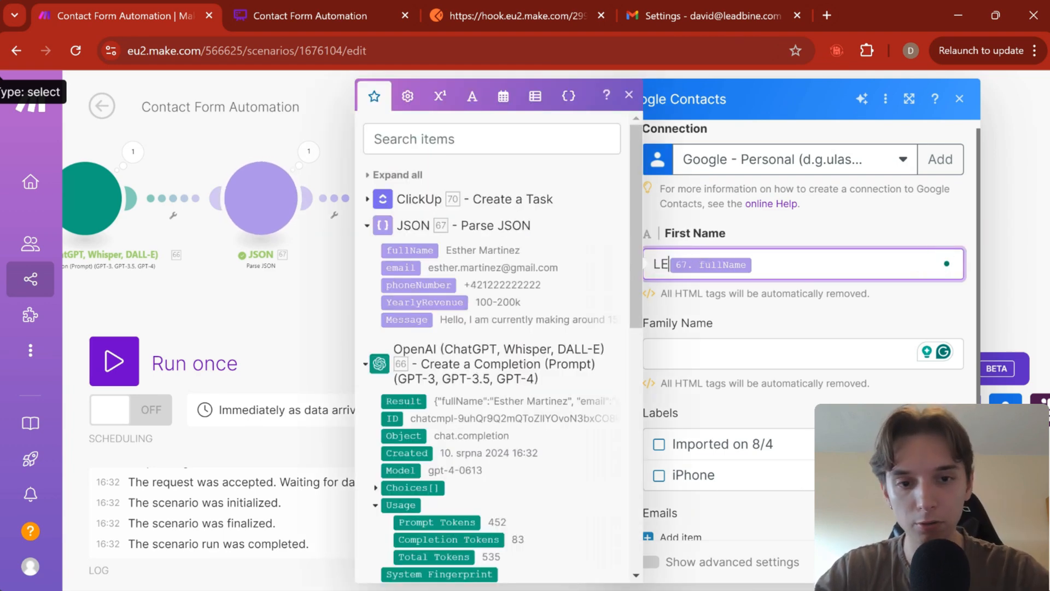
{"action": "left_click", "coordinate": [793, 249]}
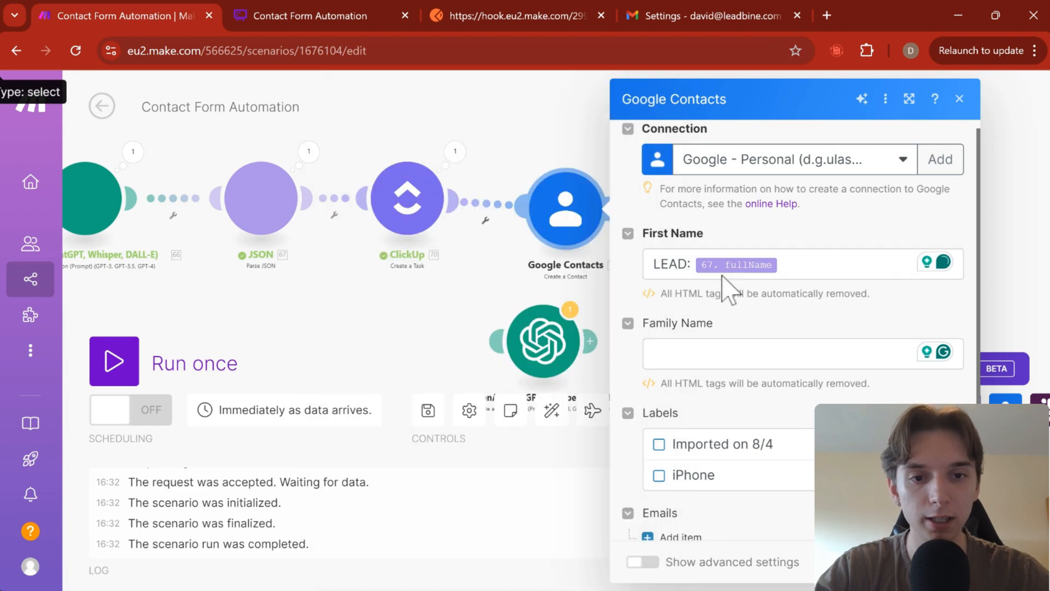
Add an email item to the contact and map the parsed JSON email value to it, leaving its type empty
{"action": "scroll", "coordinate": [722, 279], "scroll_direction": "down", "scroll_amount": 3}
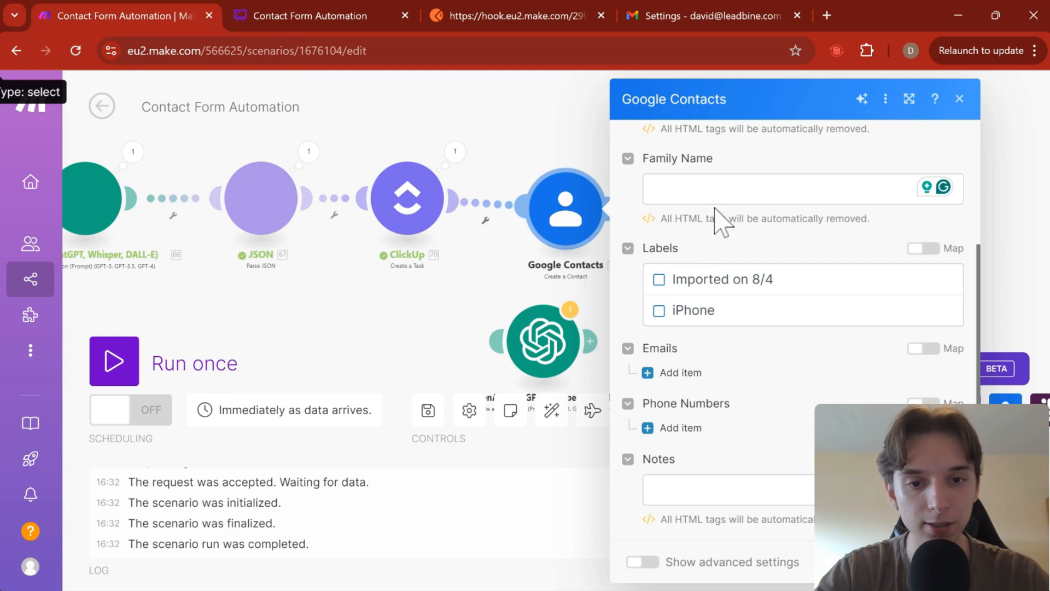
{"action": "left_click", "coordinate": [679, 373]}
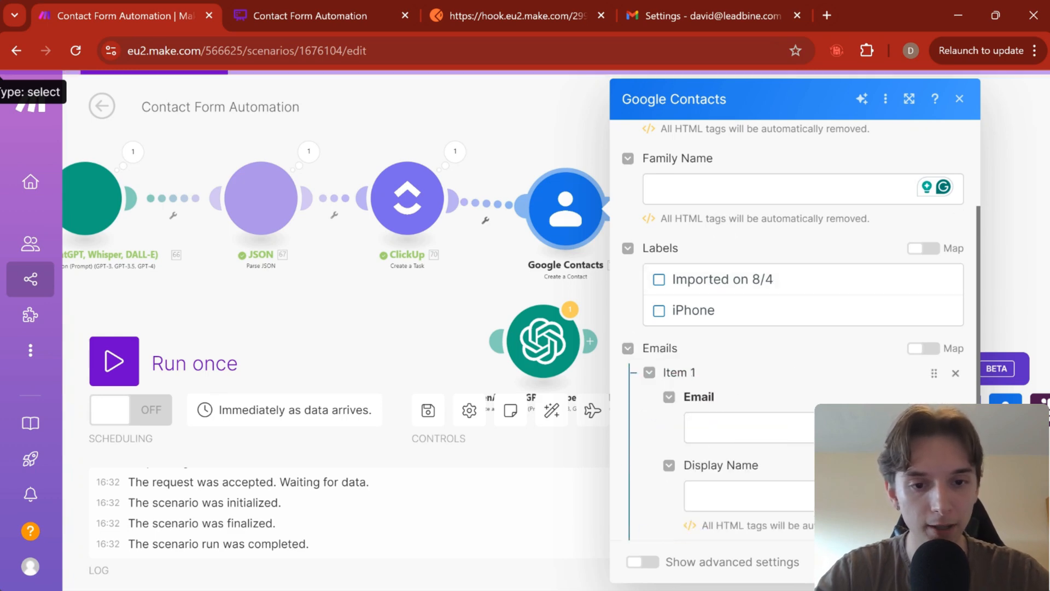
{"action": "left_click", "coordinate": [766, 427]}
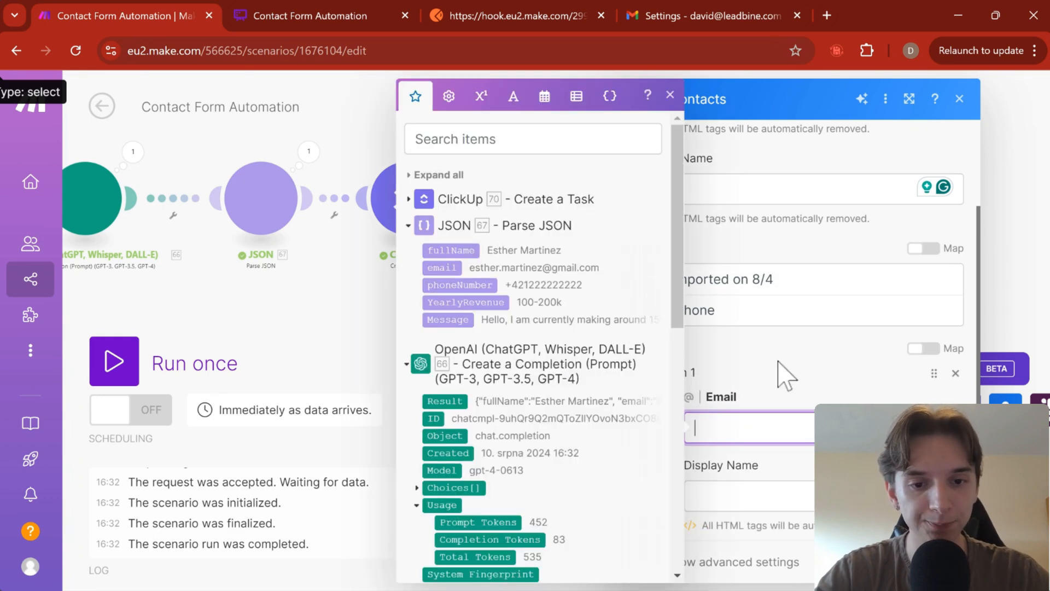
{"action": "left_click", "coordinate": [445, 269]}
{"action": "scroll", "coordinate": [790, 424], "scroll_direction": "up", "scroll_amount": 1}
{"action": "left_click", "coordinate": [791, 424]}
{"action": "scroll", "coordinate": [791, 424], "scroll_direction": "down", "scroll_amount": 3}
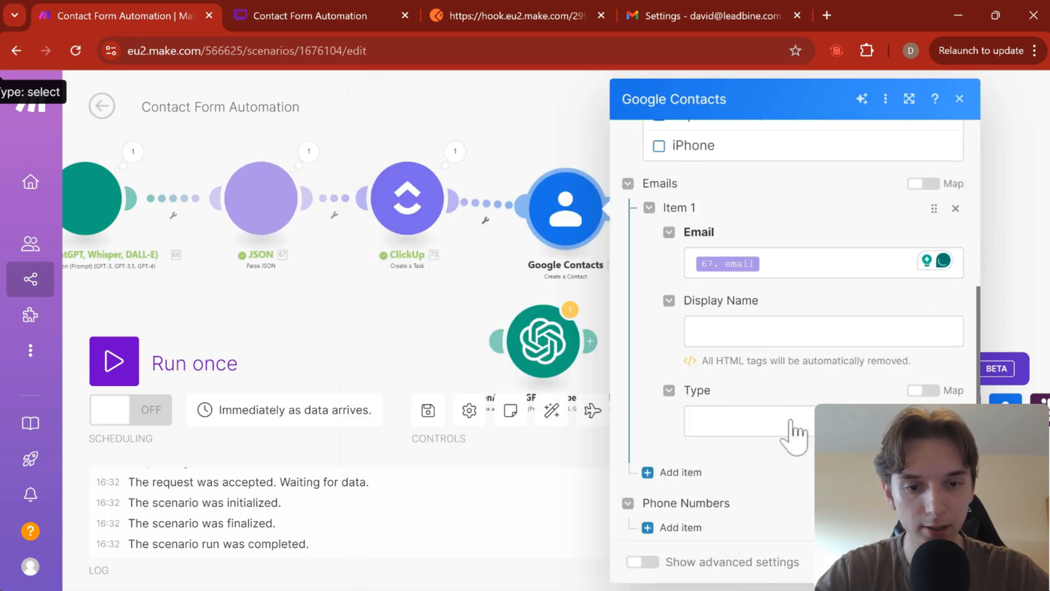
{"action": "scroll", "coordinate": [793, 435], "scroll_direction": "down", "scroll_amount": 2}
{"action": "left_click", "coordinate": [762, 343]}
{"action": "left_click", "coordinate": [717, 371]}
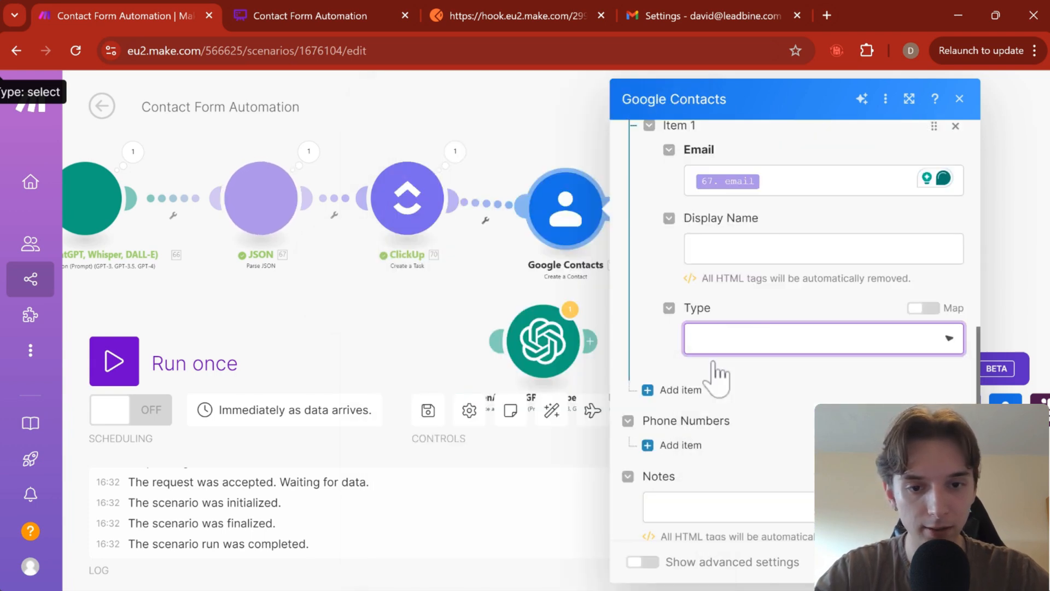
Add a phone number item to the contact and map the parsed JSON phoneNumber value to it
{"action": "left_click", "coordinate": [694, 445]}
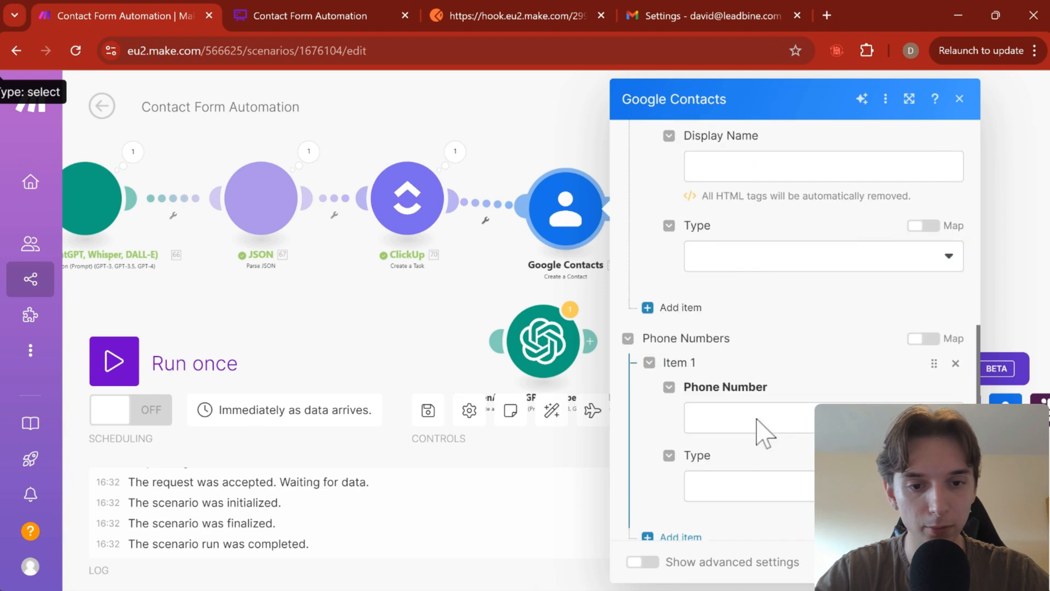
{"action": "left_click", "coordinate": [764, 419]}
{"action": "left_click_drag", "start_coordinate": [465, 284], "coordinate": [771, 415]}
{"action": "left_click", "coordinate": [815, 316]}
Fill the contact's Notes with "Yearly Revenue: " plus YearlyRevenue and, on a new line, "Message: " plus Message, and close the module settings
{"action": "scroll", "coordinate": [819, 326], "scroll_direction": "down", "scroll_amount": 2}
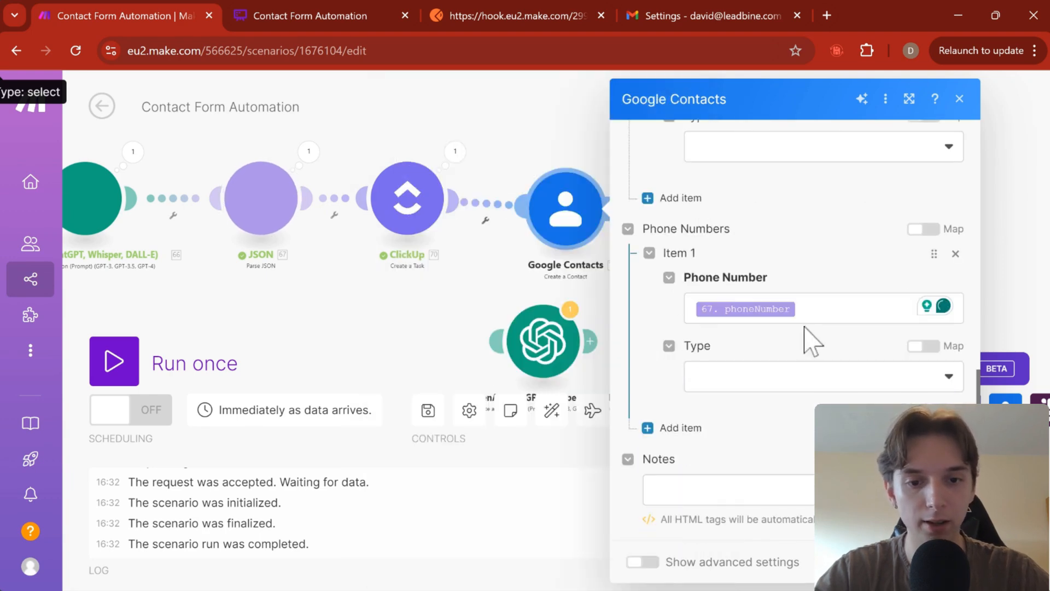
{"action": "left_click", "coordinate": [683, 488]}
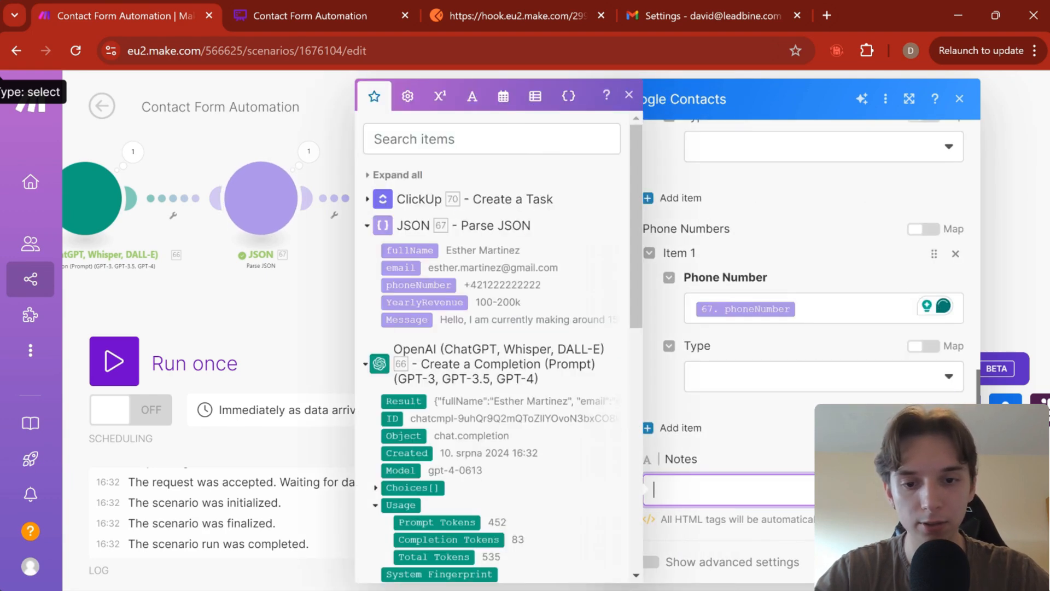
{"action": "left_click", "coordinate": [424, 302]}
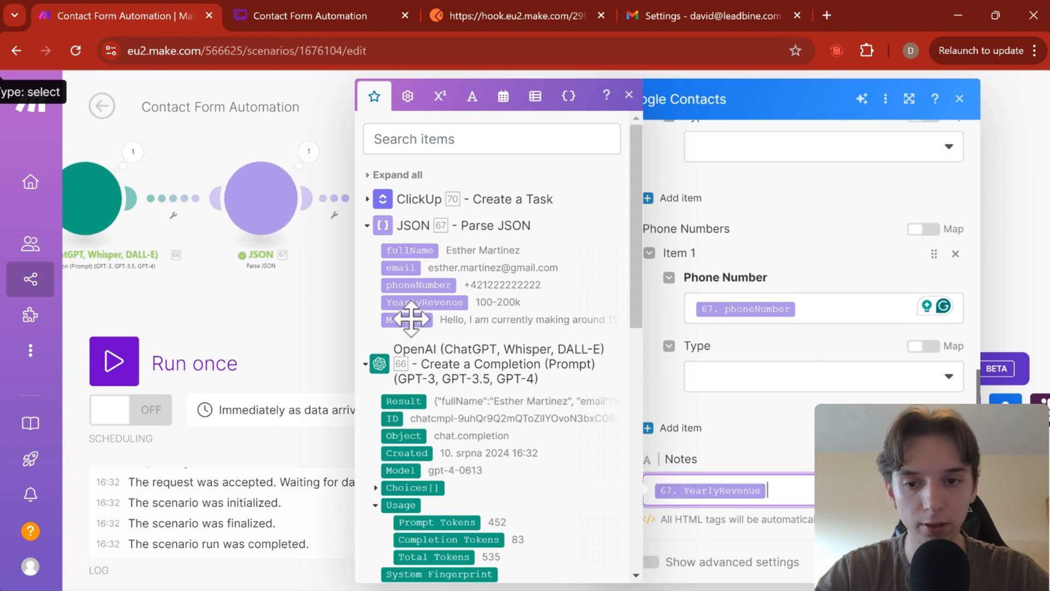
{"action": "left_click", "coordinate": [406, 320]}
{"action": "type", "text": "Yearly Revenu"}
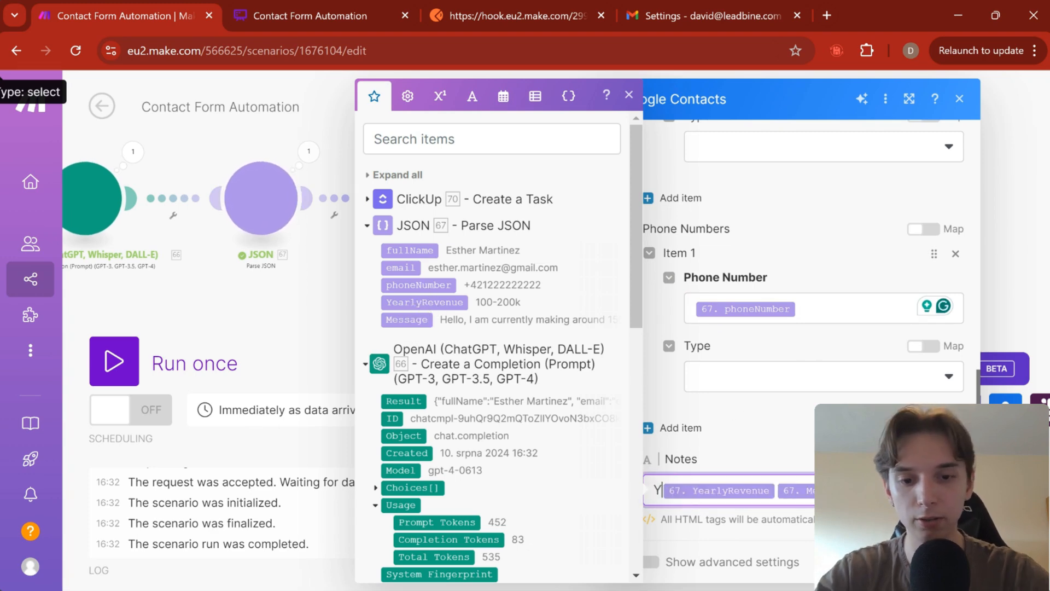
{"action": "type", "text": "e: 67. Yearl"}
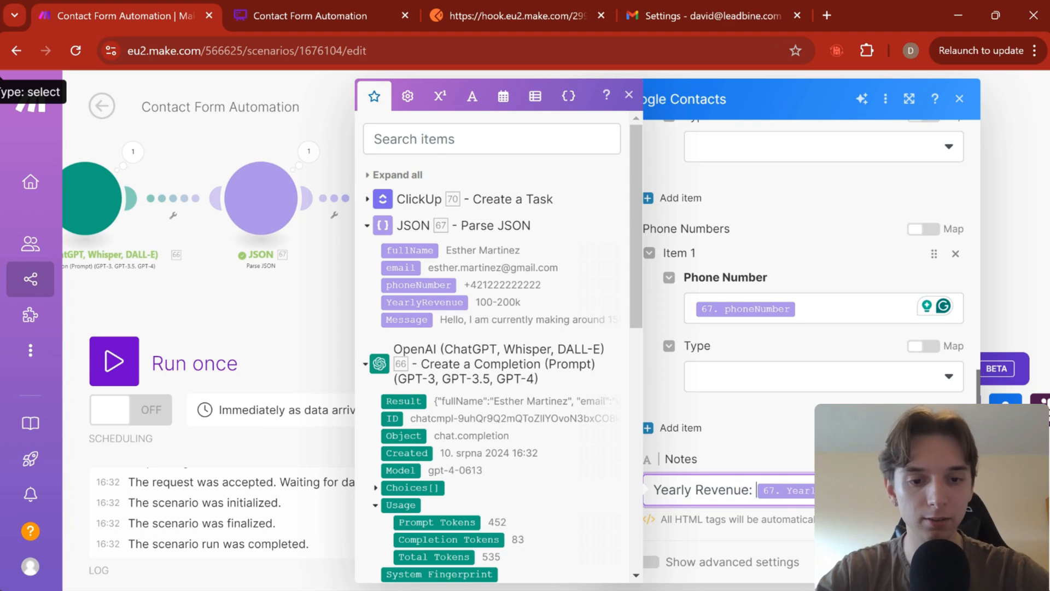
{"action": "key", "text": "Right"}
{"action": "key", "text": "Return"}
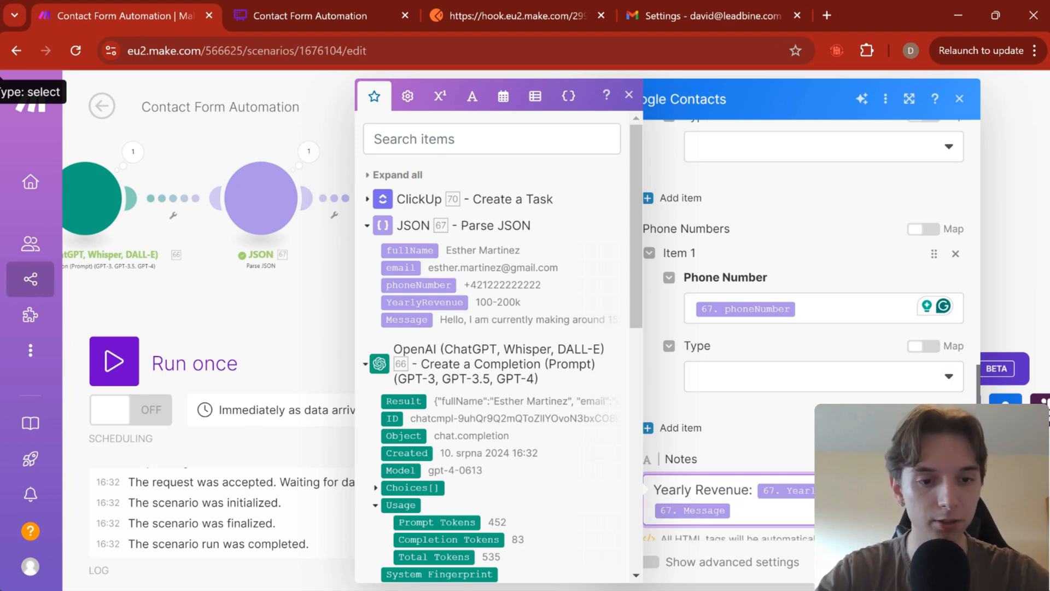
{"action": "type", "text": "Message:"}
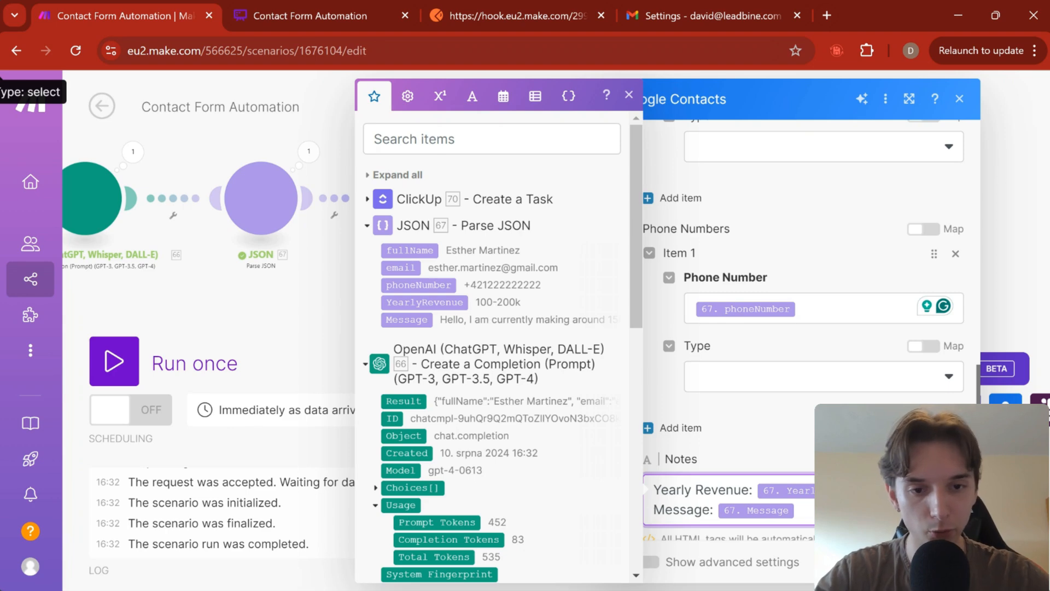
{"action": "key", "text": "Escape"}
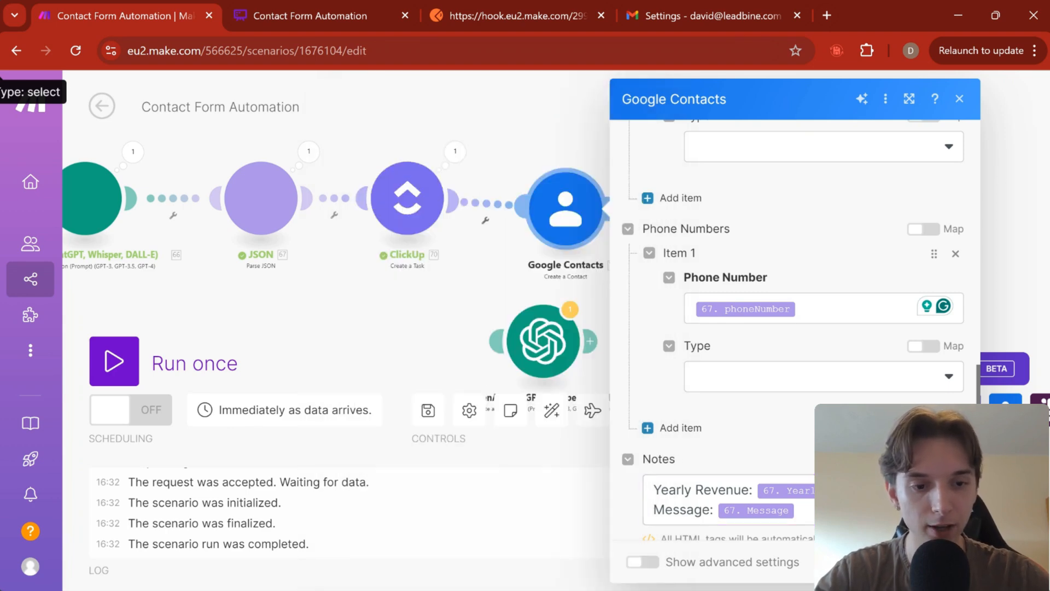
{"action": "key", "text": "Escape"}
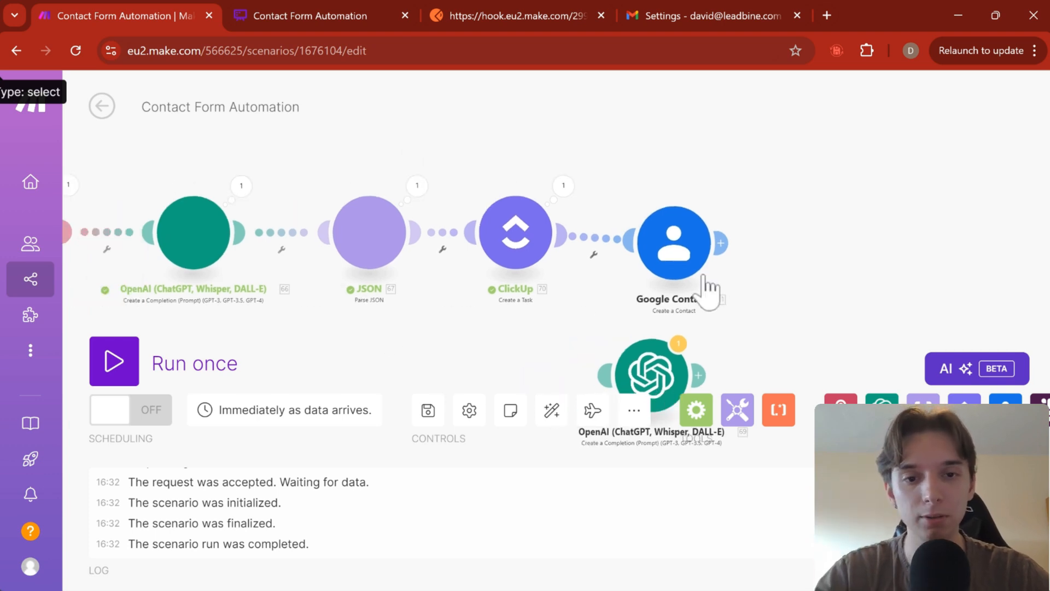
Run the Contact Form Automation scenario once and send the test POST request to its webhook from Postman
{"action": "left_click_drag", "start_coordinate": [461, 116], "coordinate": [599, 182]}
{"action": "scroll", "coordinate": [596, 244], "scroll_direction": "down", "scroll_amount": 2}
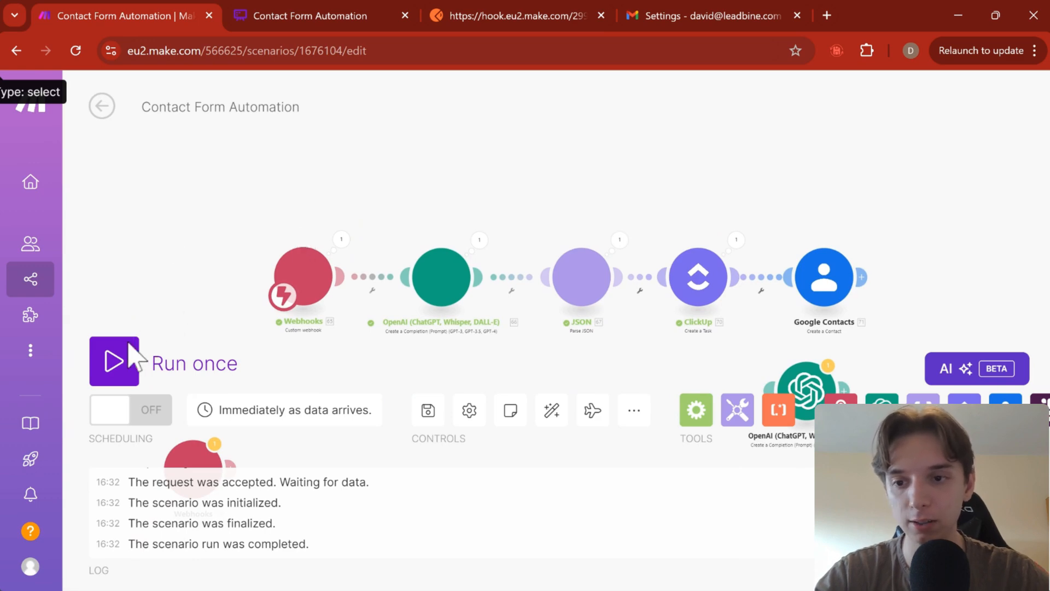
{"action": "left_click", "coordinate": [111, 354]}
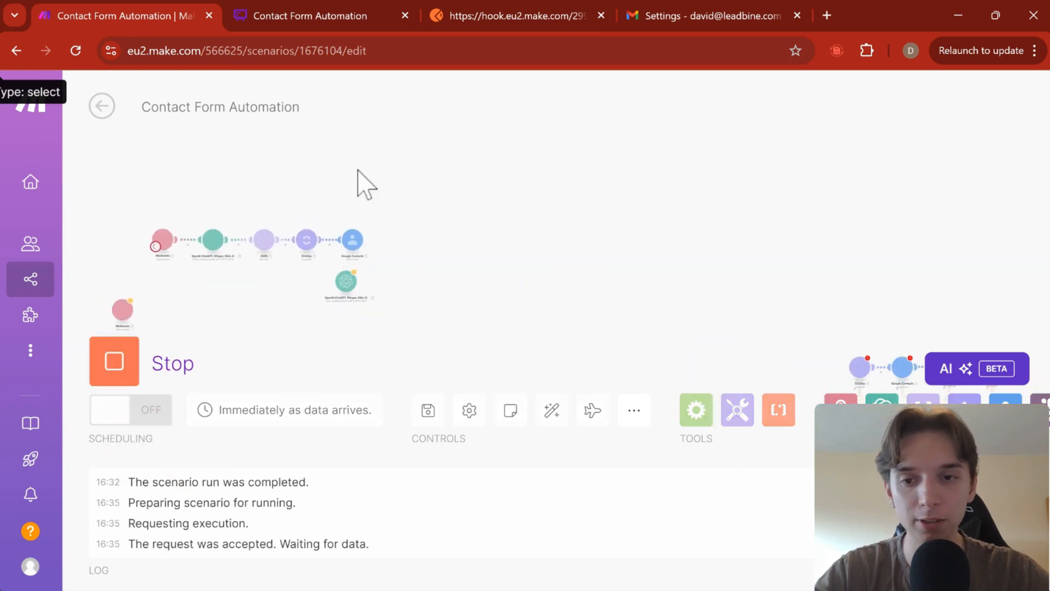
{"action": "left_click", "coordinate": [462, 18]}
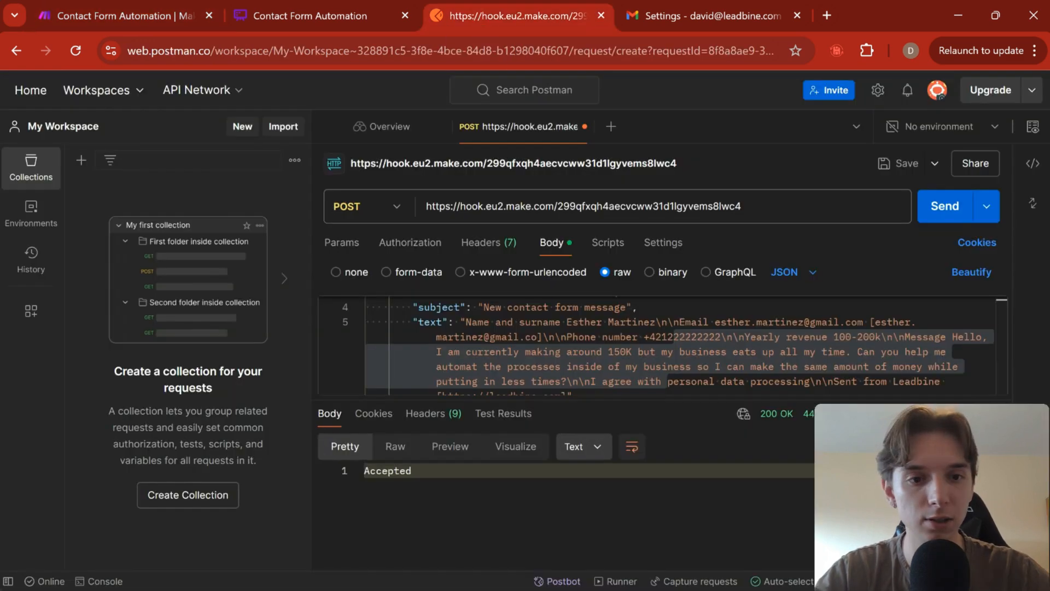
{"action": "left_click", "coordinate": [944, 206]}
Return to Make and inspect the Google Contacts module's run output
{"action": "left_click", "coordinate": [155, 19]}
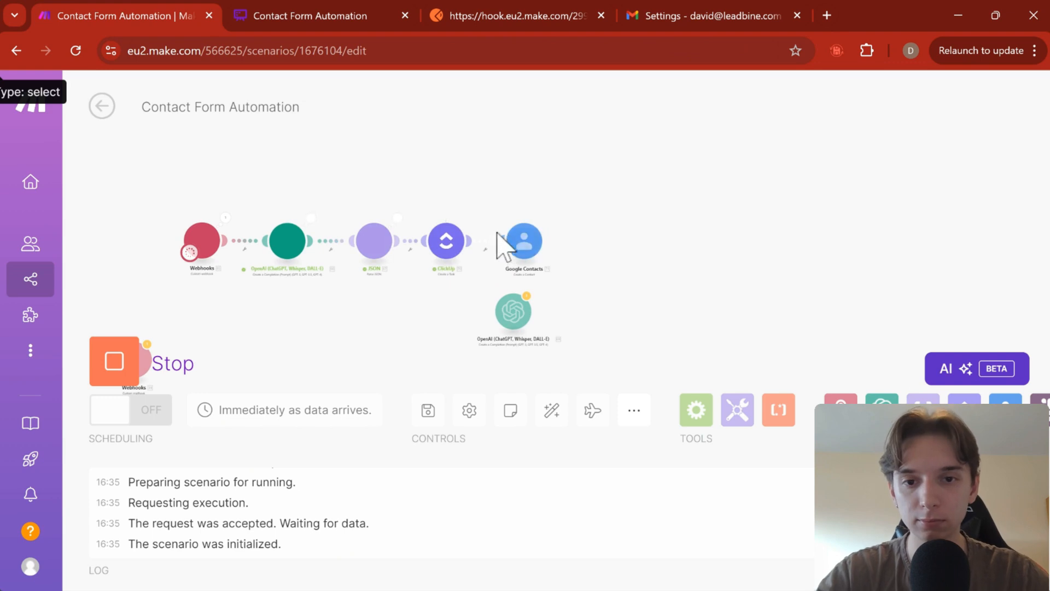
{"action": "scroll", "coordinate": [517, 247], "scroll_direction": "up", "scroll_amount": 3}
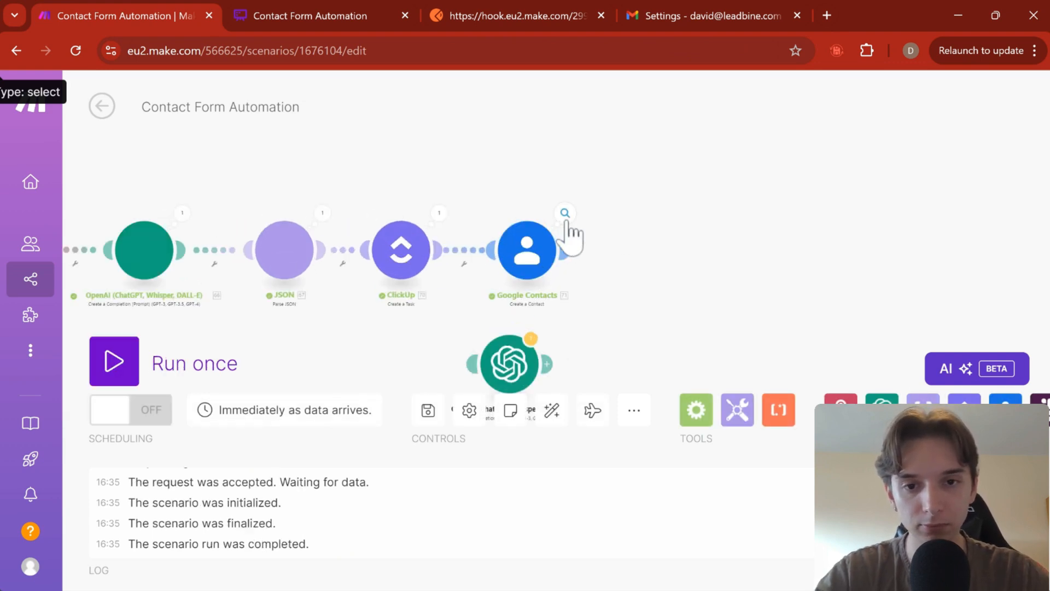
{"action": "left_click", "coordinate": [565, 213]}
{"action": "left_click", "coordinate": [509, 186]}
{"action": "scroll", "coordinate": [574, 218], "scroll_direction": "down", "scroll_amount": 5}
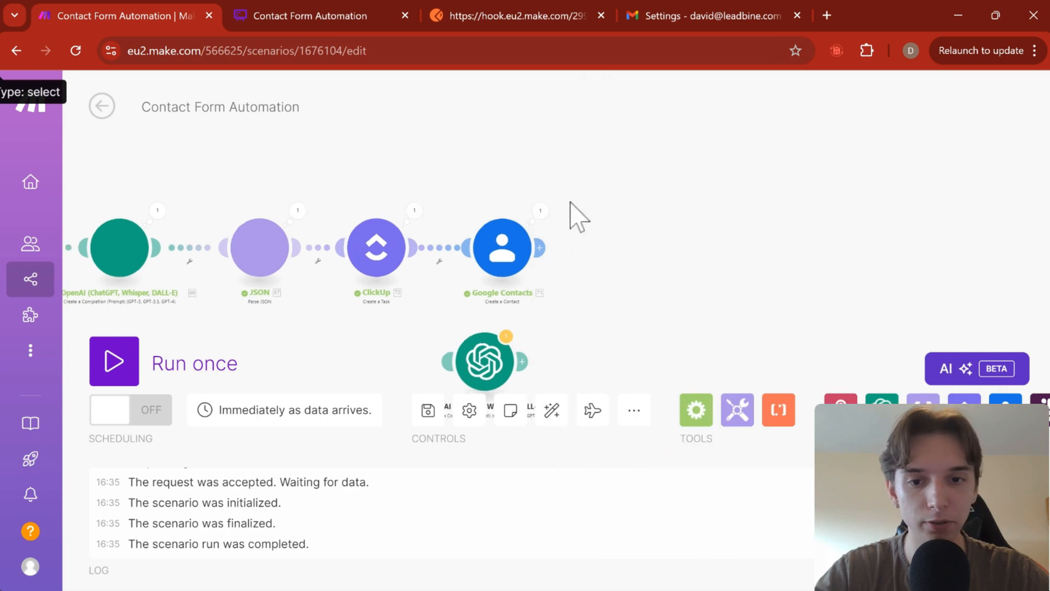
Switch to the Whimsical Contact Form Automation flowchart and review the stages that follow Add to Contacts
{"action": "scroll", "coordinate": [578, 230], "scroll_direction": "down", "scroll_amount": 2}
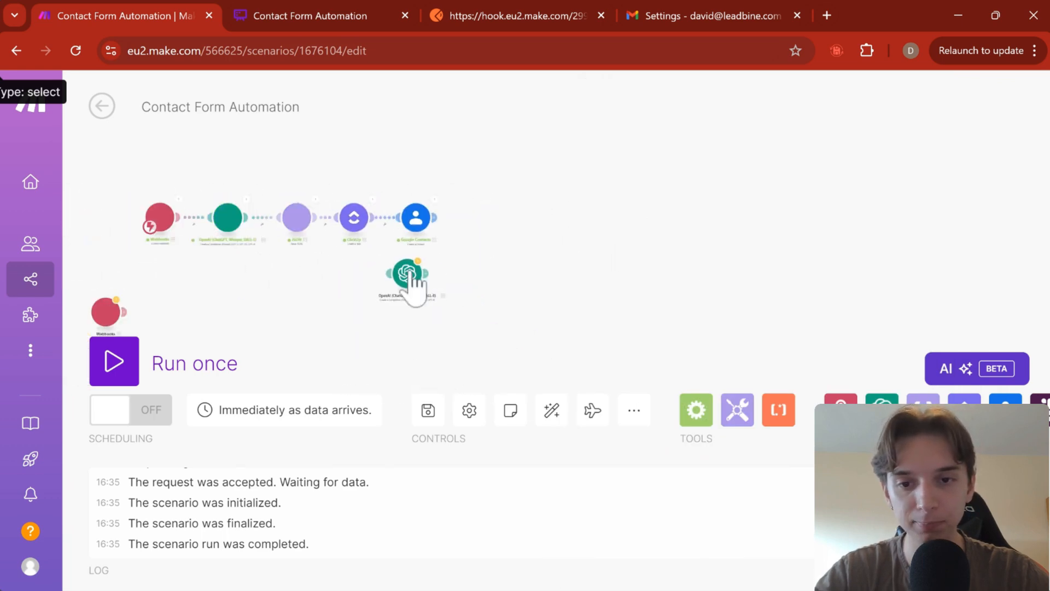
{"action": "left_click_drag", "start_coordinate": [410, 279], "coordinate": [409, 294]}
{"action": "left_click", "coordinate": [331, 16]}
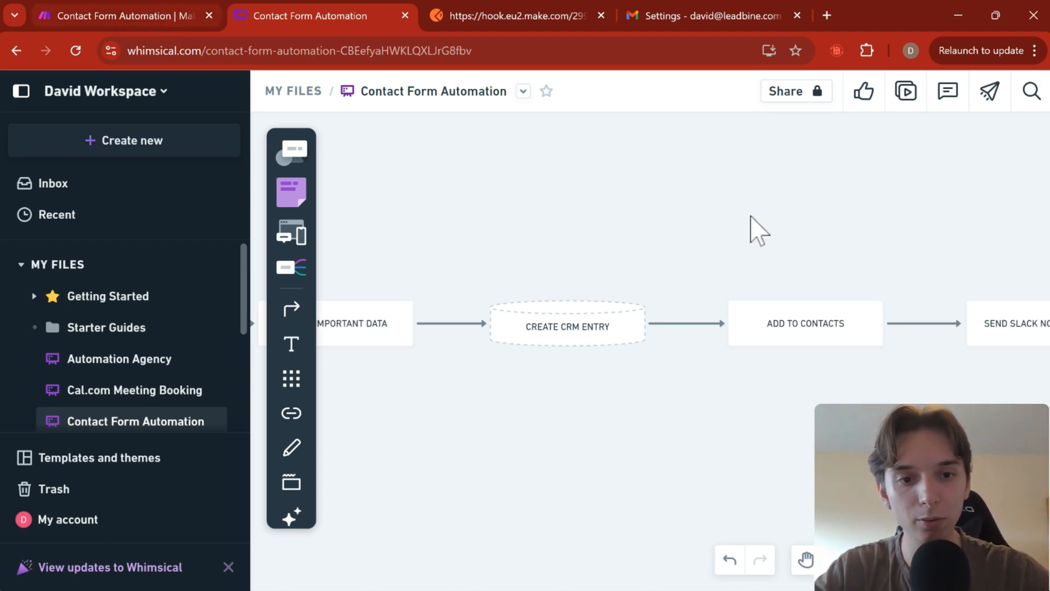
{"action": "scroll", "coordinate": [777, 210], "scroll_direction": "right", "scroll_amount": 7}
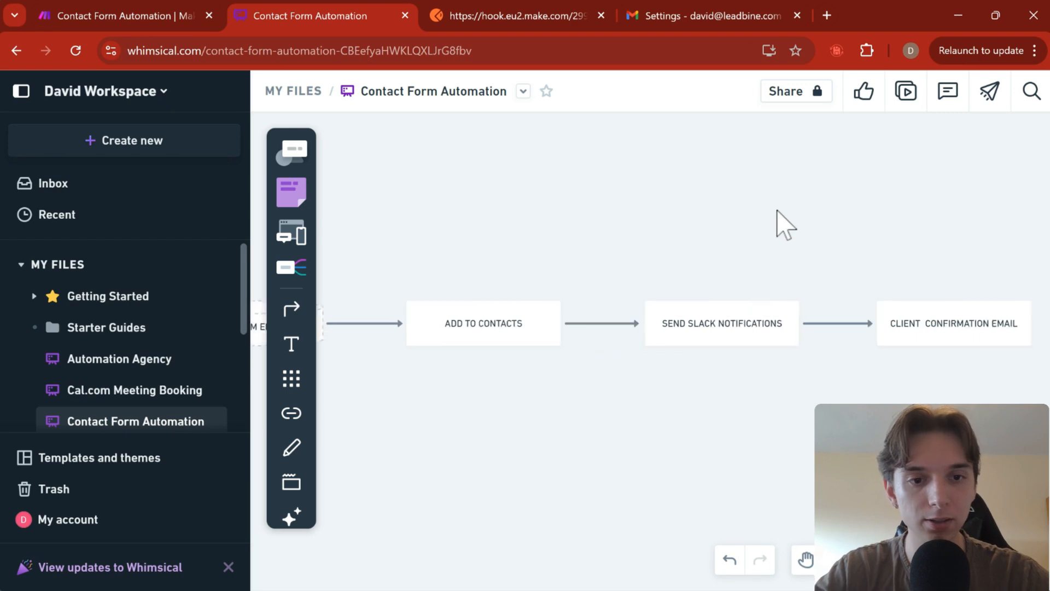
Return to Make and look over the separate chain of ClickUp, Google Contacts, Slack and Email modules
{"action": "left_click", "coordinate": [160, 17]}
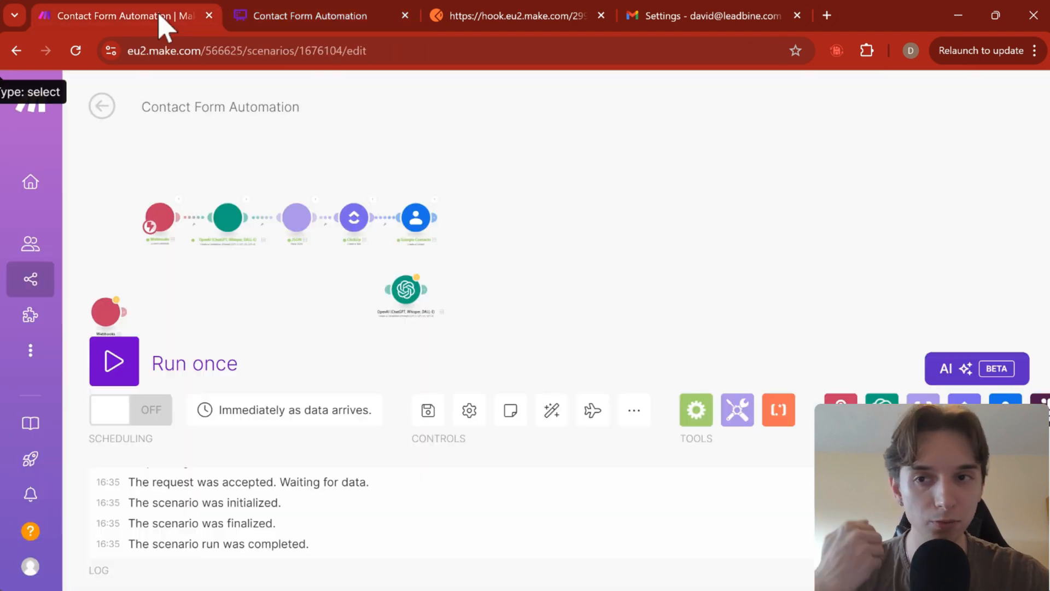
{"action": "left_click_drag", "start_coordinate": [939, 350], "coordinate": [700, 272]}
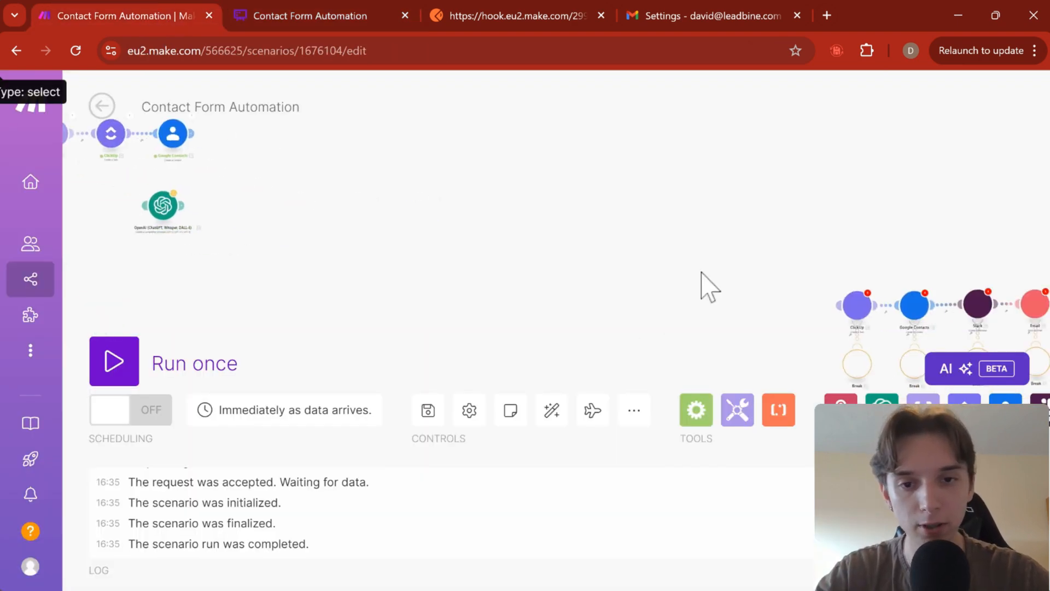
{"action": "scroll", "coordinate": [700, 274], "scroll_direction": "down", "scroll_amount": 4}
{"action": "left_click_drag", "start_coordinate": [798, 323], "coordinate": [736, 302]}
{"action": "scroll", "coordinate": [736, 302], "scroll_direction": "up", "scroll_amount": 4}
{"action": "left_click_drag", "start_coordinate": [589, 214], "coordinate": [795, 386]}
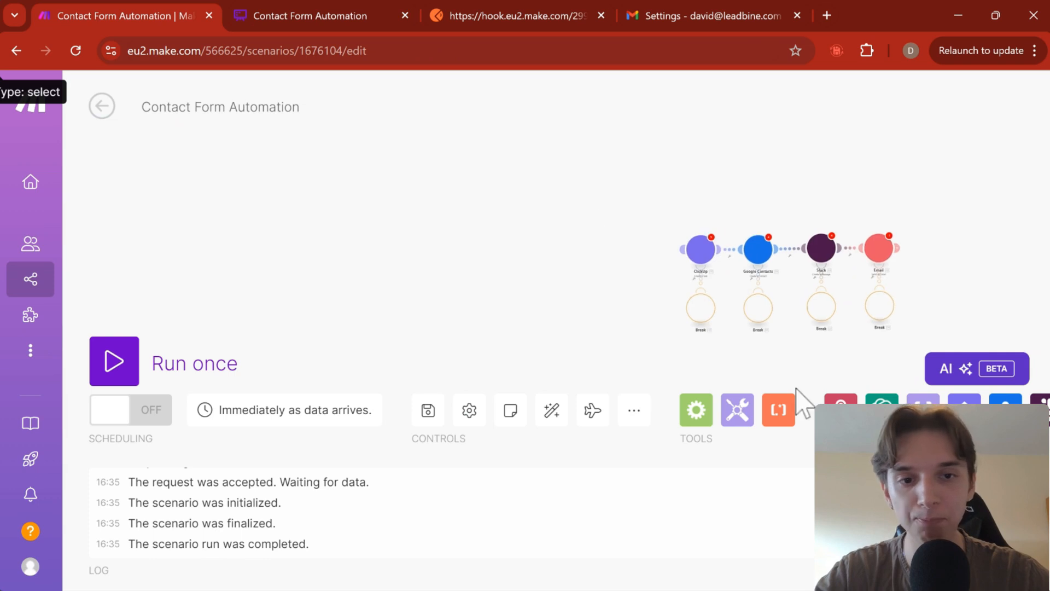
Add a Slack Create a Message module after the Google Contacts Create a Contact module
{"action": "left_click_drag", "start_coordinate": [500, 195], "coordinate": [764, 213]}
{"action": "scroll", "coordinate": [518, 283], "scroll_direction": "up", "scroll_amount": 4}
{"action": "scroll", "coordinate": [568, 289], "scroll_direction": "up", "scroll_amount": 2}
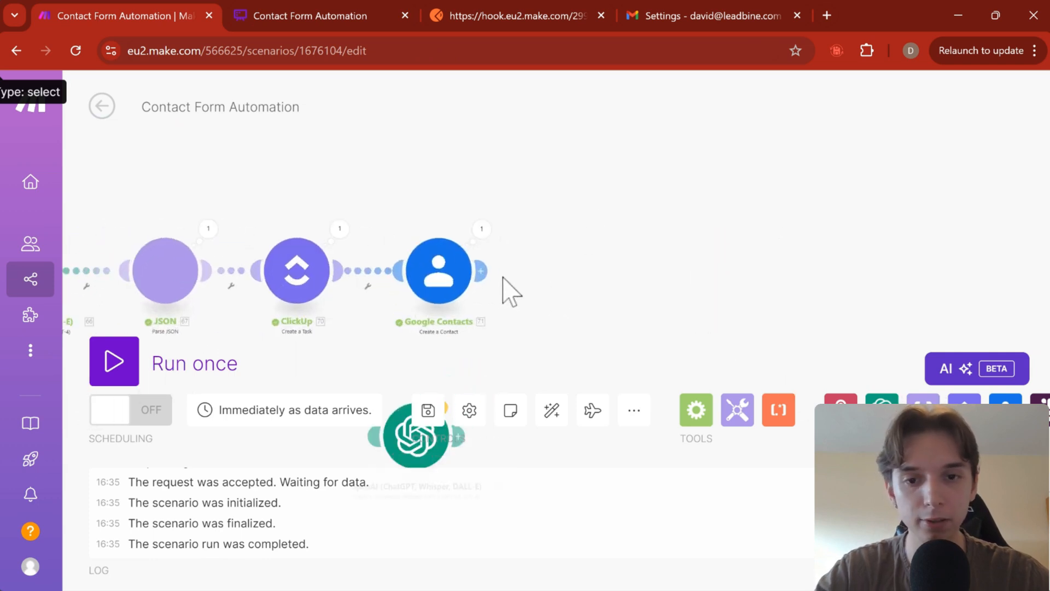
{"action": "left_click", "coordinate": [482, 263]}
{"action": "type", "text": "slack"}
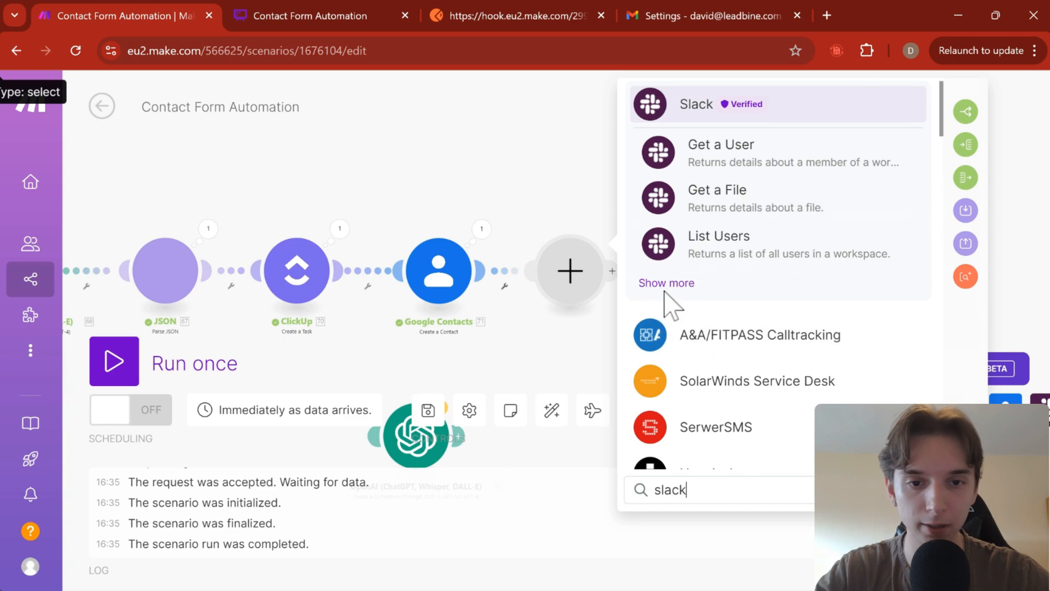
{"action": "left_click", "coordinate": [666, 284]}
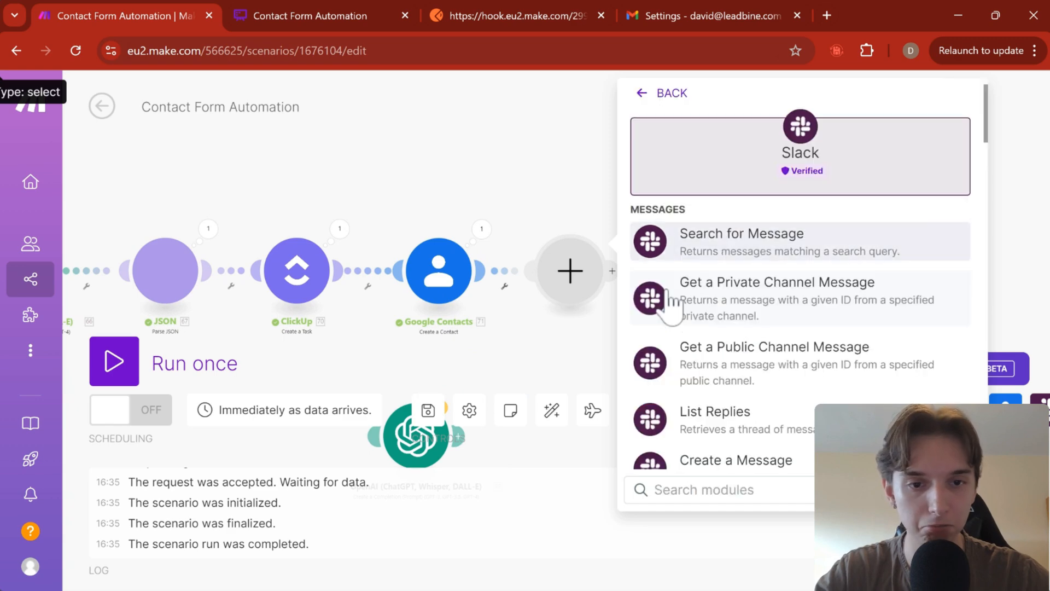
{"action": "scroll", "coordinate": [781, 311], "scroll_direction": "down", "scroll_amount": 5}
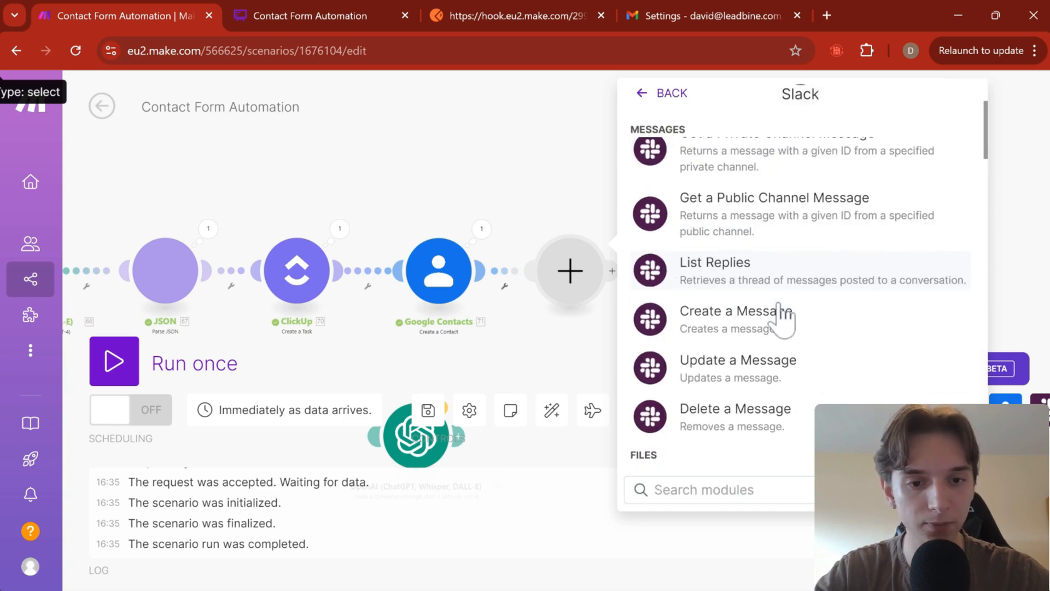
{"action": "scroll", "coordinate": [793, 295], "scroll_direction": "up", "scroll_amount": 3}
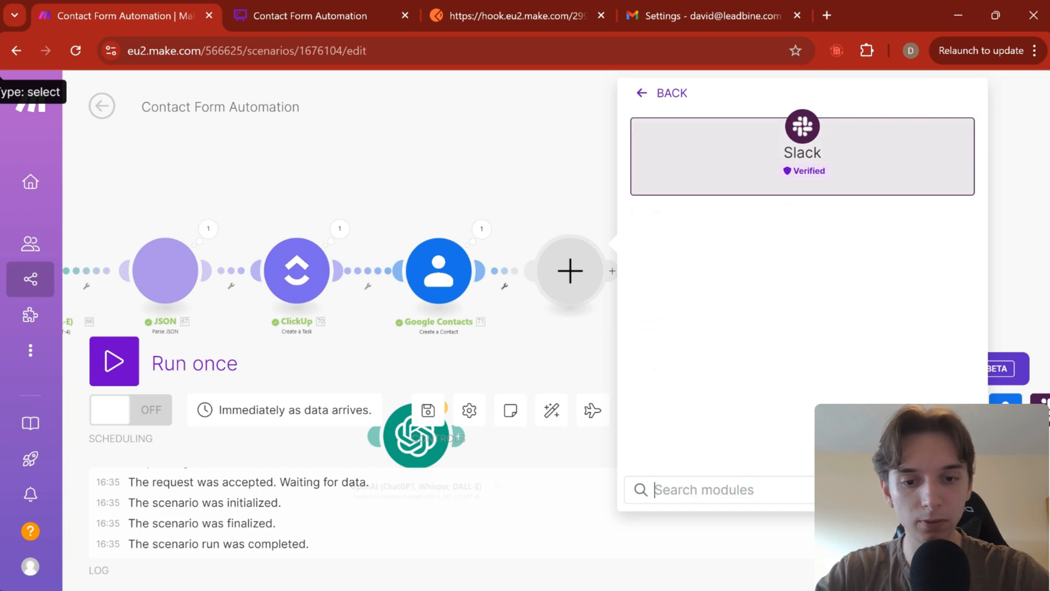
{"action": "type", "text": "message"}
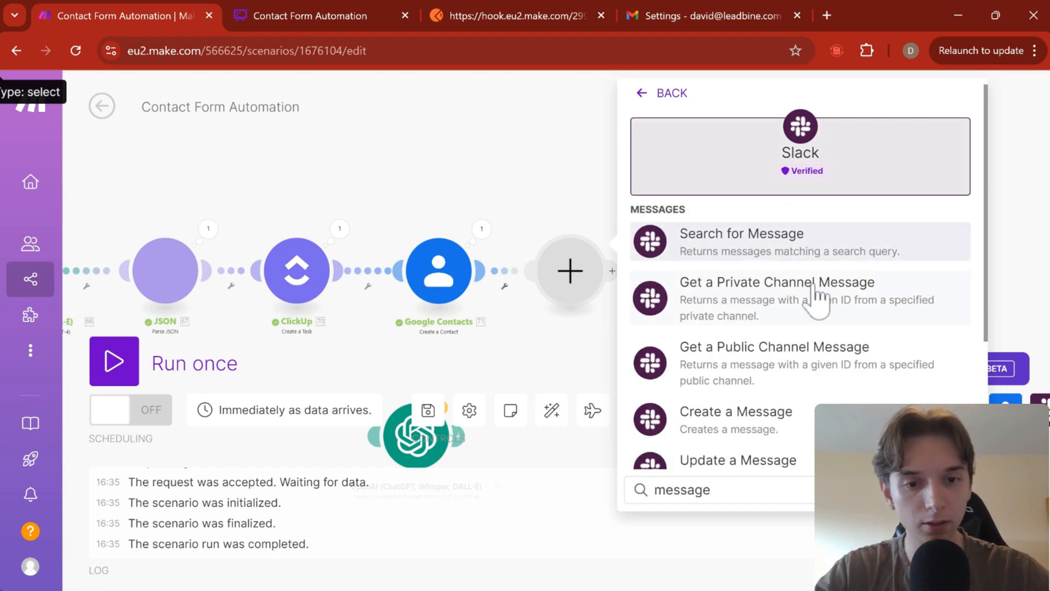
{"action": "scroll", "coordinate": [748, 421], "scroll_direction": "down", "scroll_amount": 3}
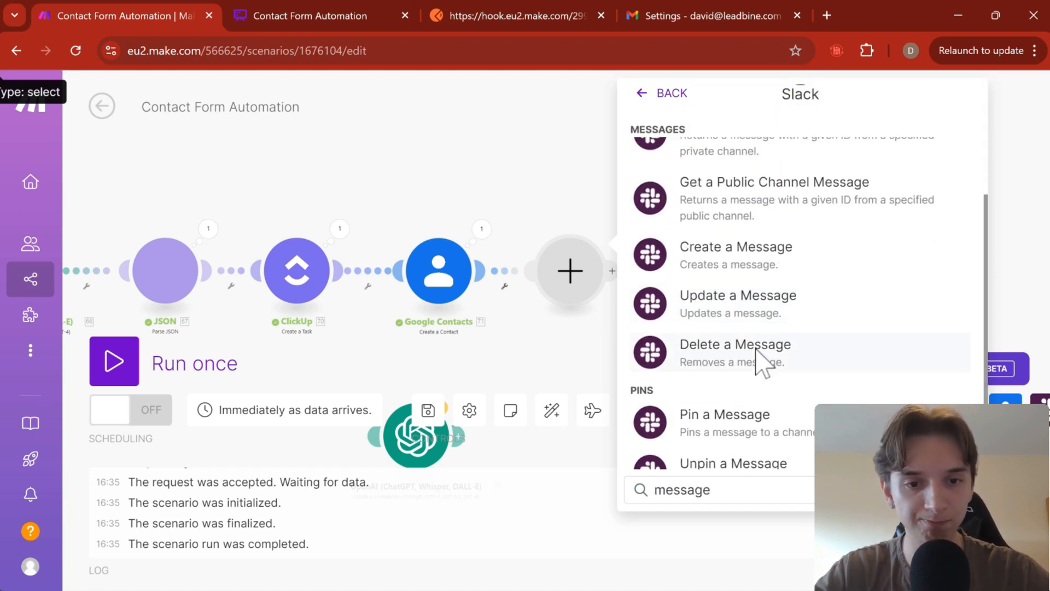
{"action": "left_click", "coordinate": [750, 262]}
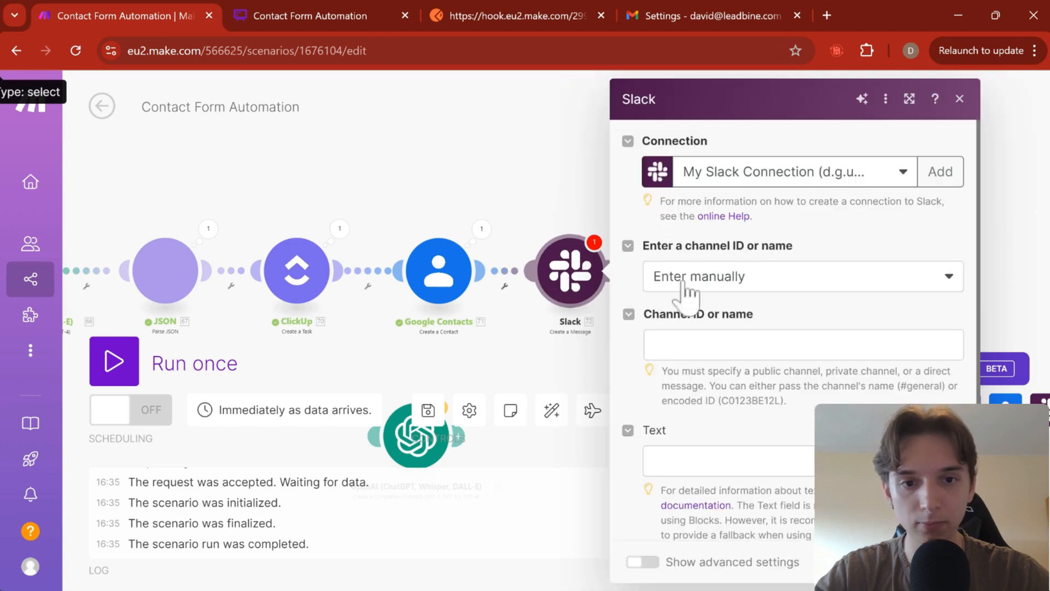
Choose the Slack channel from the list, using the Public channel type and the new-form-submissions channel
{"action": "left_click", "coordinate": [779, 287]}
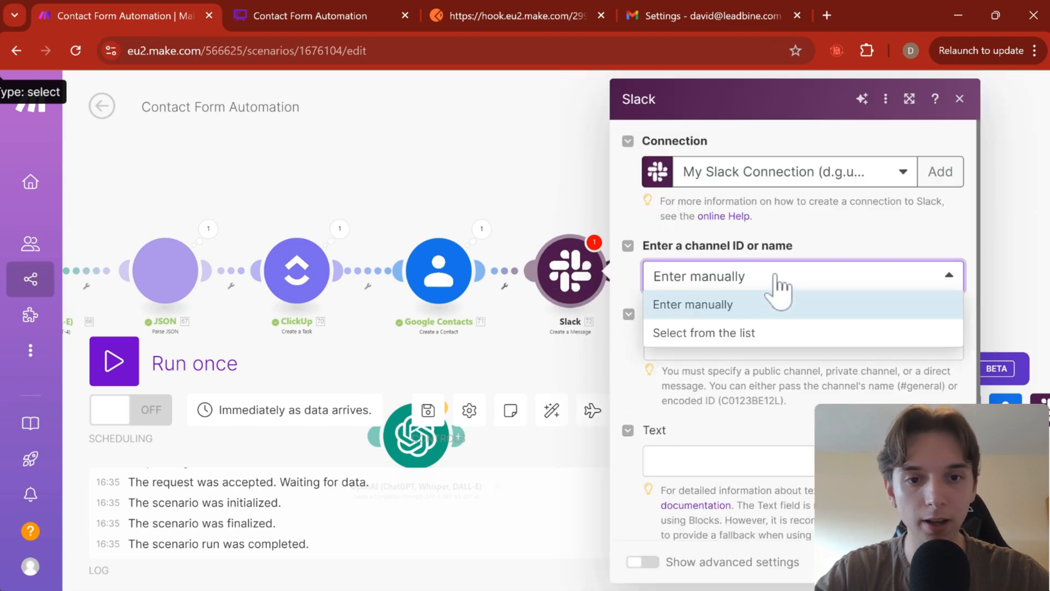
{"action": "left_click", "coordinate": [772, 284]}
{"action": "left_click", "coordinate": [757, 289]}
{"action": "left_click", "coordinate": [729, 340]}
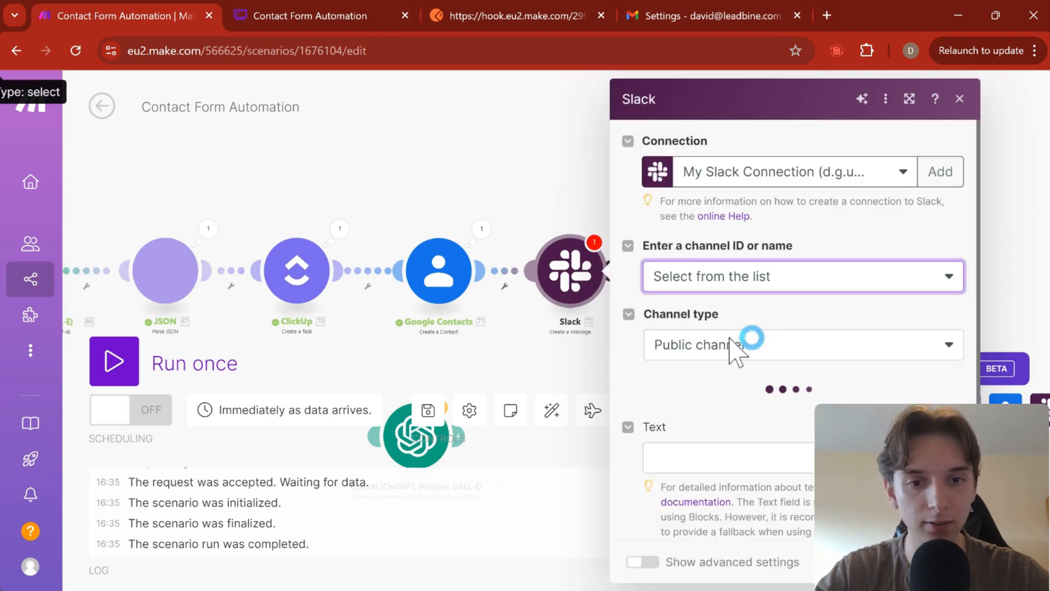
{"action": "scroll", "coordinate": [783, 358], "scroll_direction": "down", "scroll_amount": 2}
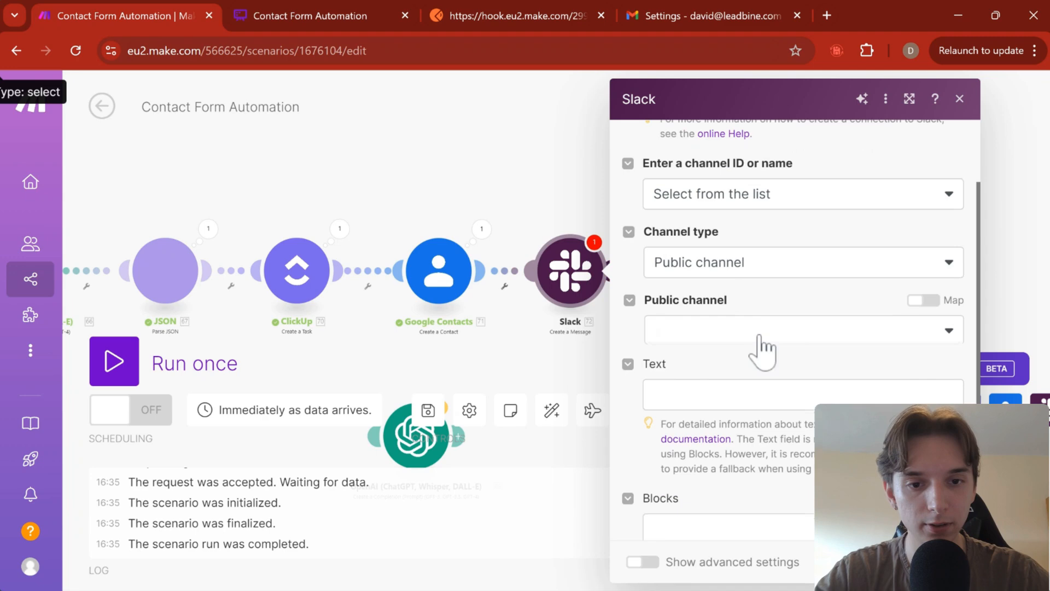
{"action": "left_click", "coordinate": [749, 268]}
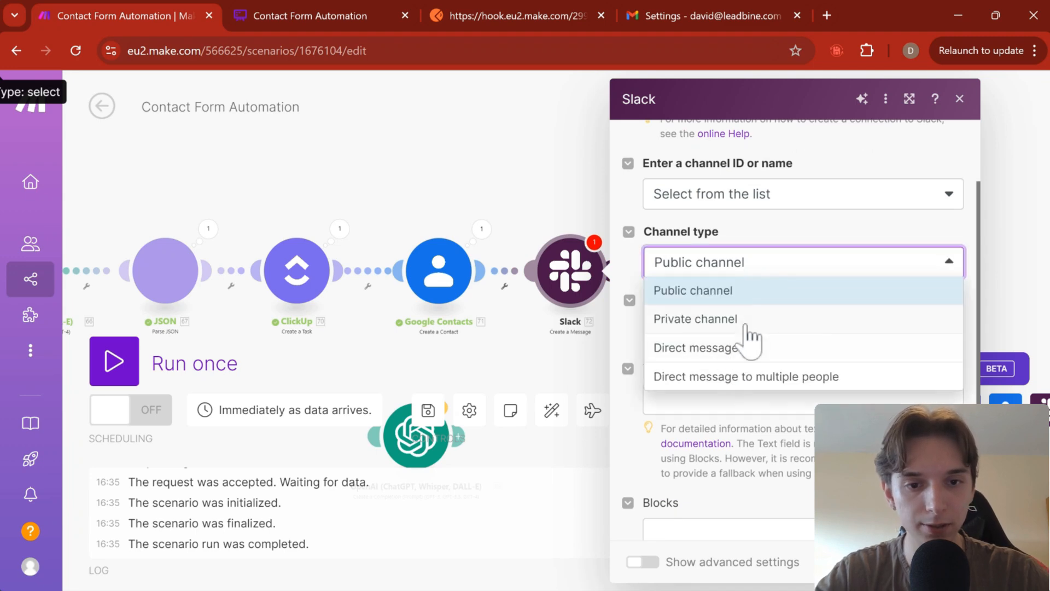
{"action": "left_click", "coordinate": [745, 323]}
{"action": "left_click", "coordinate": [743, 273]}
{"action": "left_click", "coordinate": [736, 291]}
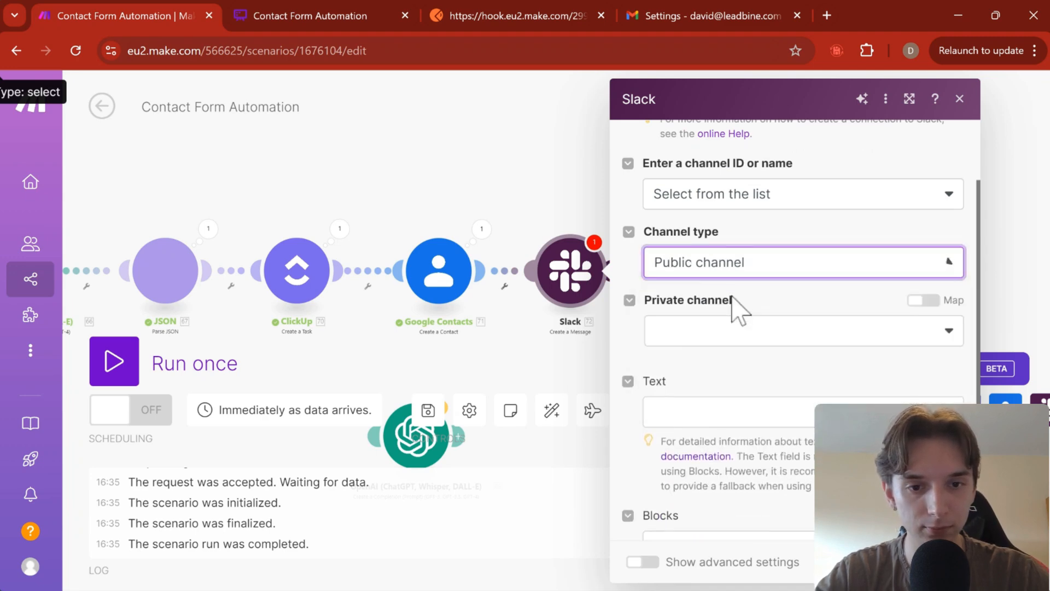
{"action": "left_click", "coordinate": [739, 334]}
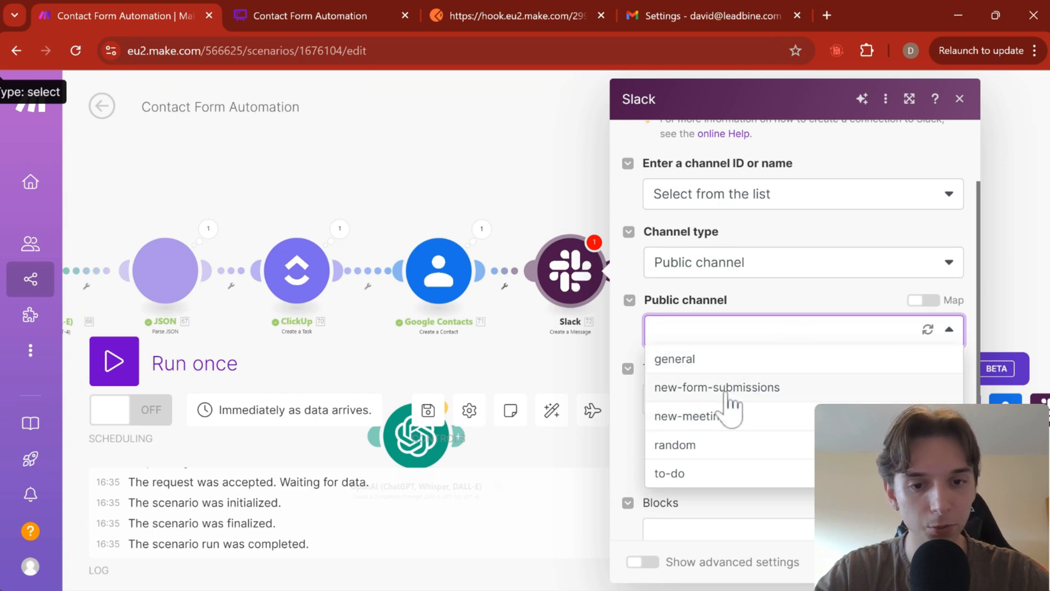
{"action": "left_click", "coordinate": [750, 389]}
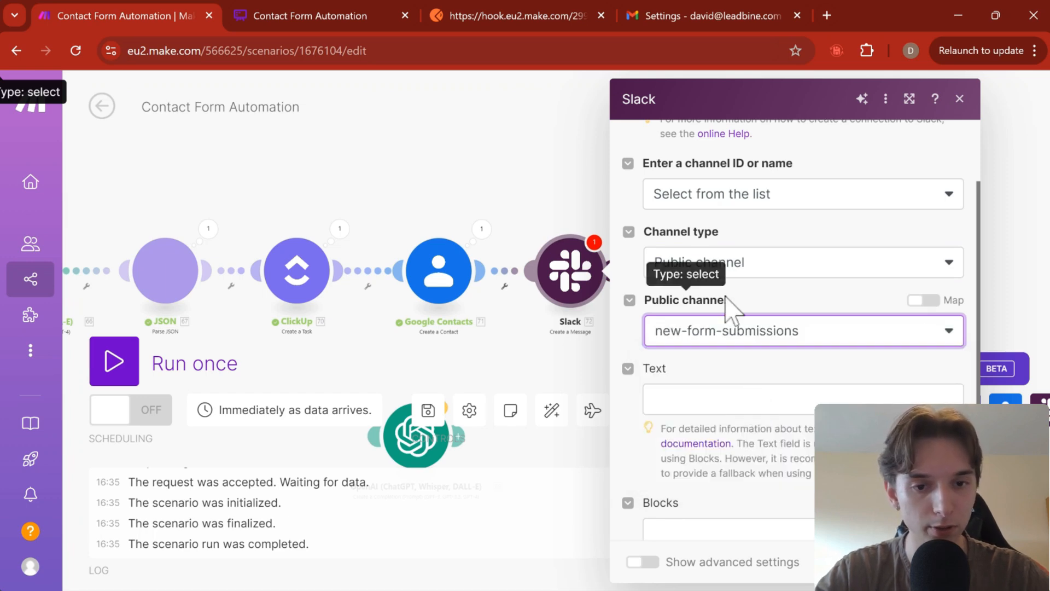
Examine the Slack message's Text and Blocks fields and the data available for mapping
{"action": "scroll", "coordinate": [728, 306], "scroll_direction": "down", "scroll_amount": 1}
{"action": "left_click", "coordinate": [728, 340]}
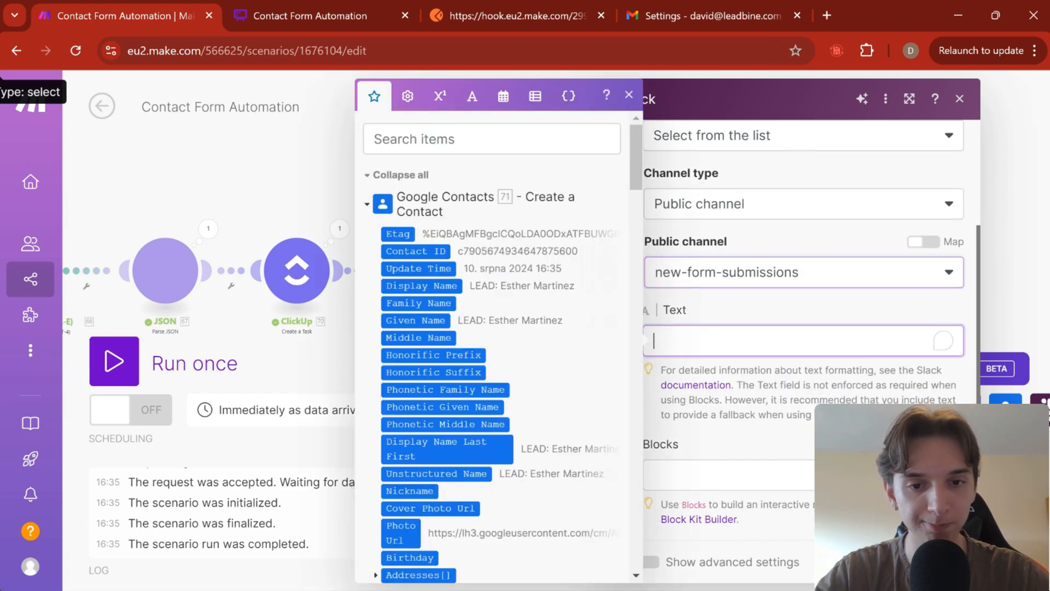
{"action": "left_click", "coordinate": [759, 320]}
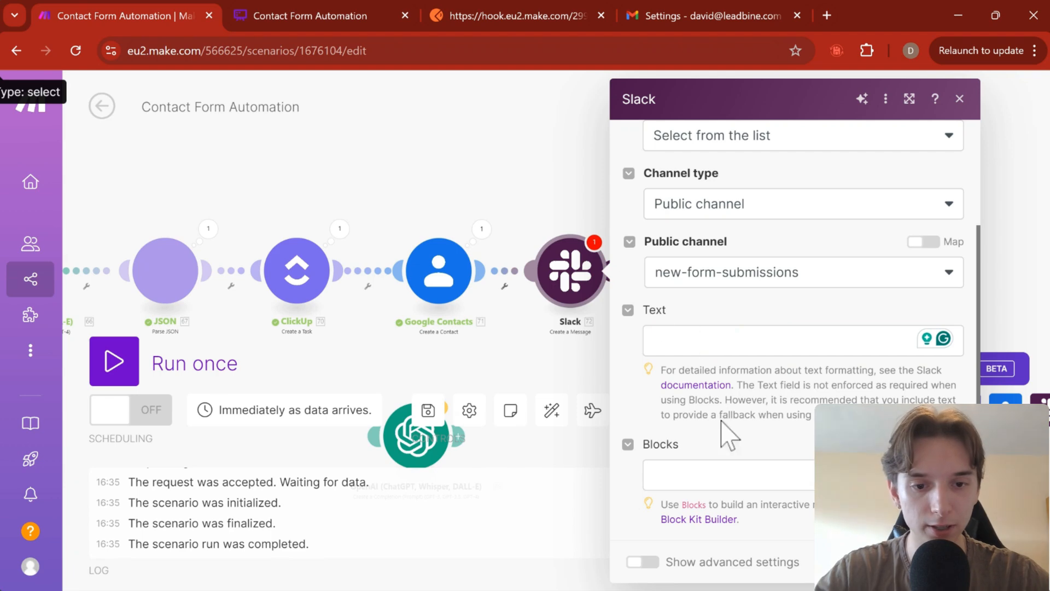
{"action": "left_click", "coordinate": [721, 340]}
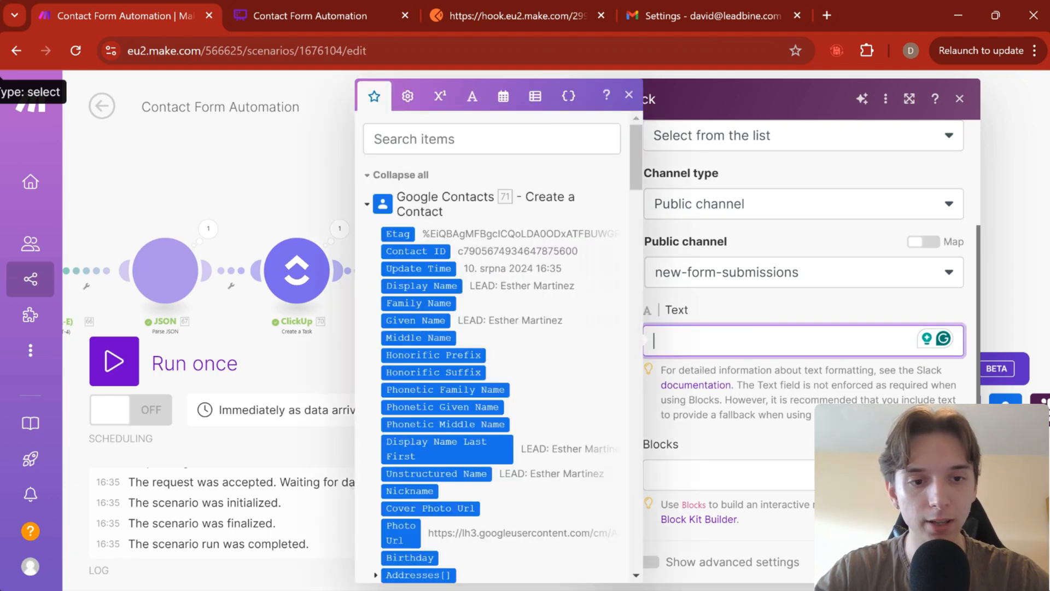
{"action": "left_click", "coordinate": [722, 320]}
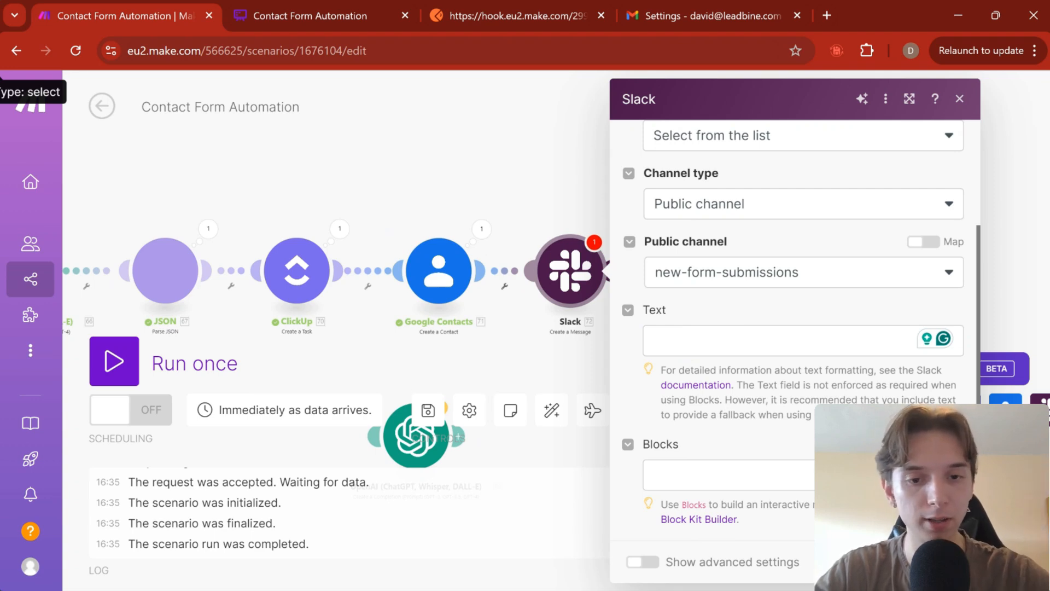
{"action": "left_click", "coordinate": [691, 474]}
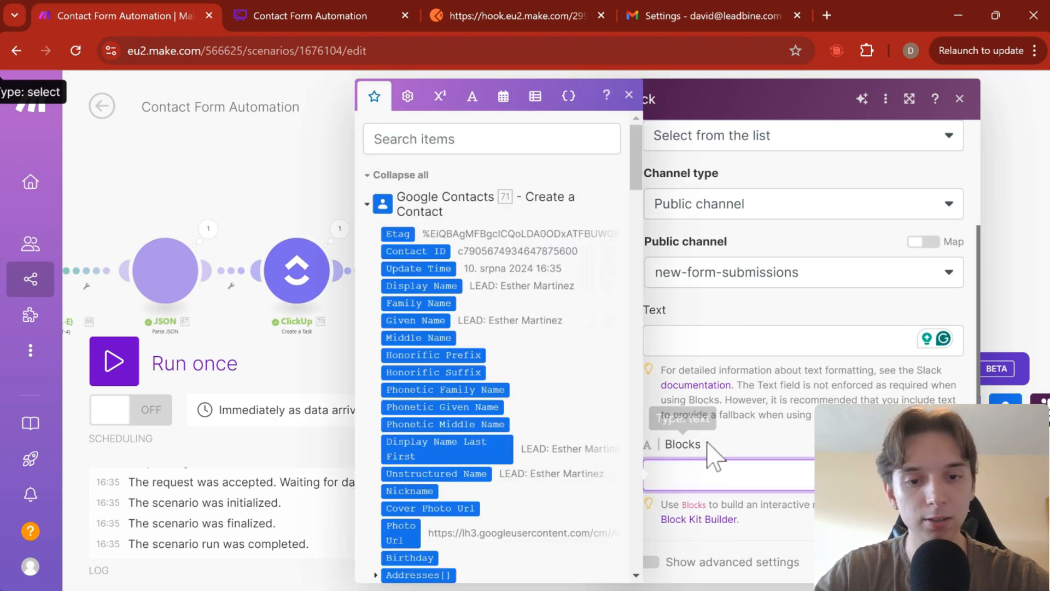
{"action": "left_click", "coordinate": [707, 443]}
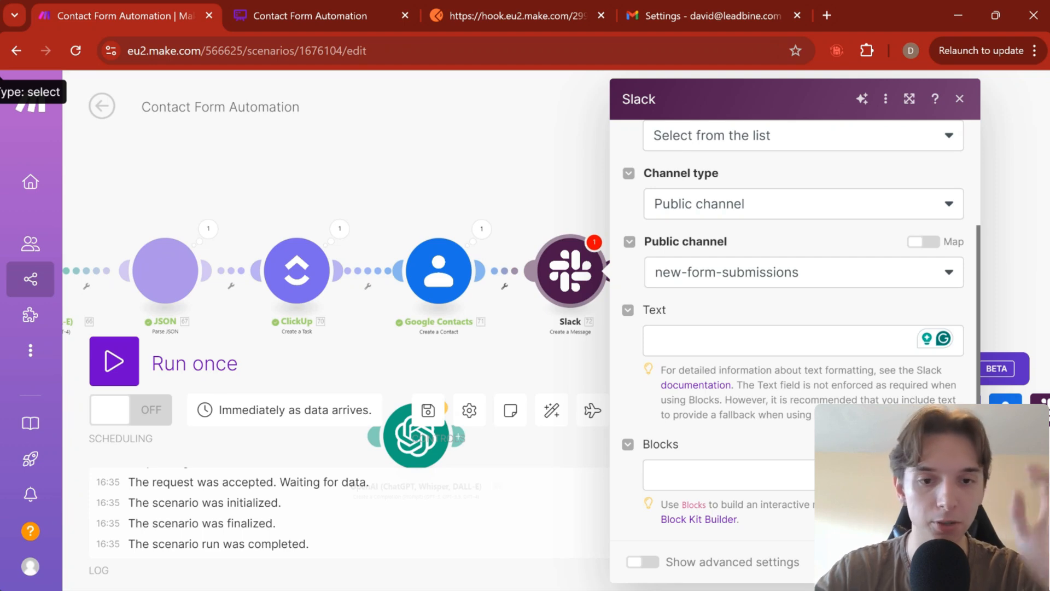
Start the Slack message text with "First and last name:" and "Email:" lines, mapped to the Parse JSON fullName and email values
{"action": "left_click", "coordinate": [779, 340]}
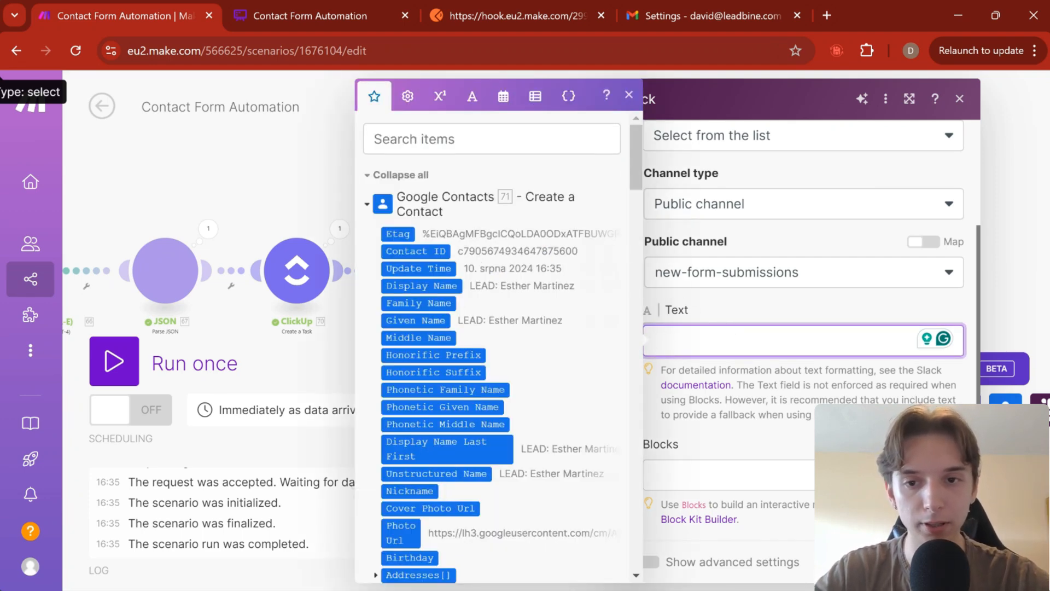
{"action": "left_click", "coordinate": [374, 207]}
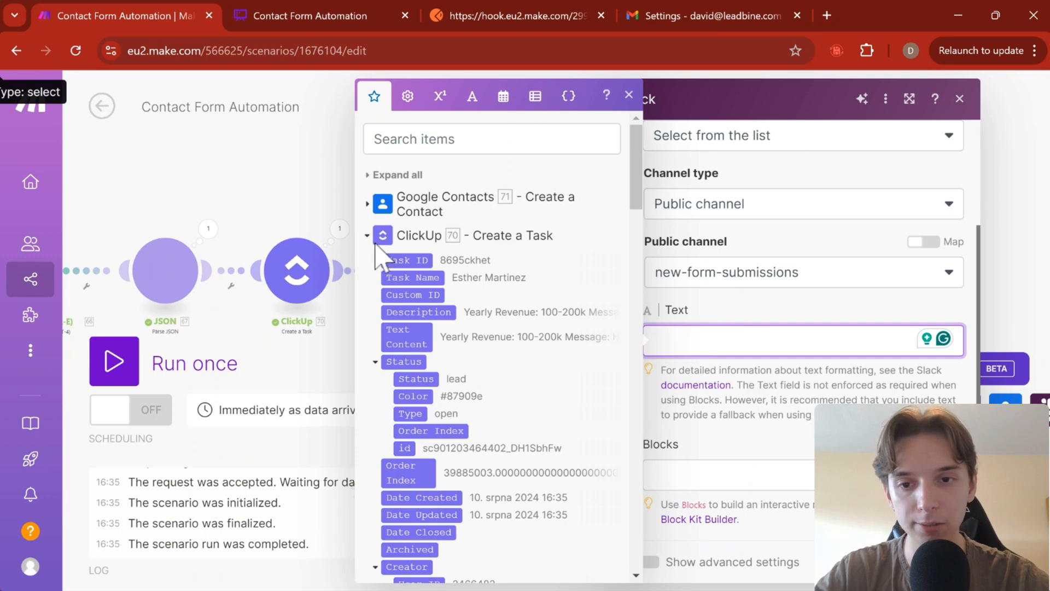
{"action": "left_click", "coordinate": [380, 237]}
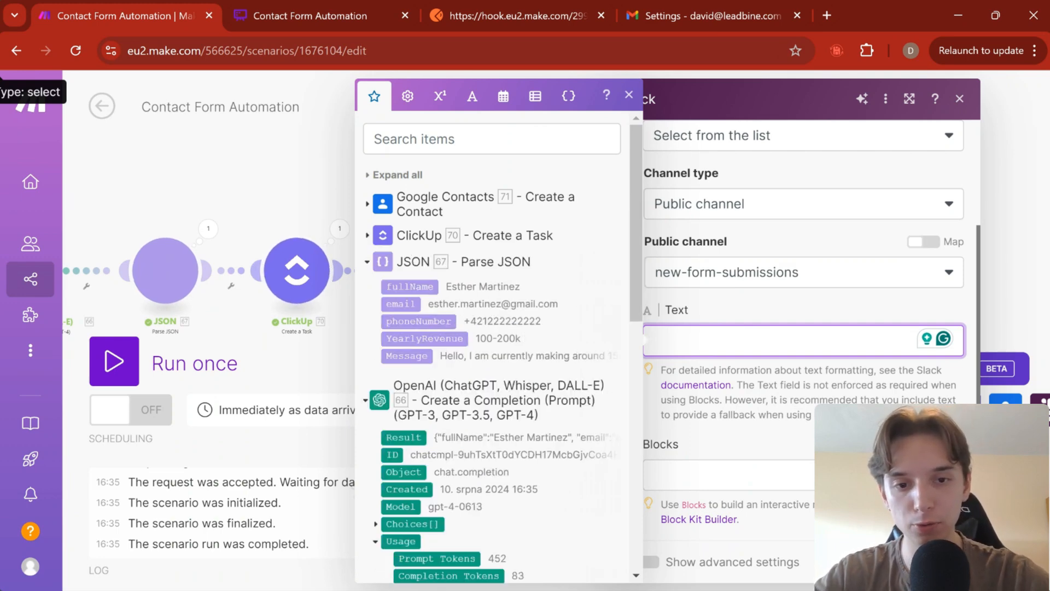
{"action": "type", "text": "irst "}
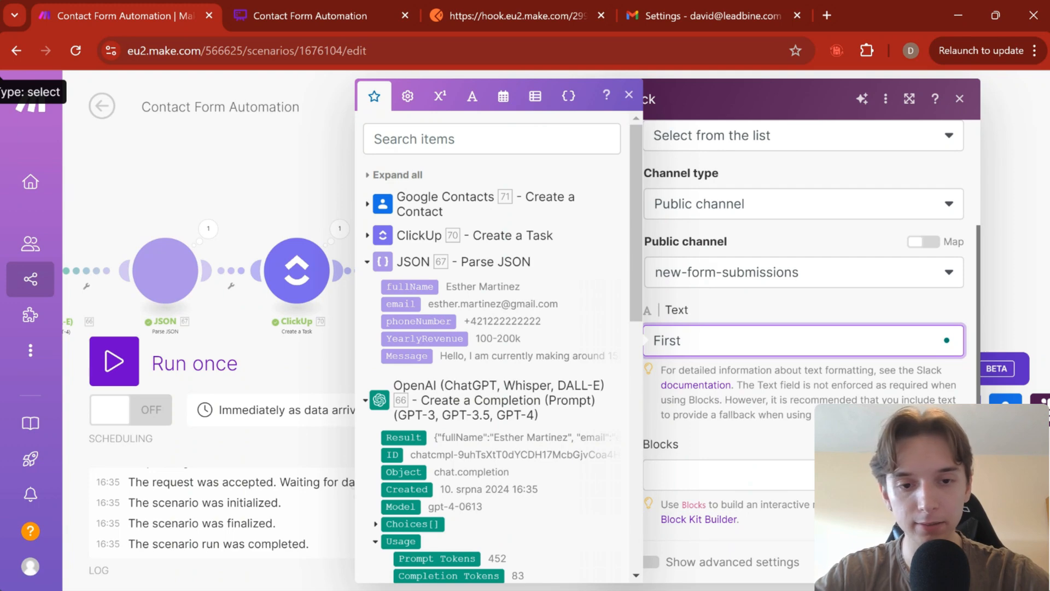
{"action": "type", "text": "email"}
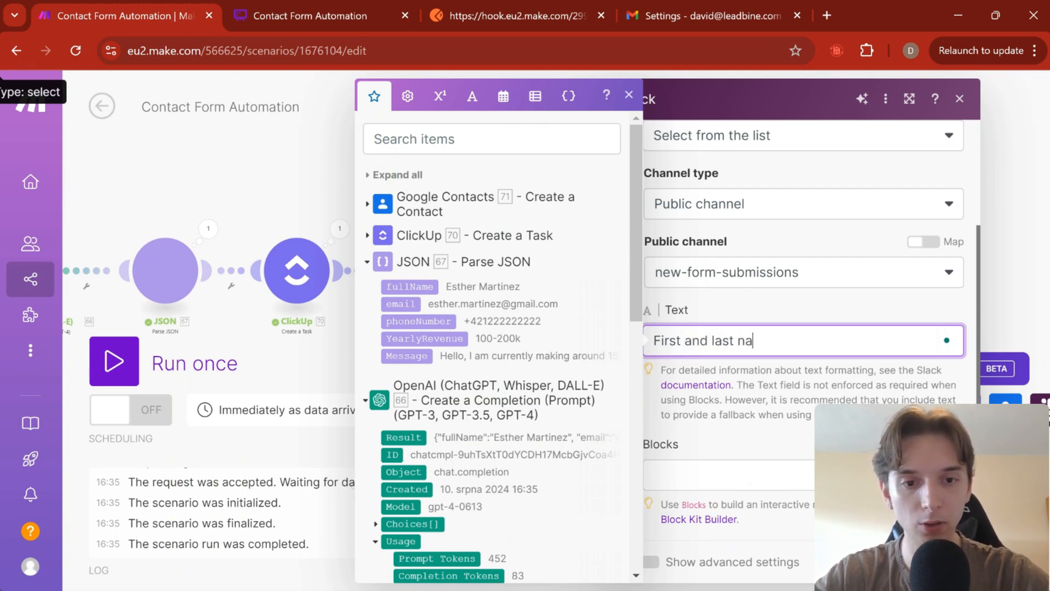
{"action": "left_click", "coordinate": [409, 286]}
{"action": "key", "text": "Return"}
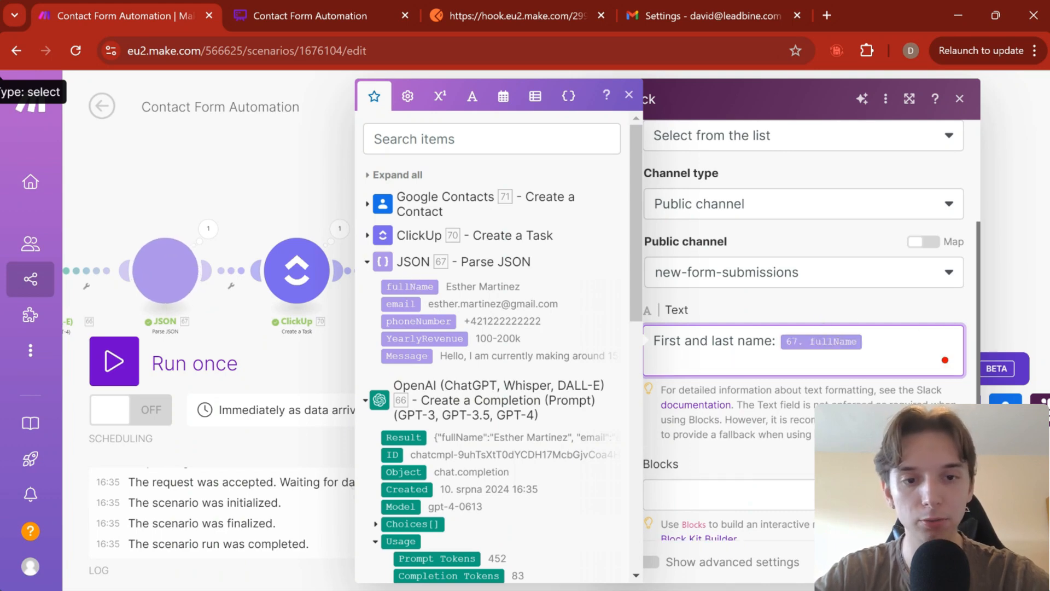
{"action": "type", "text": "E"}
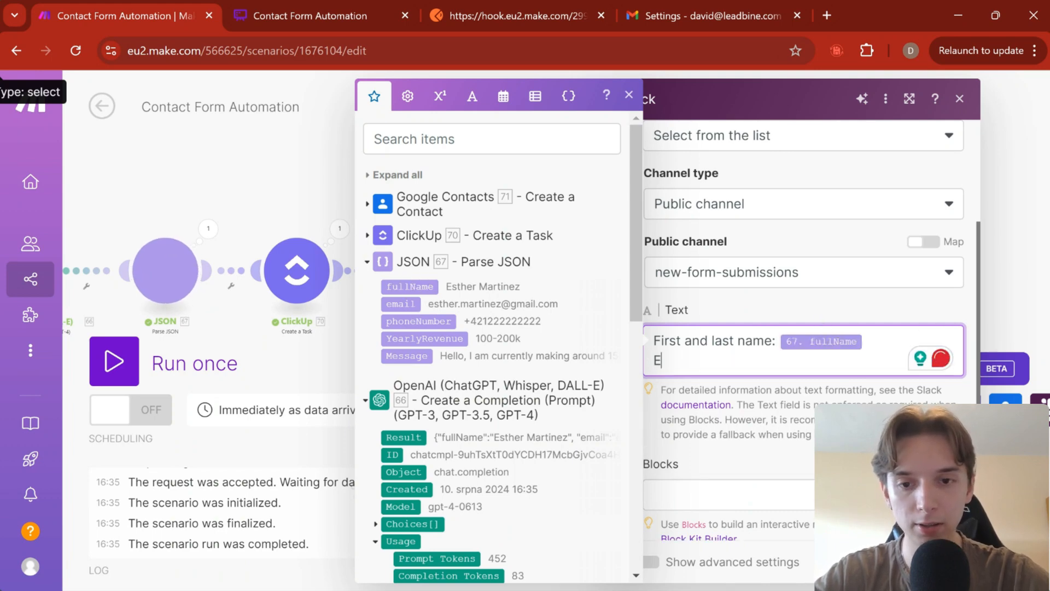
{"action": "type", "text": "mail:"}
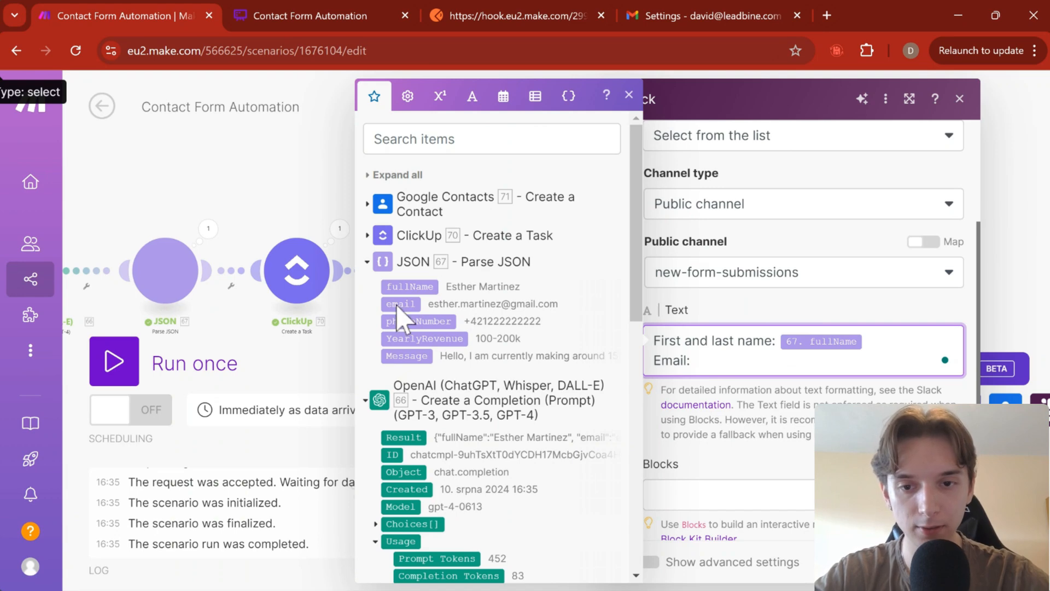
{"action": "left_click_drag", "start_coordinate": [401, 304], "coordinate": [653, 368]}
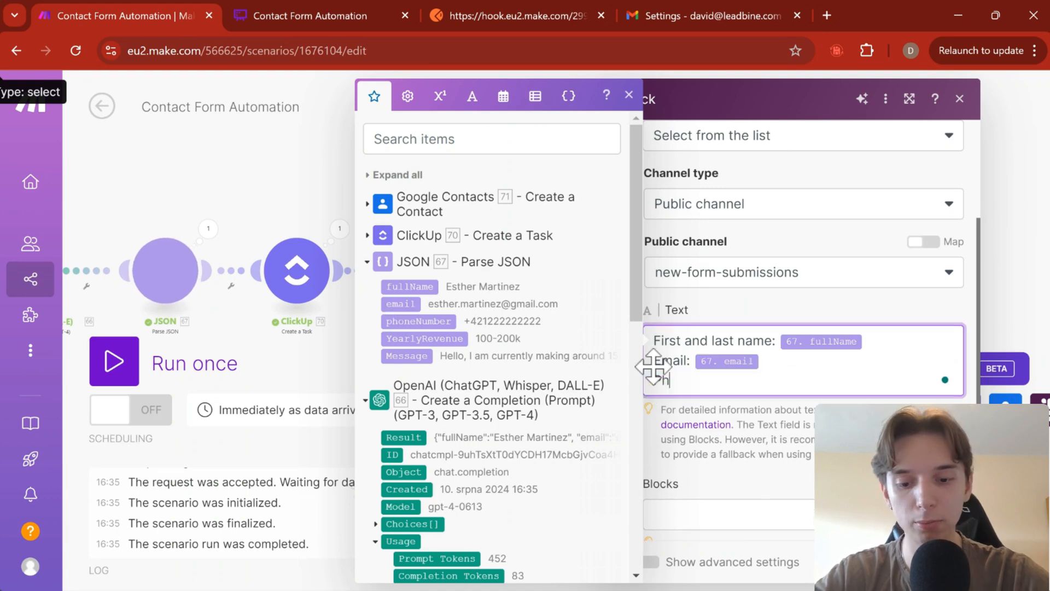
Add "Phone number:", "Yearly revenue:" and "Message:" label lines to the Slack message text
{"action": "type", "text": "Phone number:"}
{"action": "key", "text": "Return"}
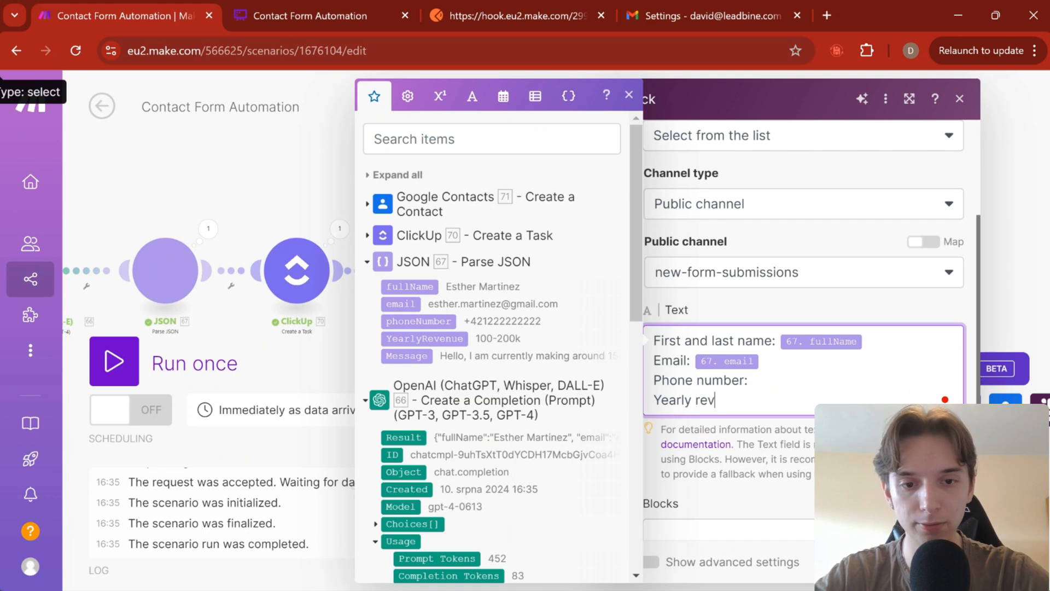
{"action": "type", "text": "Yearly revenue:"}
{"action": "key", "text": "Return"}
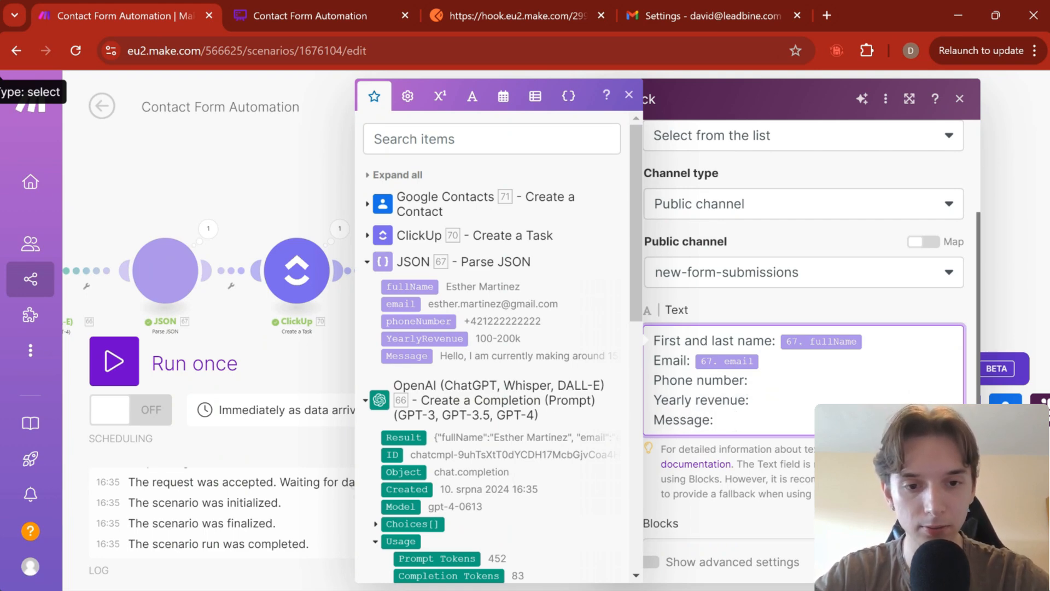
Map the Parse JSON phoneNumber, YearlyRevenue and Message values to their matching labels and save the Slack module
{"action": "left_click", "coordinate": [419, 321]}
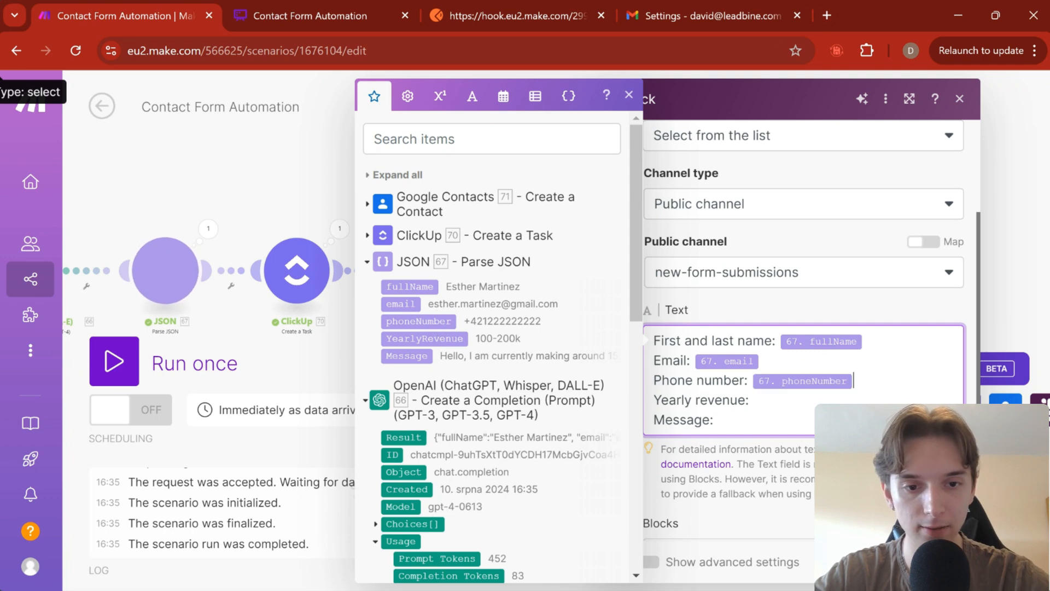
{"action": "left_click", "coordinate": [437, 339]}
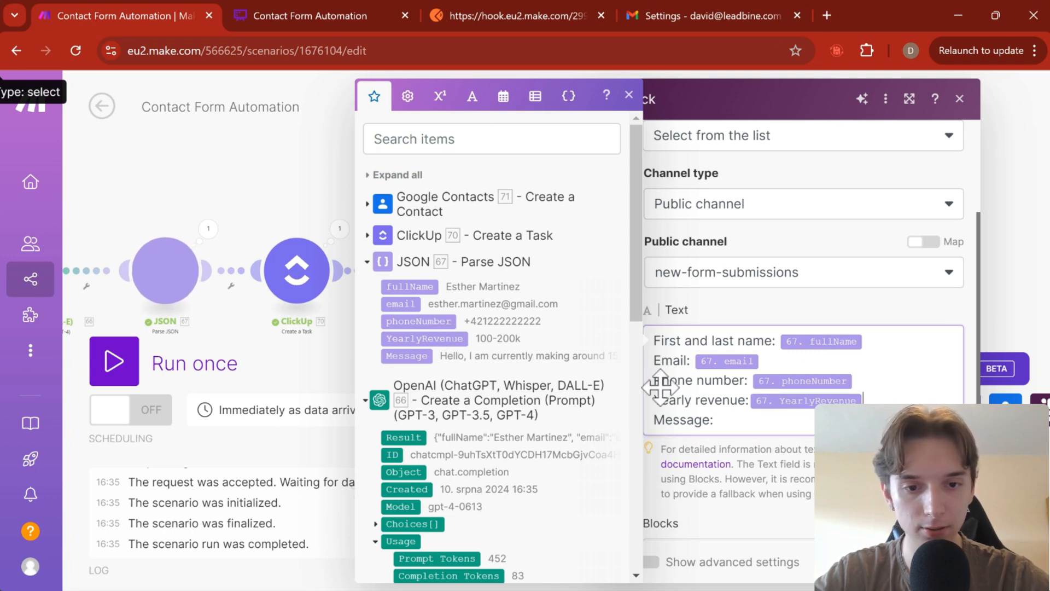
{"action": "type", "text": "Message:"}
{"action": "left_click", "coordinate": [406, 355]}
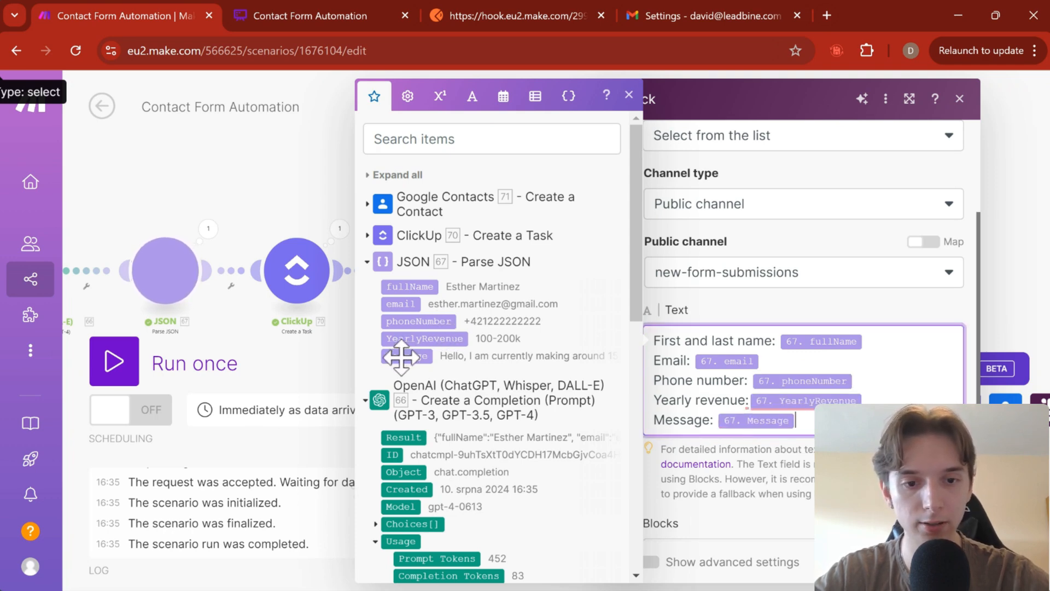
{"action": "scroll", "coordinate": [804, 350], "scroll_direction": "down", "scroll_amount": 1}
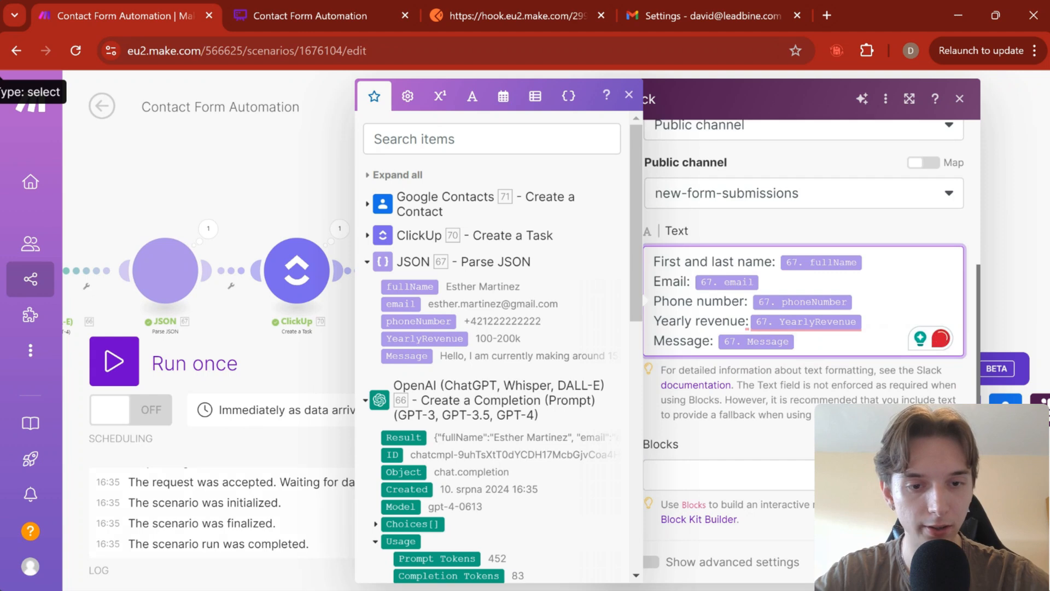
{"action": "left_click", "coordinate": [944, 561]}
Review the module chain, check the remaining stages in the Whimsical flowchart, and return to Make
{"action": "scroll", "coordinate": [703, 309], "scroll_direction": "down", "scroll_amount": 2}
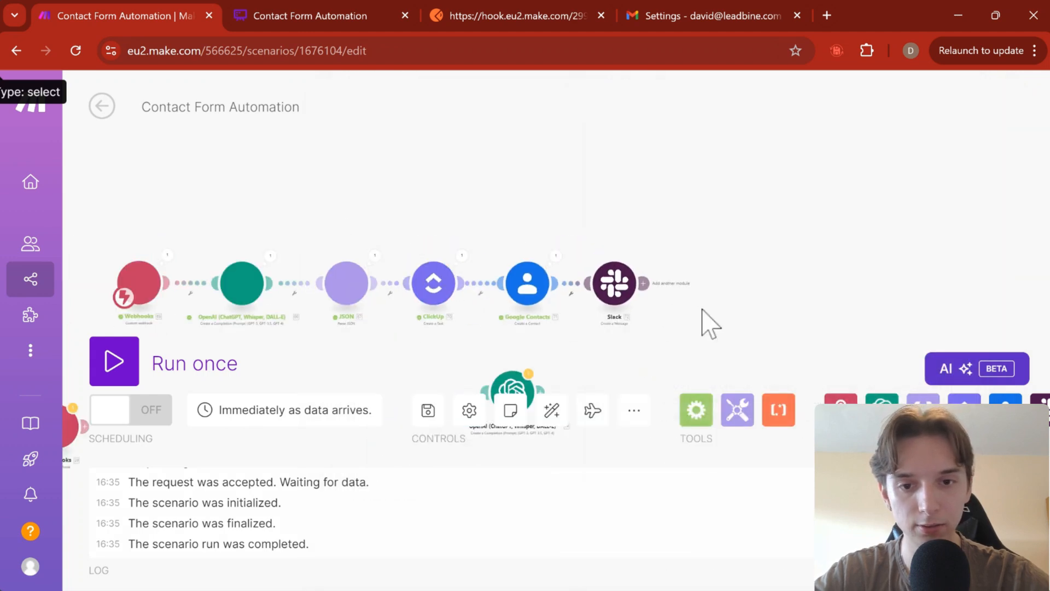
{"action": "left_click_drag", "start_coordinate": [627, 330], "coordinate": [718, 315]}
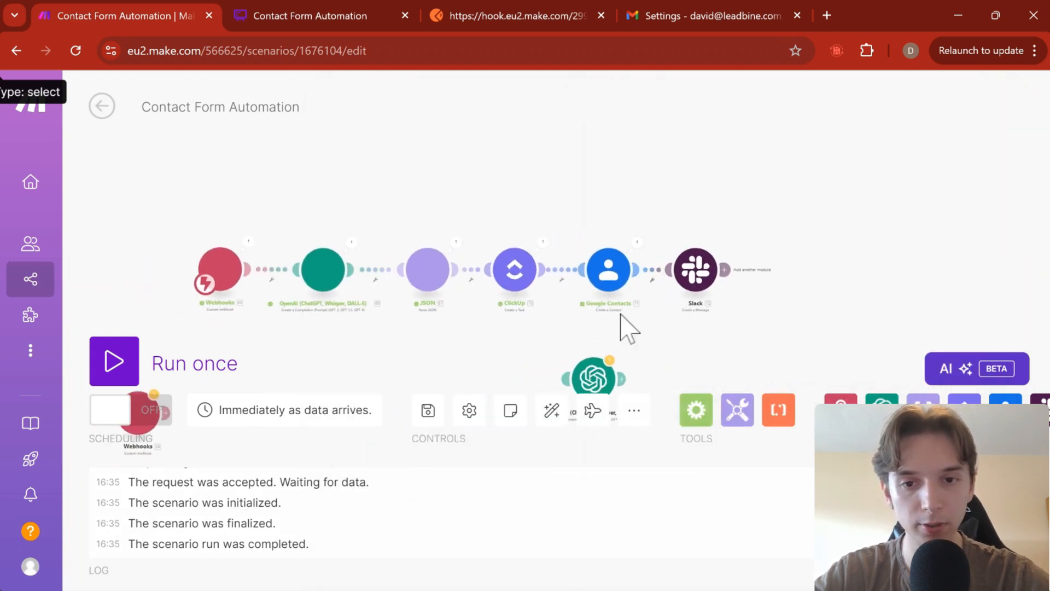
{"action": "left_click_drag", "start_coordinate": [833, 310], "coordinate": [722, 284]}
{"action": "left_click", "coordinate": [336, 26]}
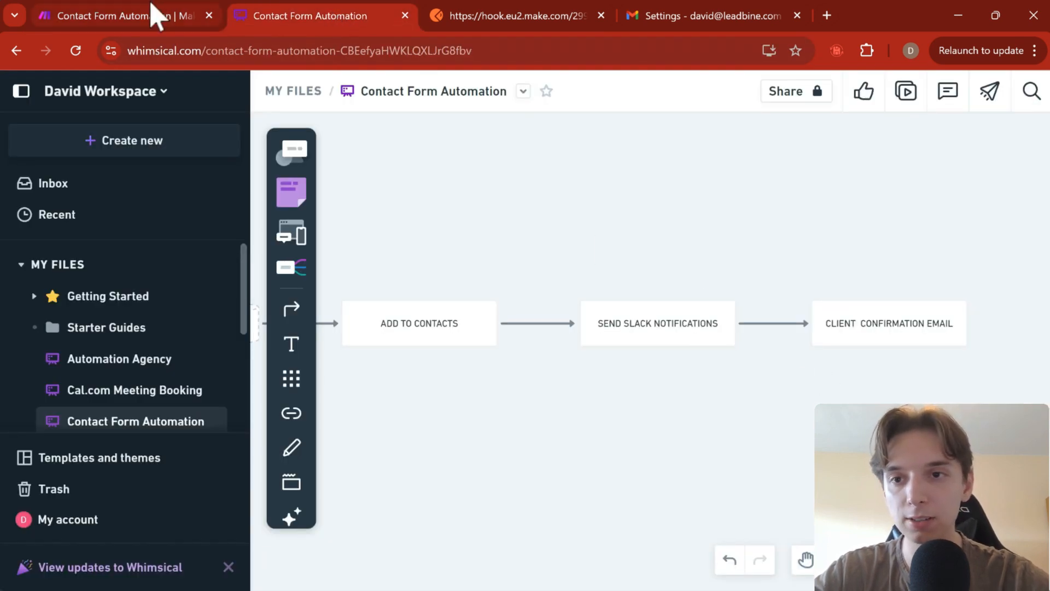
{"action": "left_click", "coordinate": [155, 19]}
Add an Email module with the Send an Email action after the Slack Create a Message module
{"action": "left_click_drag", "start_coordinate": [673, 246], "coordinate": [604, 234]}
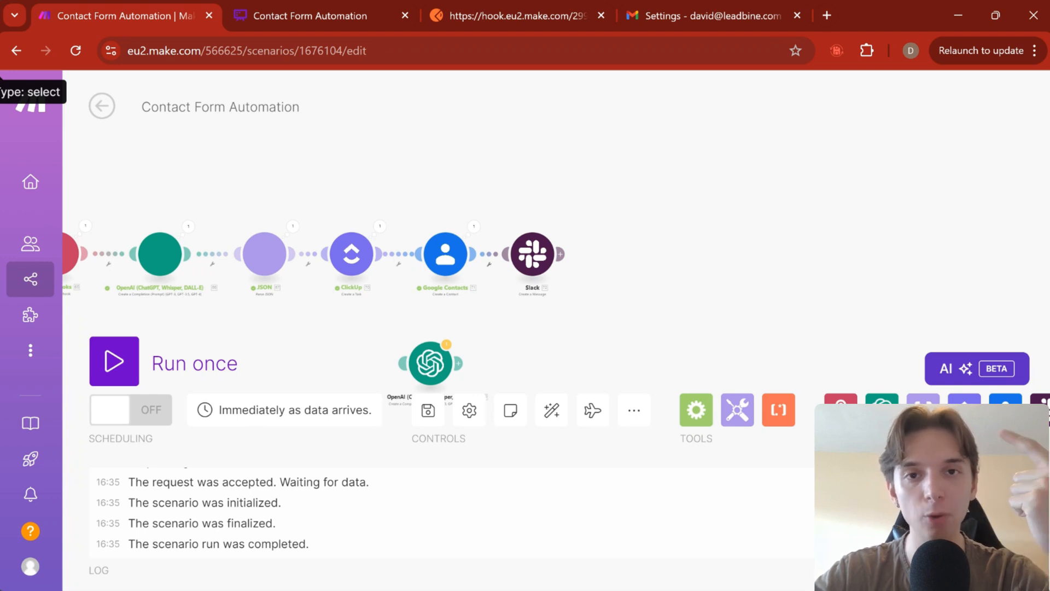
{"action": "scroll", "coordinate": [598, 221], "scroll_direction": "up", "scroll_amount": 3}
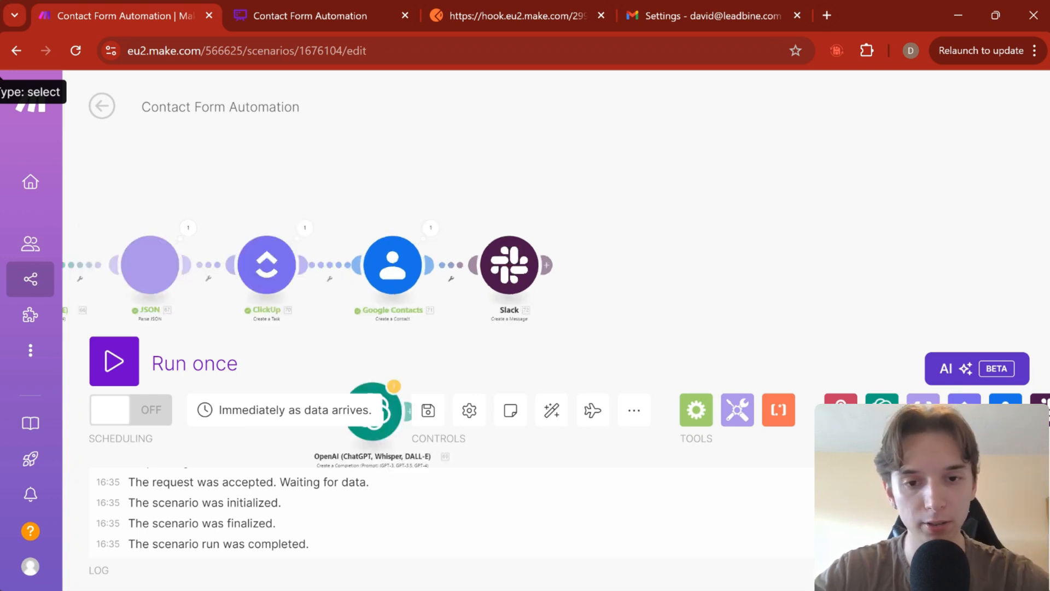
{"action": "left_click_drag", "start_coordinate": [622, 277], "coordinate": [668, 199]}
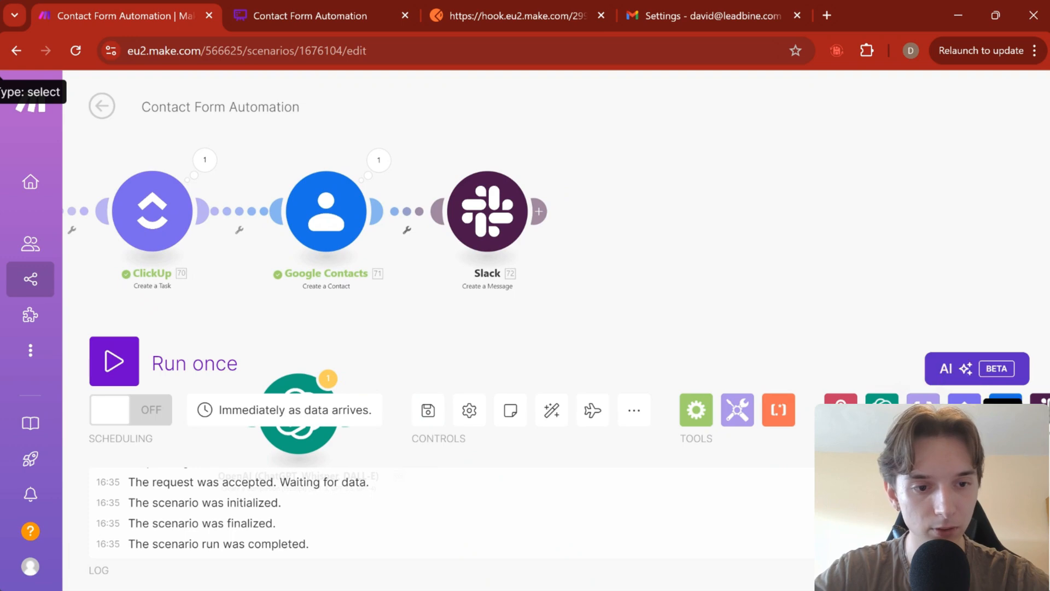
{"action": "scroll", "coordinate": [832, 363], "scroll_direction": "down", "scroll_amount": 2}
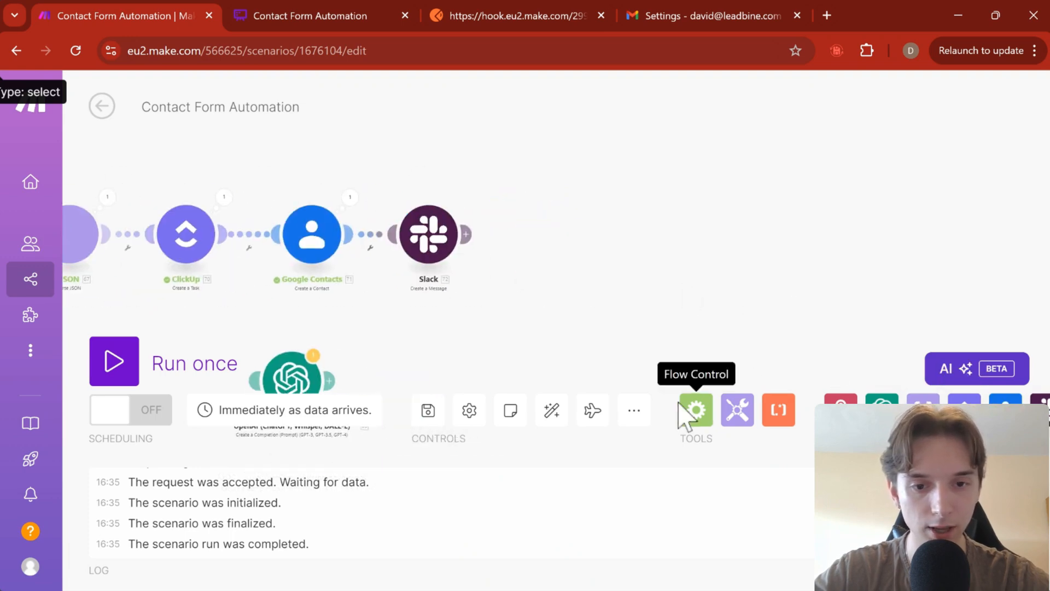
{"action": "mouse_move", "coordinate": [469, 231]}
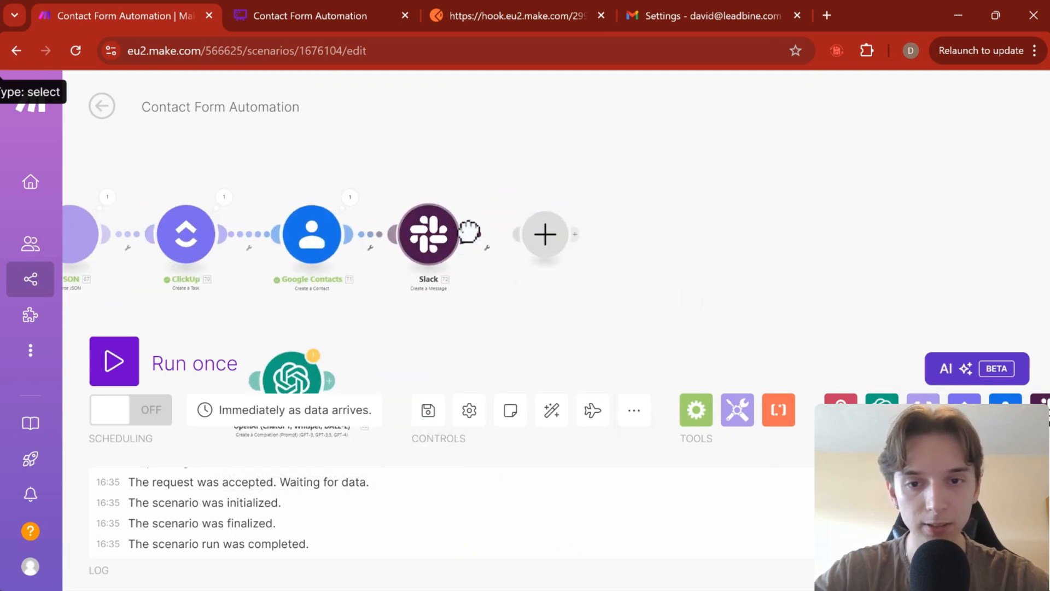
{"action": "left_click", "coordinate": [545, 234]}
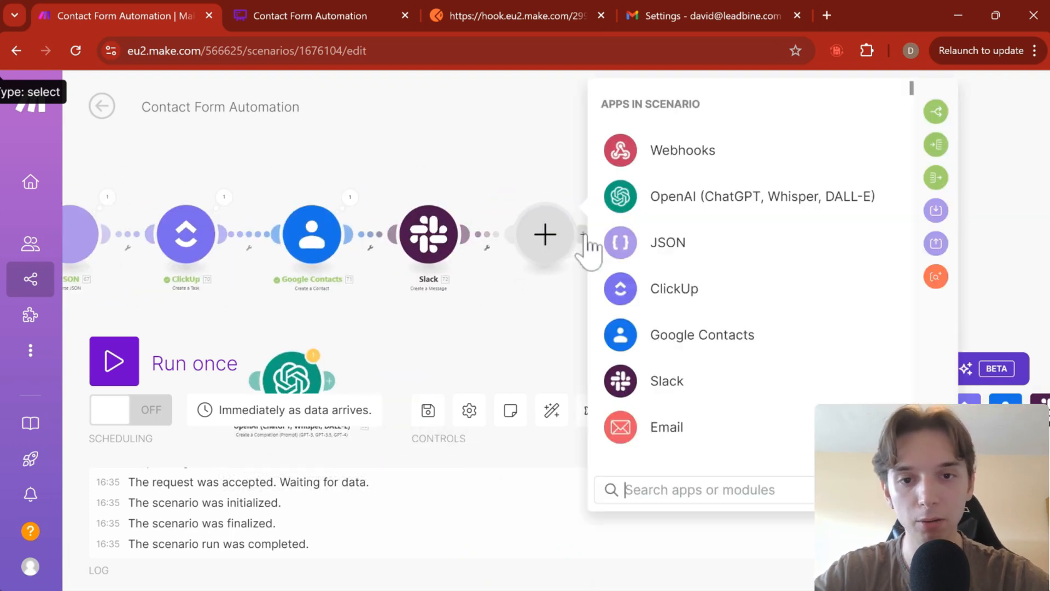
{"action": "left_click", "coordinate": [652, 437]}
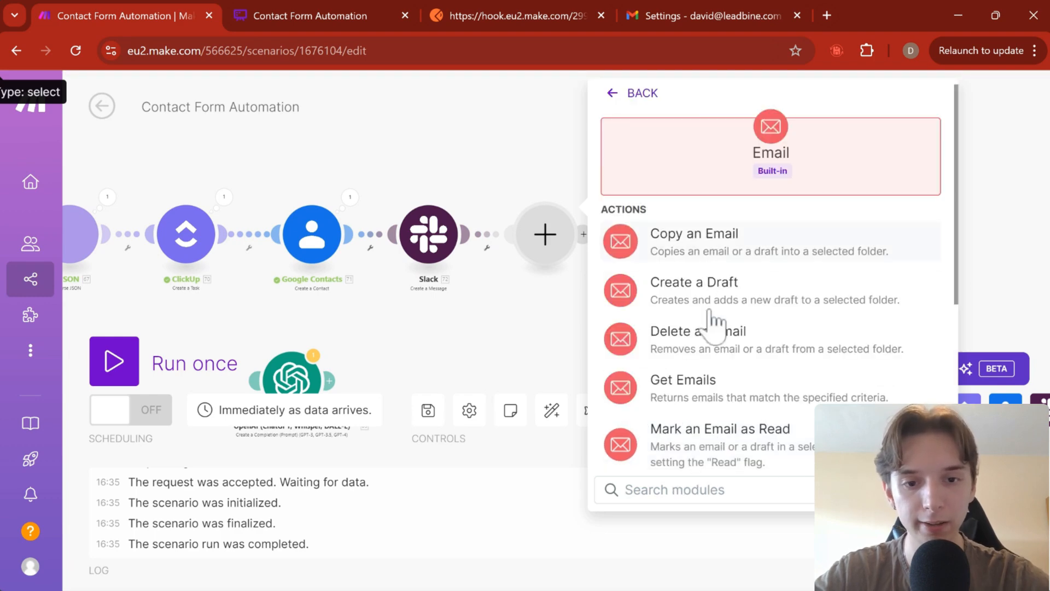
{"action": "scroll", "coordinate": [709, 388], "scroll_direction": "down", "scroll_amount": 5}
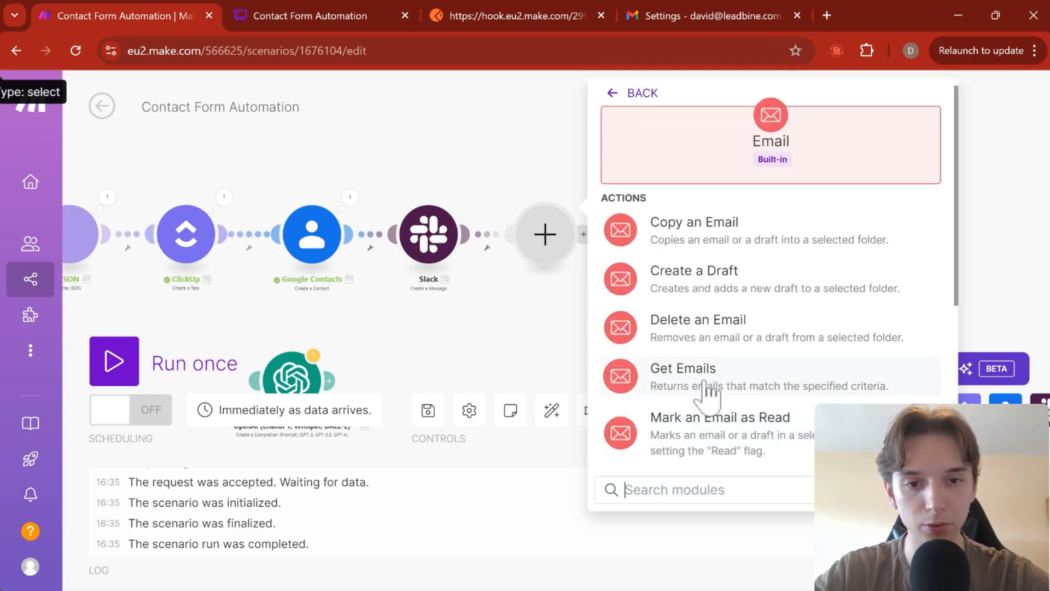
{"action": "scroll", "coordinate": [766, 235], "scroll_direction": "up", "scroll_amount": 5}
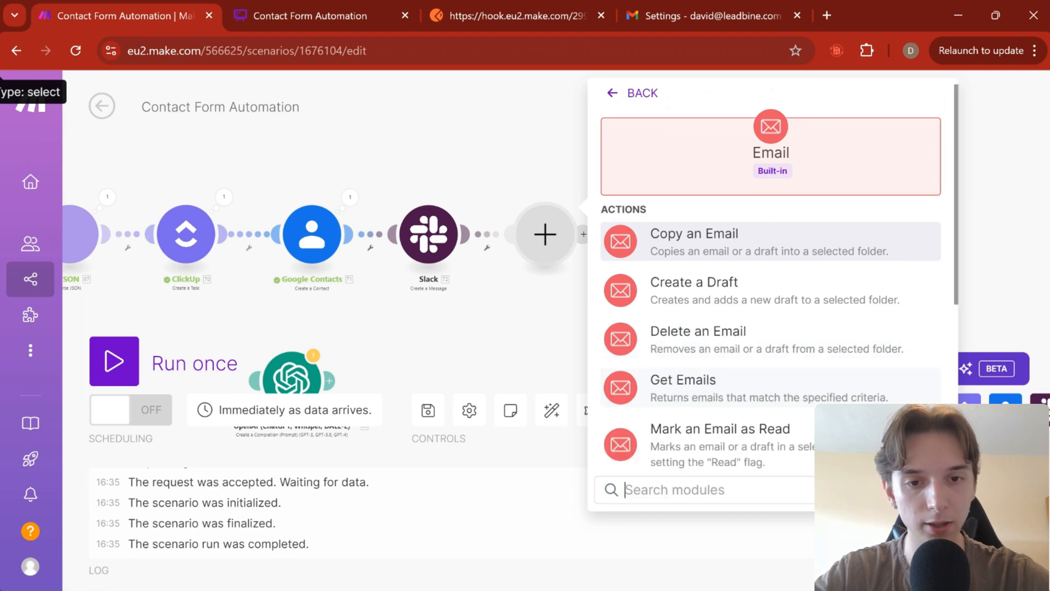
{"action": "left_click", "coordinate": [750, 494]}
{"action": "scroll", "coordinate": [706, 432], "scroll_direction": "down", "scroll_amount": 3}
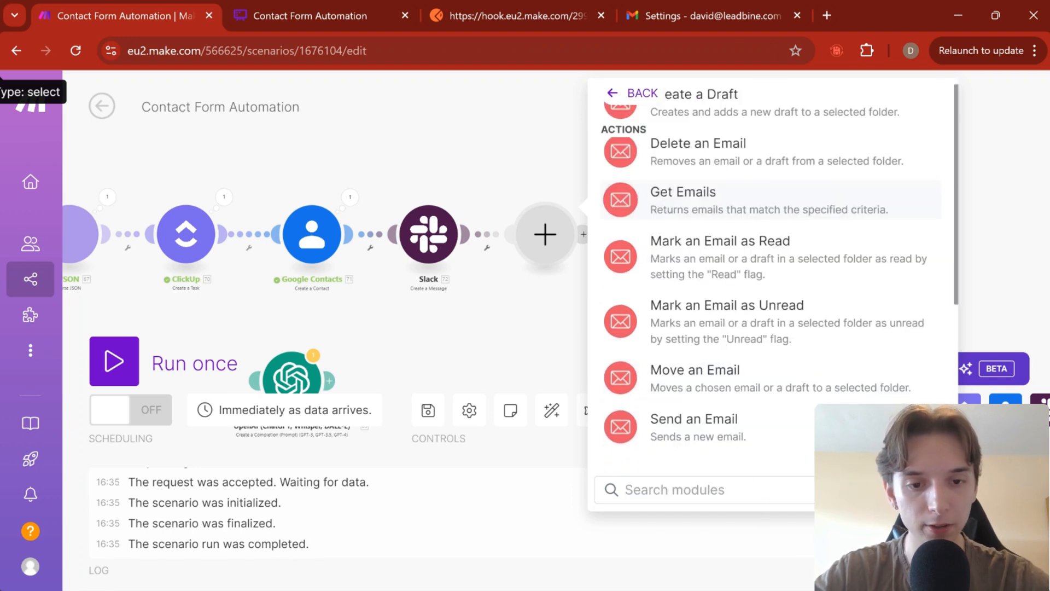
{"action": "left_click", "coordinate": [705, 432]}
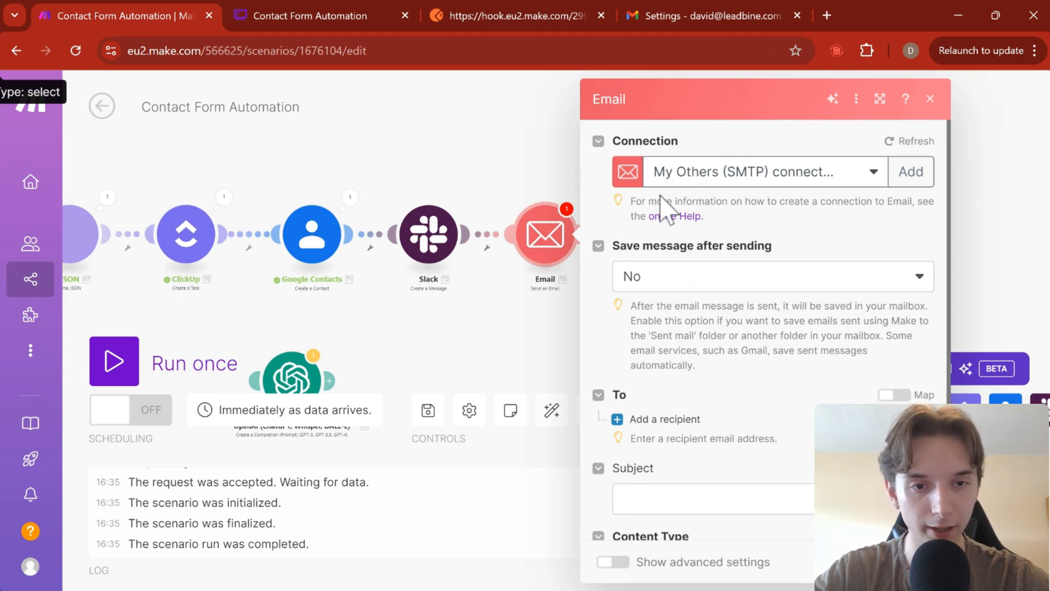
Set the Email module to save the message after sending, using the Sent folder of the IMAP connection
{"action": "scroll", "coordinate": [741, 240], "scroll_direction": "down", "scroll_amount": 1}
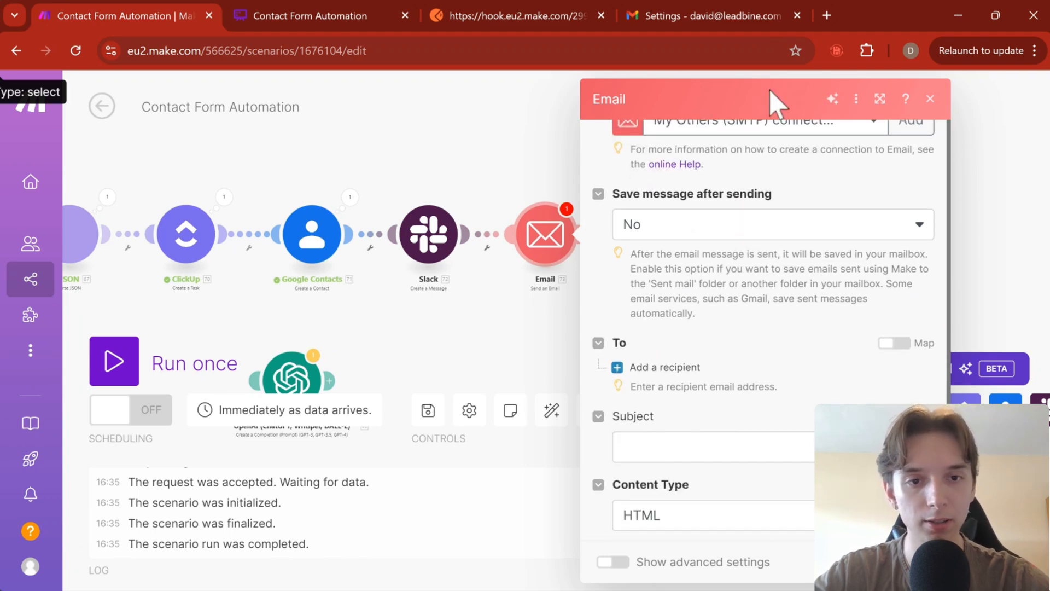
{"action": "left_click", "coordinate": [742, 233]}
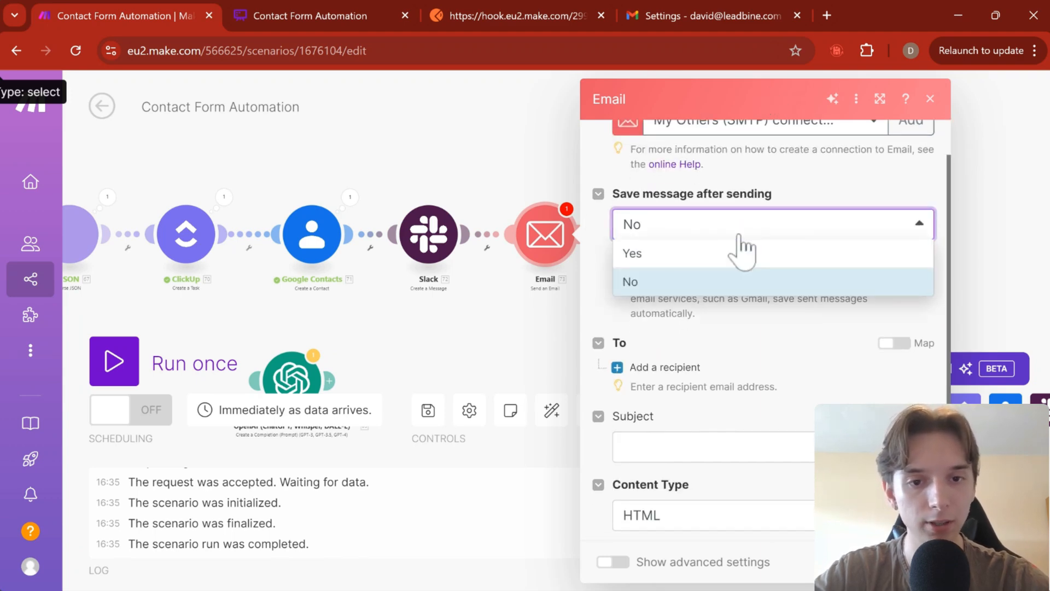
{"action": "left_click", "coordinate": [674, 257]}
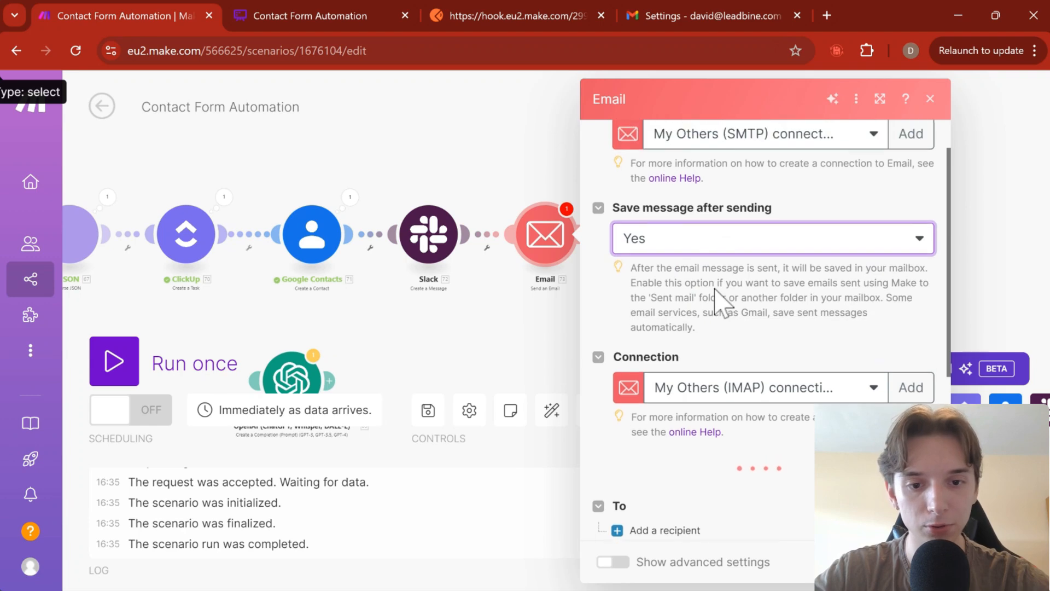
{"action": "scroll", "coordinate": [721, 300], "scroll_direction": "down", "scroll_amount": 3}
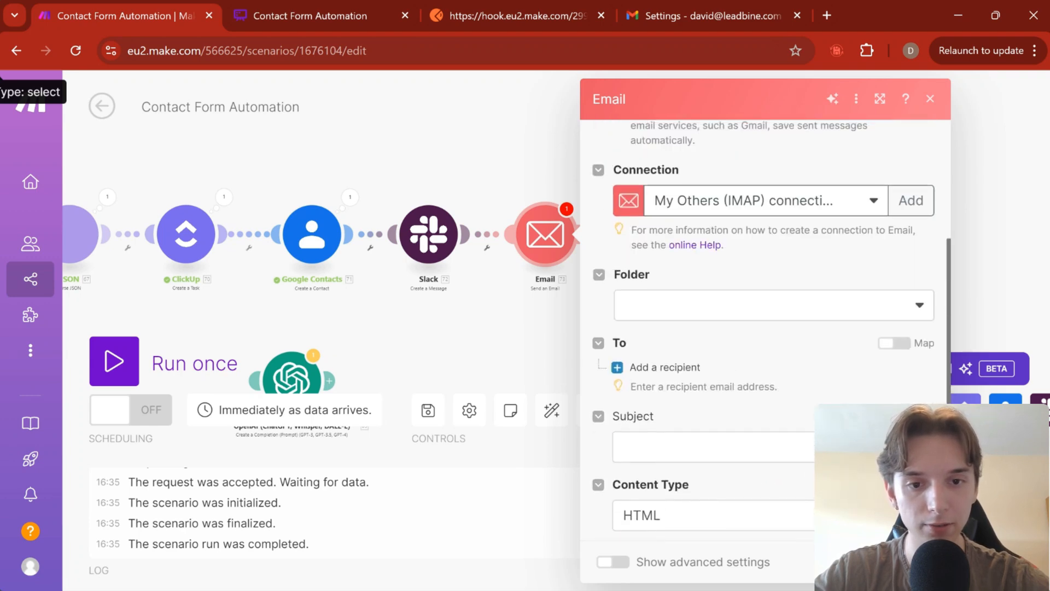
{"action": "left_click", "coordinate": [703, 309]}
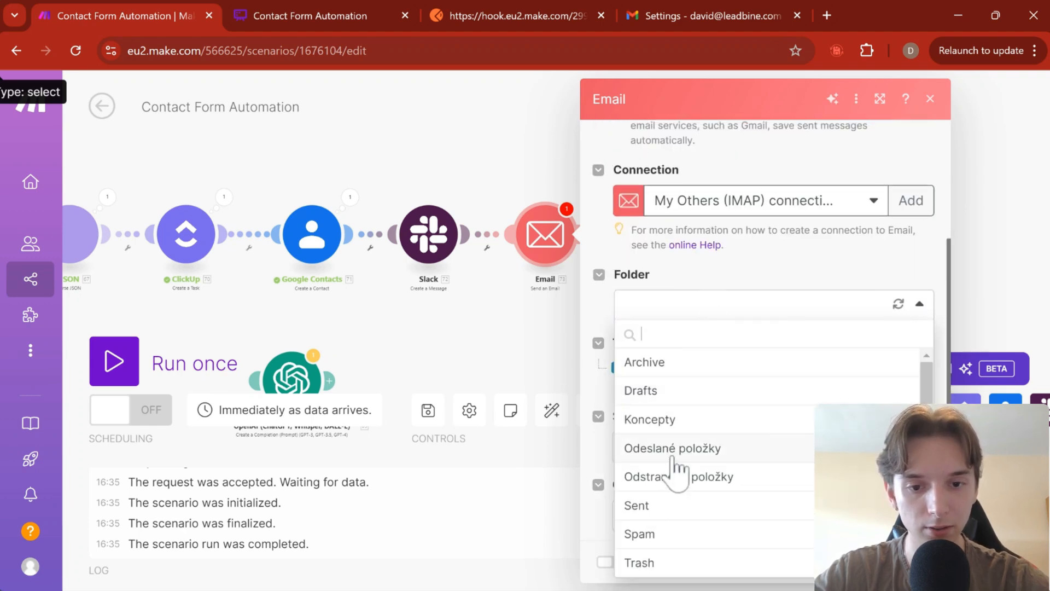
{"action": "left_click", "coordinate": [678, 505]}
{"action": "scroll", "coordinate": [741, 296], "scroll_direction": "down", "scroll_amount": 2}
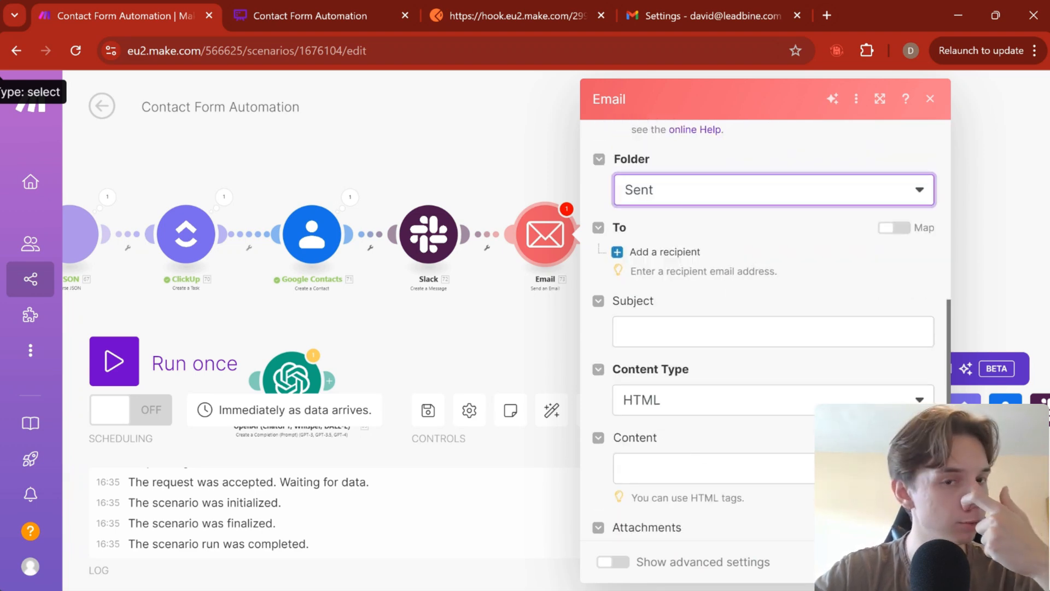
Add a recipient to the Email module and map its address to the Parse JSON email value
{"action": "scroll", "coordinate": [765, 328], "scroll_direction": "up", "scroll_amount": 6}
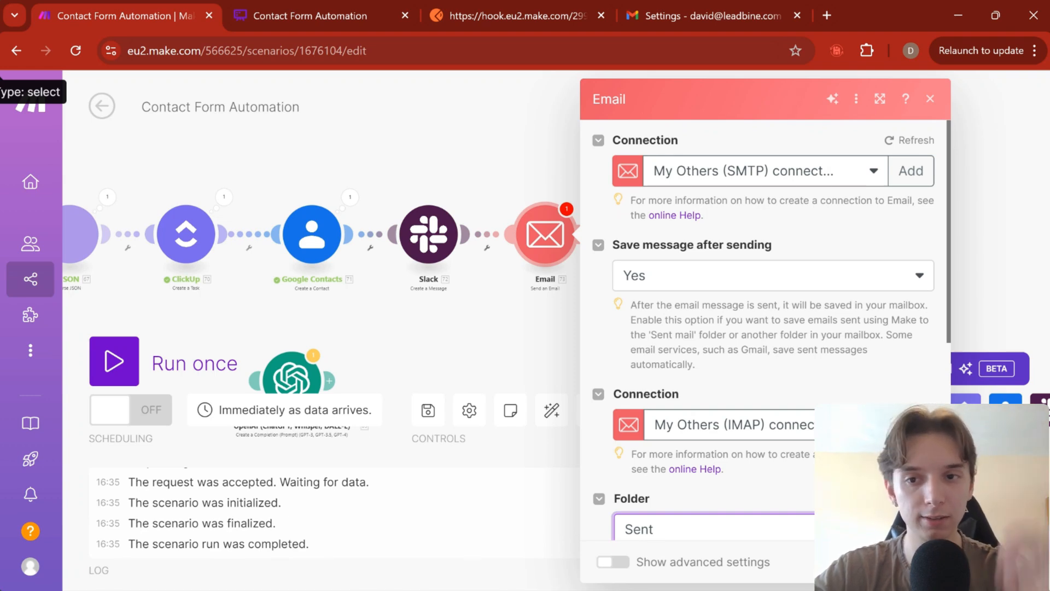
{"action": "scroll", "coordinate": [746, 335], "scroll_direction": "down", "scroll_amount": 5}
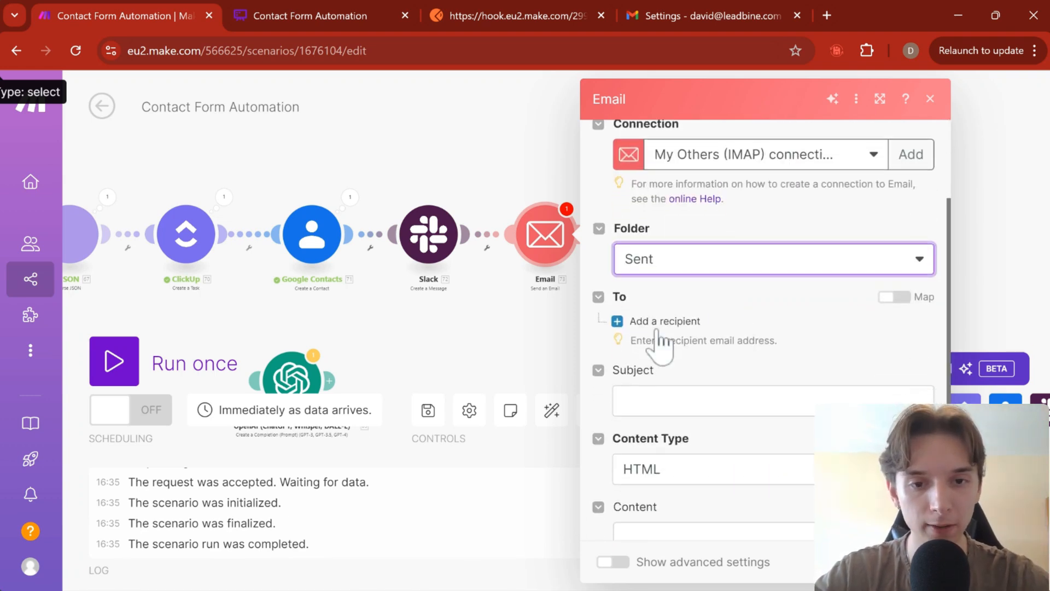
{"action": "left_click", "coordinate": [658, 323]}
{"action": "left_click", "coordinate": [678, 351]}
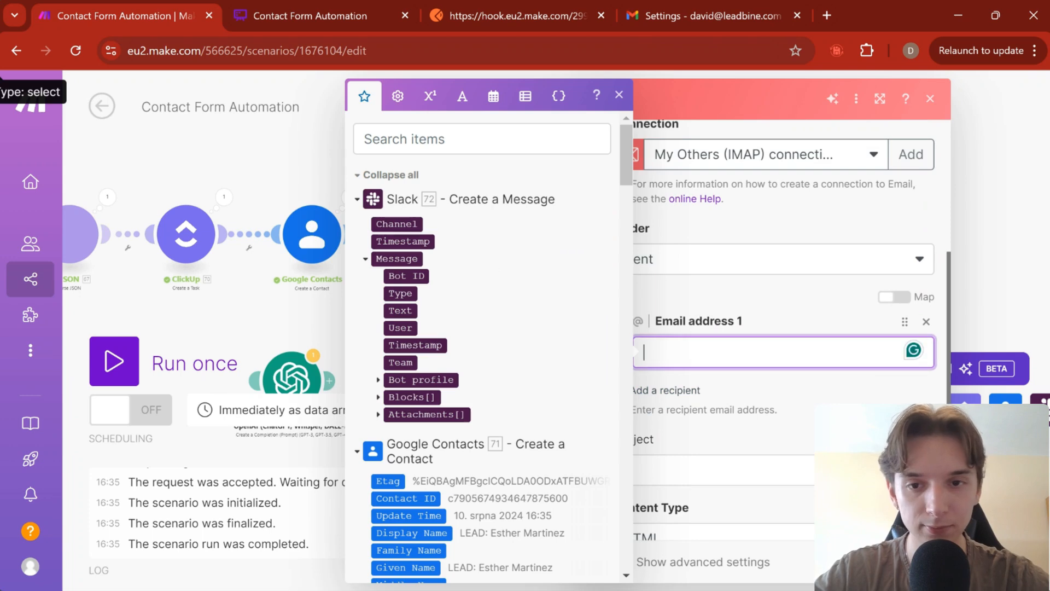
{"action": "left_click", "coordinate": [376, 175]}
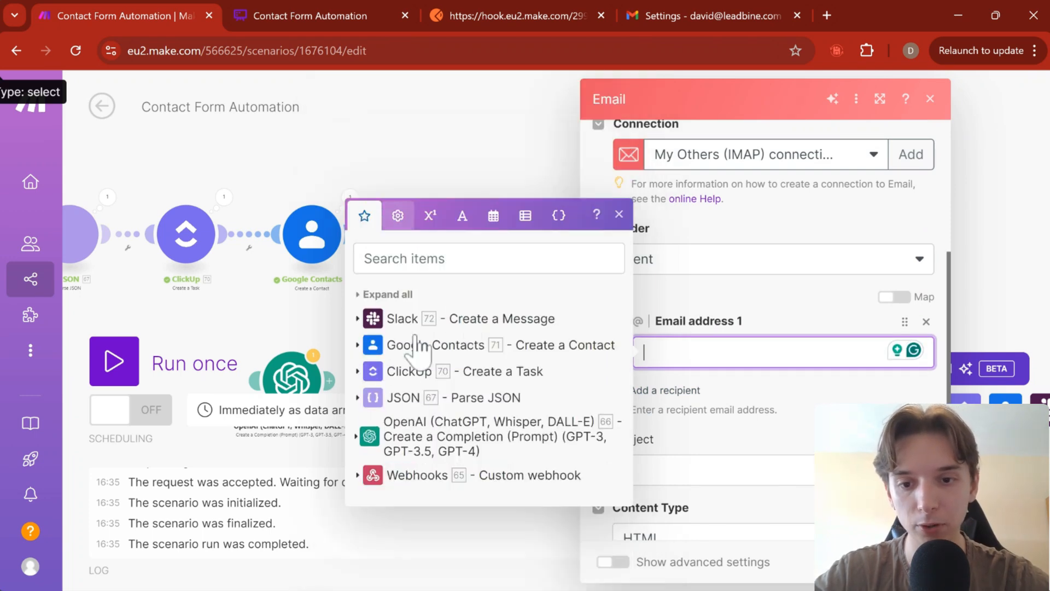
{"action": "left_click", "coordinate": [367, 397]}
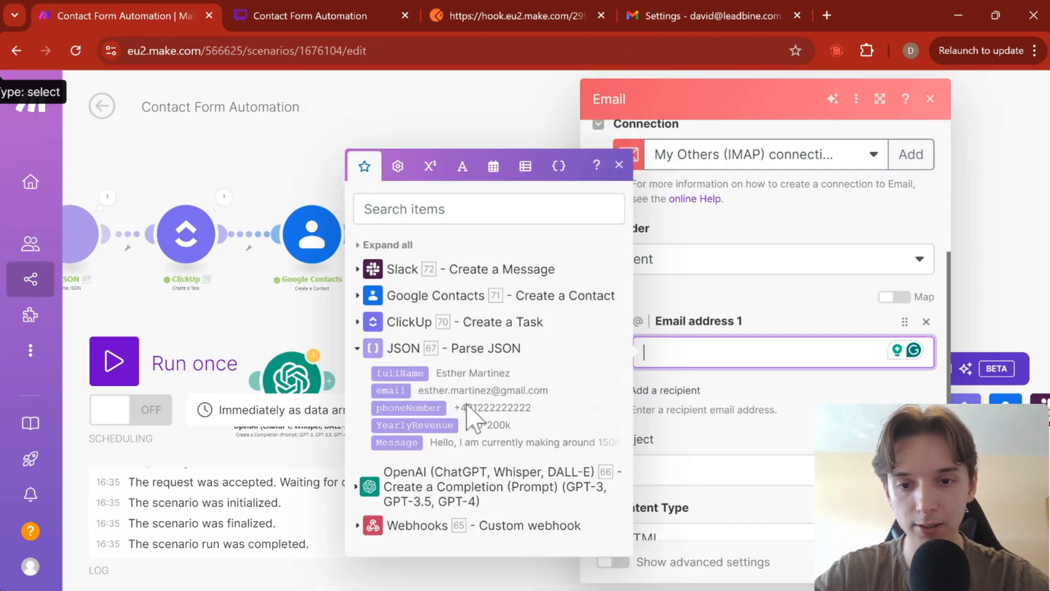
{"action": "left_click", "coordinate": [390, 390]}
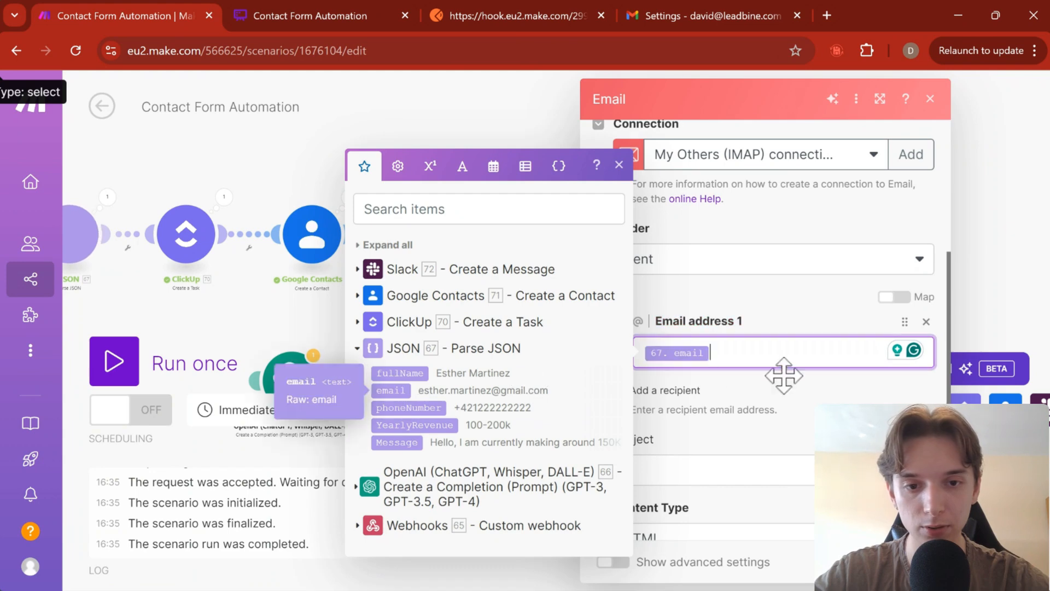
{"action": "left_click", "coordinate": [766, 328]}
Set the email subject to "Contact form confirmation"
{"action": "scroll", "coordinate": [720, 358], "scroll_direction": "down", "scroll_amount": 1}
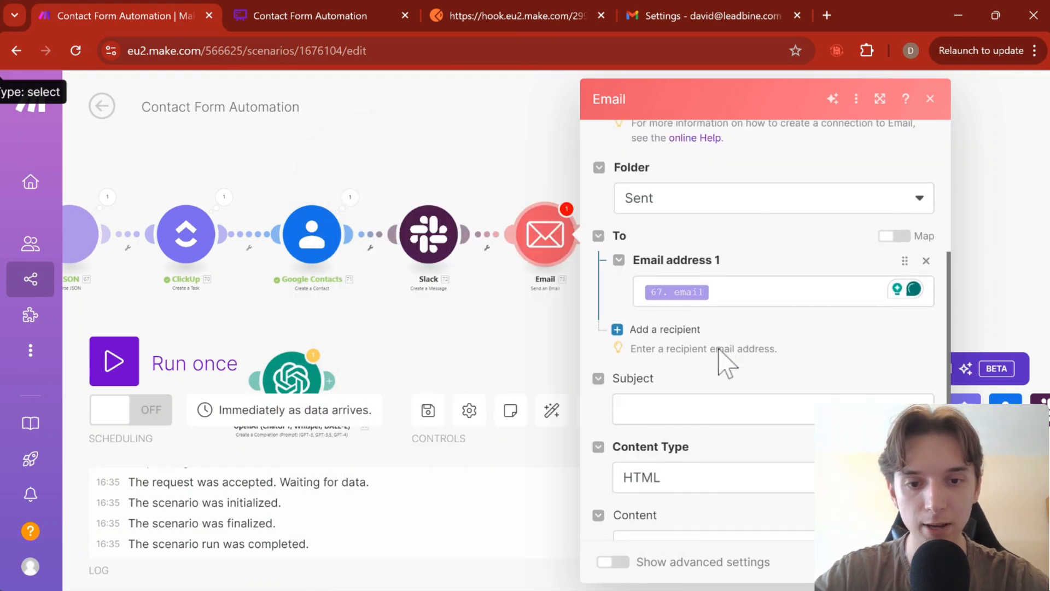
{"action": "left_click", "coordinate": [711, 409]}
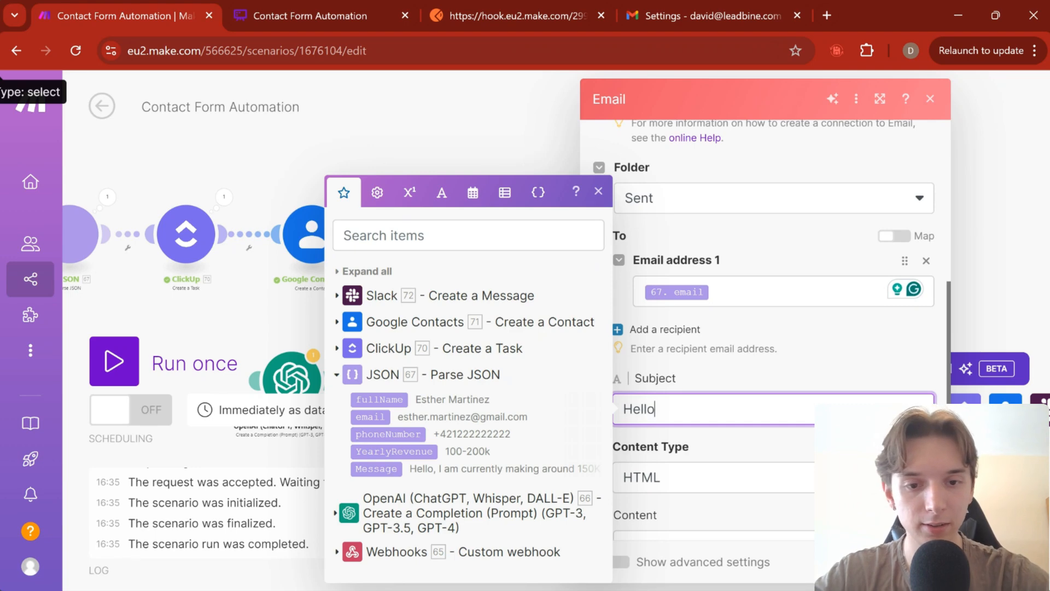
{"action": "key", "text": "ctrl+a"}
{"action": "type", "text": "Boo"}
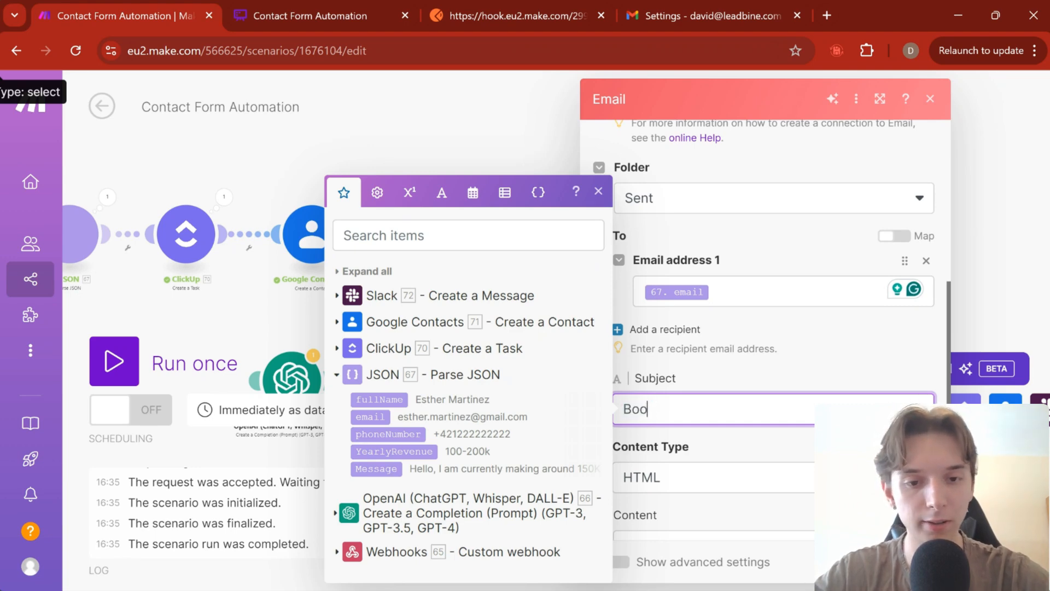
{"action": "key", "text": "BackSpace"}
{"action": "key", "text": "ctrl+a"}
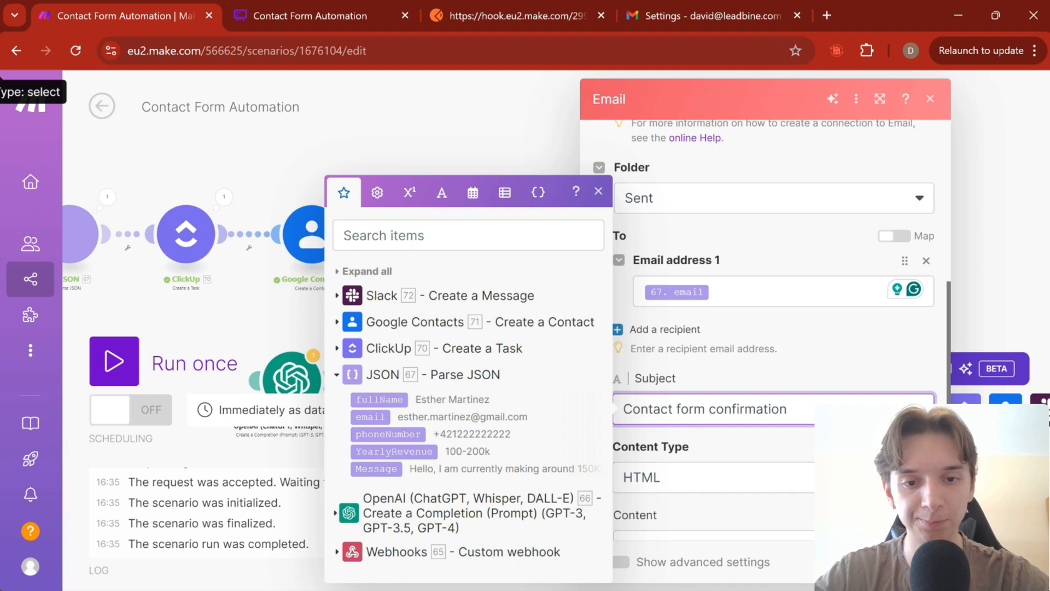
{"action": "left_click", "coordinate": [750, 381]}
Write the email content, starting "Hello, we've received your enquiry", promising contact shortly and ending with "Thank you!"
{"action": "scroll", "coordinate": [743, 386], "scroll_direction": "down", "scroll_amount": 2}
{"action": "left_click", "coordinate": [674, 436]}
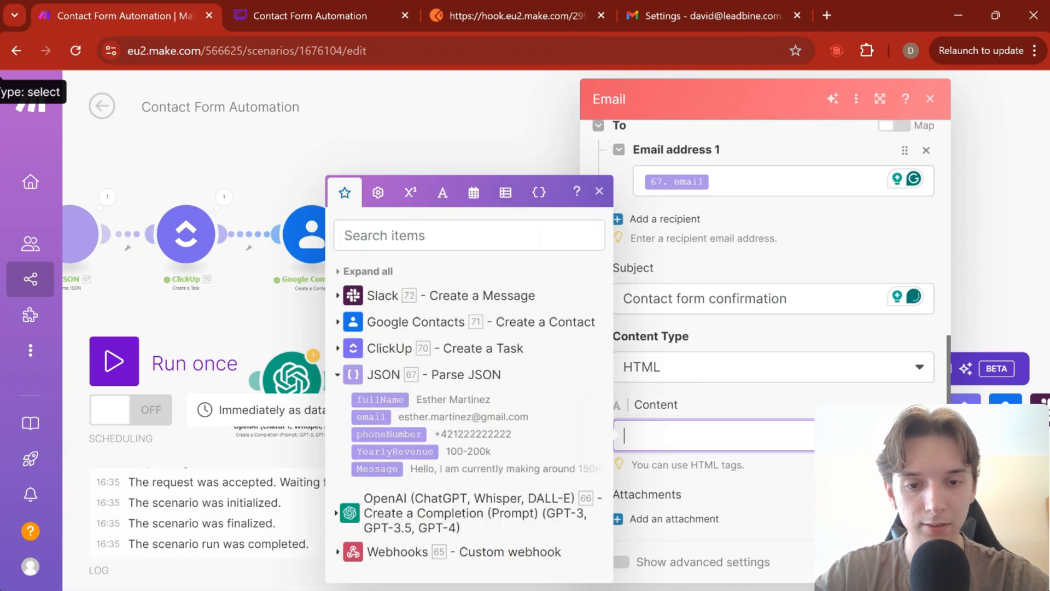
{"action": "left_click", "coordinate": [726, 400]}
{"action": "left_click", "coordinate": [687, 435]}
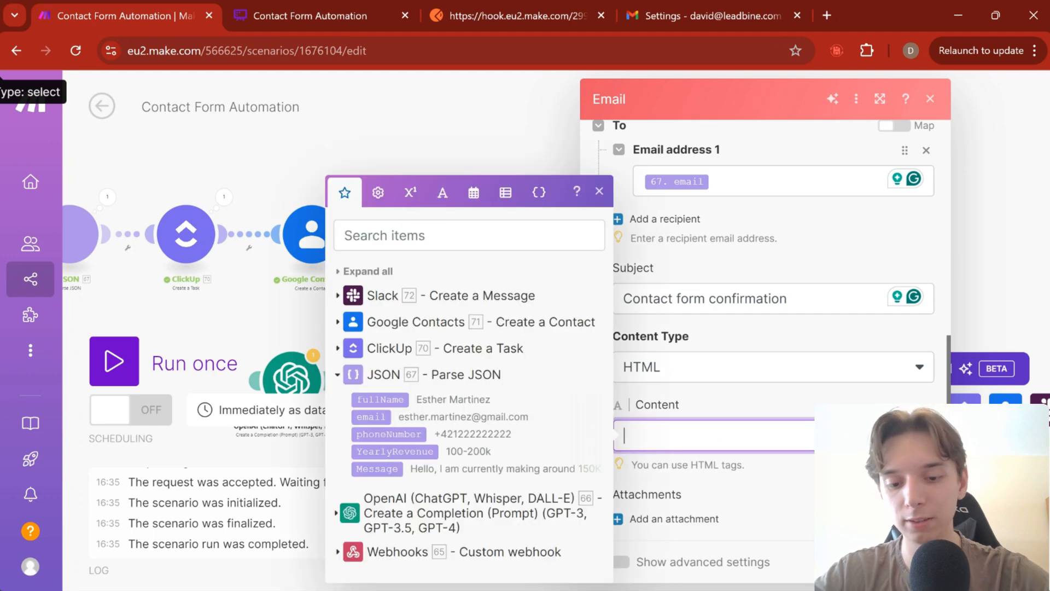
{"action": "type", "text": "Hello,"}
{"action": "key", "text": "Return"}
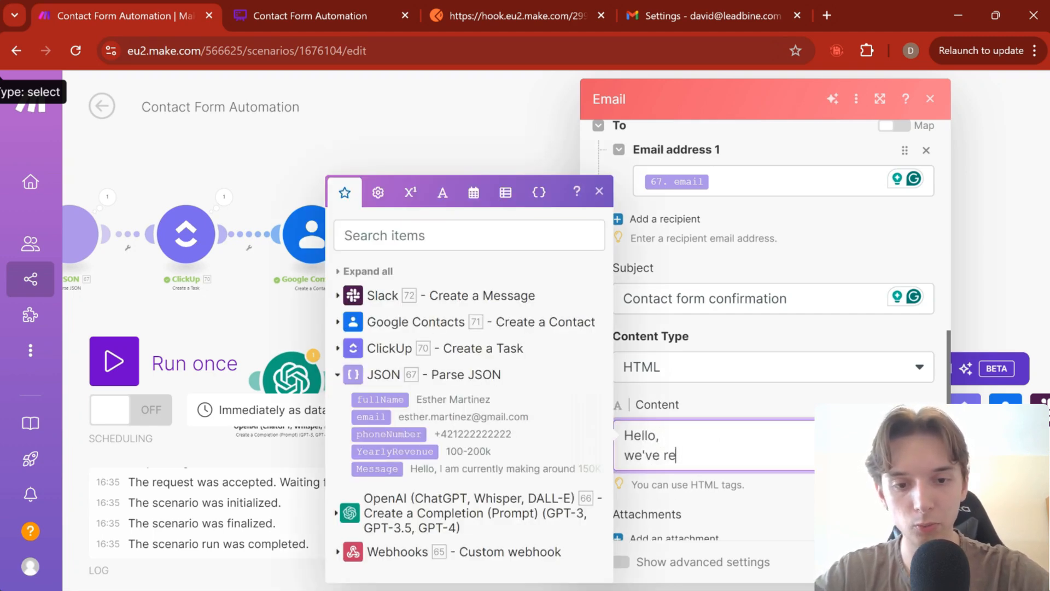
{"action": "type", "text": "we've received your enquiry ar"}
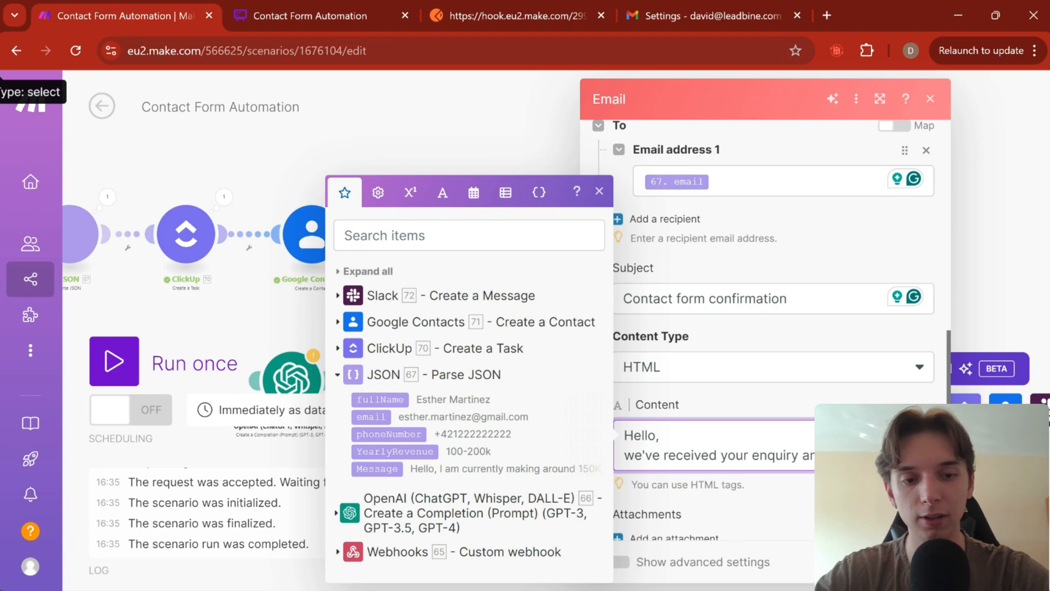
{"action": "type", "text": "u shortly.Thank you!"}
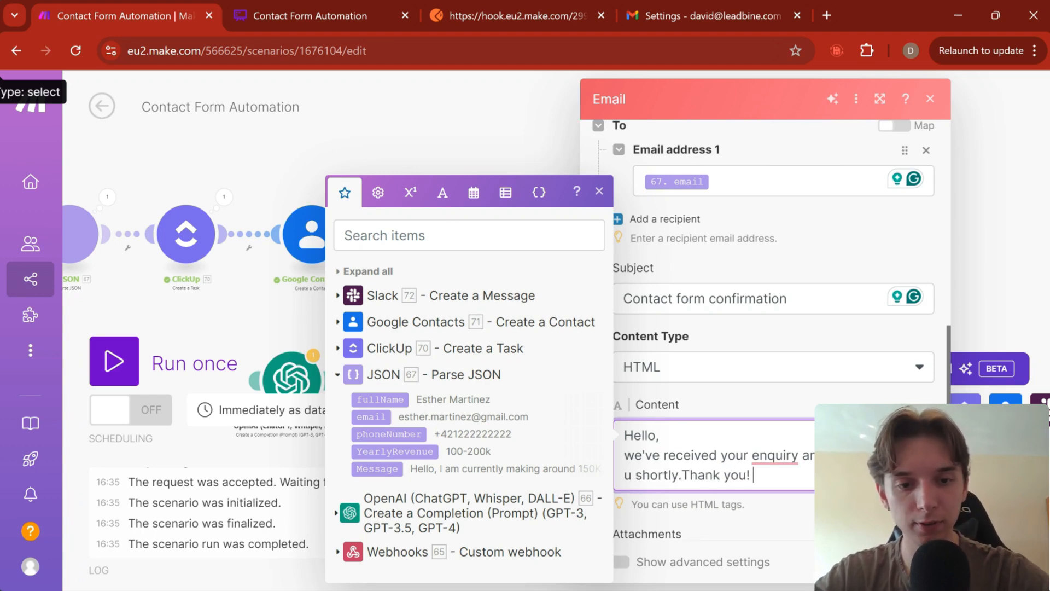
Insert the missing space between "shortly." and "Thank you!" in the email content
{"action": "left_click", "coordinate": [734, 419]}
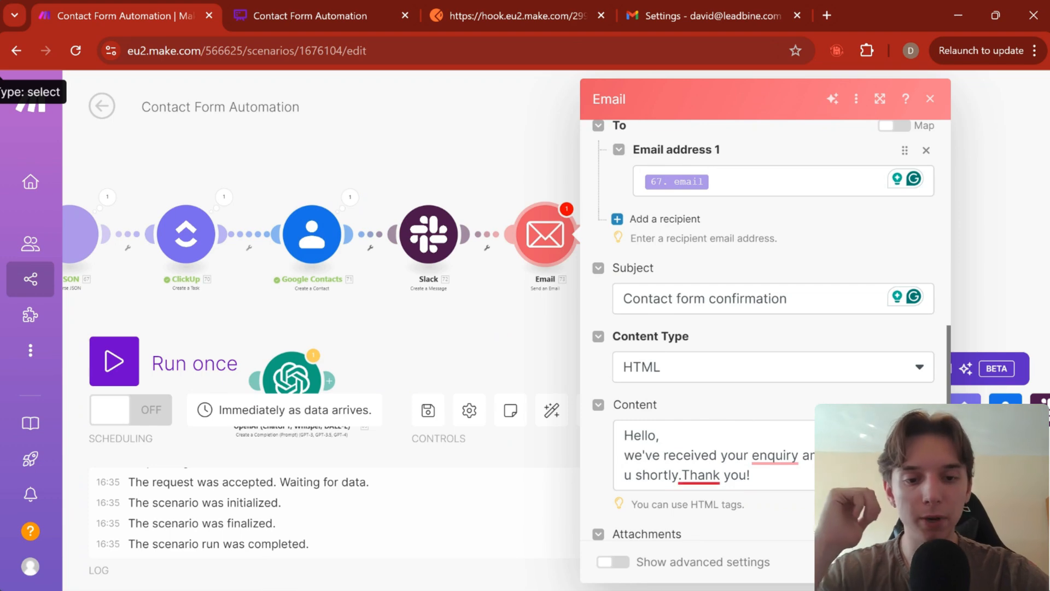
{"action": "left_click", "coordinate": [682, 475]}
{"action": "left_click", "coordinate": [824, 404]}
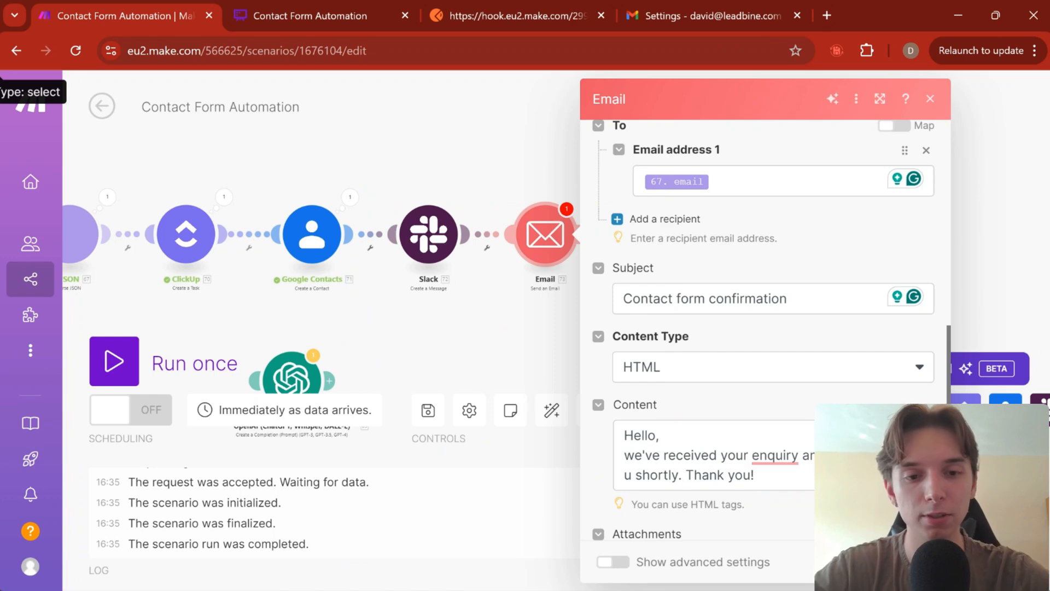
Try the Plaintext content type for the email and switch it back to HTML
{"action": "scroll", "coordinate": [765, 328], "scroll_direction": "down", "scroll_amount": 1}
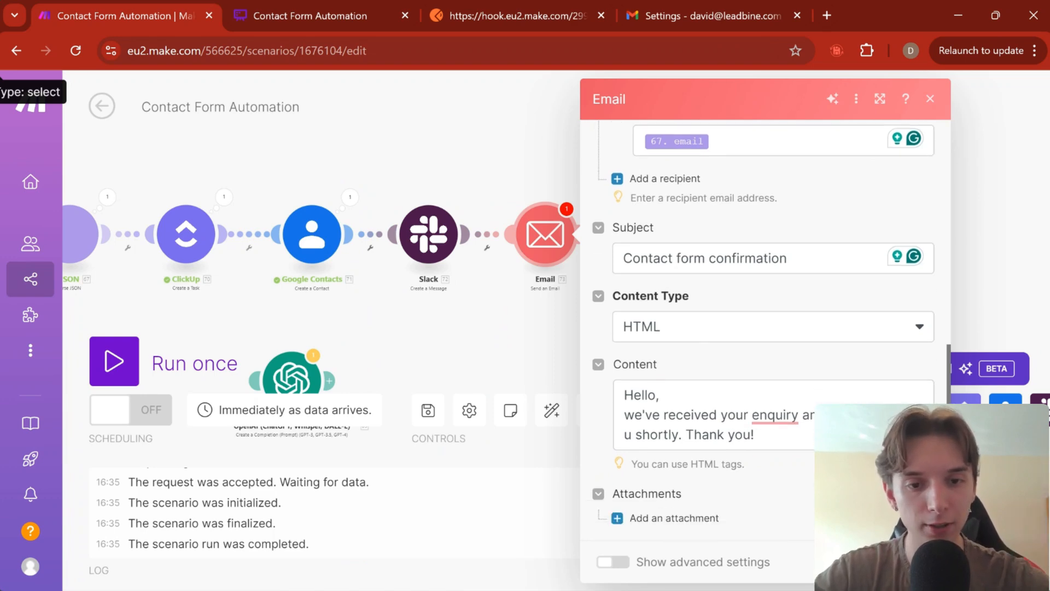
{"action": "left_click", "coordinate": [703, 331]}
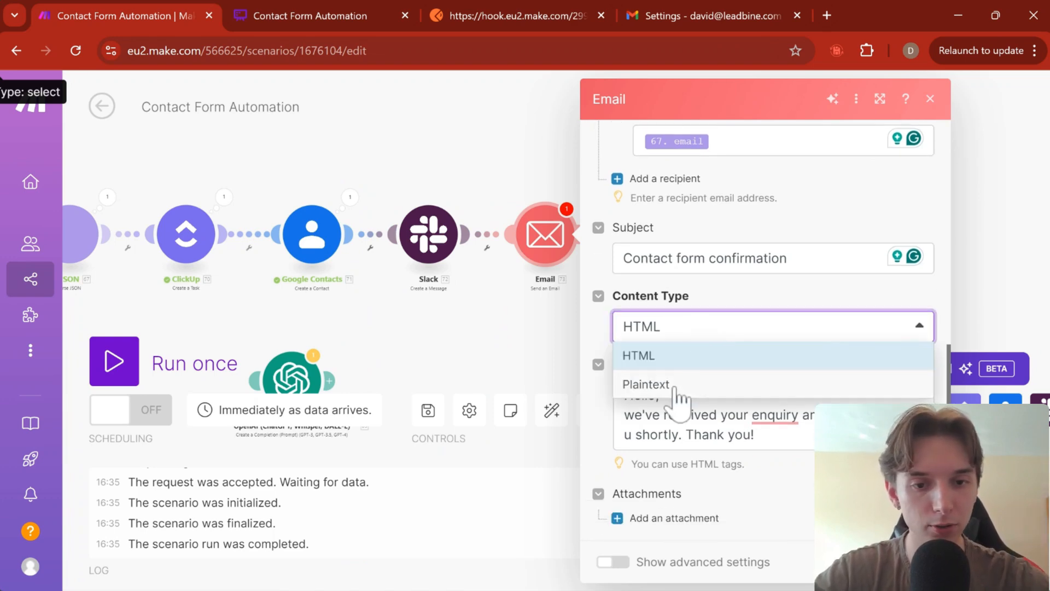
{"action": "left_click", "coordinate": [674, 387]}
{"action": "left_click", "coordinate": [704, 319]}
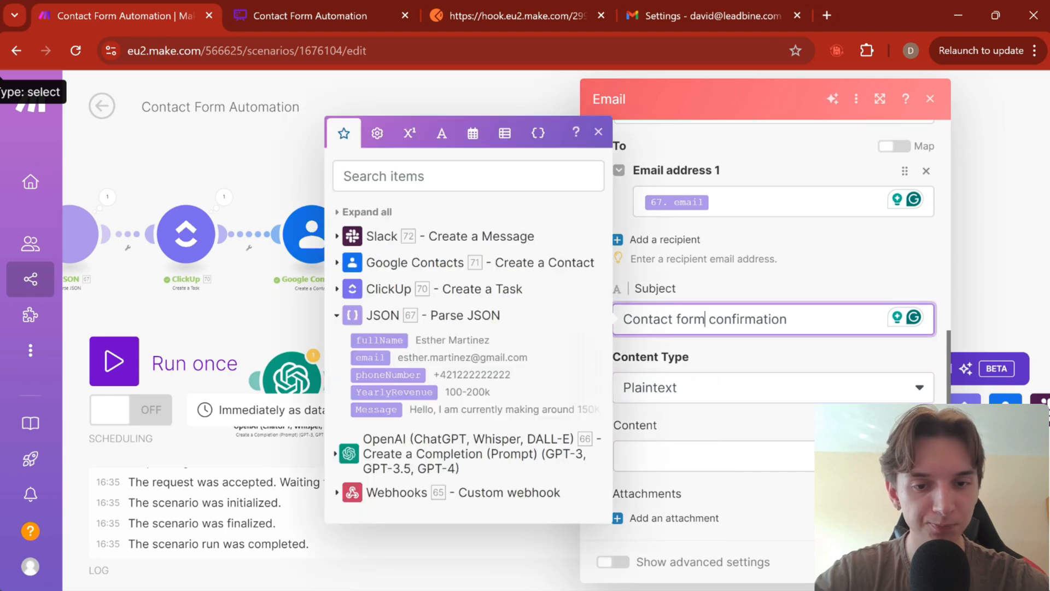
{"action": "left_click", "coordinate": [704, 377]}
{"action": "left_click", "coordinate": [700, 396]}
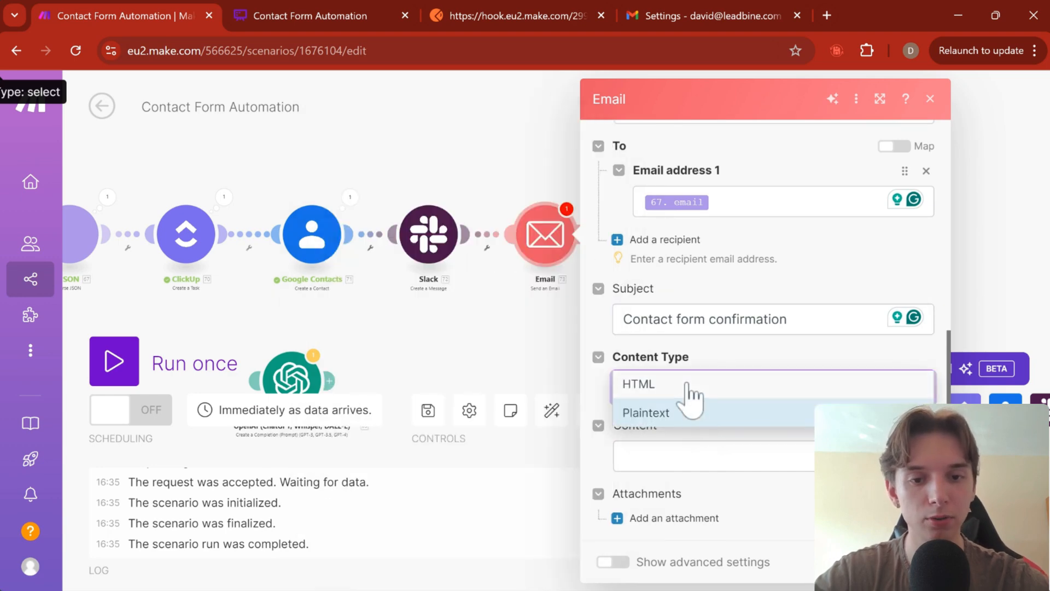
{"action": "left_click", "coordinate": [689, 385]}
{"action": "scroll", "coordinate": [692, 396], "scroll_direction": "down", "scroll_amount": 1}
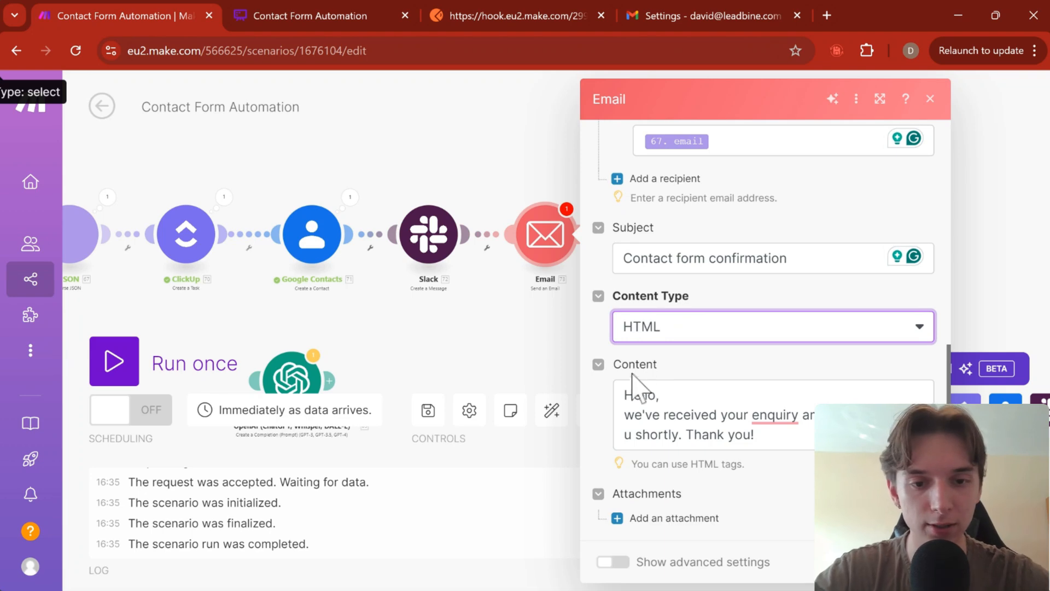
Review the email content and save the Email module settings
{"action": "left_click_drag", "start_coordinate": [625, 395], "coordinate": [735, 415]}
{"action": "left_click", "coordinate": [760, 435]}
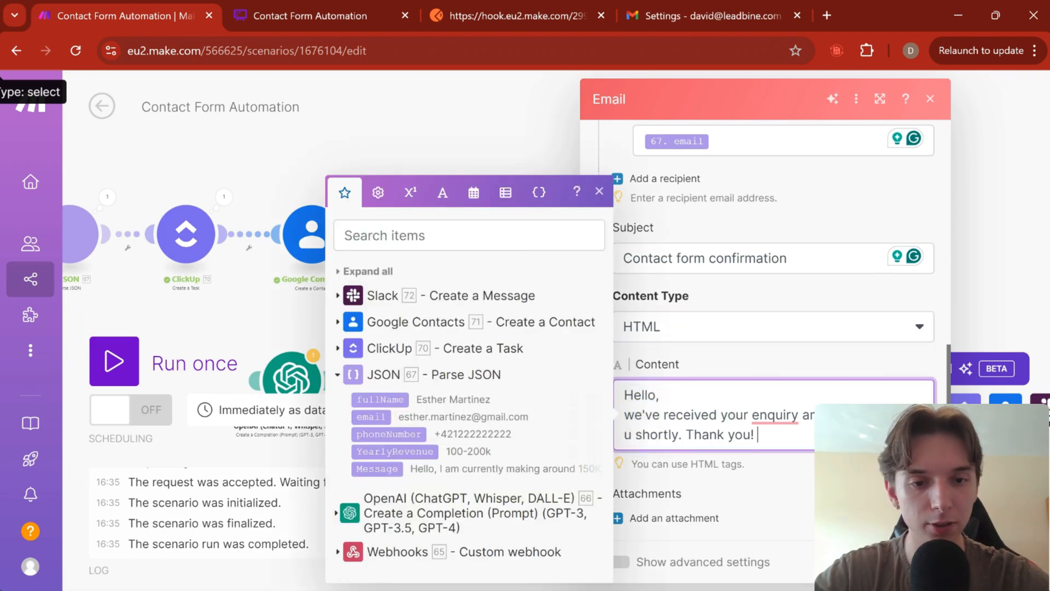
{"action": "left_click", "coordinate": [762, 374]}
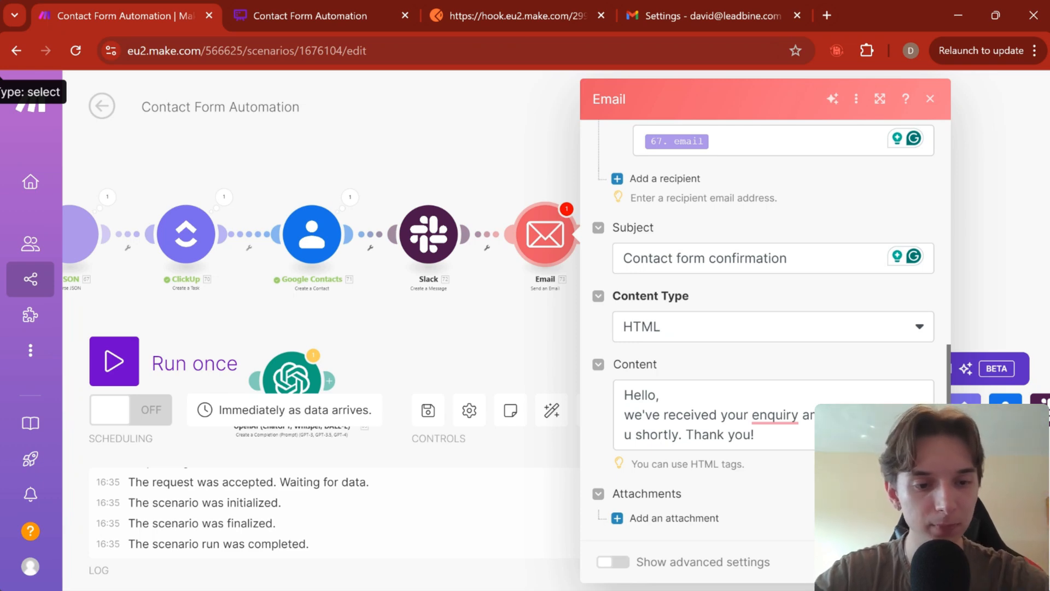
{"action": "left_click", "coordinate": [909, 562]}
Move the Email module farther from Slack and insert a Tools Sleep module between the two
{"action": "left_click_drag", "start_coordinate": [590, 377], "coordinate": [646, 367]}
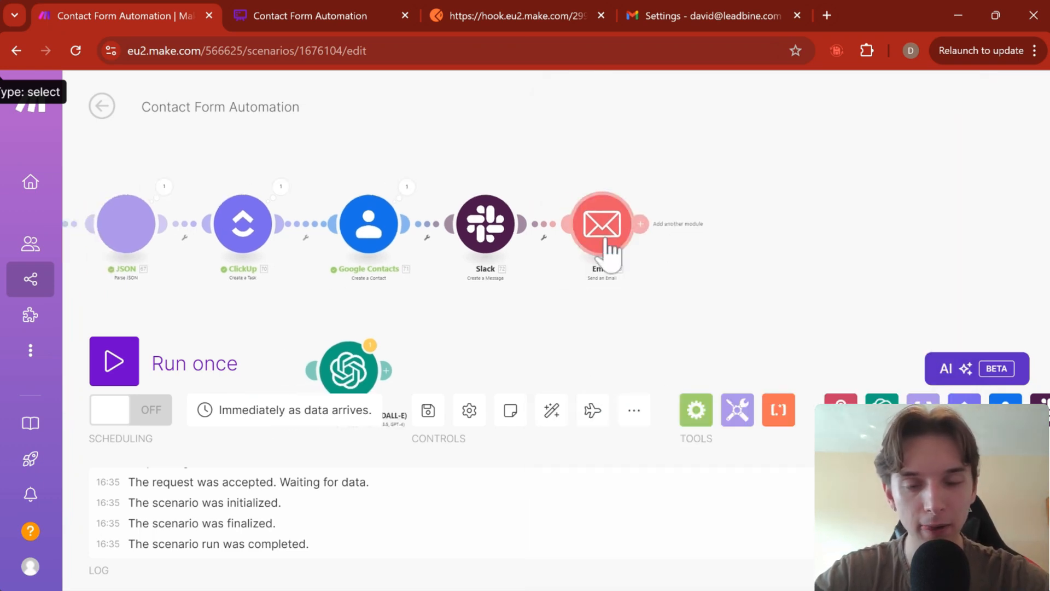
{"action": "left_click_drag", "start_coordinate": [606, 241], "coordinate": [740, 273]}
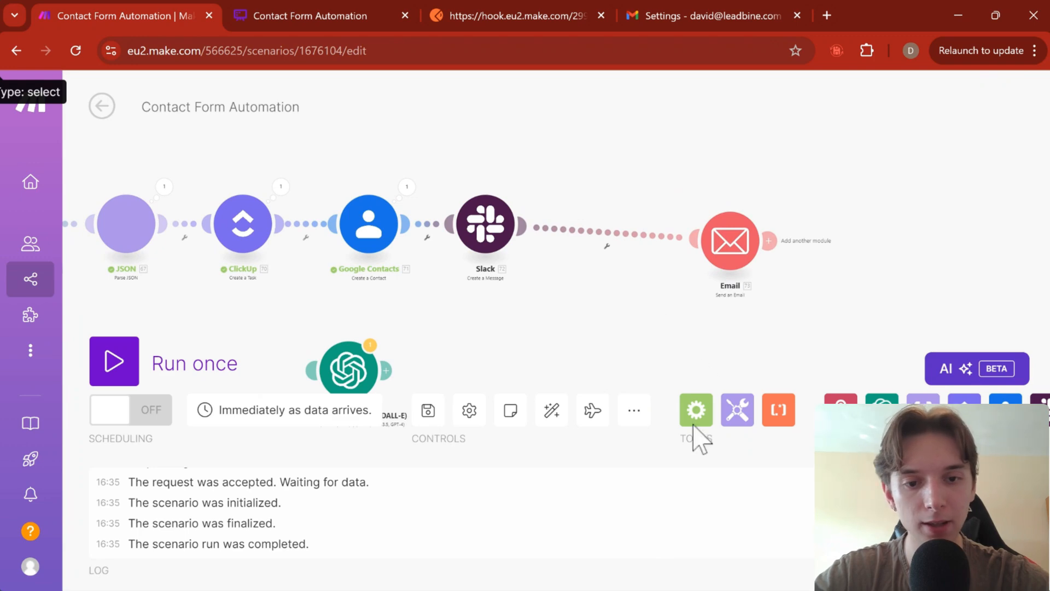
{"action": "left_click", "coordinate": [633, 410]}
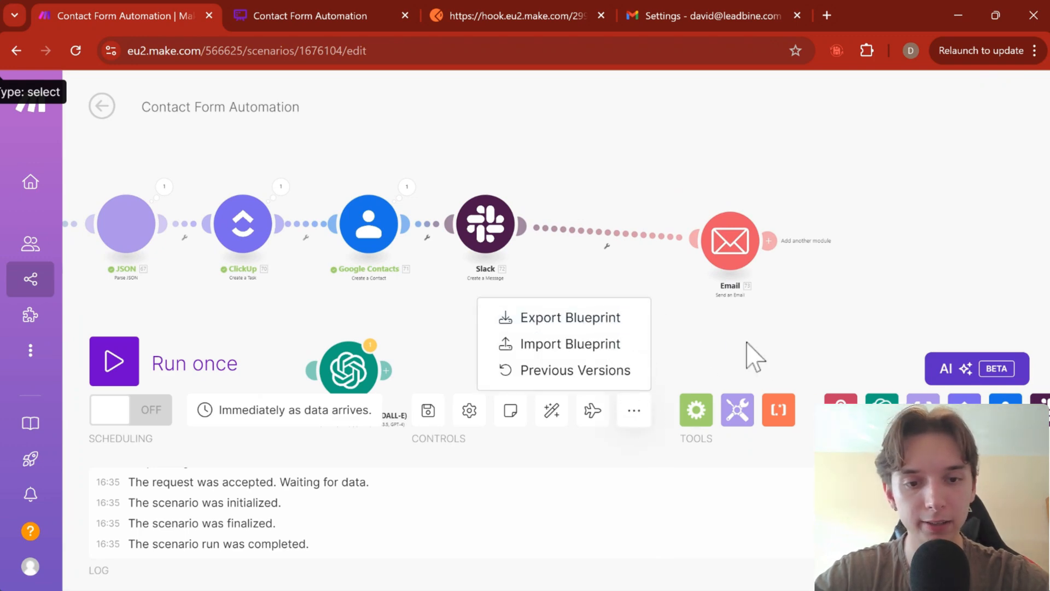
{"action": "left_click", "coordinate": [739, 411]}
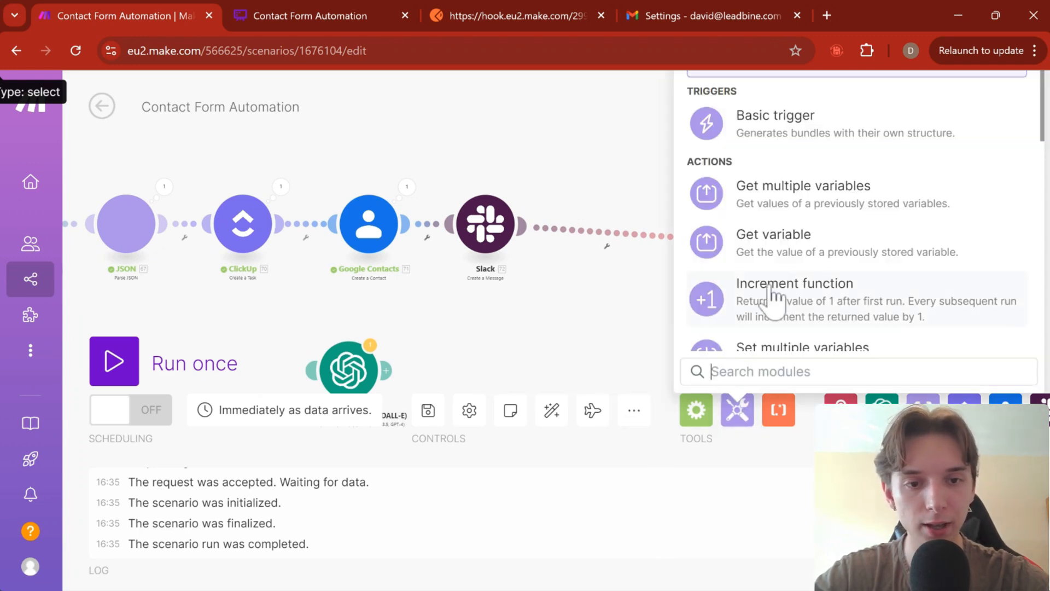
{"action": "scroll", "coordinate": [771, 295], "scroll_direction": "down", "scroll_amount": 4}
{"action": "scroll", "coordinate": [772, 297], "scroll_direction": "up", "scroll_amount": 5}
{"action": "left_click", "coordinate": [733, 372]}
{"action": "type", "text": "sleep"}
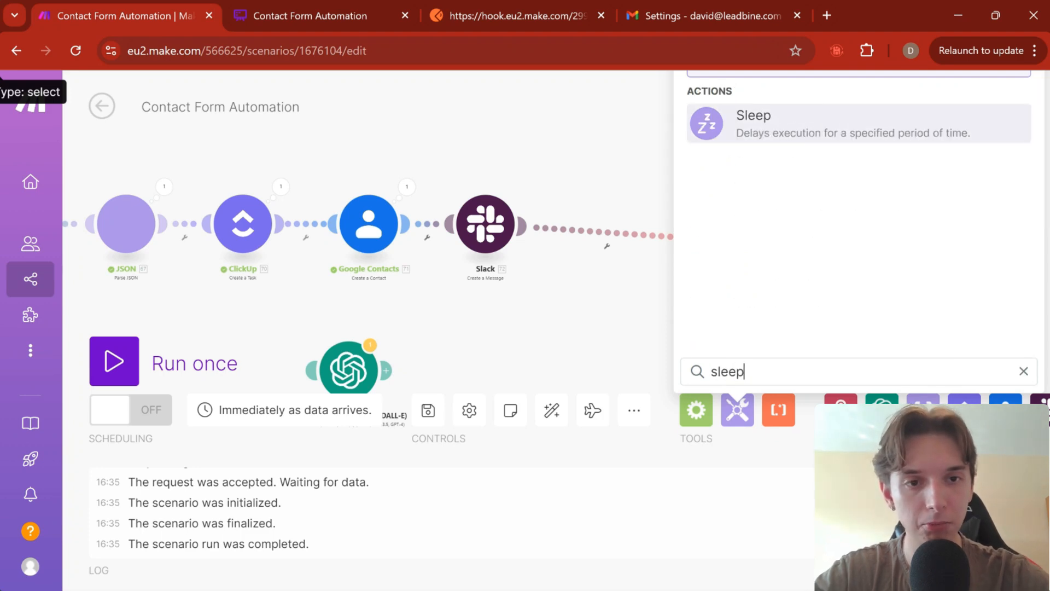
{"action": "left_click", "coordinate": [788, 137]}
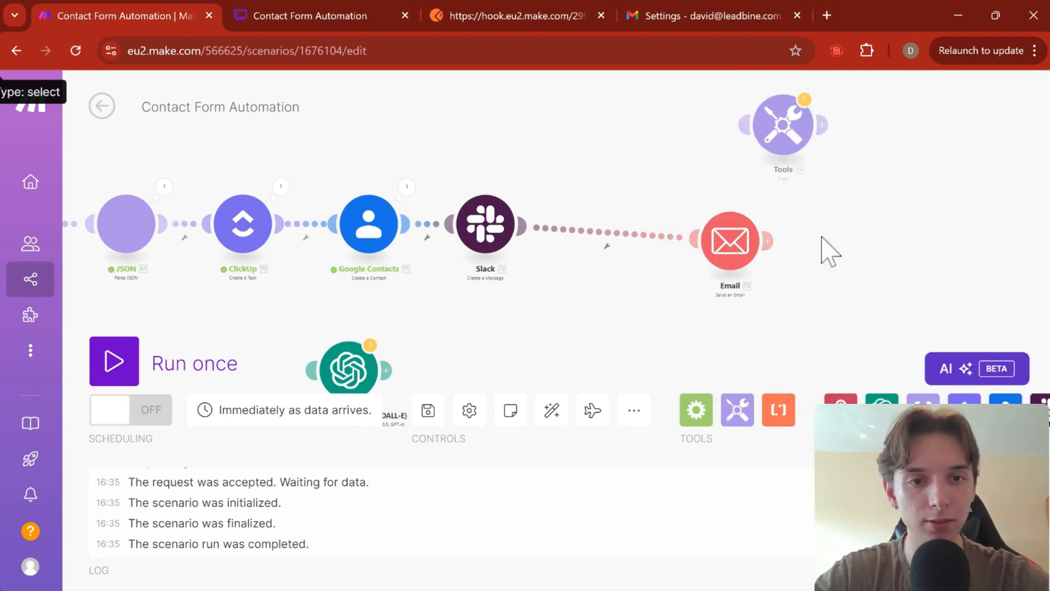
{"action": "left_click_drag", "start_coordinate": [792, 136], "coordinate": [608, 230]}
Set the Sleep module's delay to 264 seconds and save it
{"action": "left_click", "coordinate": [613, 237]}
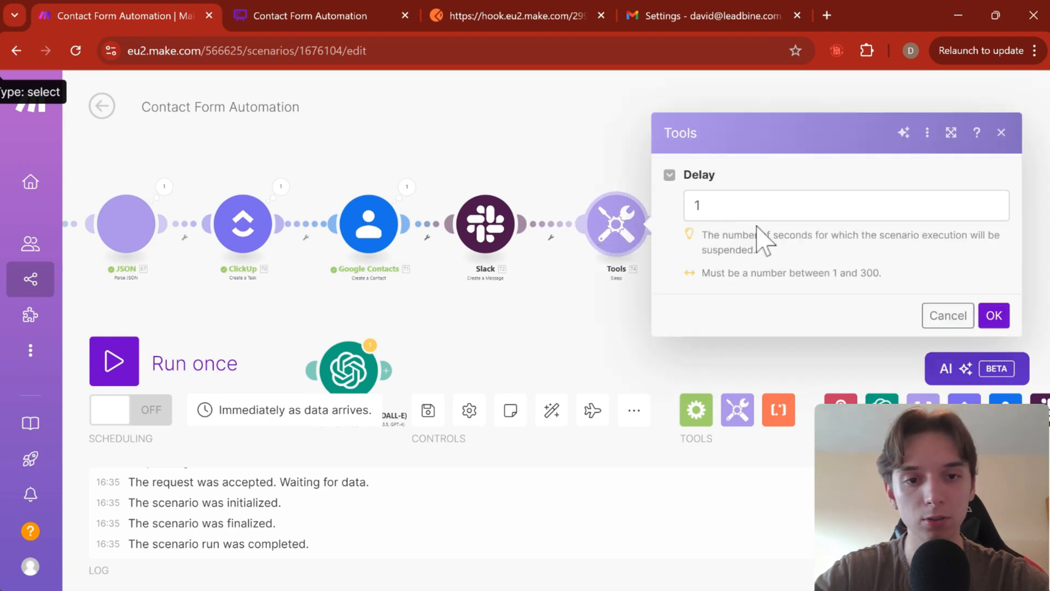
{"action": "left_click", "coordinate": [710, 205]}
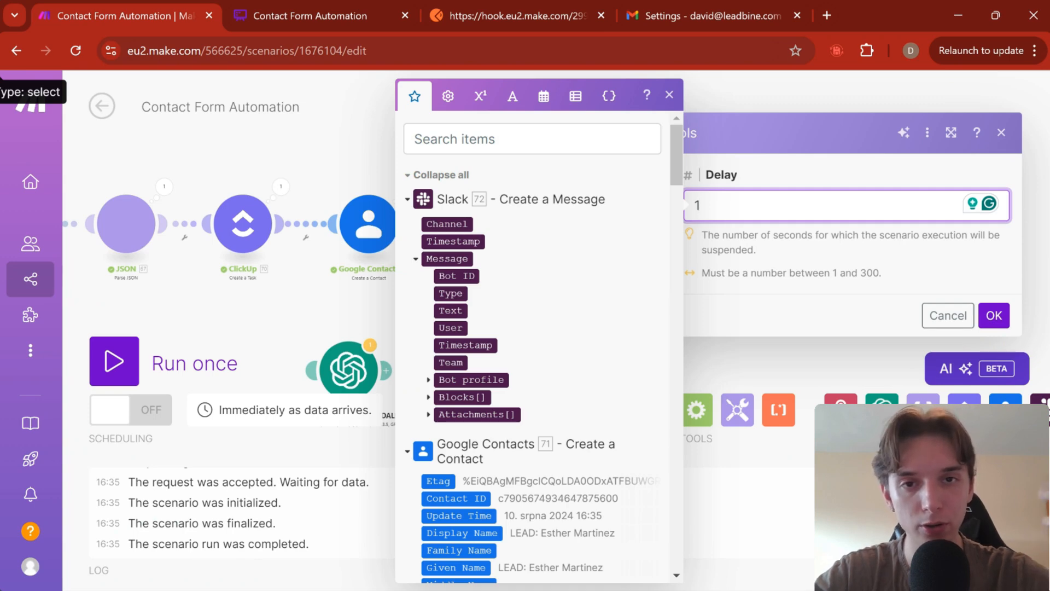
{"action": "key", "text": "BackSpace"}
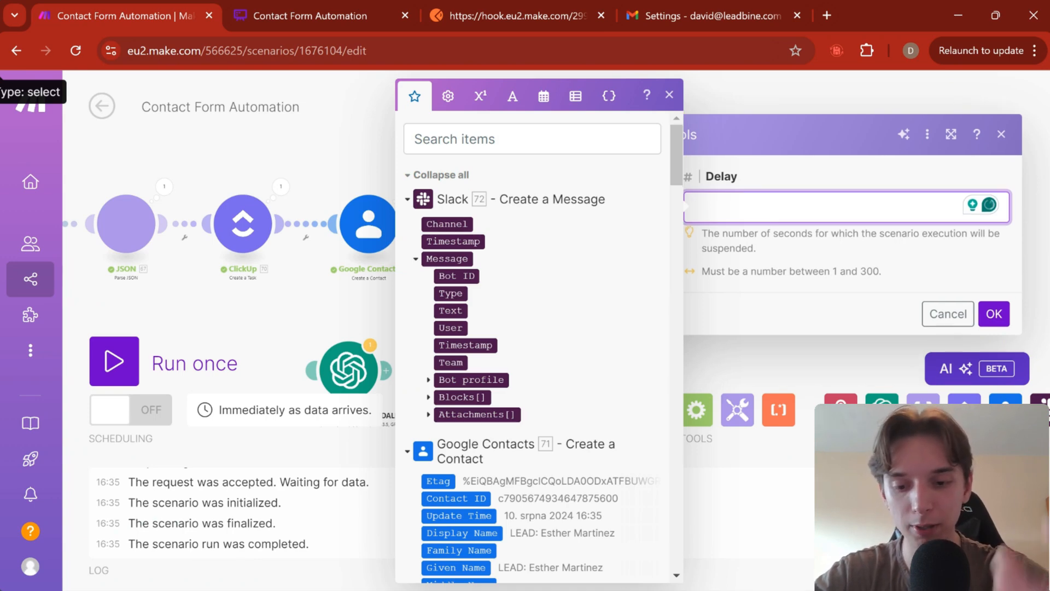
{"action": "type", "text": "264"}
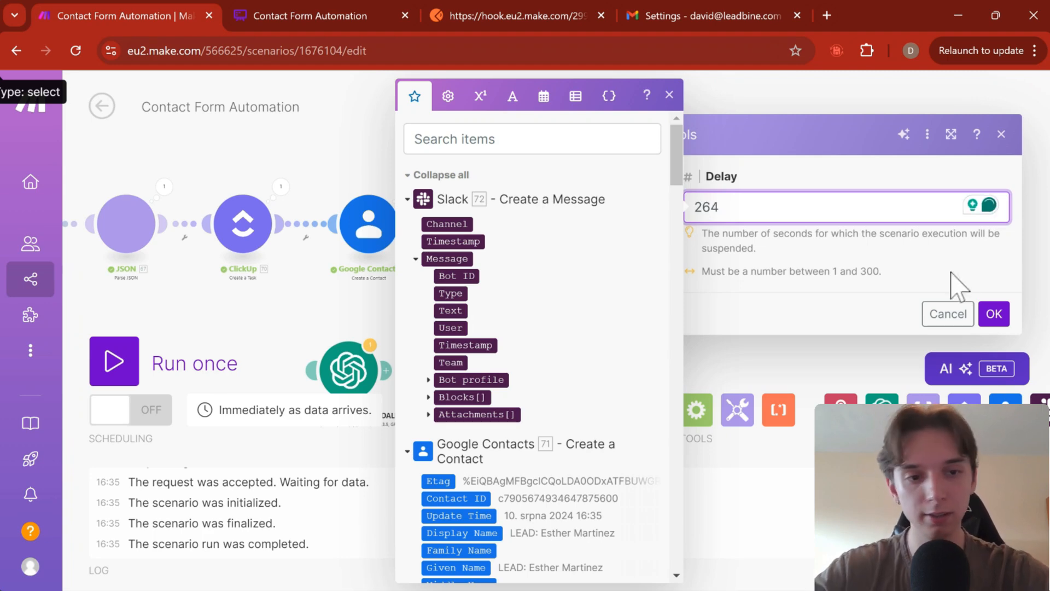
{"action": "left_click", "coordinate": [994, 313]}
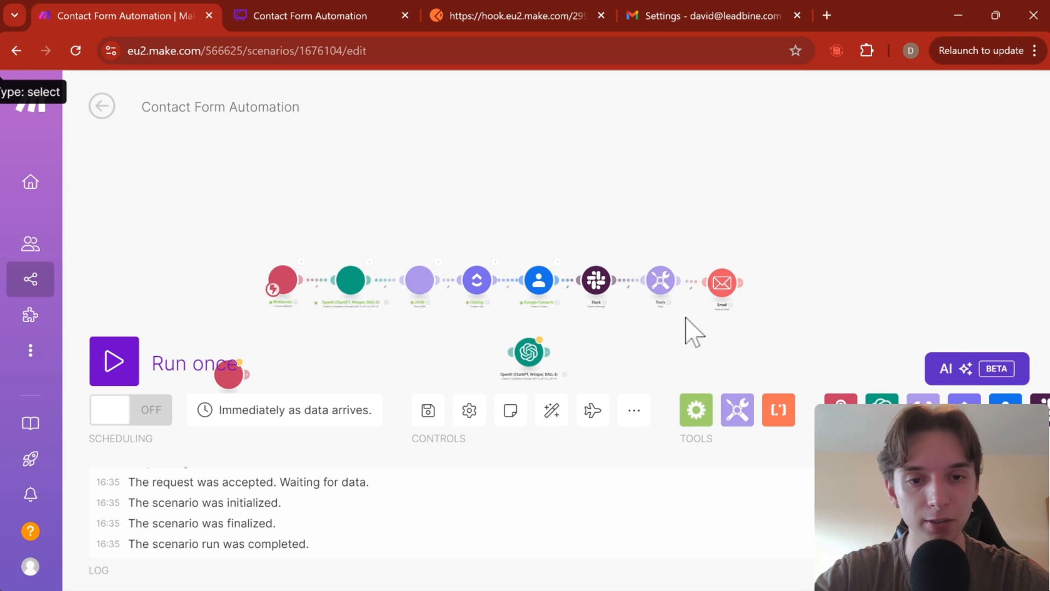
Check the delay setting of the Sleep module between Slack and Email, and close its settings
{"action": "left_click_drag", "start_coordinate": [685, 318], "coordinate": [543, 300]}
{"action": "scroll", "coordinate": [628, 263], "scroll_direction": "up", "scroll_amount": 4}
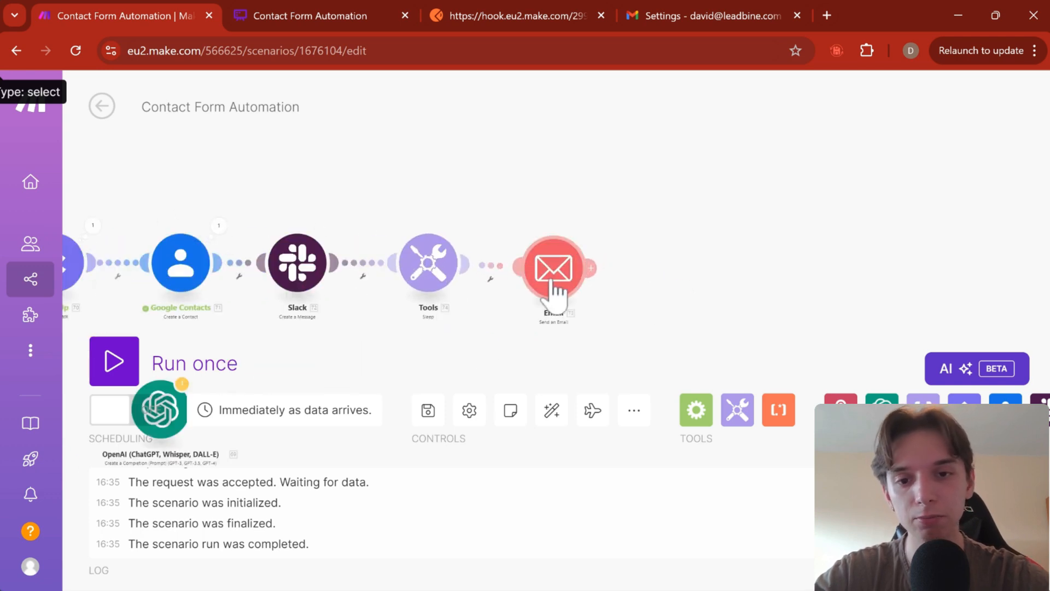
{"action": "left_click", "coordinate": [422, 286]}
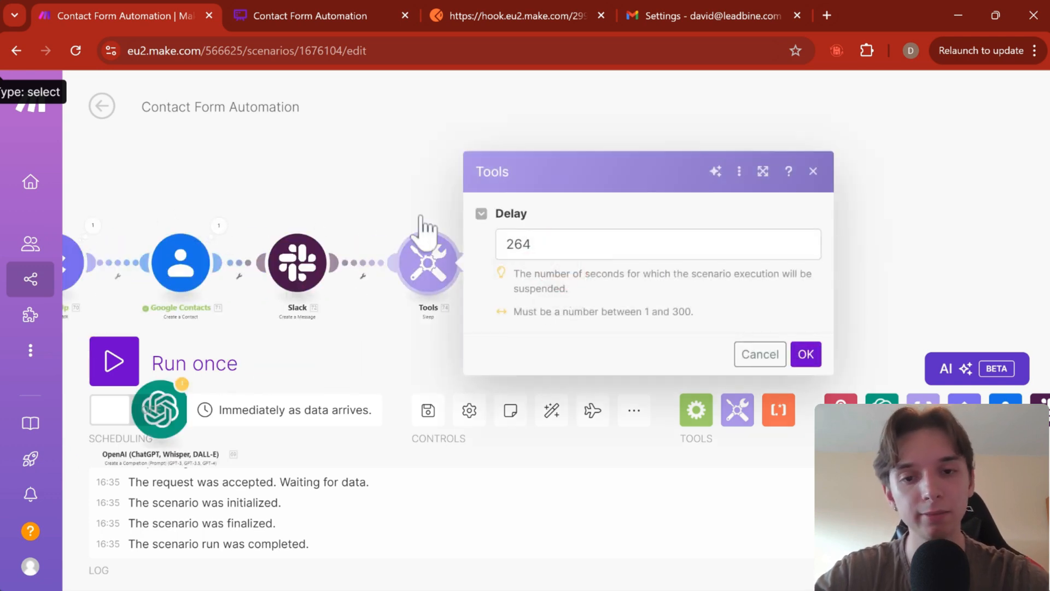
{"action": "left_click", "coordinate": [408, 196]}
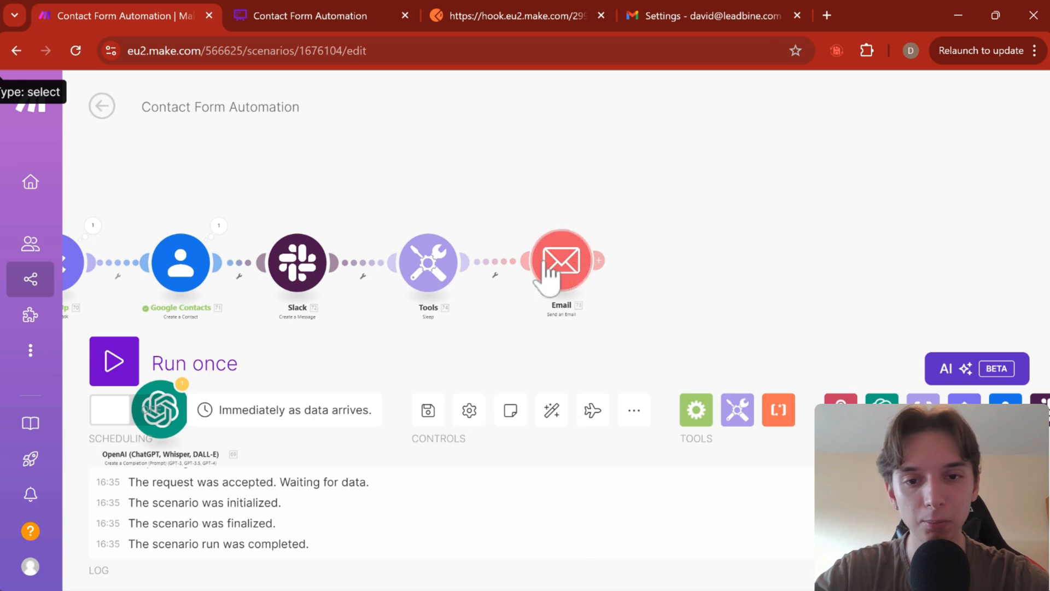
Save the Contact Form Automation scenario with its new Sleep and Email modules
{"action": "scroll", "coordinate": [509, 284], "scroll_direction": "down", "scroll_amount": 3}
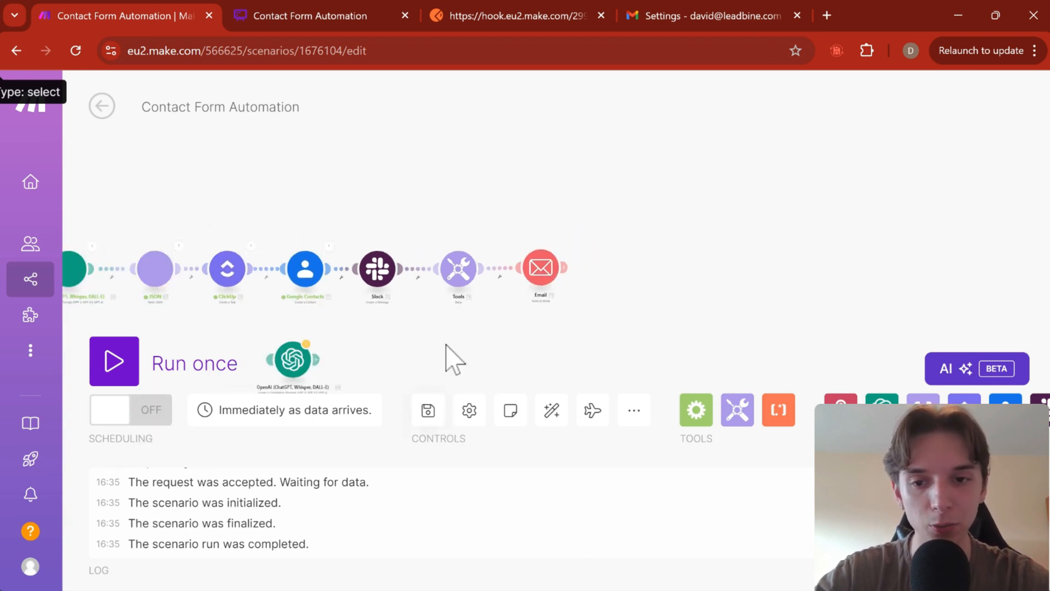
{"action": "left_click_drag", "start_coordinate": [446, 356], "coordinate": [691, 359]}
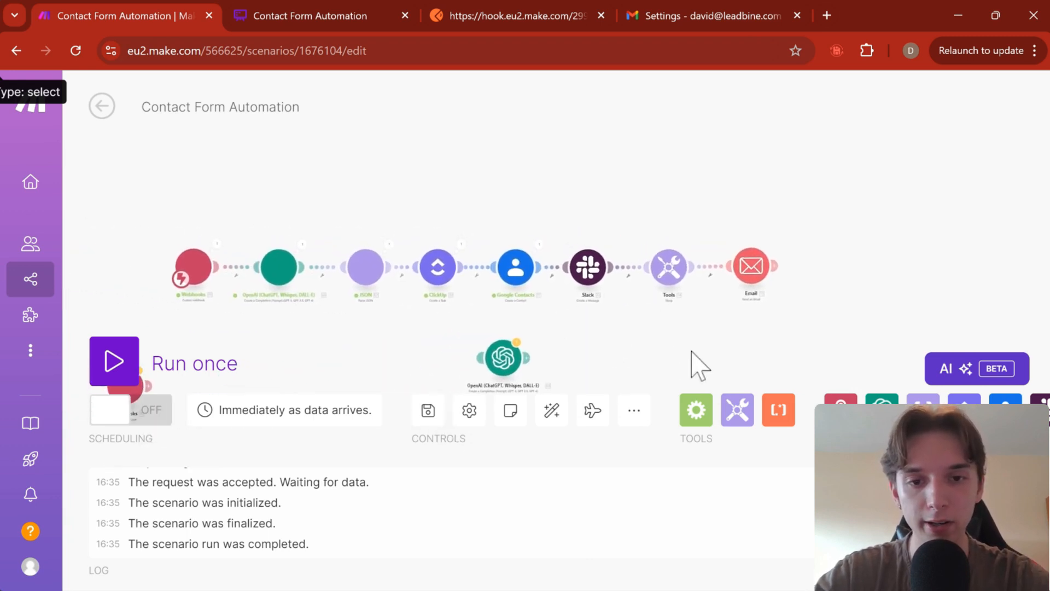
{"action": "left_click", "coordinate": [435, 409]}
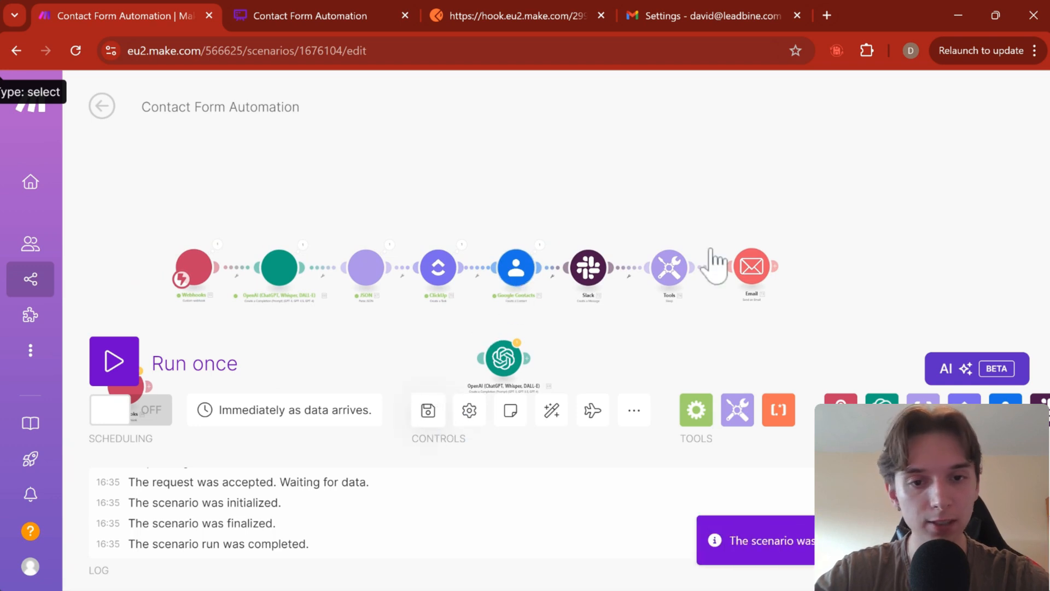
Review the Email module's recipient mapping, subject and content, and inspect the data available for the recipient address
{"action": "left_click", "coordinate": [758, 265]}
{"action": "scroll", "coordinate": [522, 307], "scroll_direction": "down", "scroll_amount": 6}
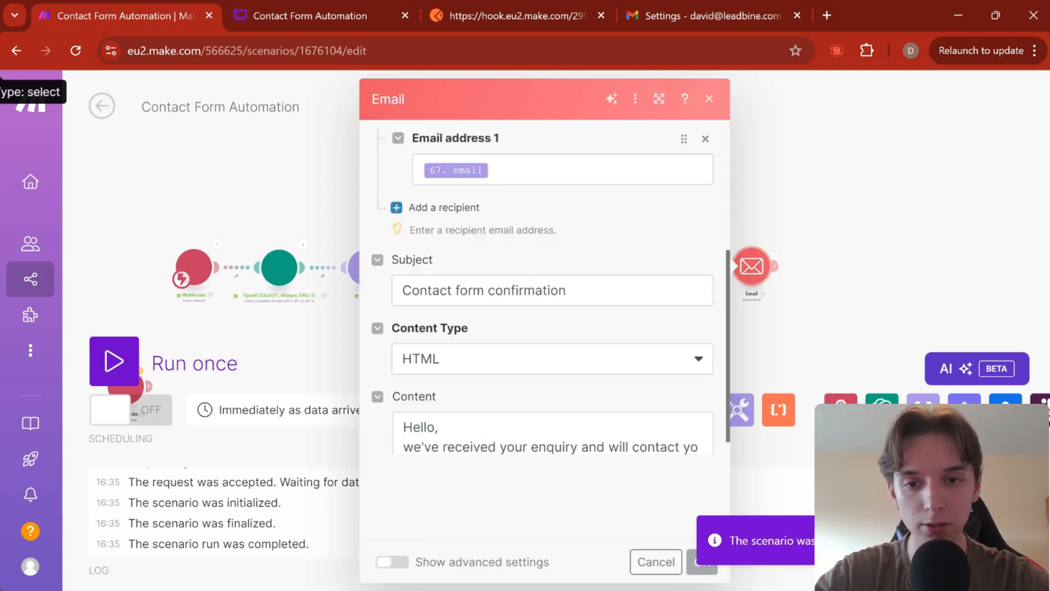
{"action": "left_click", "coordinate": [492, 170]}
{"action": "scroll", "coordinate": [832, 335], "scroll_direction": "down", "scroll_amount": 5}
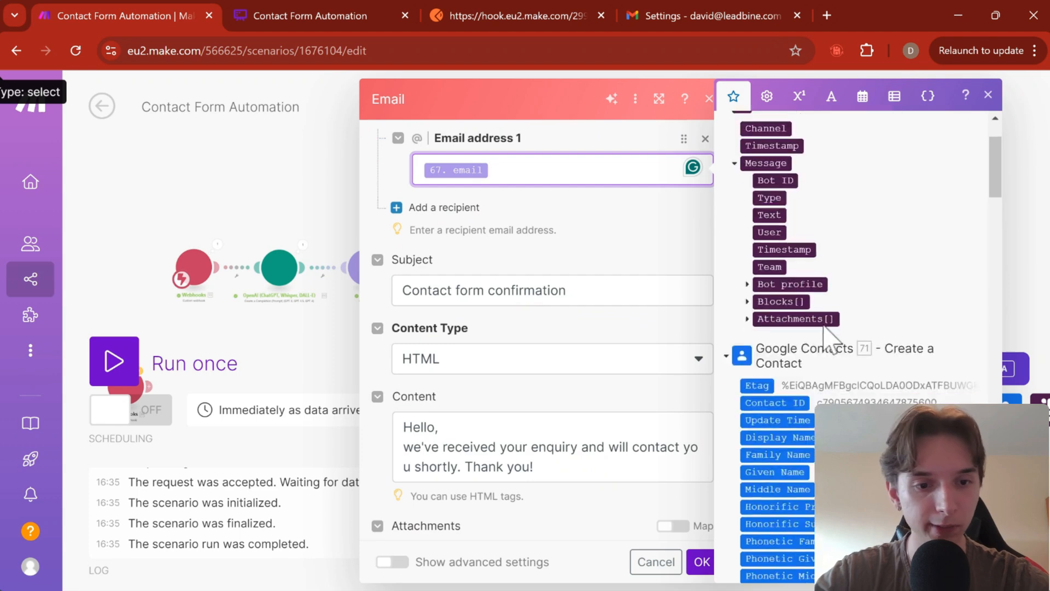
{"action": "left_click", "coordinate": [1033, 145]}
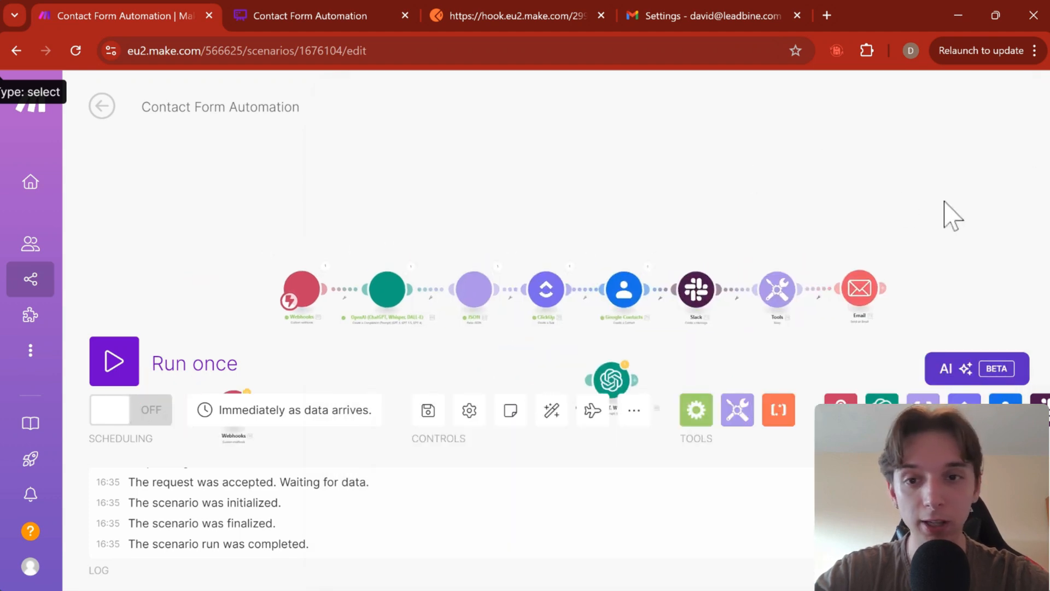
{"action": "scroll", "coordinate": [793, 202], "scroll_direction": "down", "scroll_amount": 5}
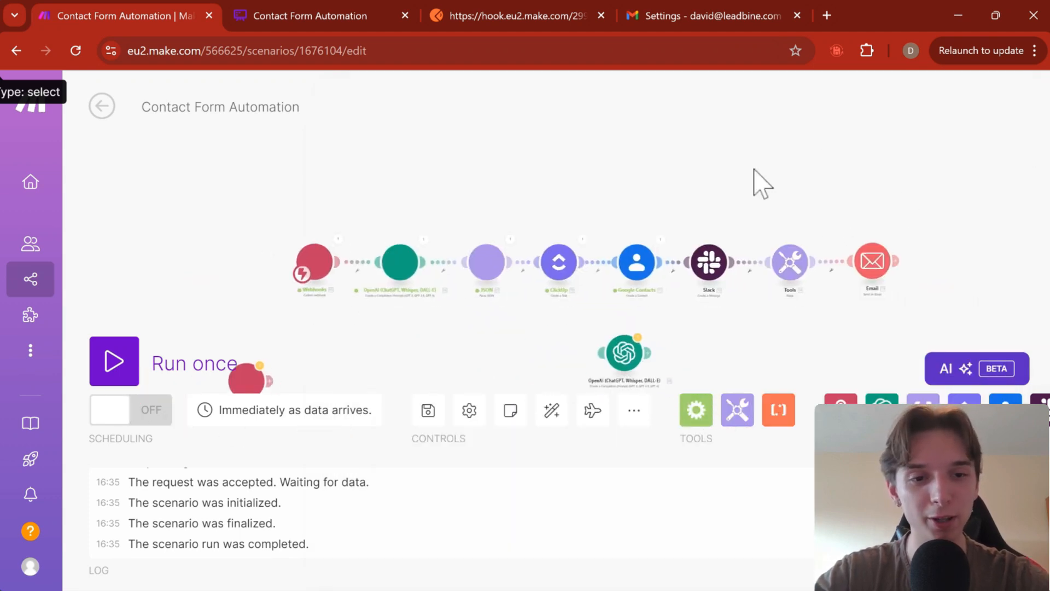
{"action": "scroll", "coordinate": [674, 204], "scroll_direction": "up", "scroll_amount": 5}
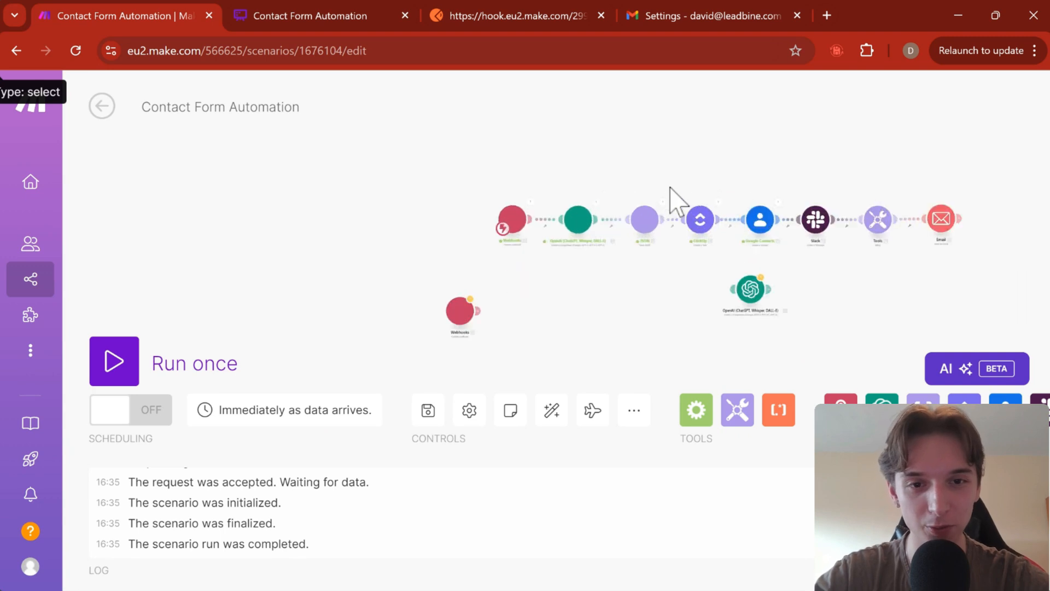
{"action": "left_click_drag", "start_coordinate": [614, 176], "coordinate": [411, 126]}
{"action": "scroll", "coordinate": [535, 228], "scroll_direction": "up", "scroll_amount": 3}
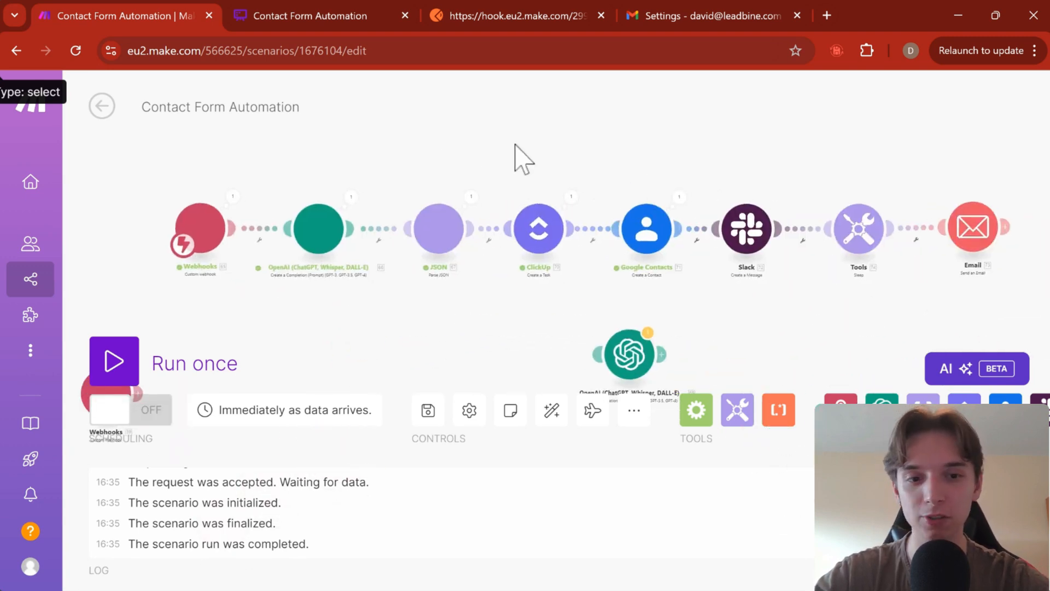